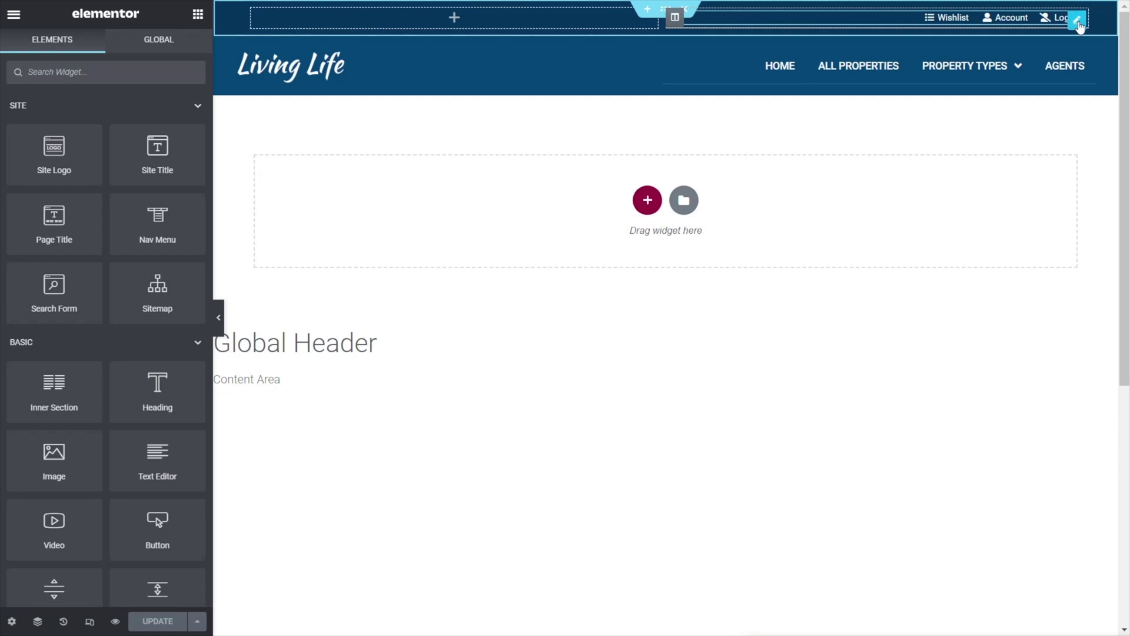
- Open the header's Wishlist/Account/Log Out icon list on its Advanced tab and expand Dynamic Visibility
click(1077, 20)
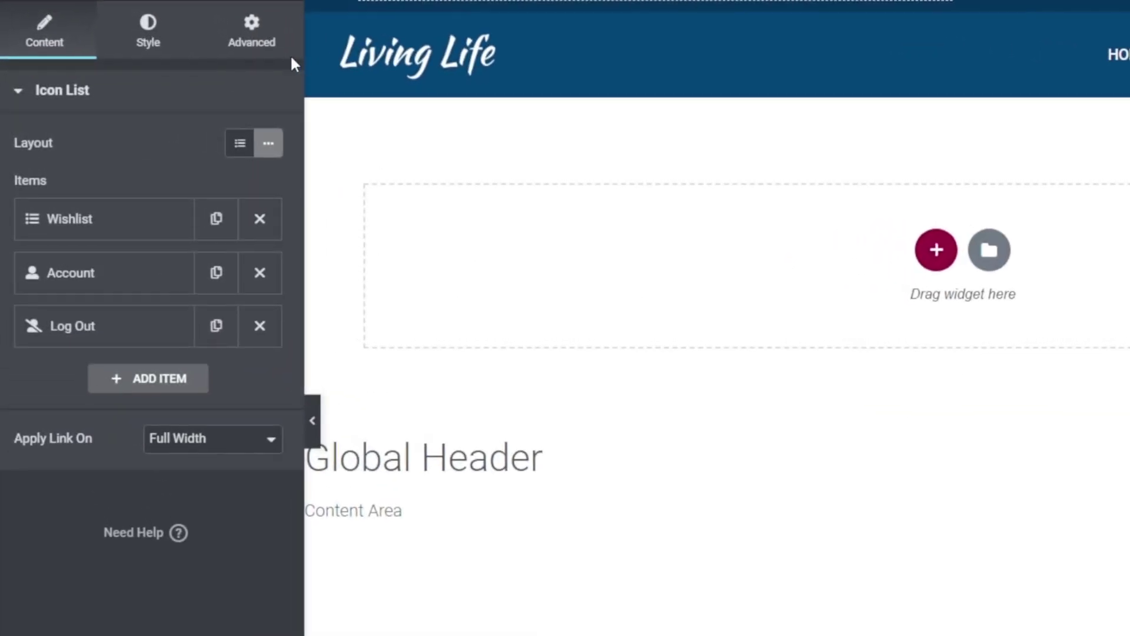
click(251, 26)
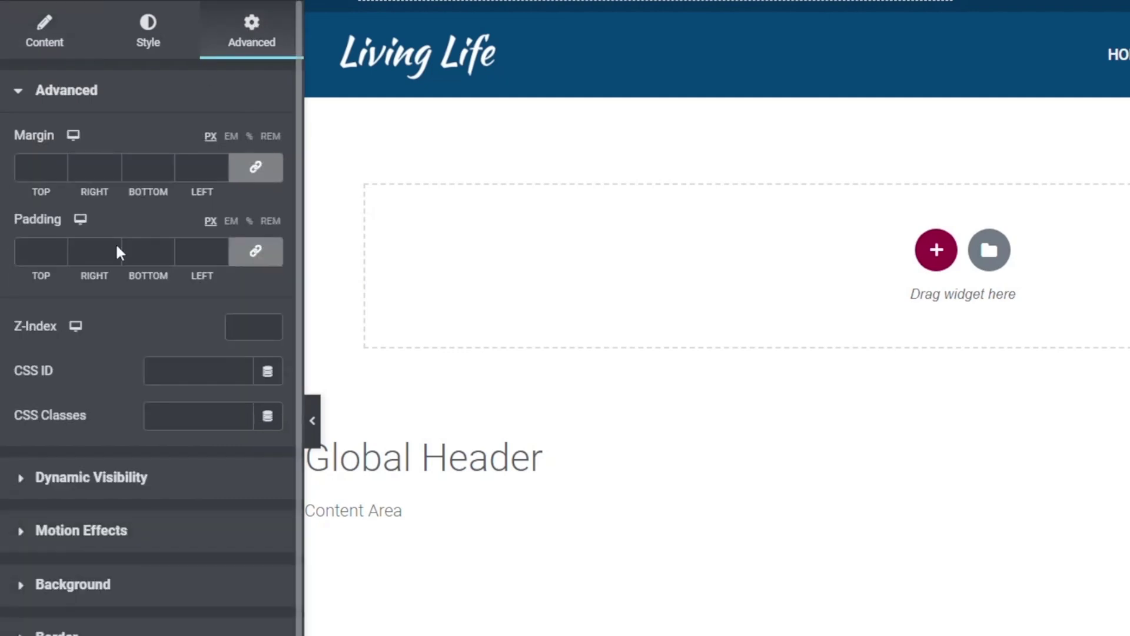
click(66, 480)
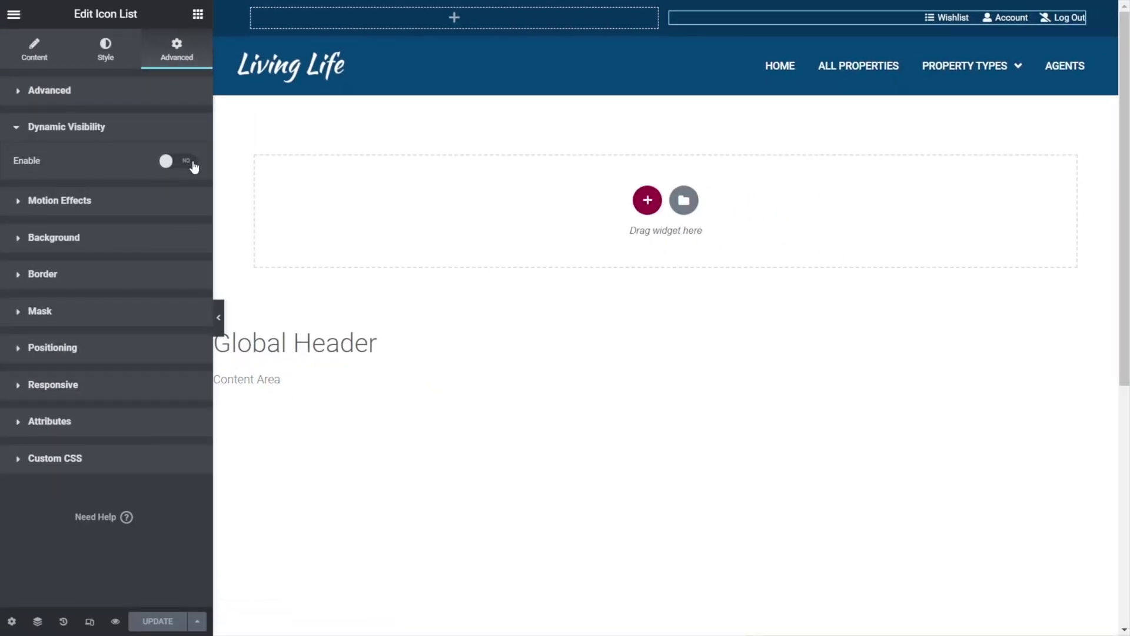
click(194, 168)
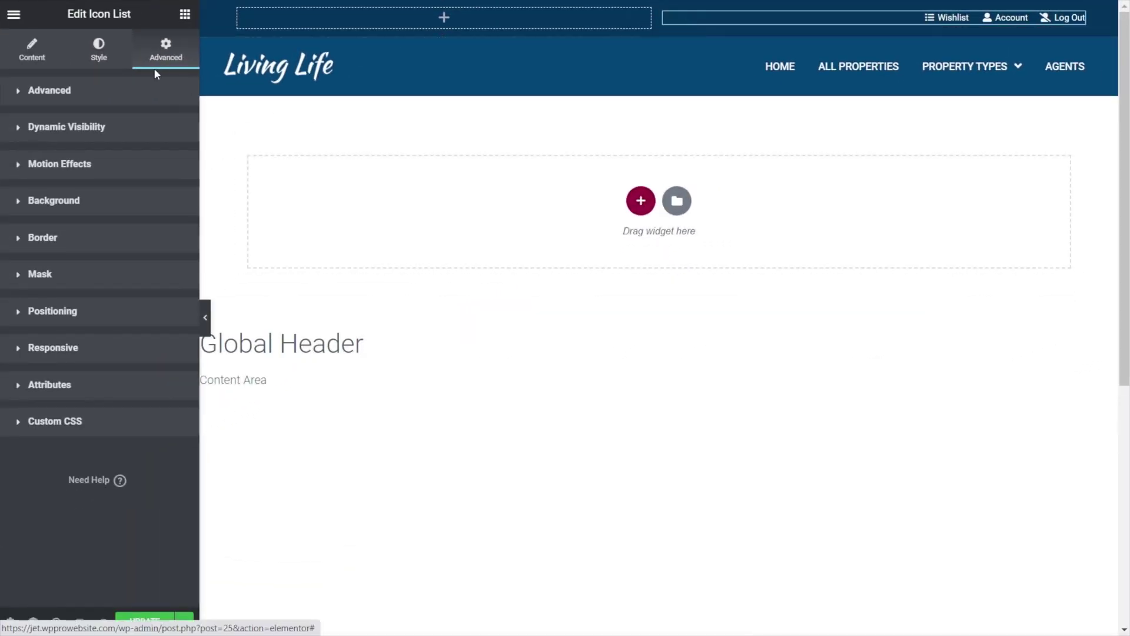
- Enable Dynamic Visibility on the icon list with type 'Hide element if condition met'
click(75, 127)
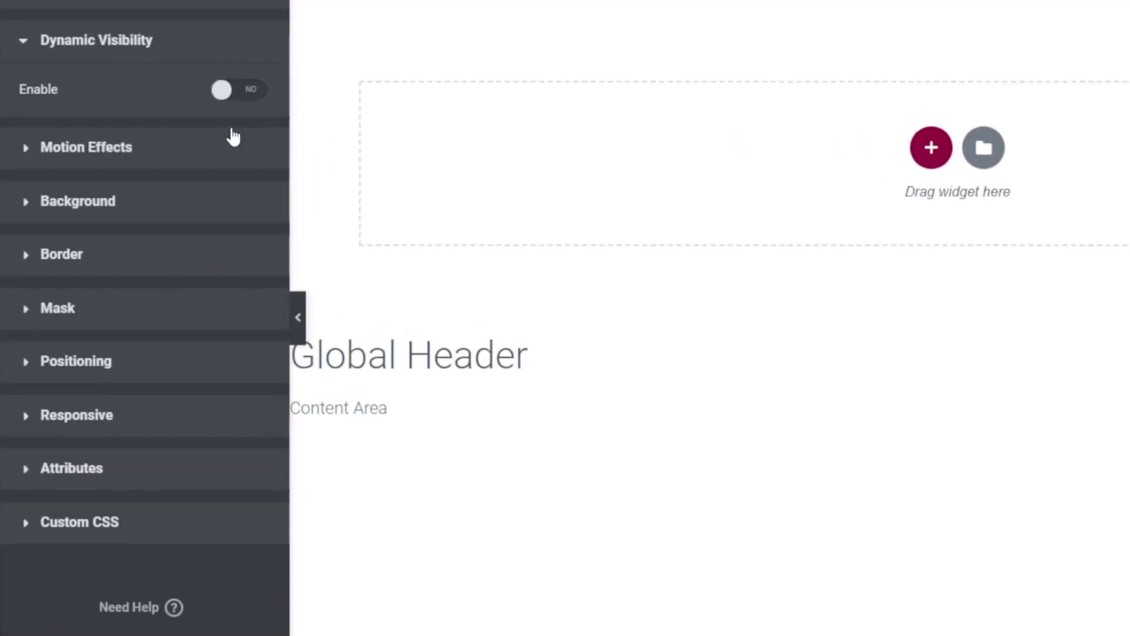
click(234, 98)
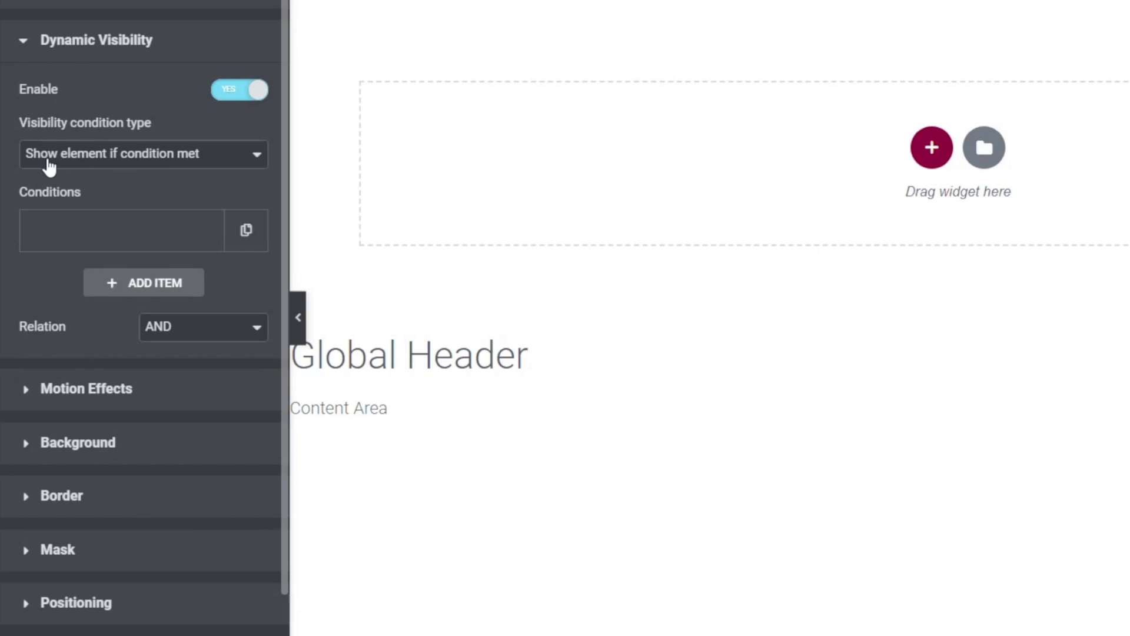
click(112, 159)
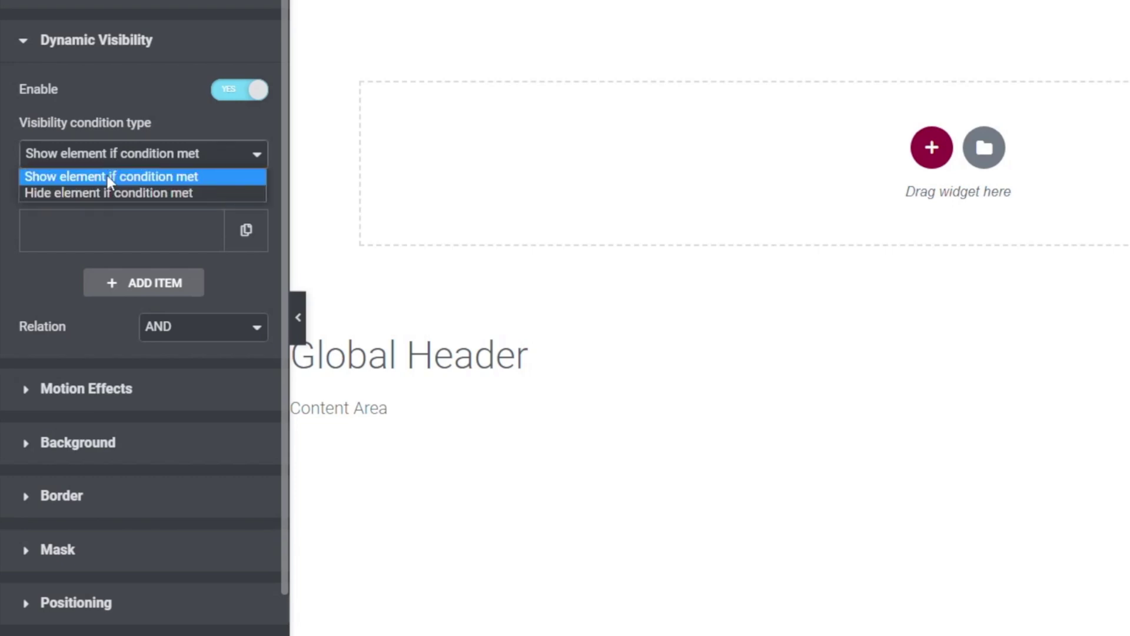
click(104, 193)
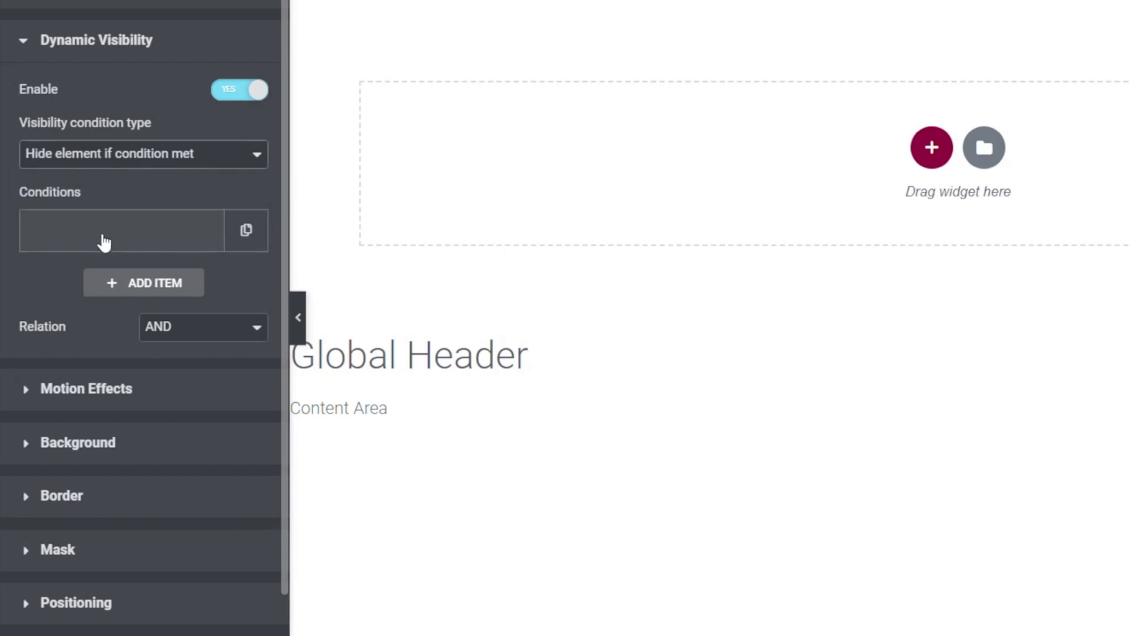
- Set the visibility condition to User not logged in
click(136, 239)
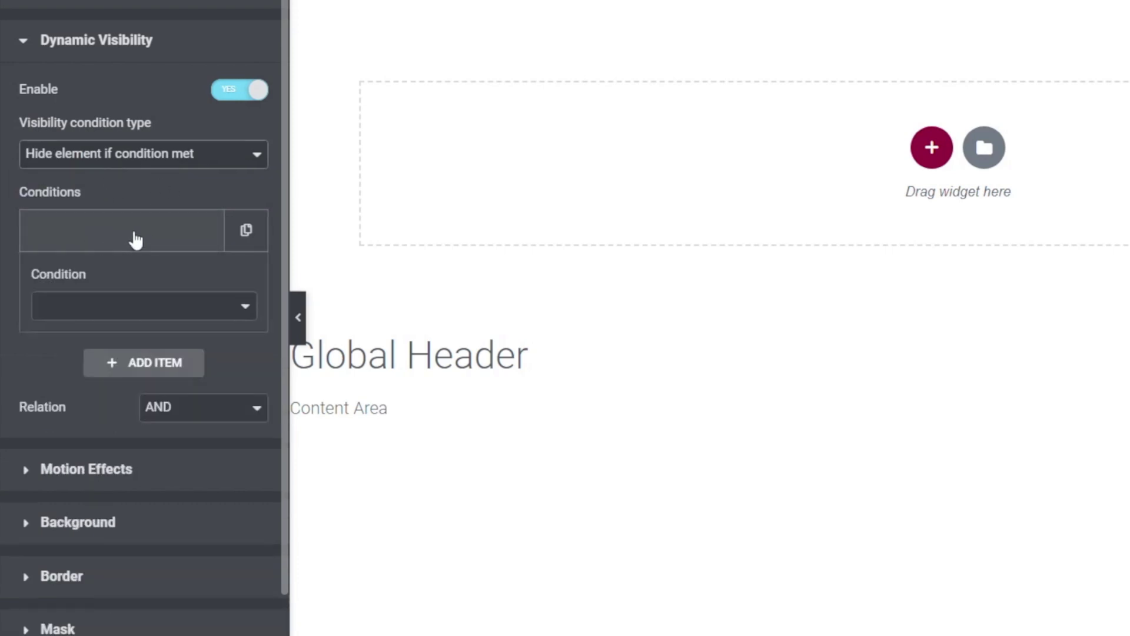
click(217, 313)
mouse_move(246, 349)
mouse_down()
mouse_move(242, 496)
mouse_move(251, 349)
mouse_up()
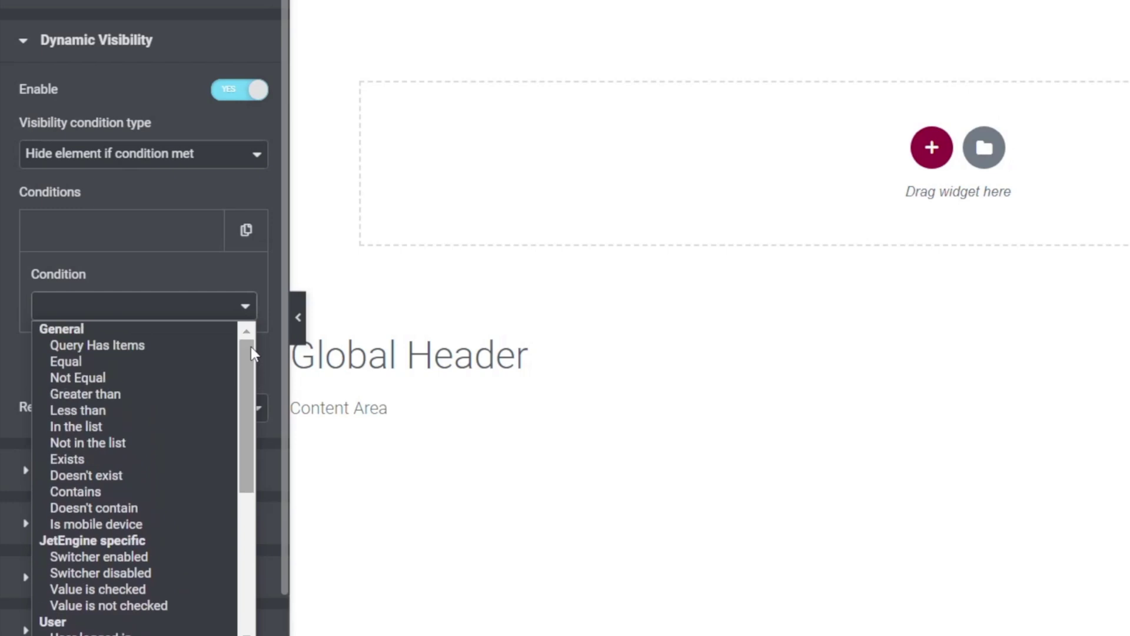
drag(249, 356, 253, 438)
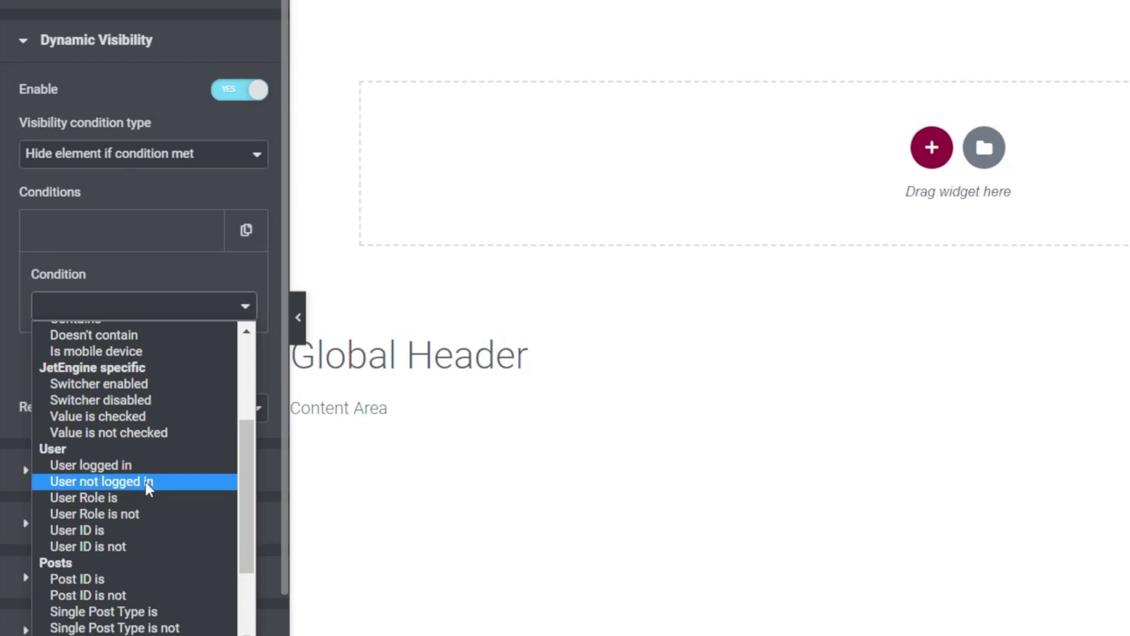
click(146, 481)
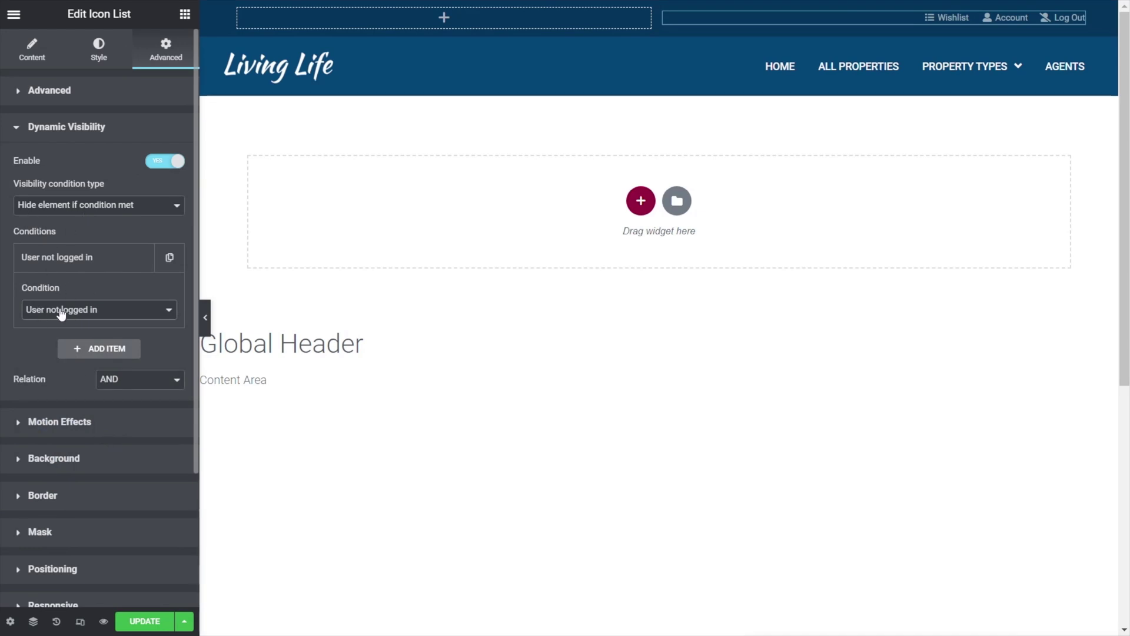
- Save the header changes with Update and show the Navigator tree
click(144, 621)
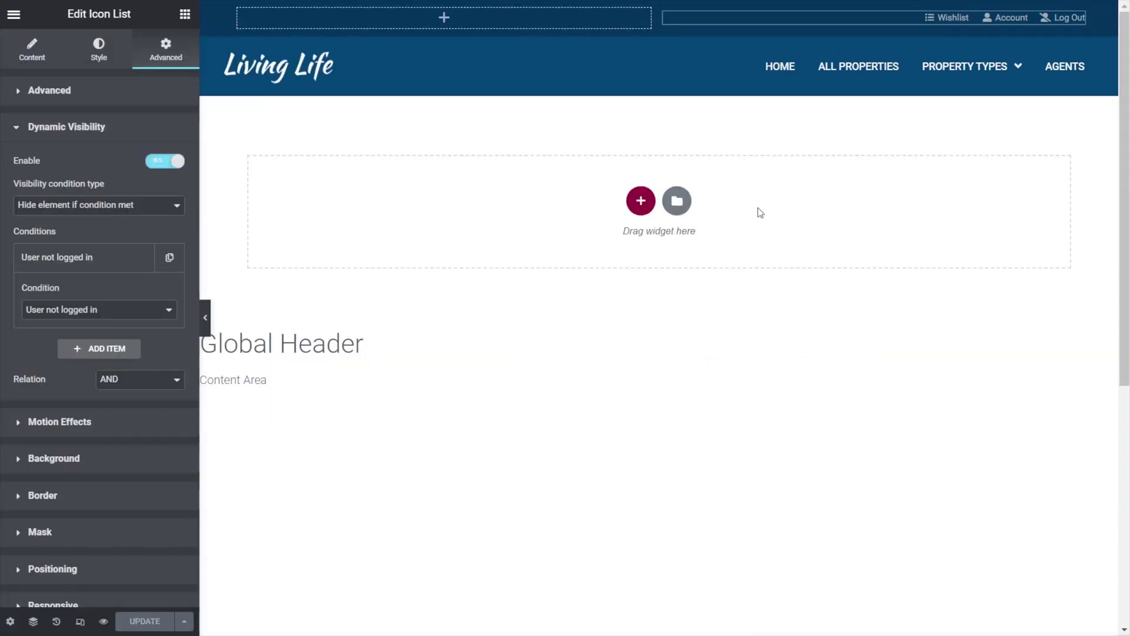
click(33, 621)
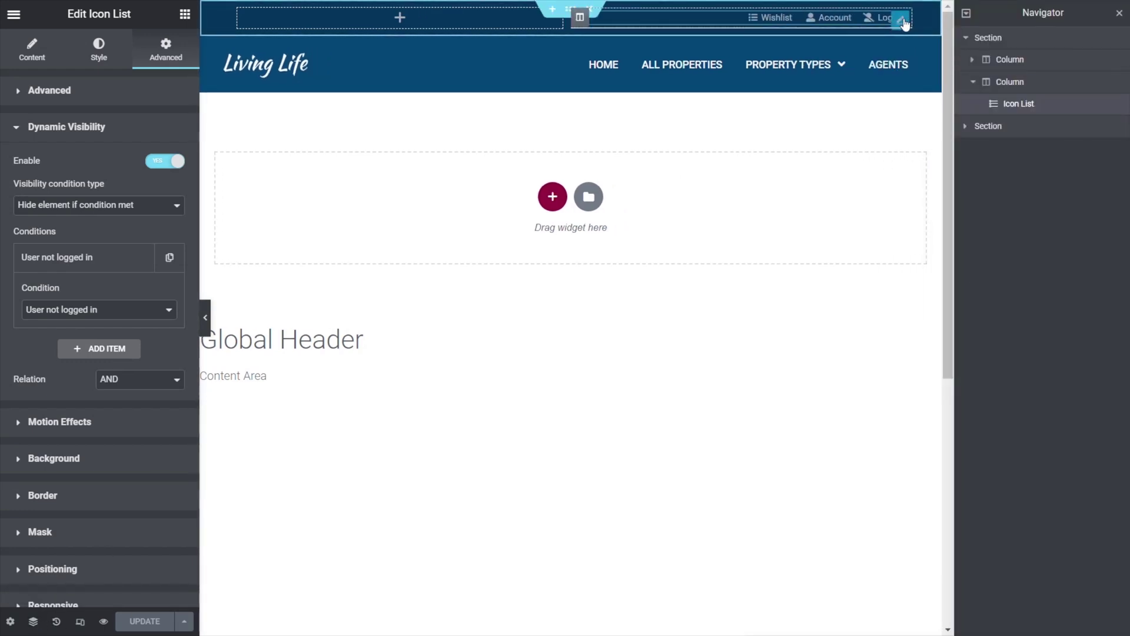
- Add a new Icon List to the header's top bar and delete items #2 and #3
click(186, 16)
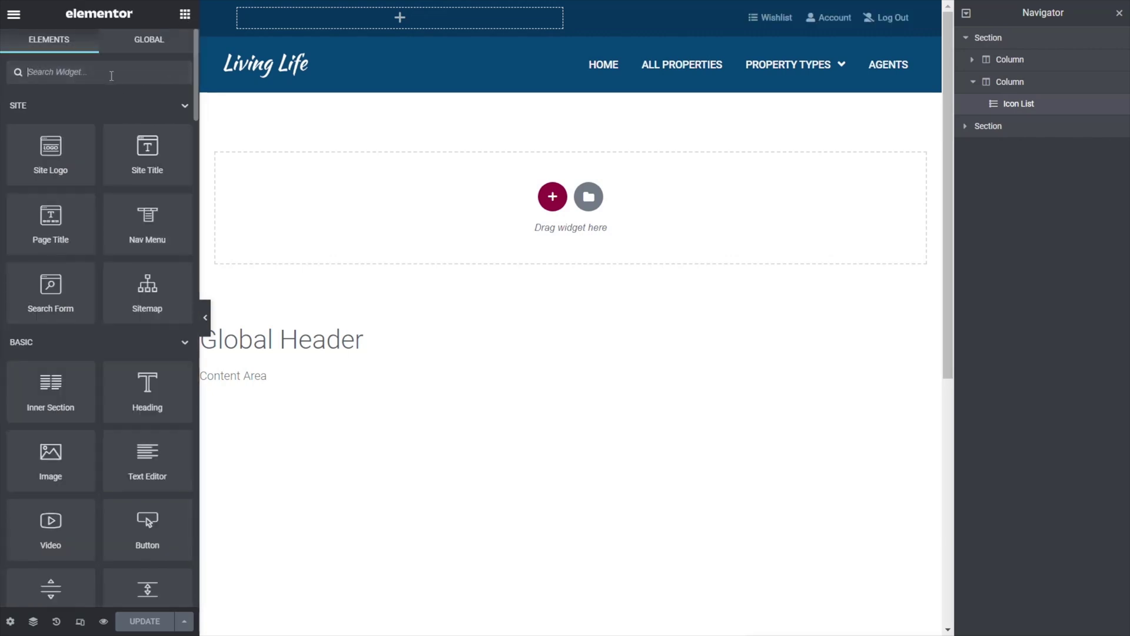
text(list)
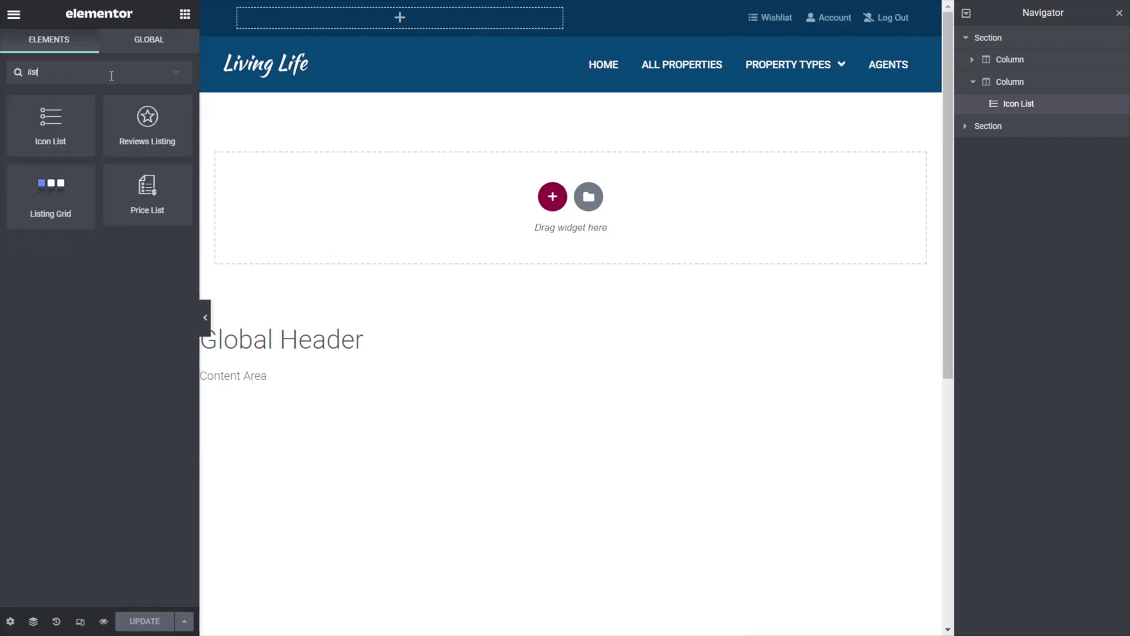
drag(33, 121, 764, 14)
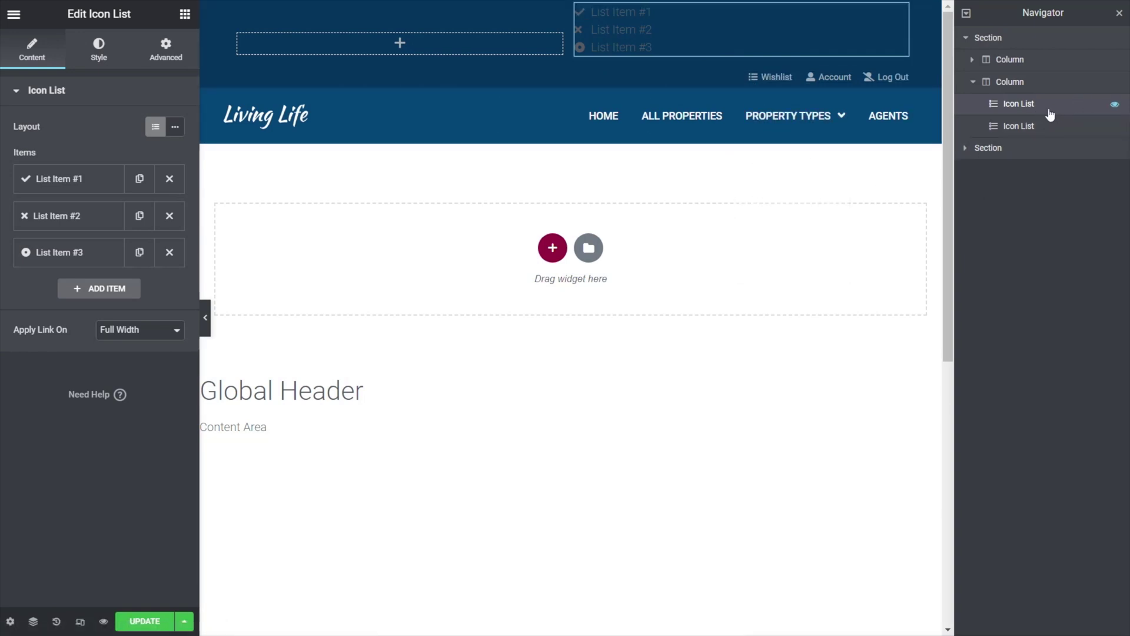
click(170, 216)
click(169, 216)
- Label the remaining item 'Login' with the User icon and lay the list out inline
click(77, 182)
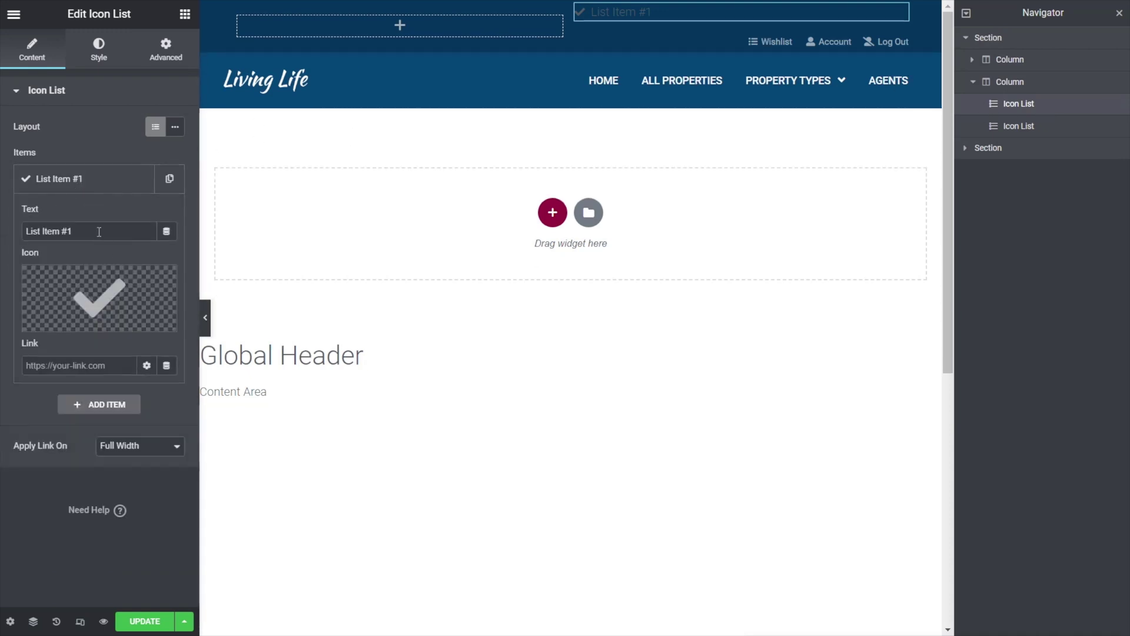
drag(99, 234, 16, 233)
text(Login)
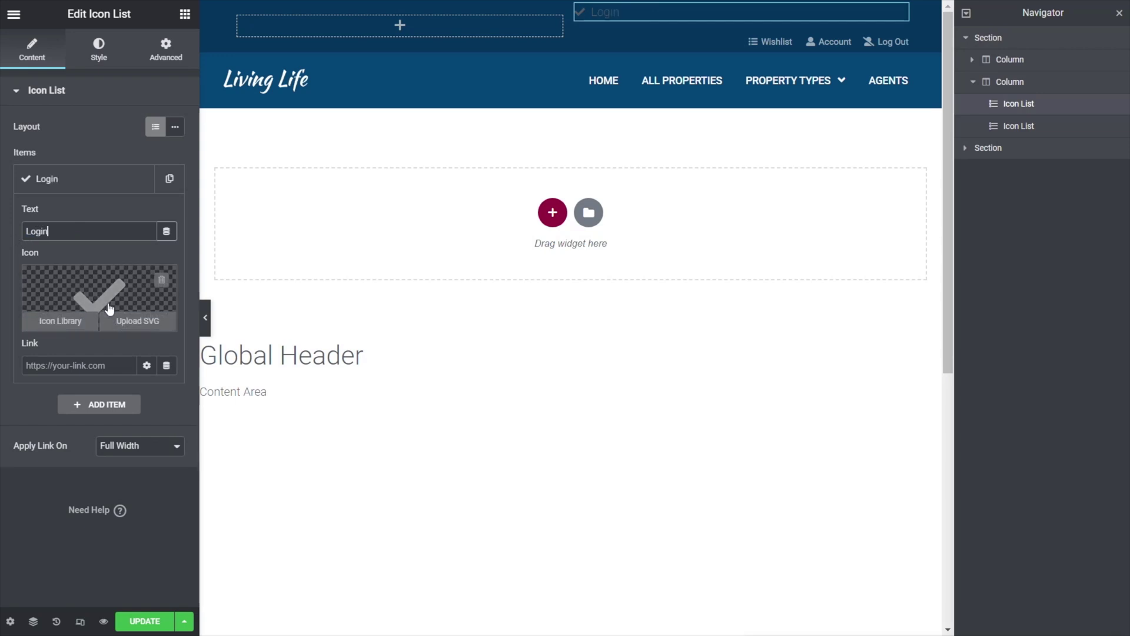
click(60, 321)
click(490, 94)
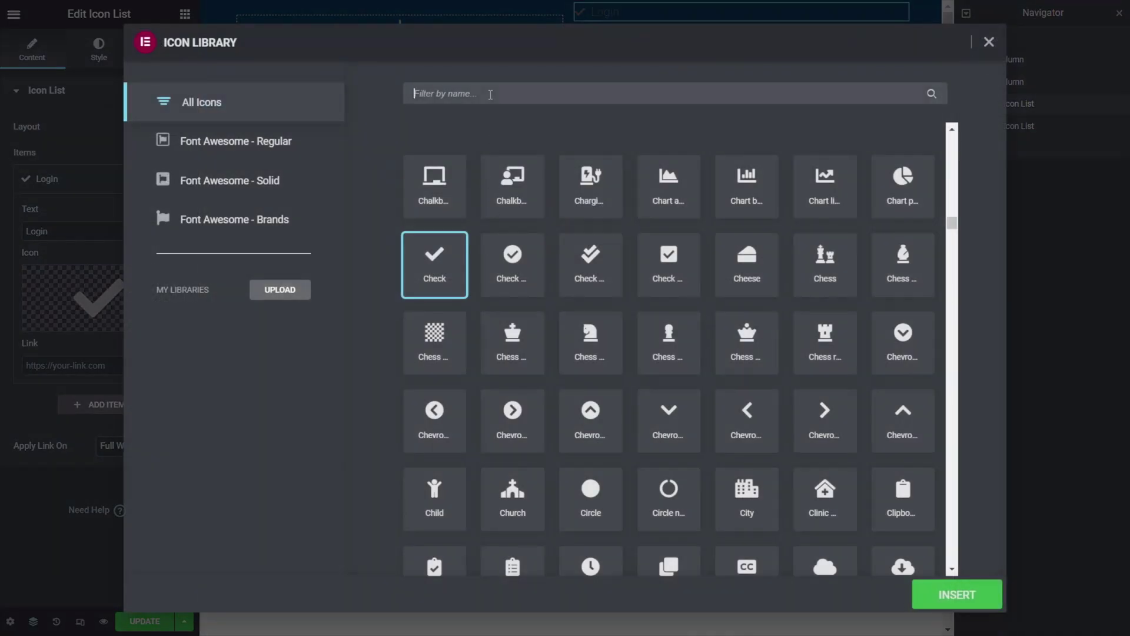
text(user)
click(435, 187)
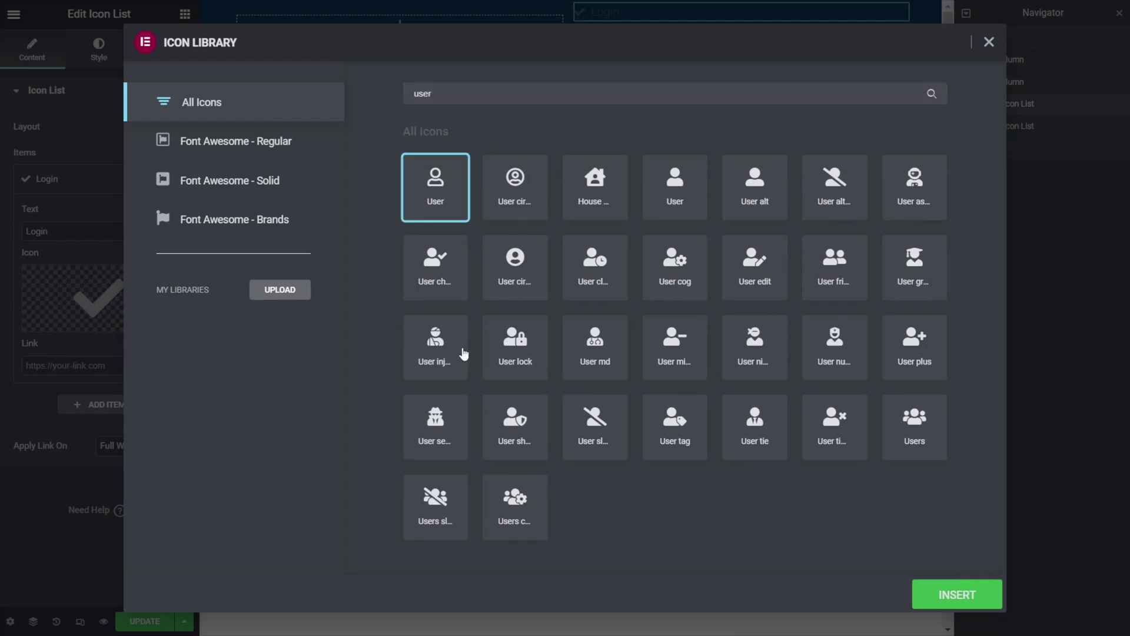
click(953, 595)
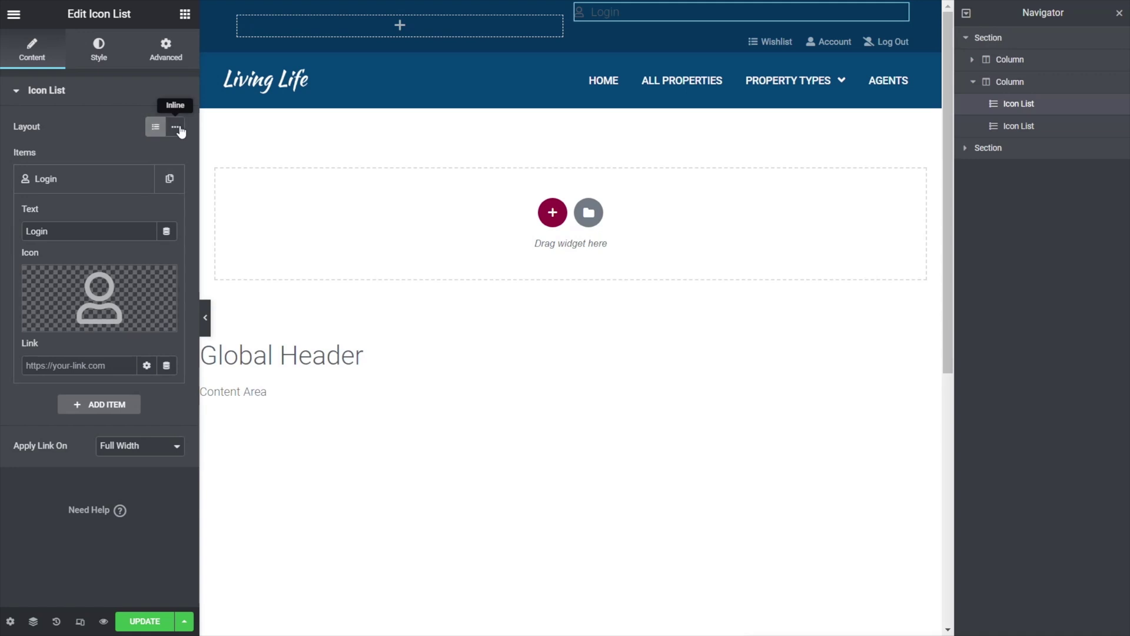
click(175, 127)
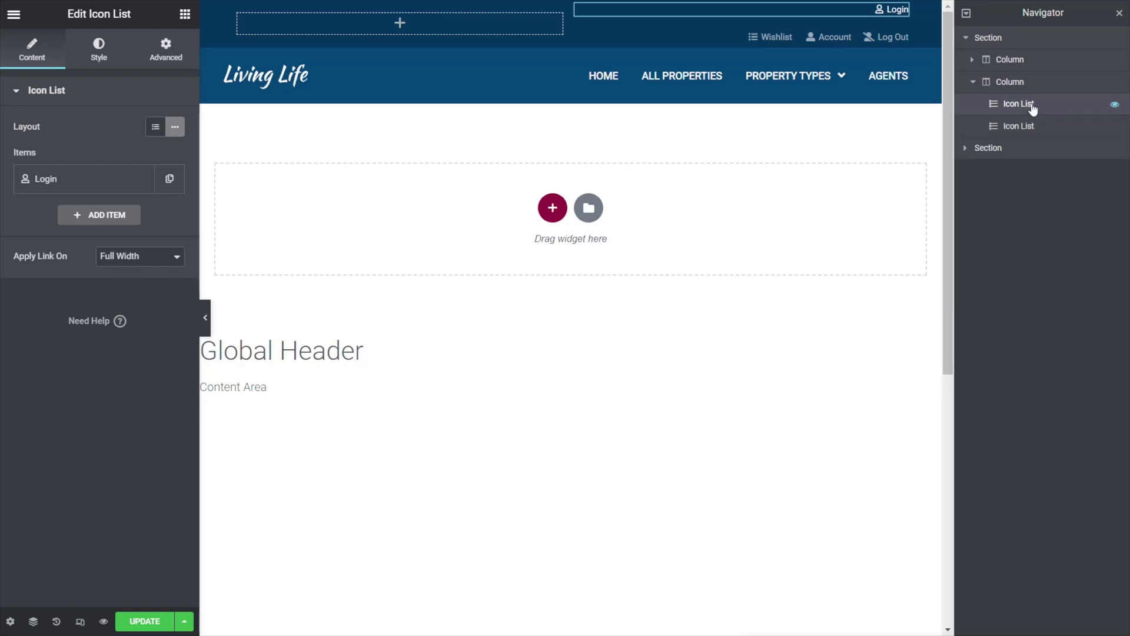
- Enable Dynamic Visibility on the Login list and add a visibility condition
click(166, 47)
click(59, 421)
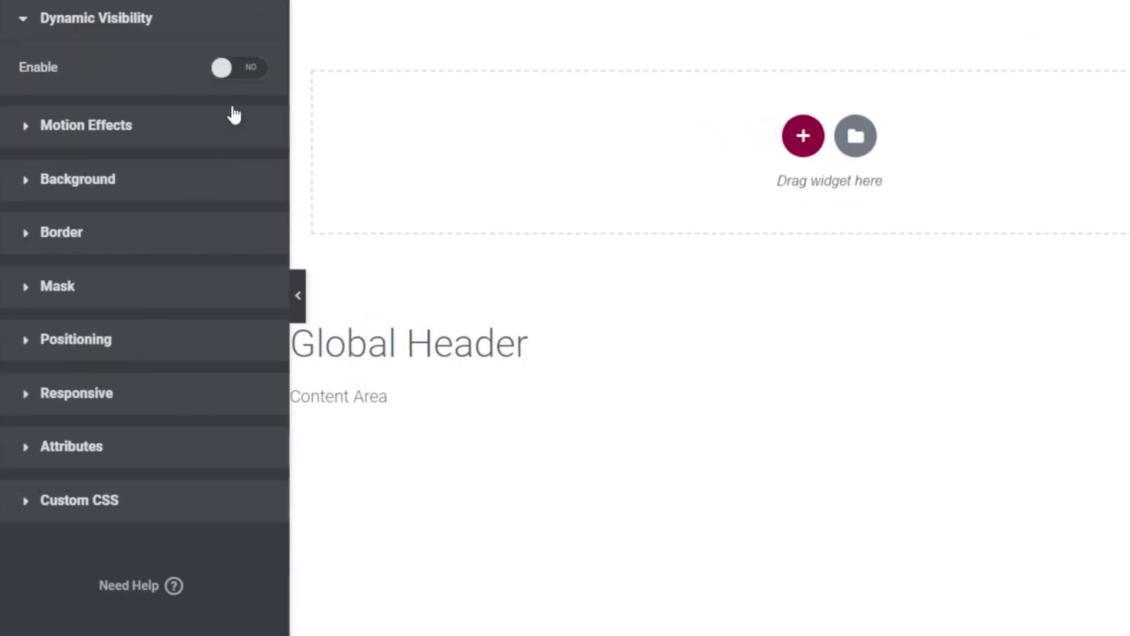
click(251, 70)
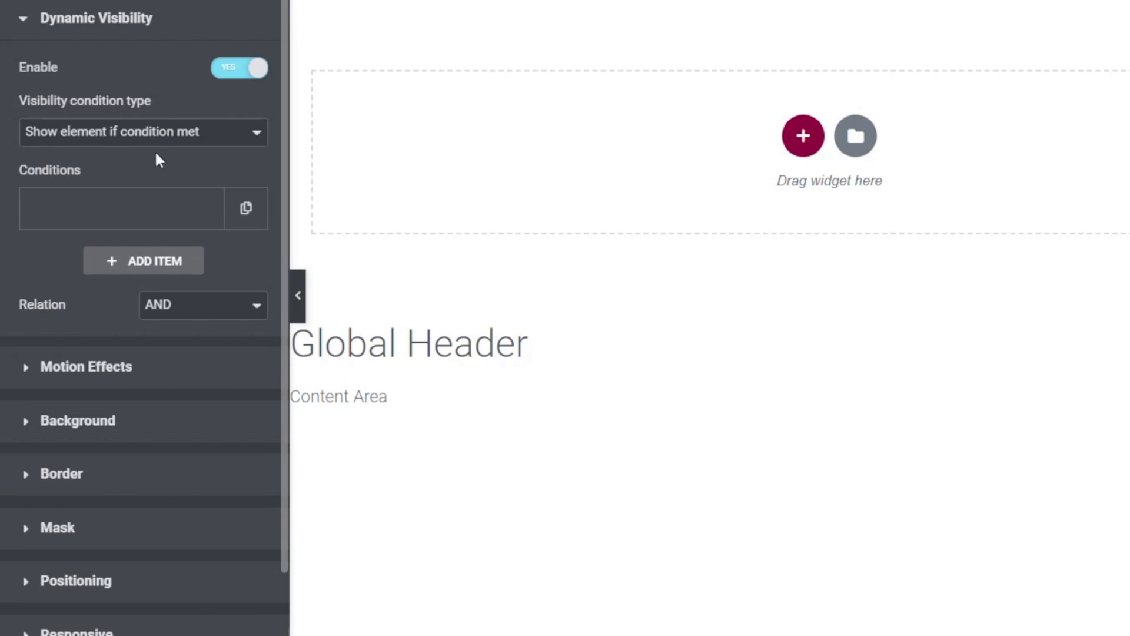
click(146, 211)
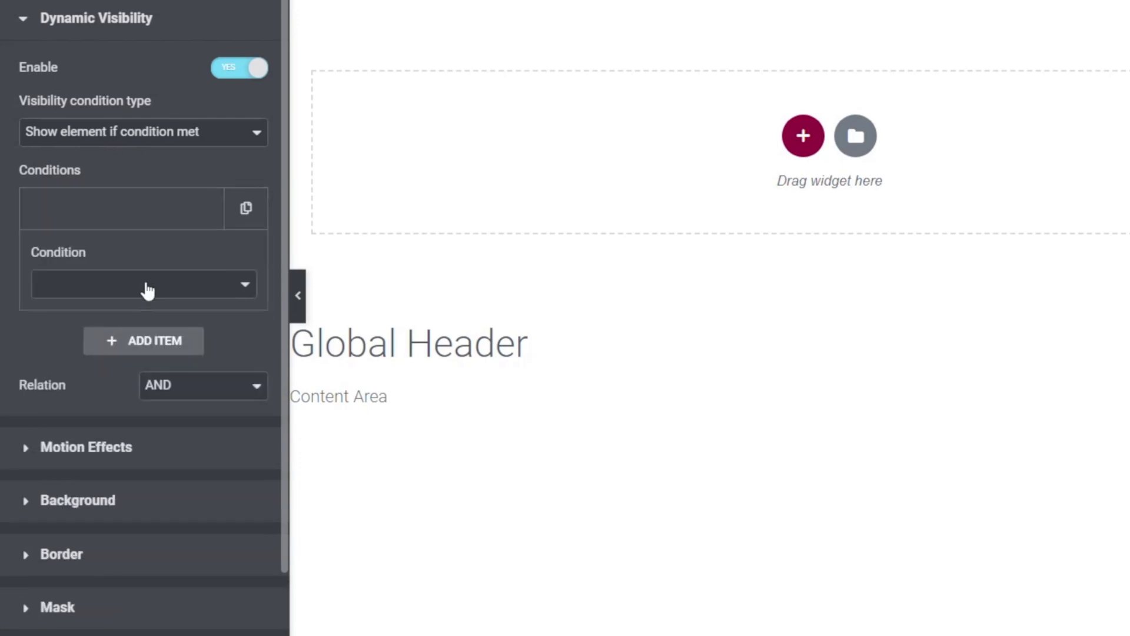
click(148, 290)
drag(246, 408, 249, 482)
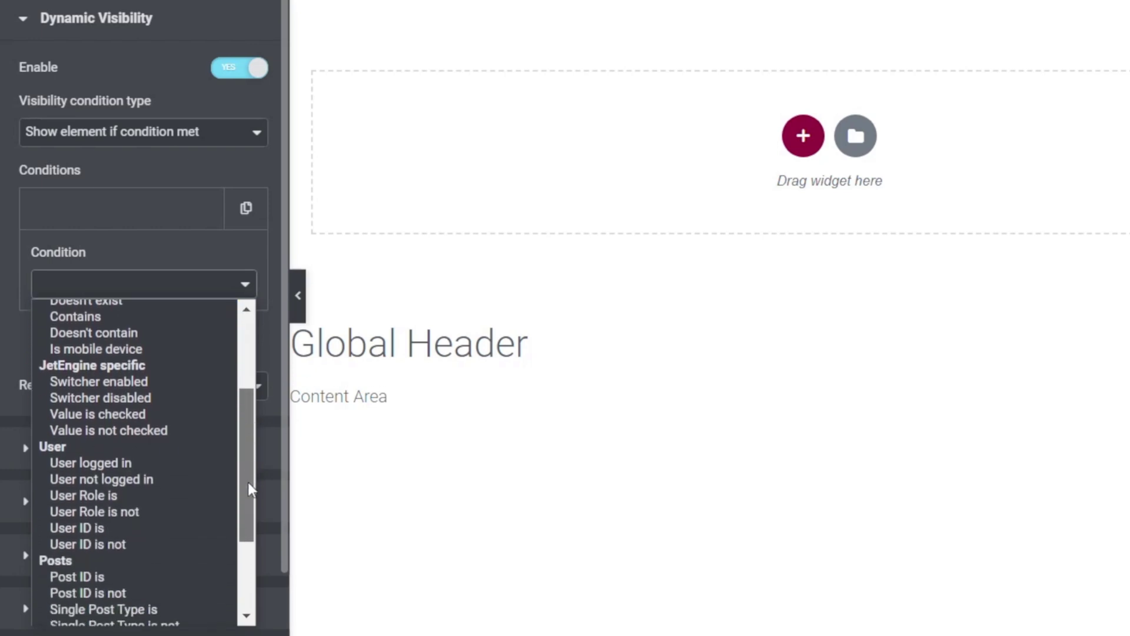
click(153, 483)
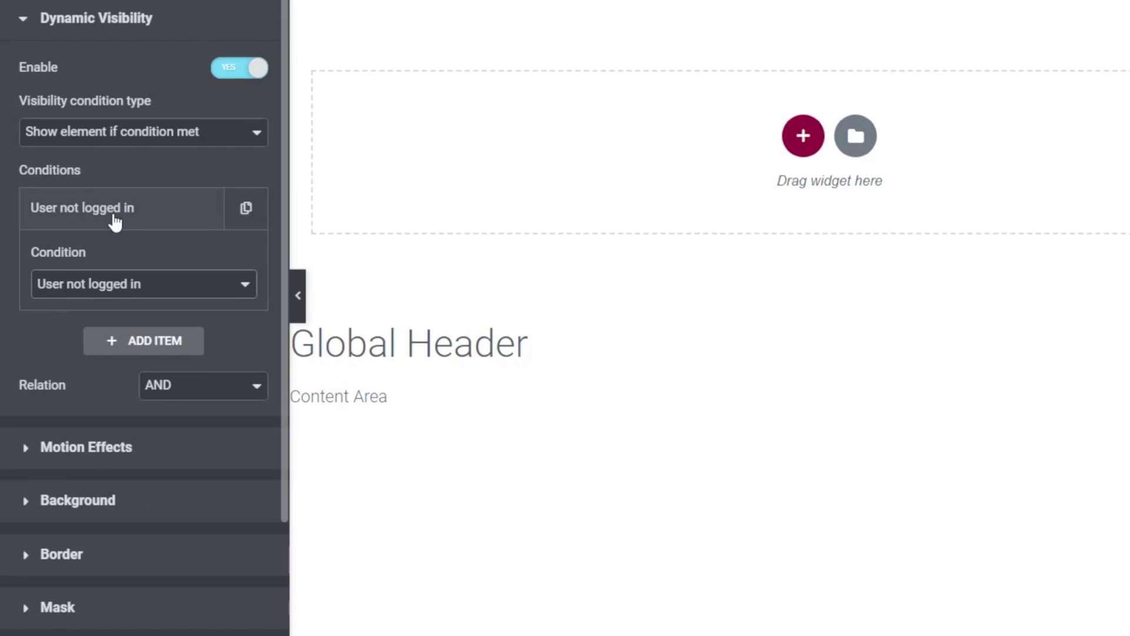
- Hide the Login list when User logged in is met, then save the header
click(125, 144)
click(110, 167)
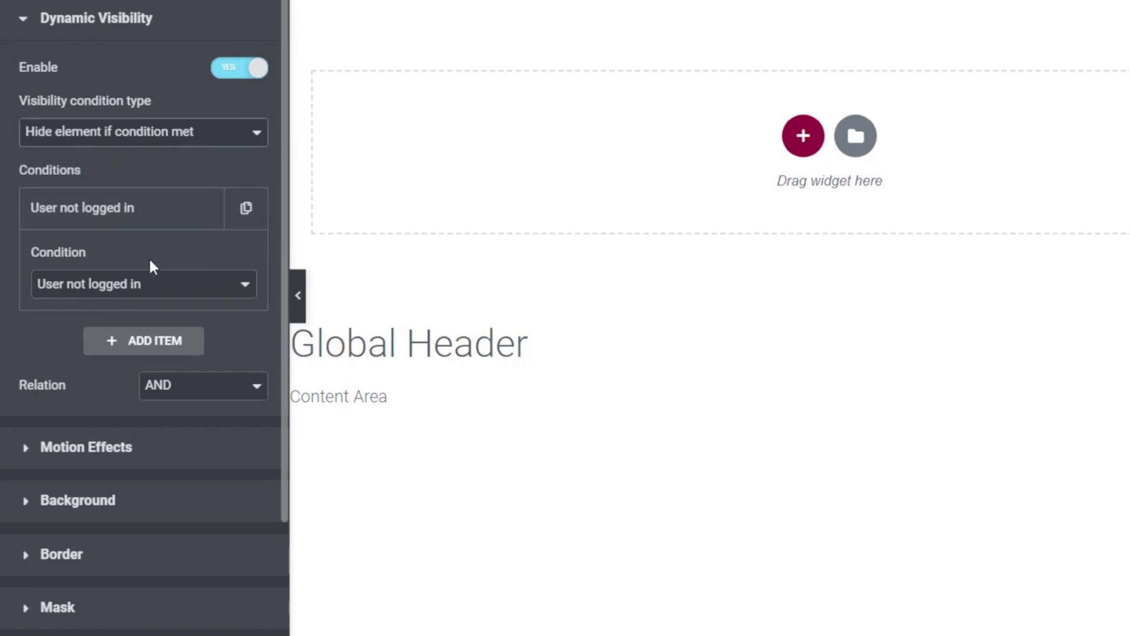
click(152, 286)
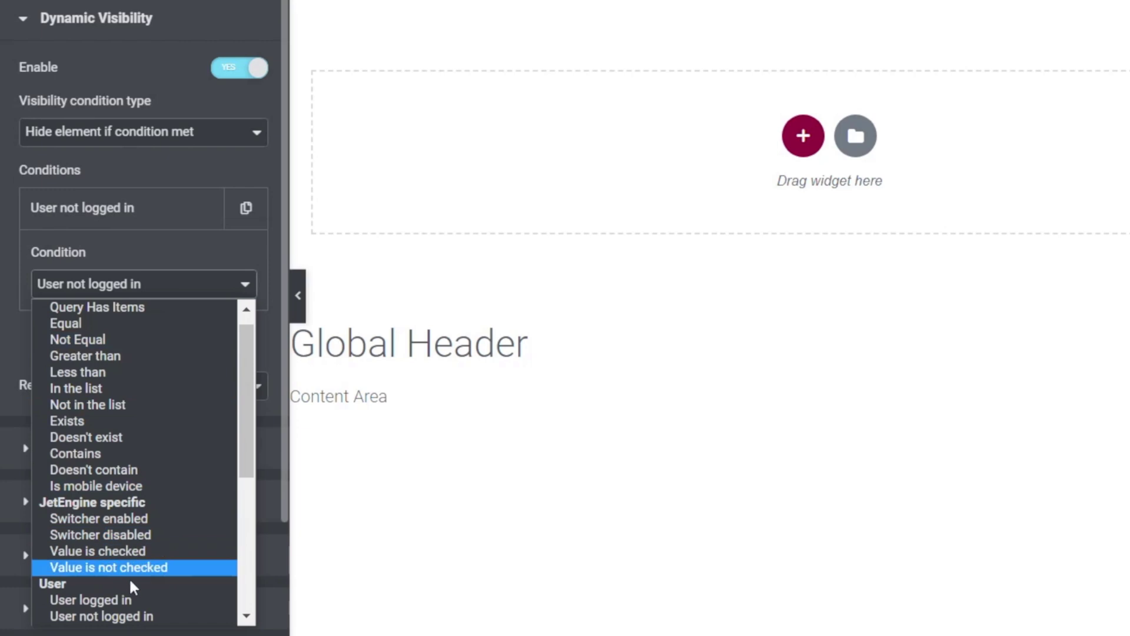
click(127, 599)
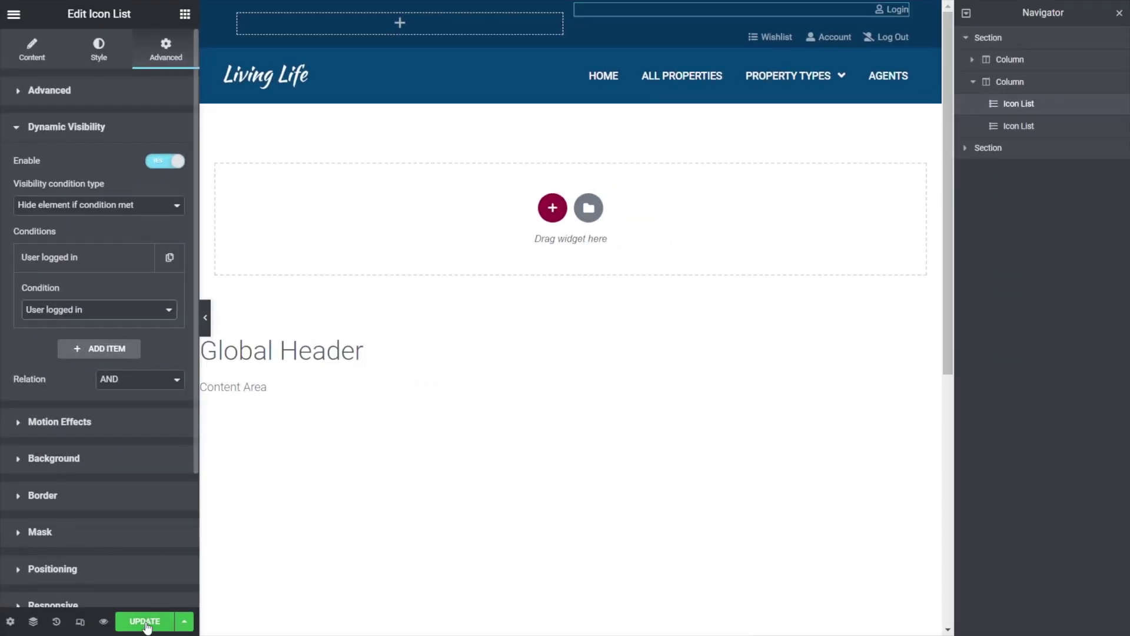
click(147, 621)
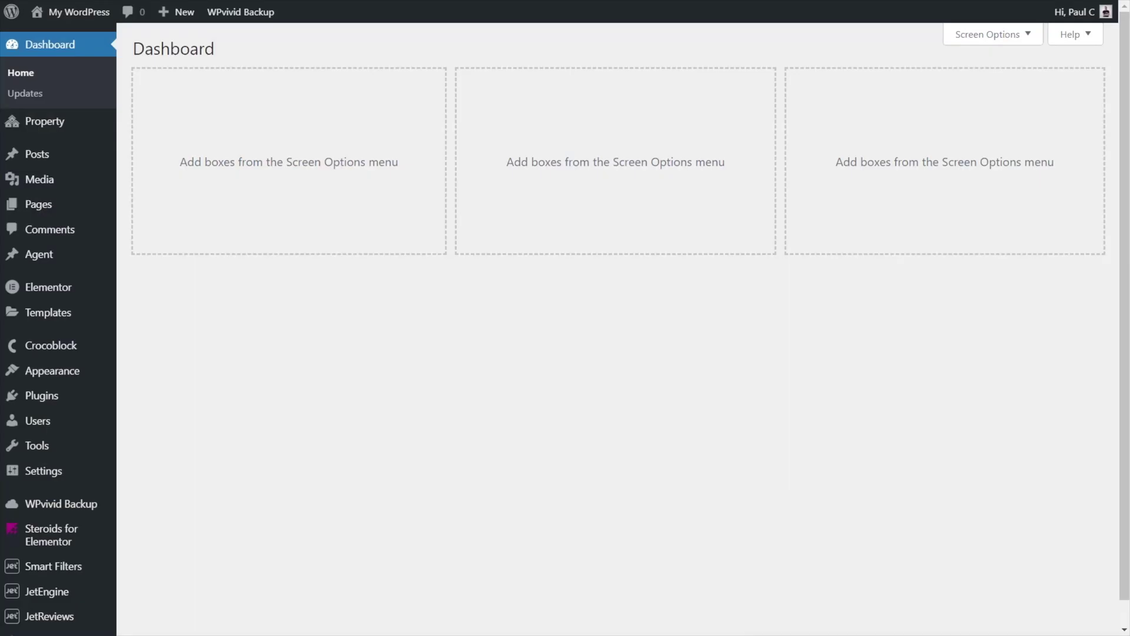
- Edit JetEngine's Property Listing template with Elementor from the Listings page
mouse_move(59, 591)
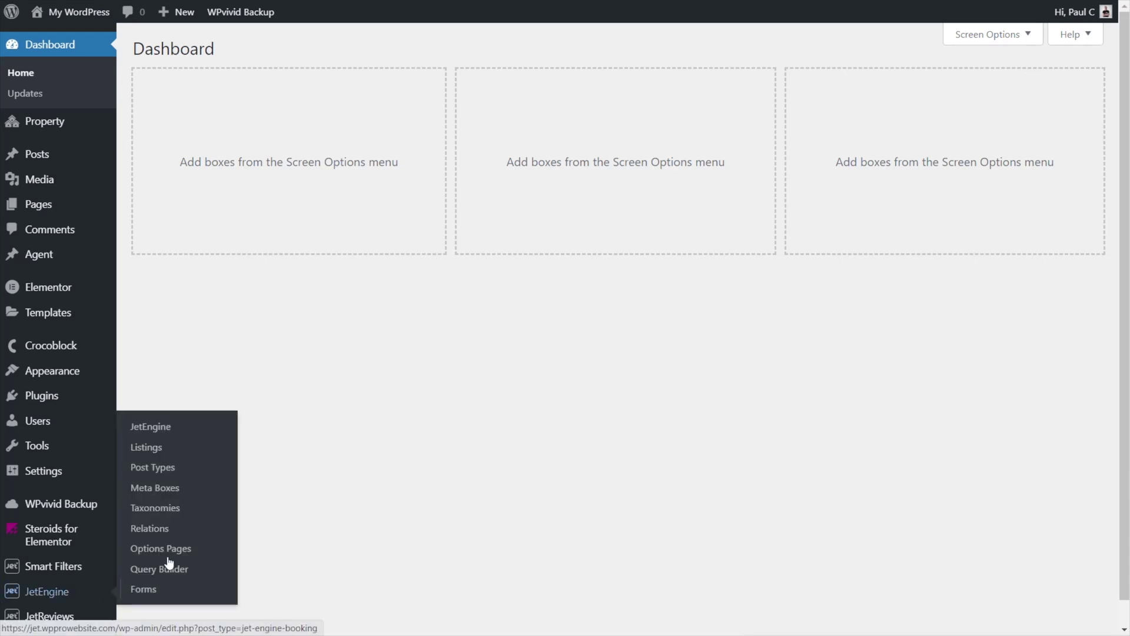
click(165, 450)
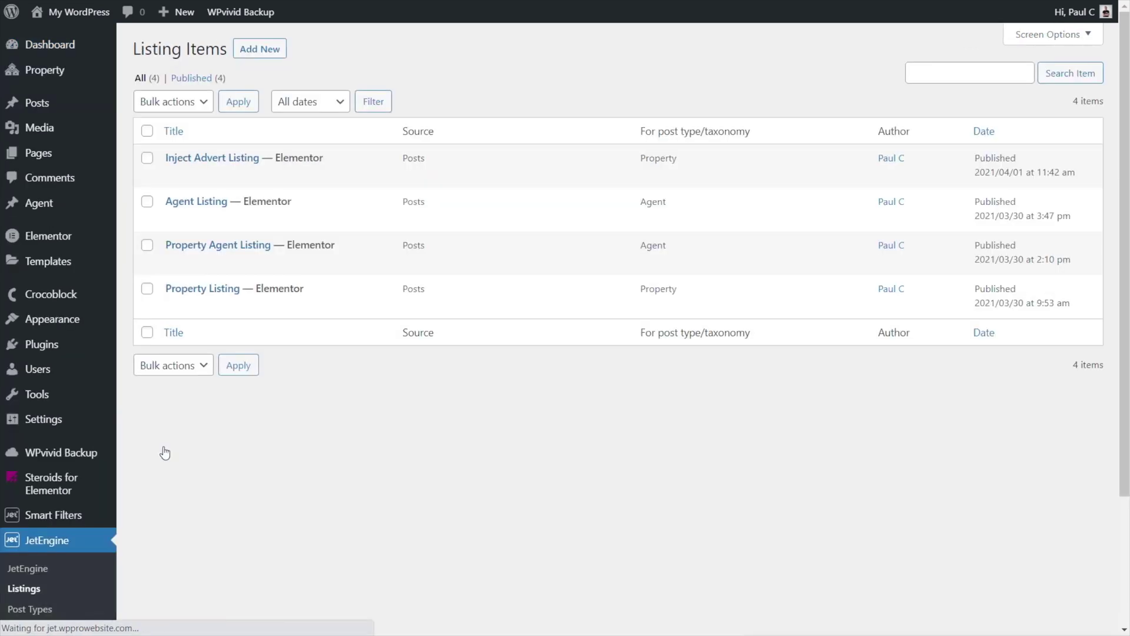
mouse_move(176, 305)
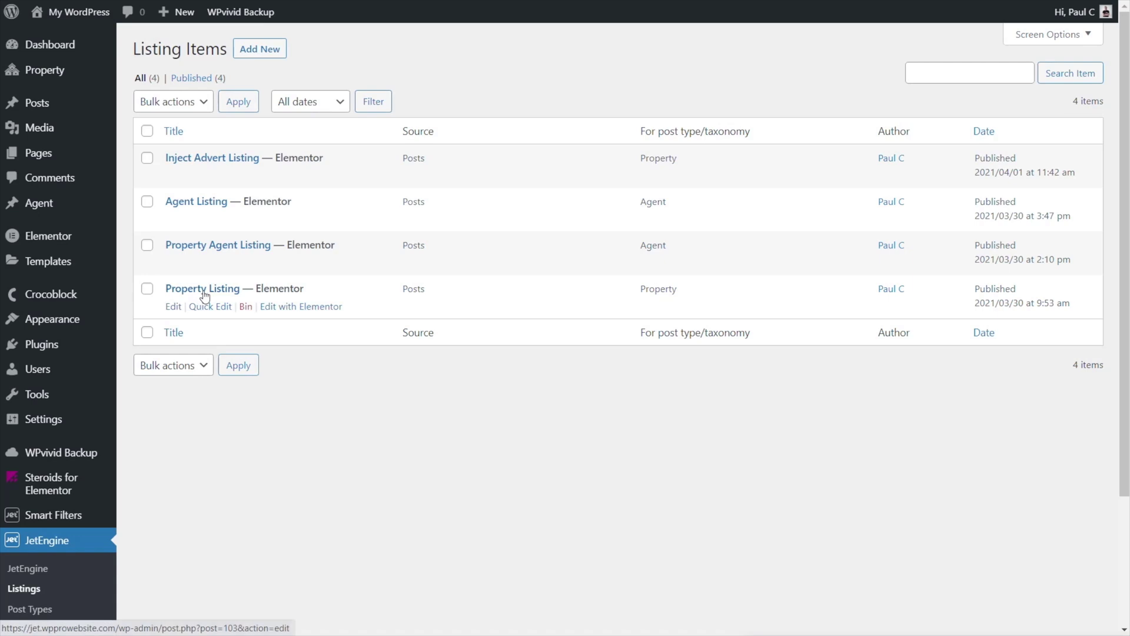
click(291, 307)
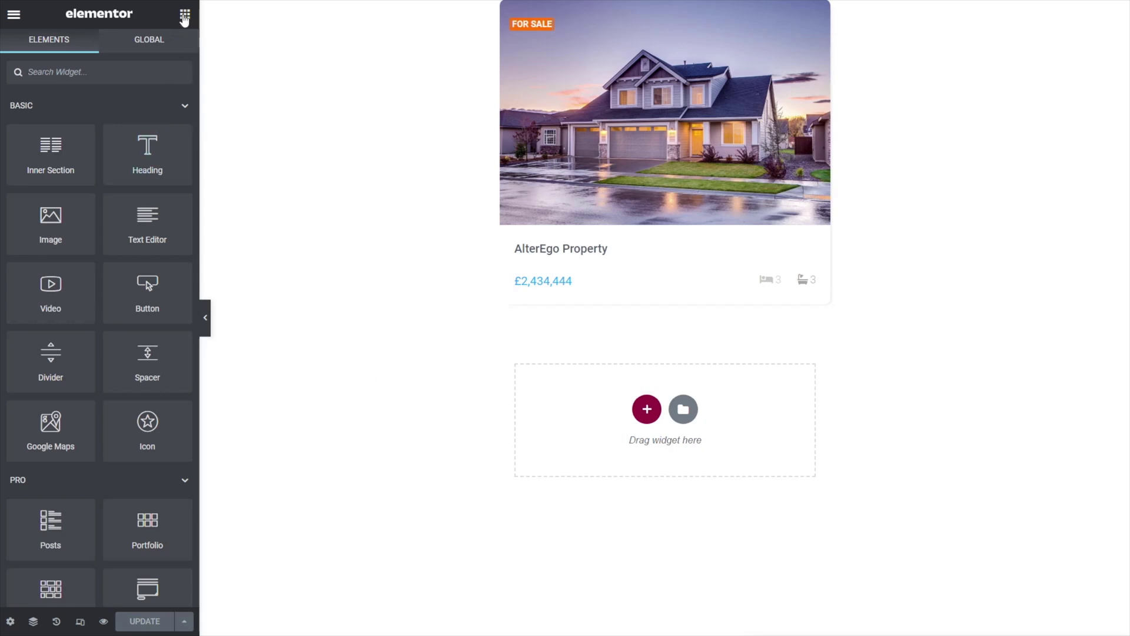
- Add a Dynamic Link to the property card and move it to the card's bottom
text(dynam)
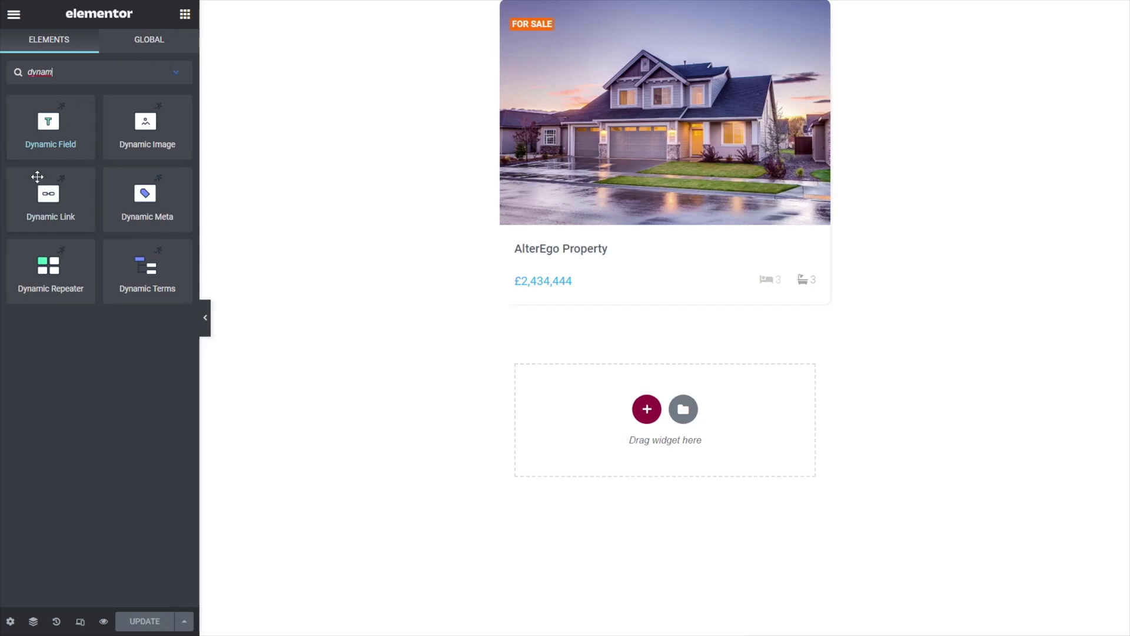
drag(48, 194, 565, 279)
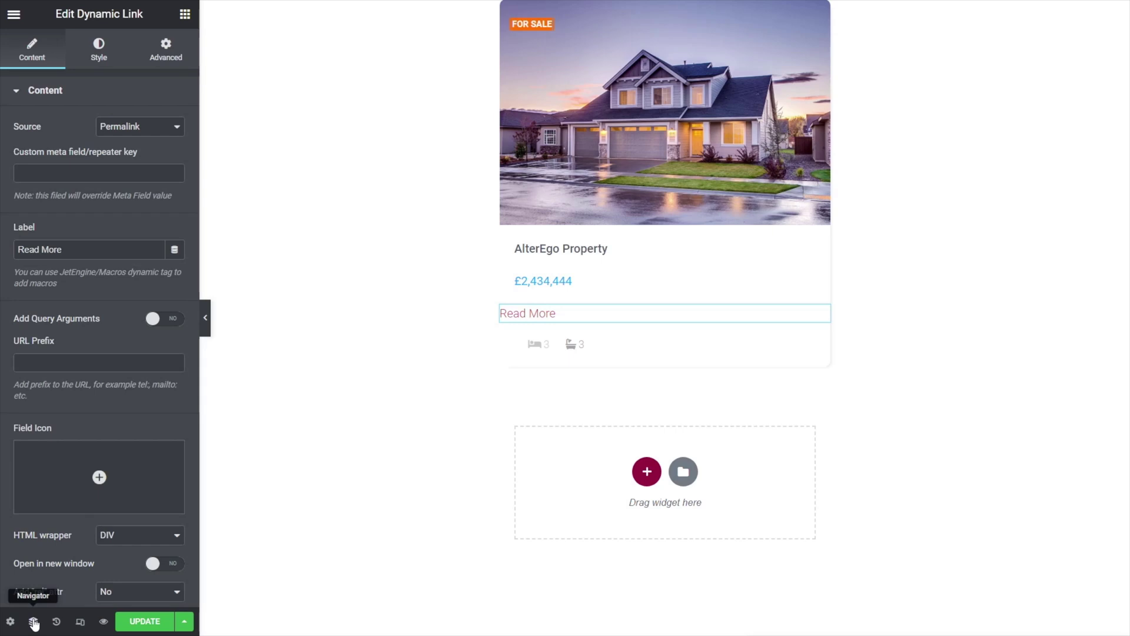
click(33, 621)
drag(1045, 176, 1044, 224)
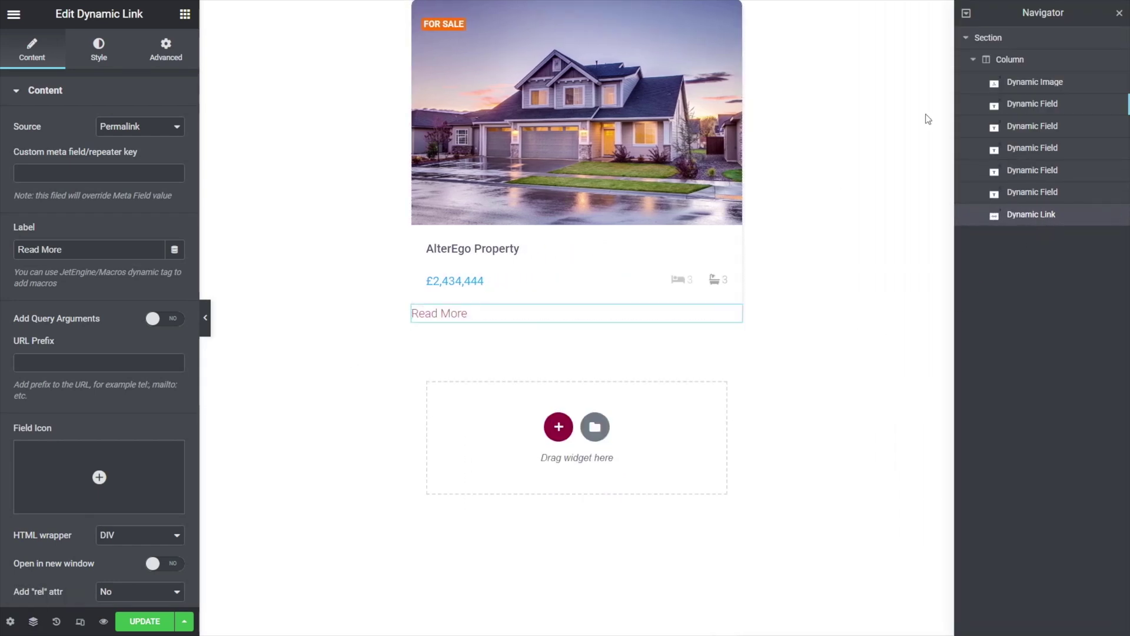
click(1118, 14)
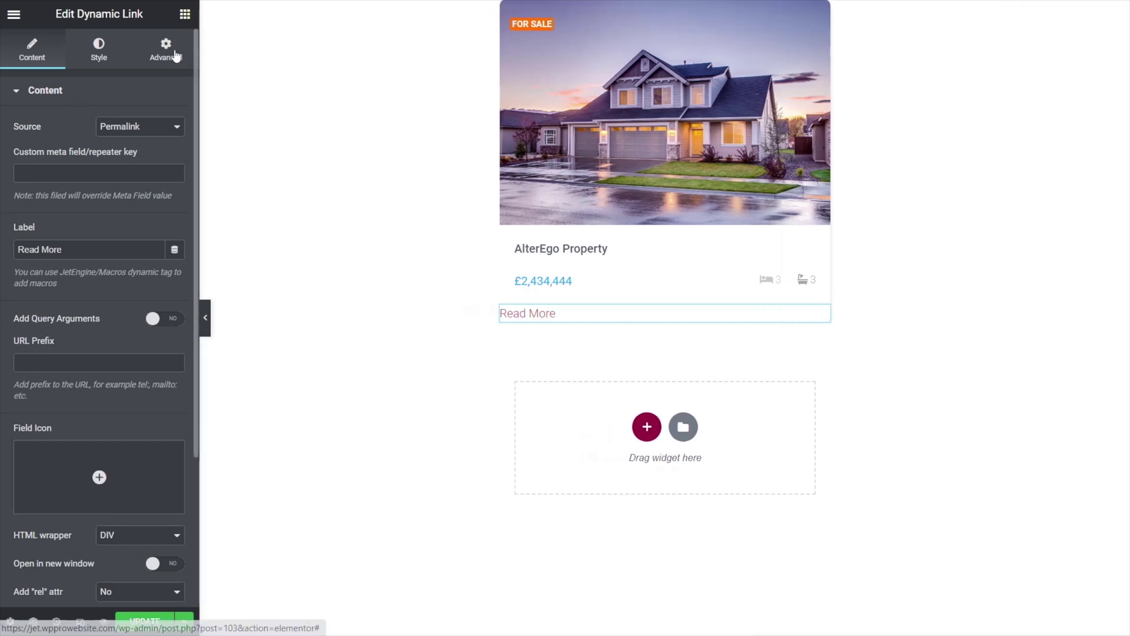
- Give the Dynamic Link 20 px left and 20 px bottom margins
click(168, 53)
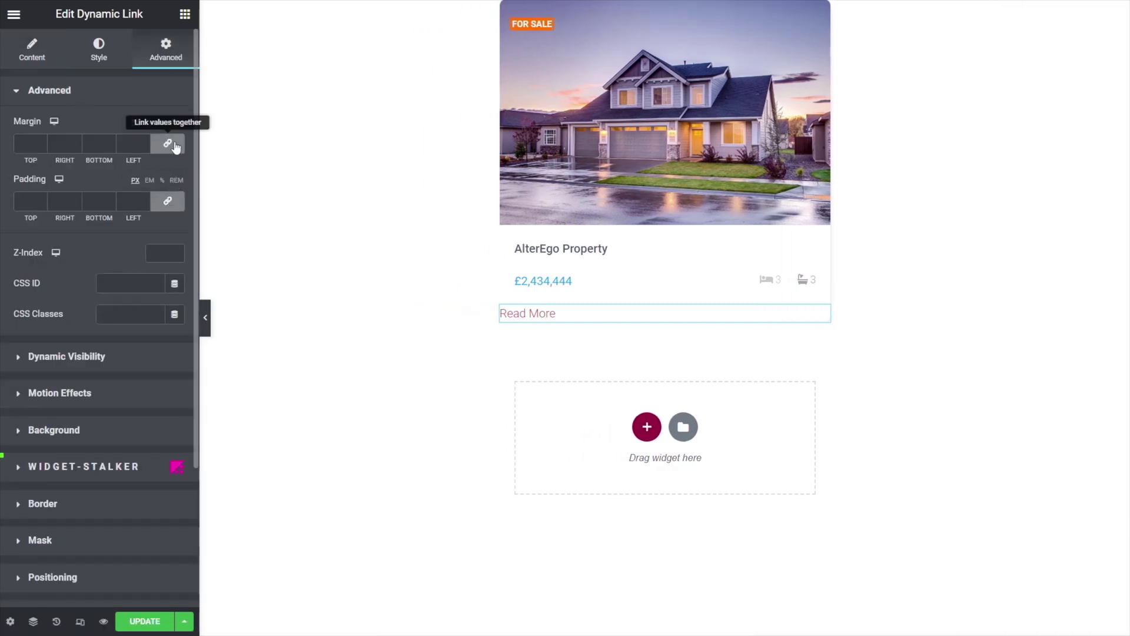
click(168, 143)
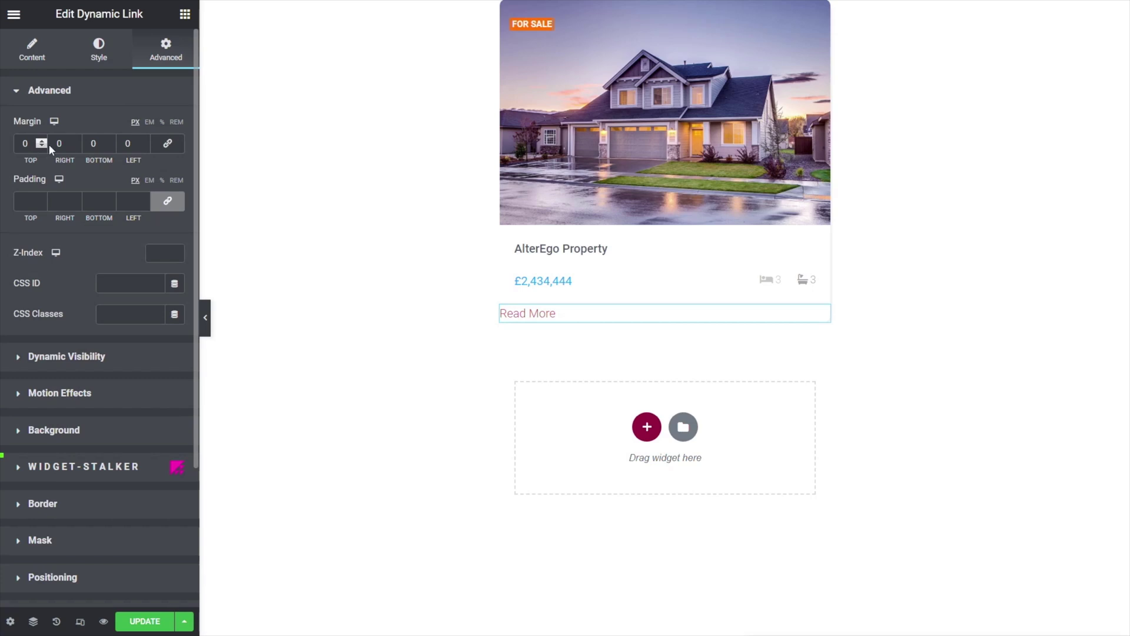
click(119, 143)
text(20)
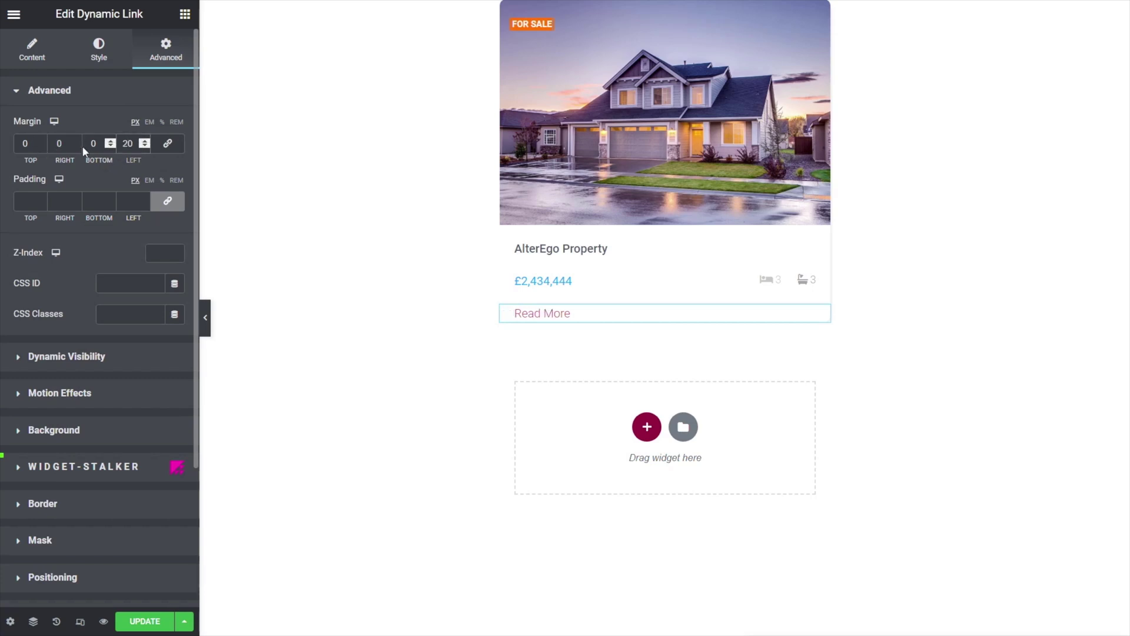
click(92, 143)
text(20)
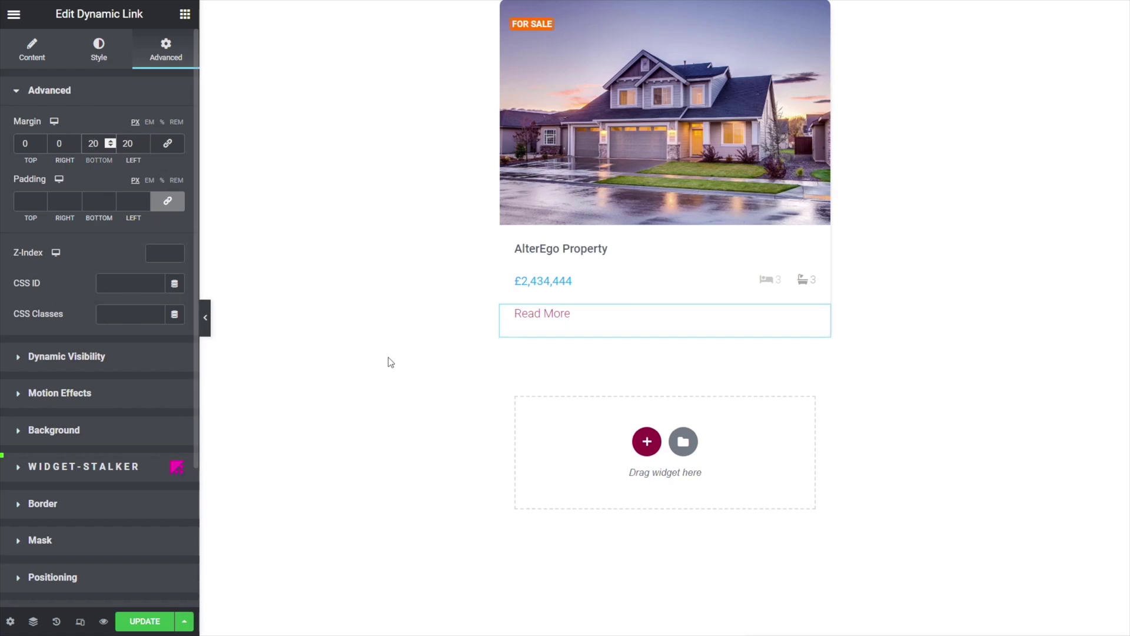
- Relabel the link 'Edit property details' and add the _post_id=%current_id% query argument
click(39, 56)
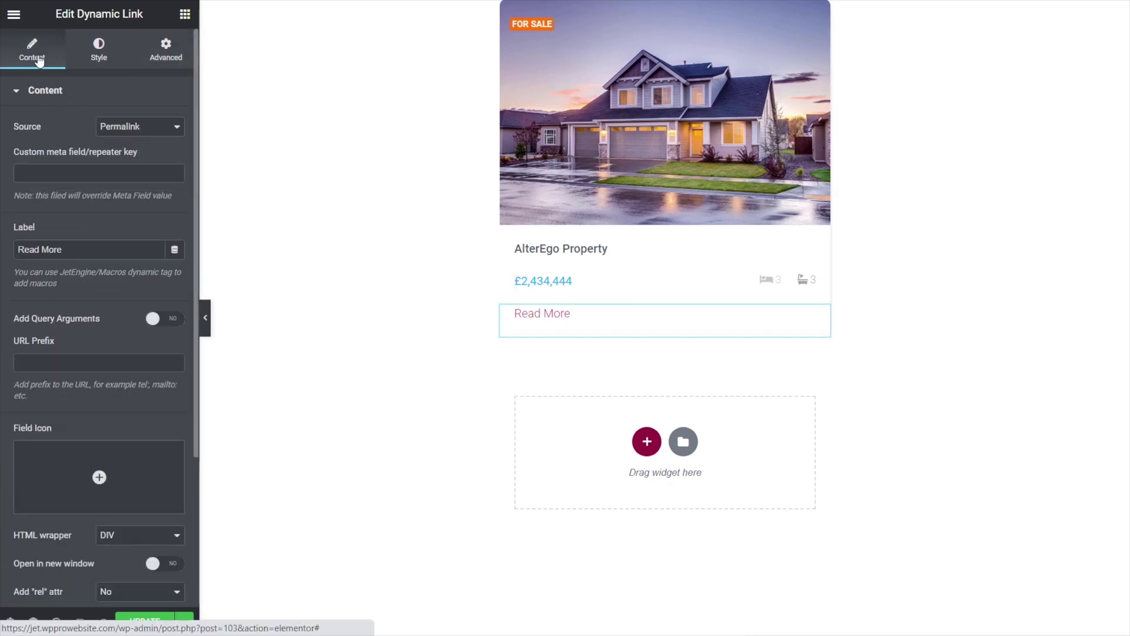
triple_click(40, 249)
text(Edit property details)
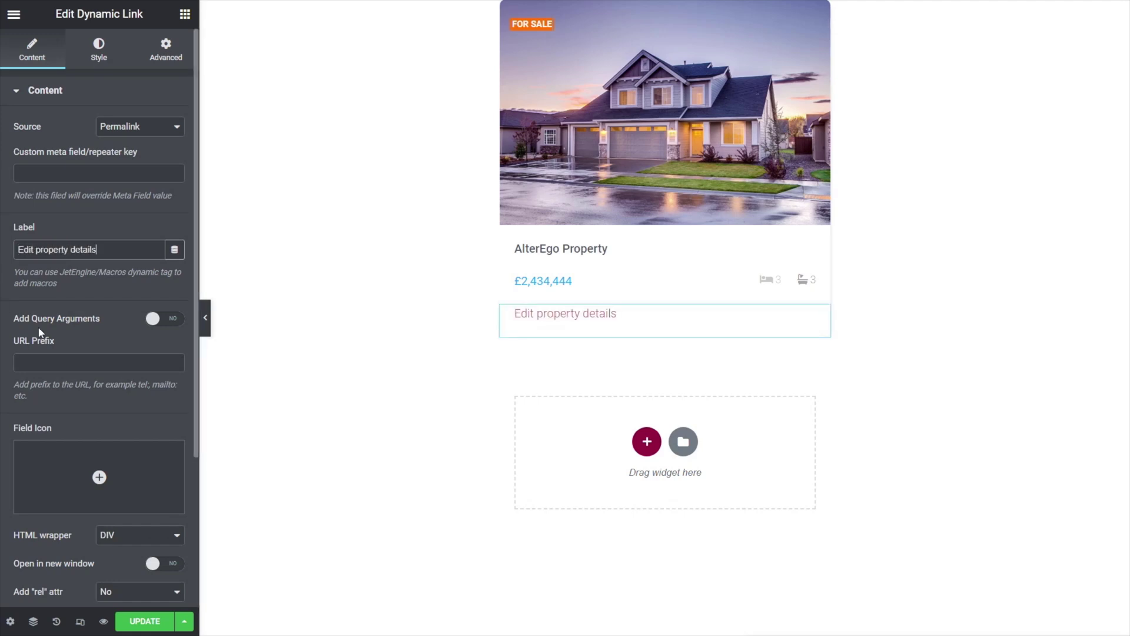
click(172, 319)
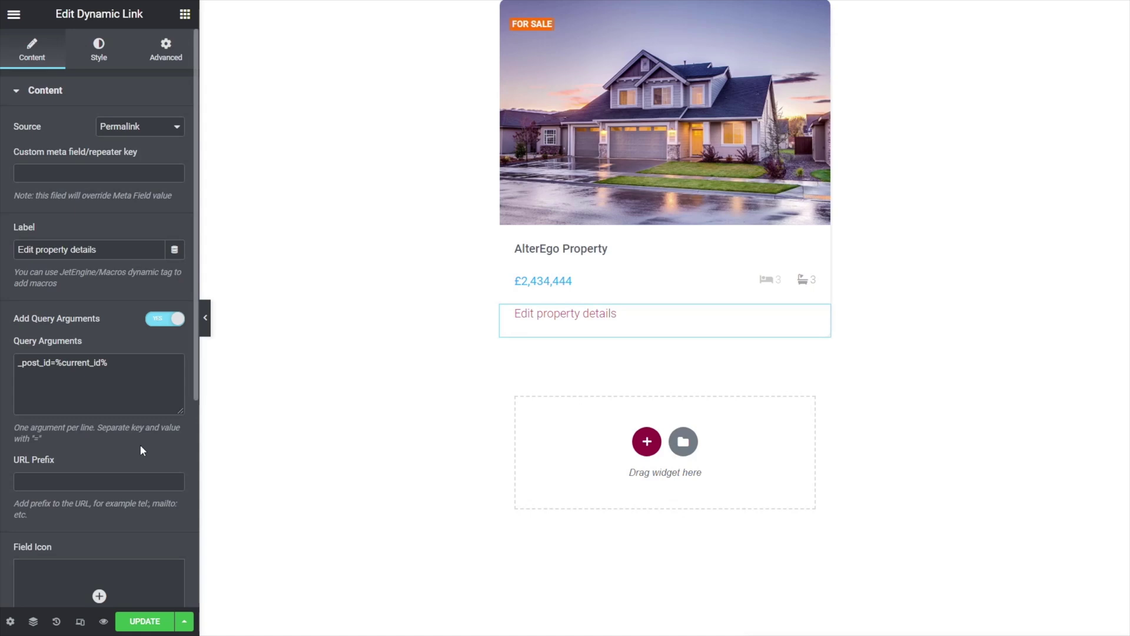
click(160, 52)
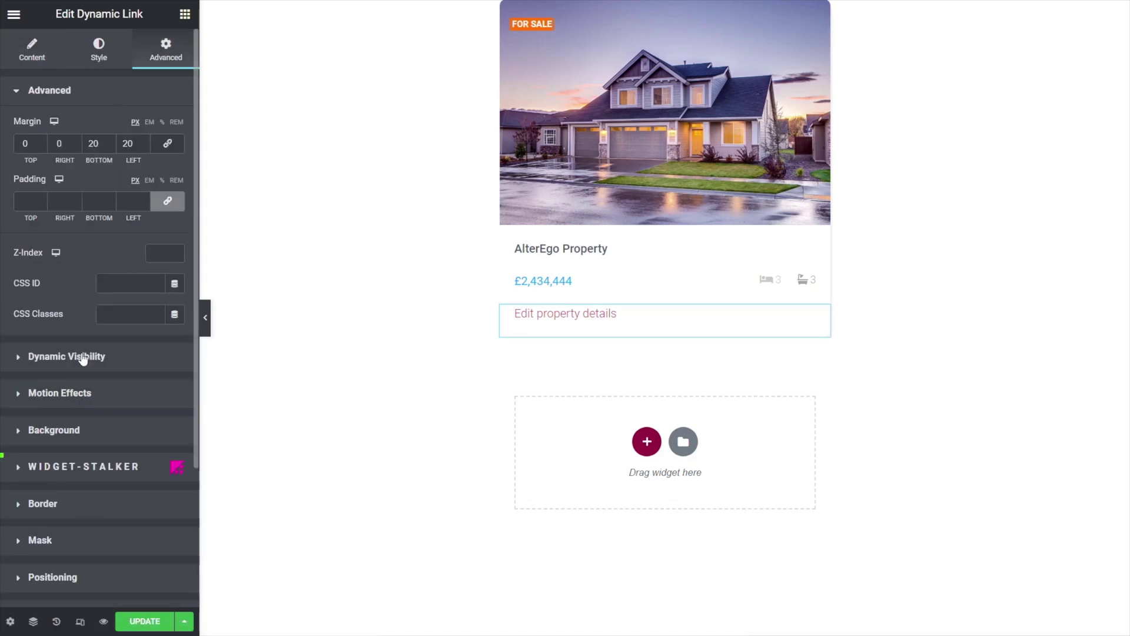
- Turn on Dynamic Visibility for the link with the condition Is Current Post Author
click(82, 357)
click(171, 161)
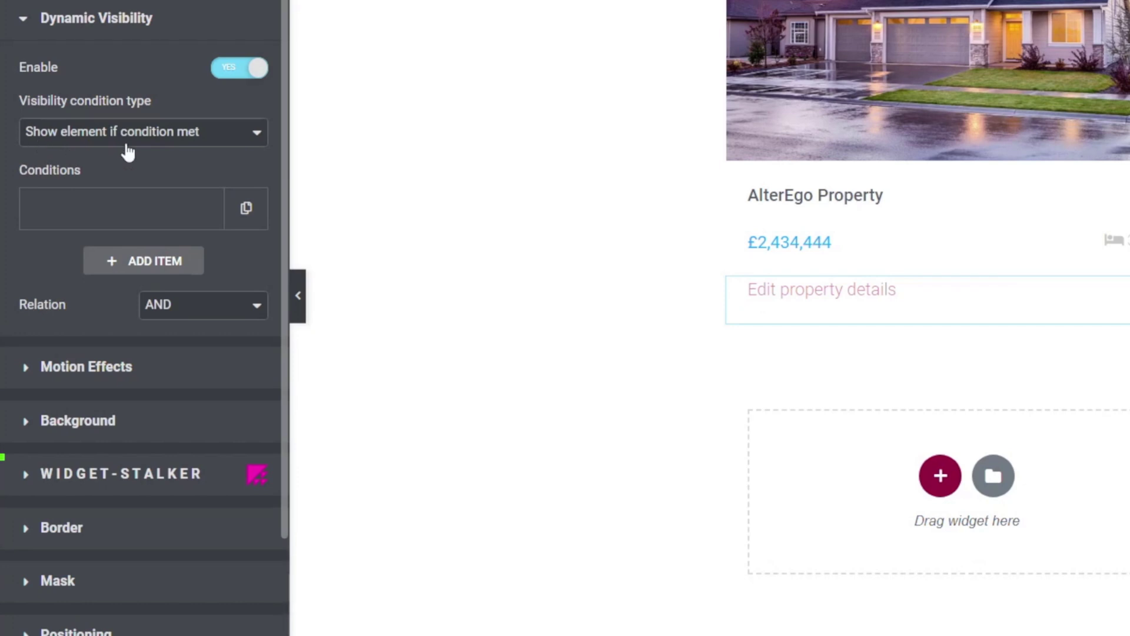
click(135, 215)
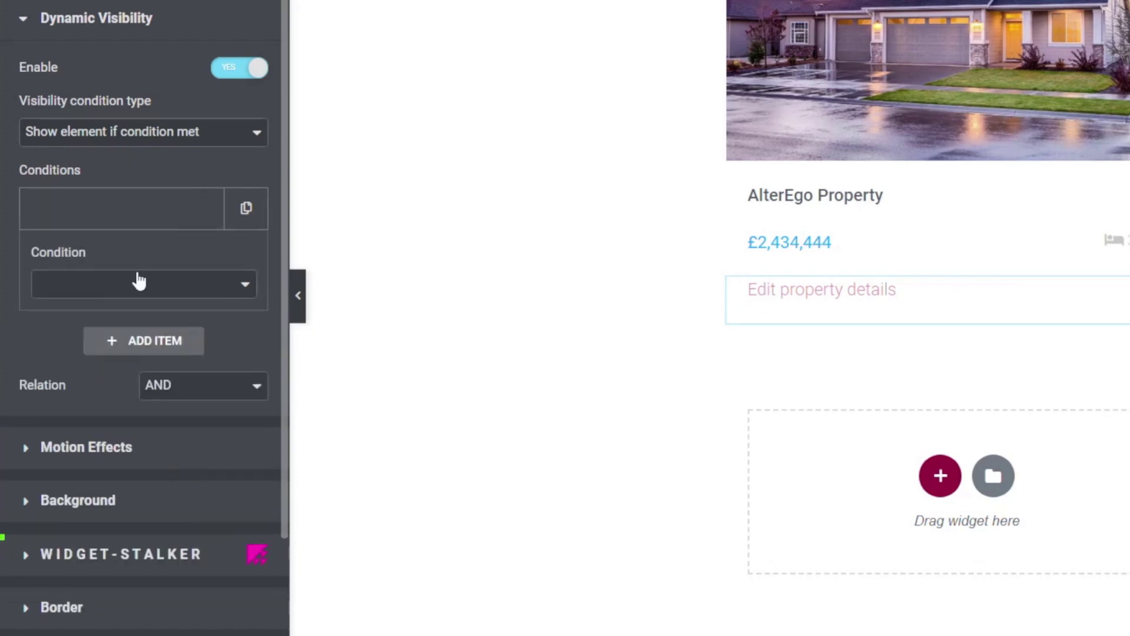
click(166, 288)
drag(253, 340, 248, 488)
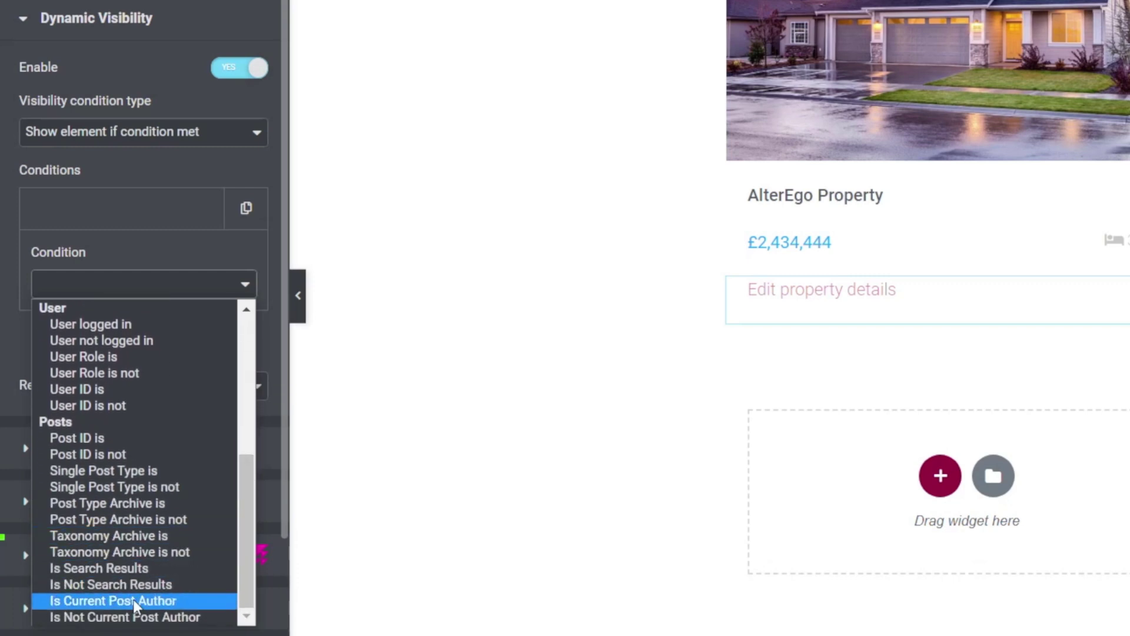
click(154, 599)
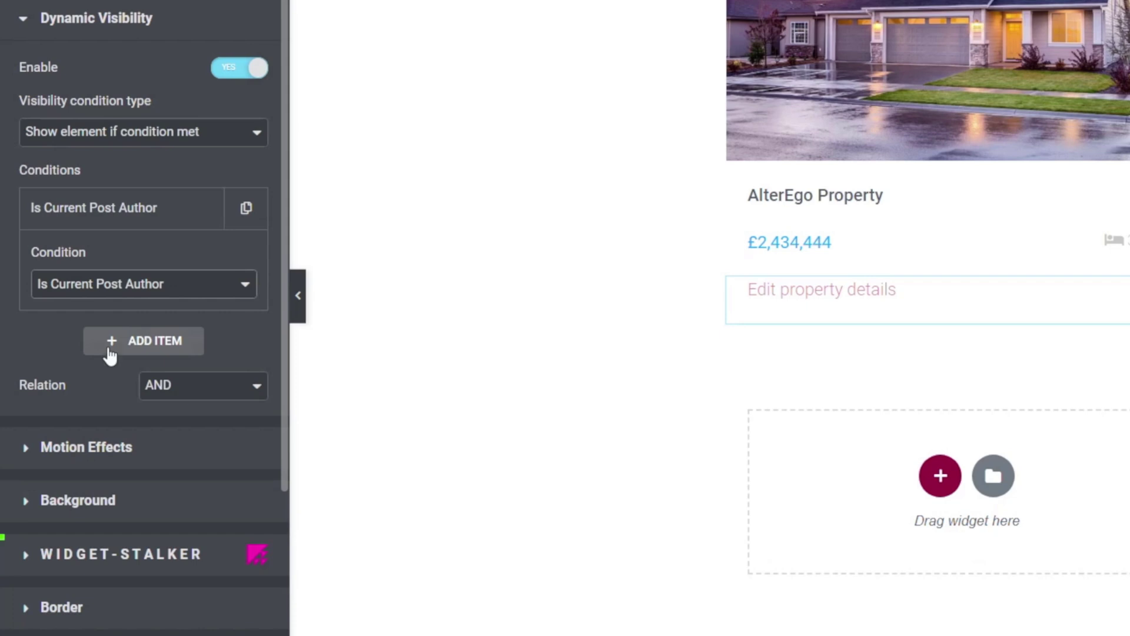
- Add a second condition, User Role is, allowing Administrator and Editor
click(129, 342)
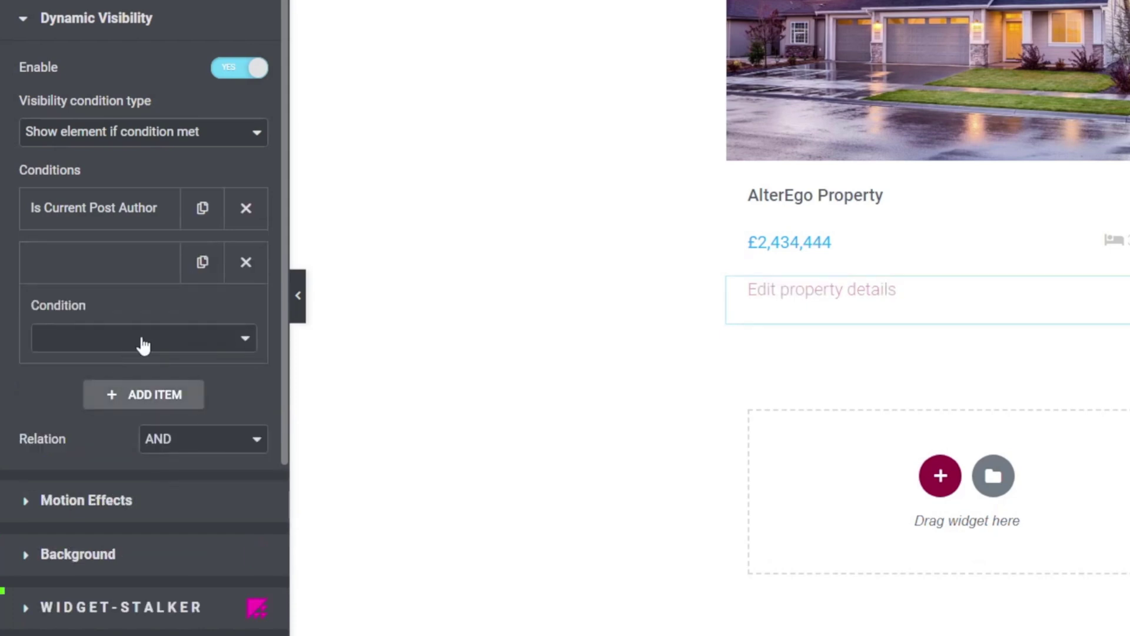
click(143, 345)
drag(243, 400, 242, 478)
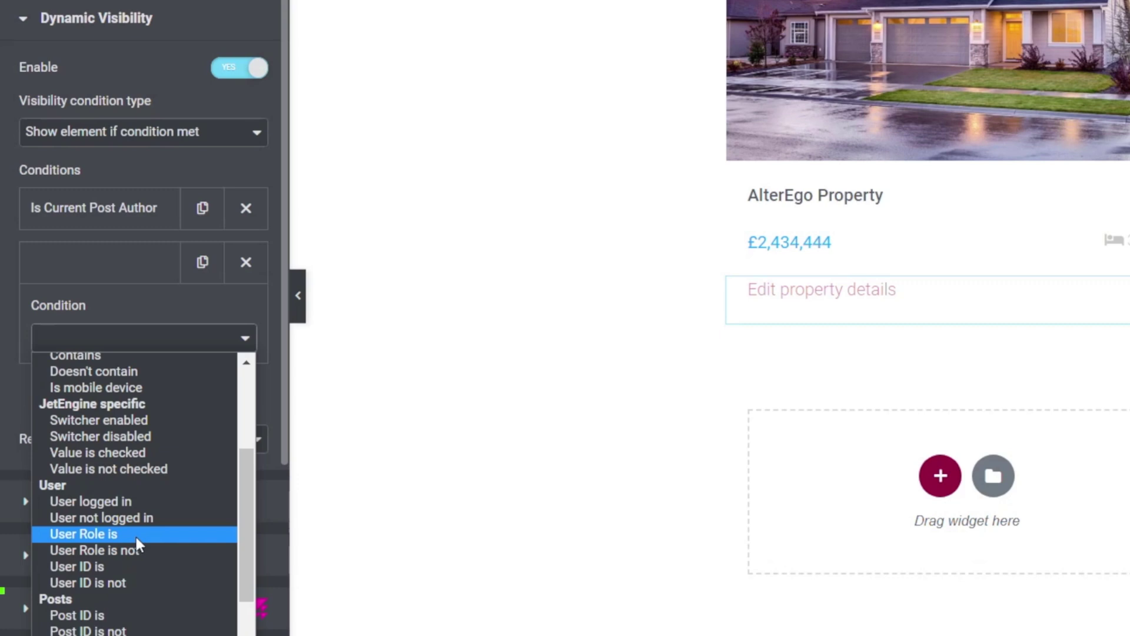
click(118, 533)
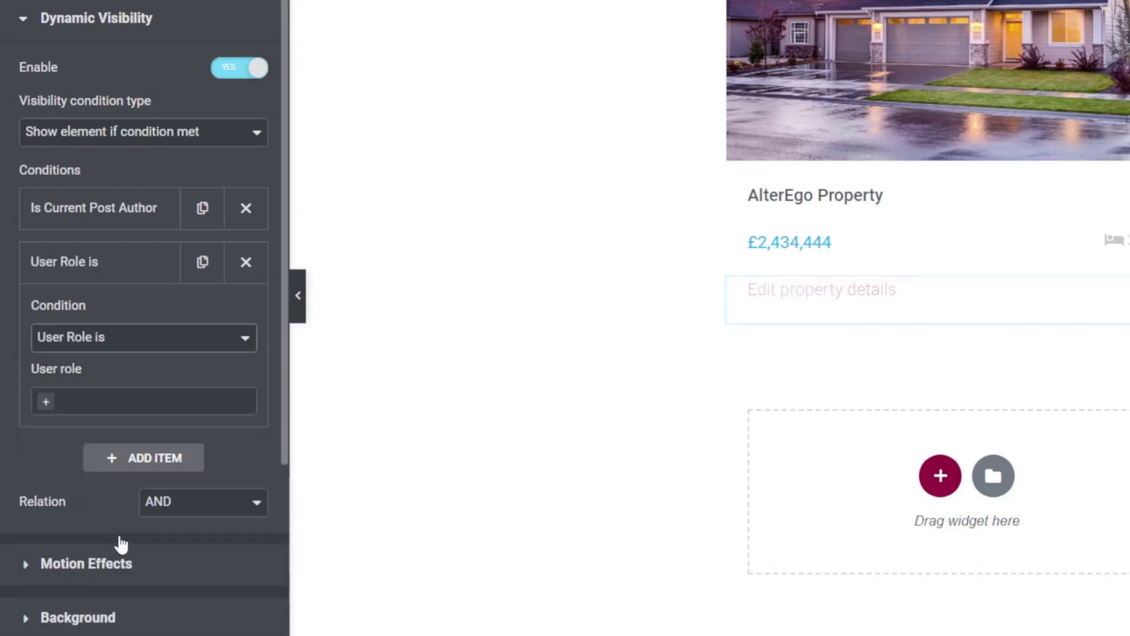
click(48, 406)
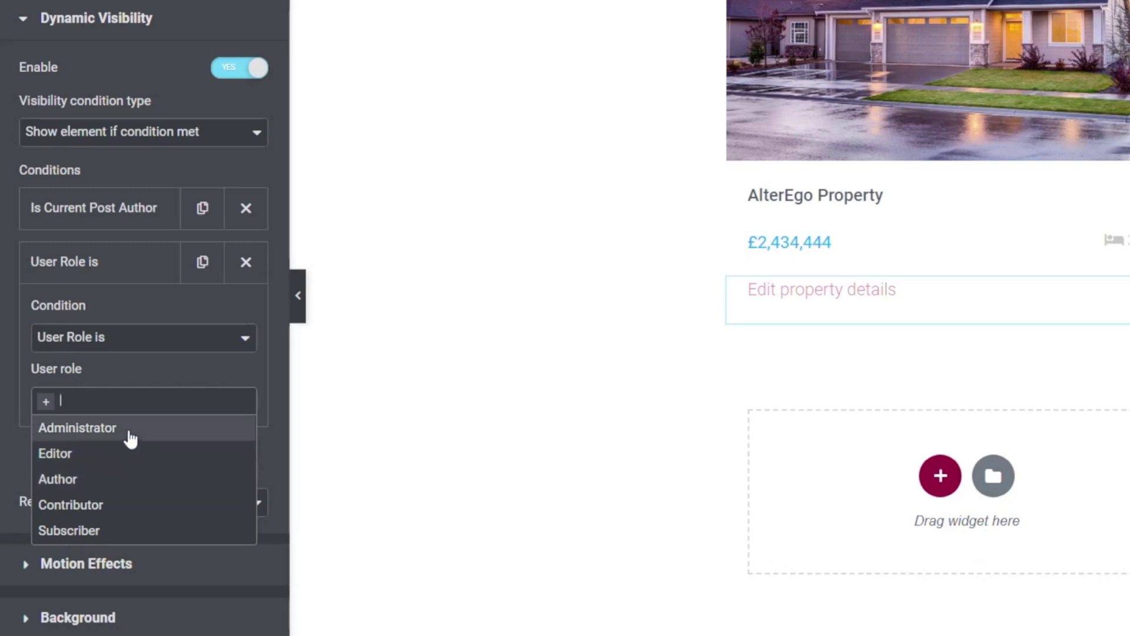
click(131, 440)
click(141, 409)
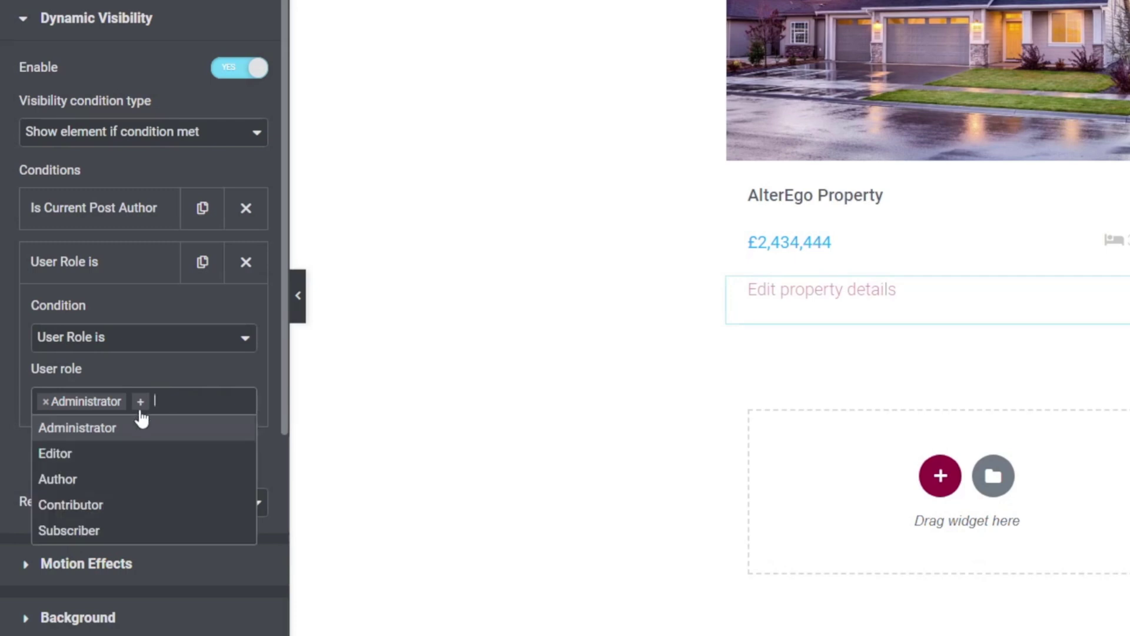
click(103, 453)
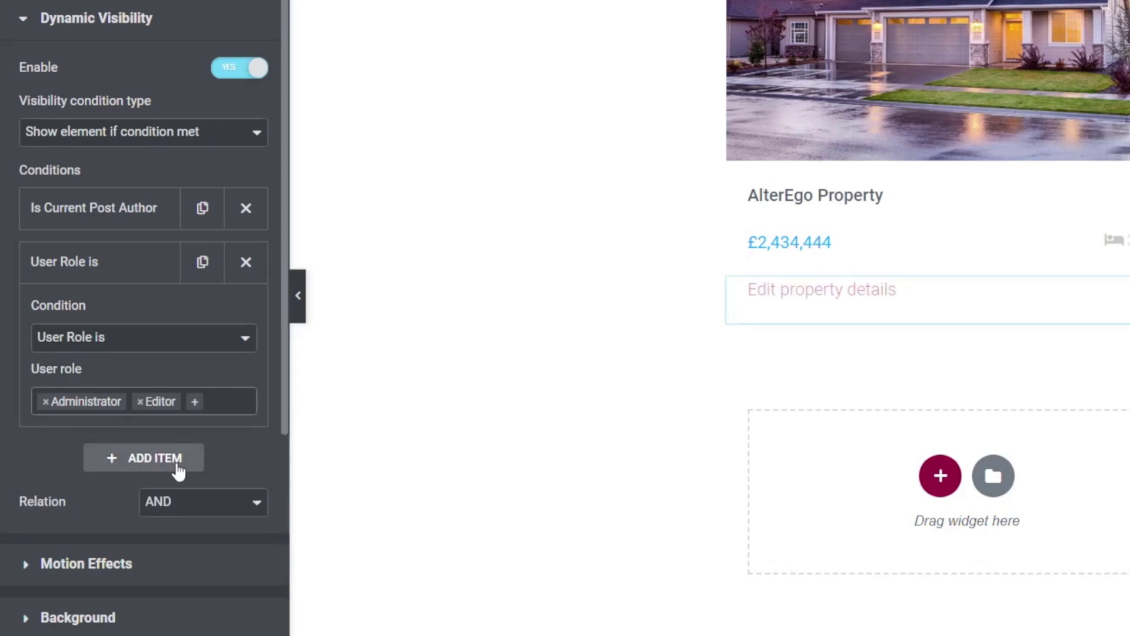
- Keep the two conditions combined with AND and review the allowed roles
click(125, 273)
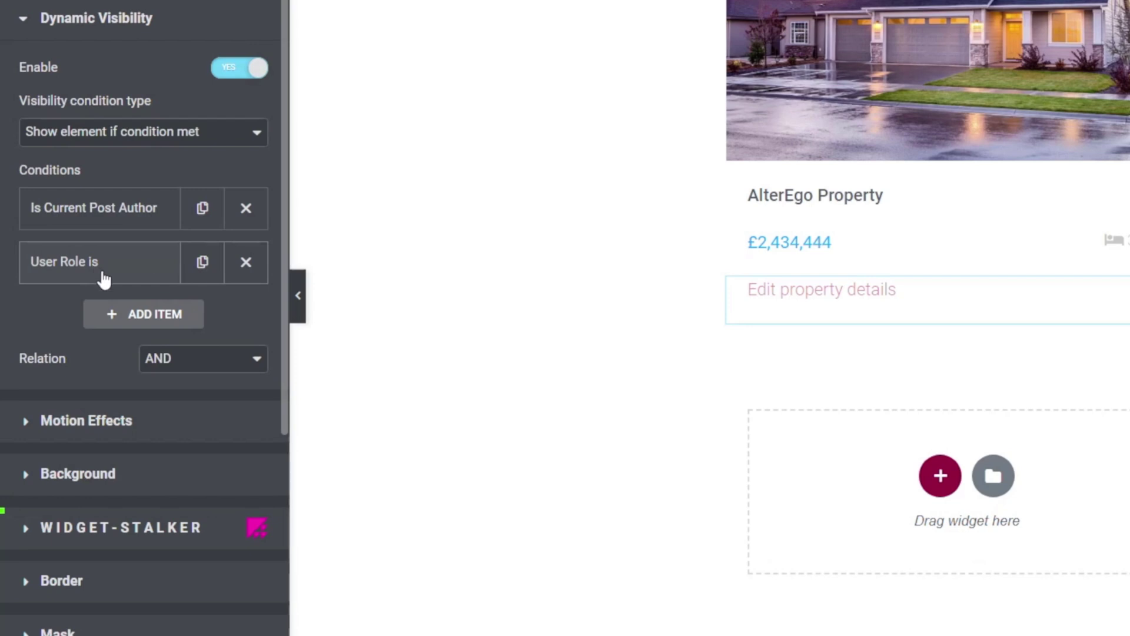
click(135, 274)
click(136, 274)
click(203, 358)
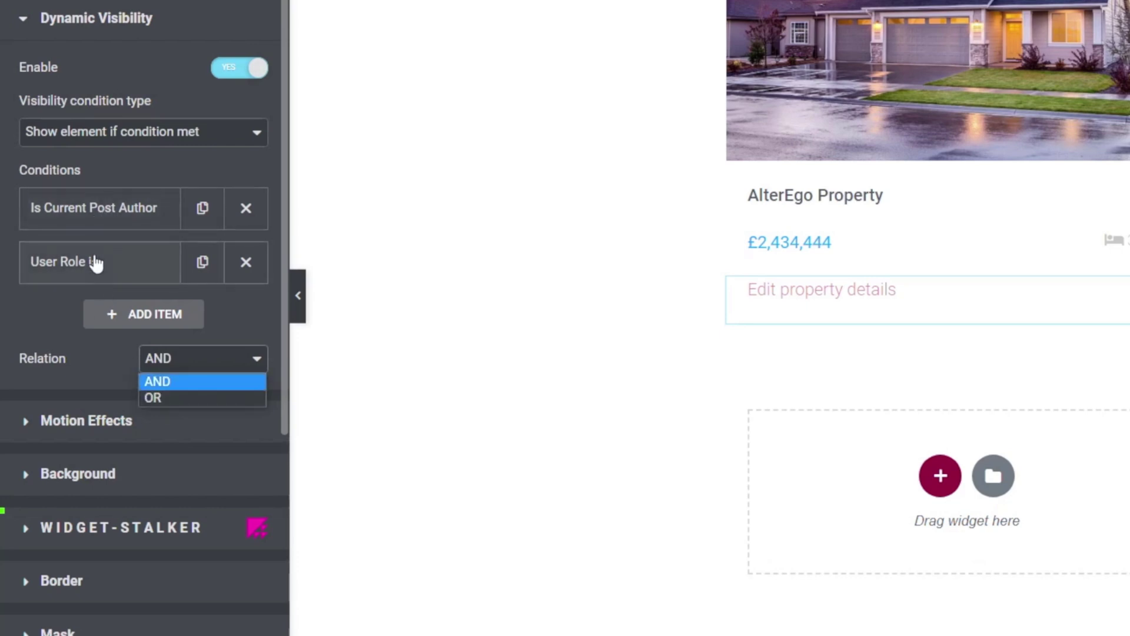
click(222, 308)
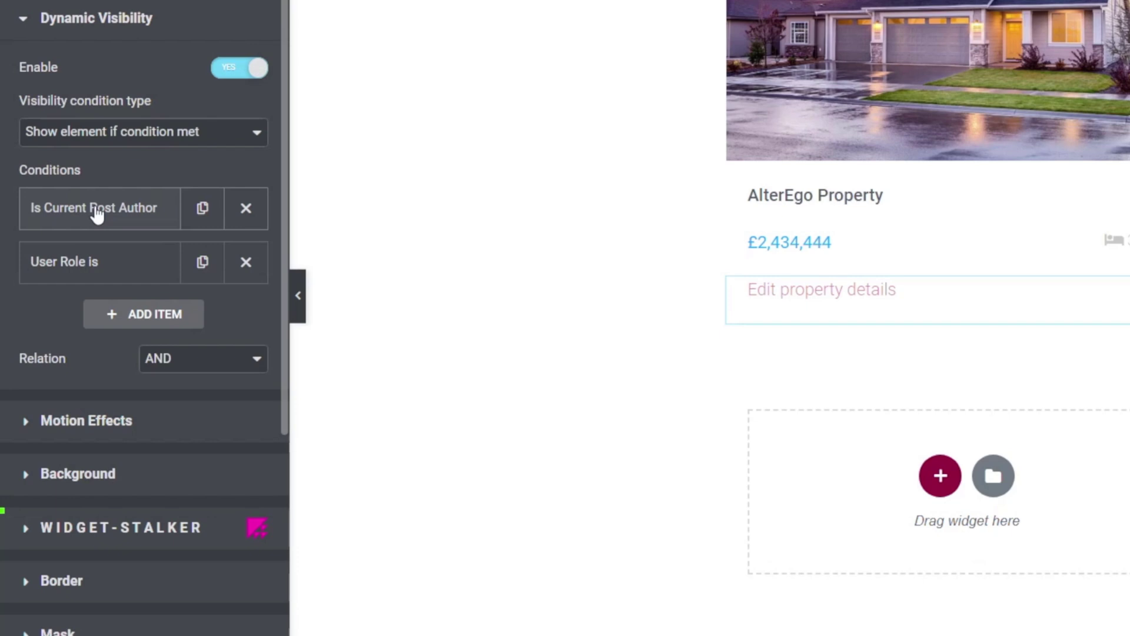
click(82, 265)
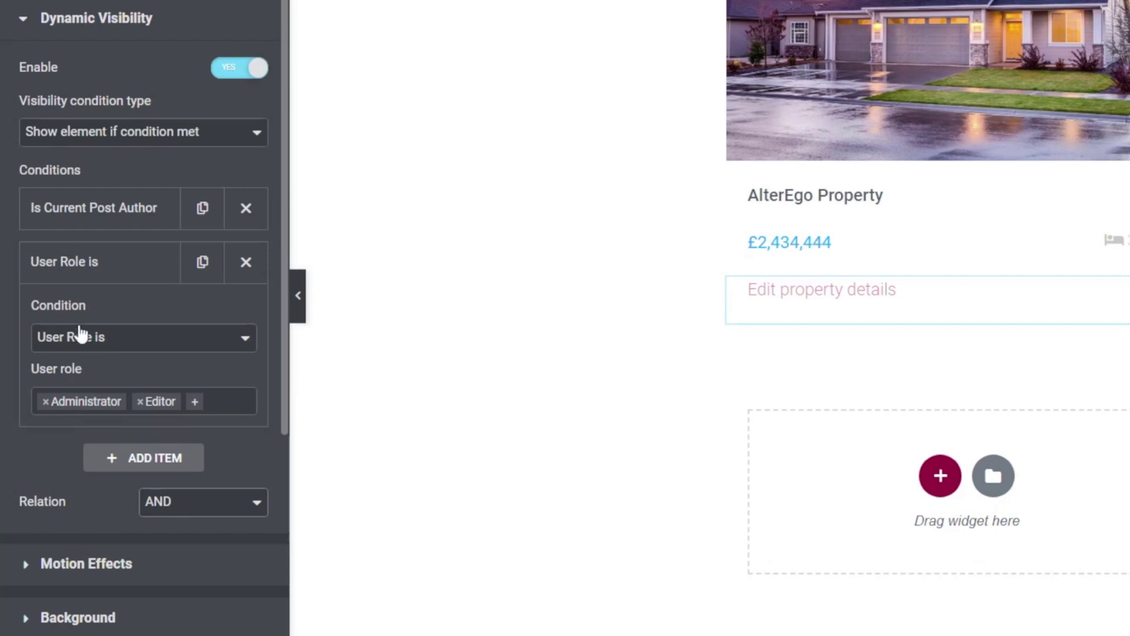
click(78, 272)
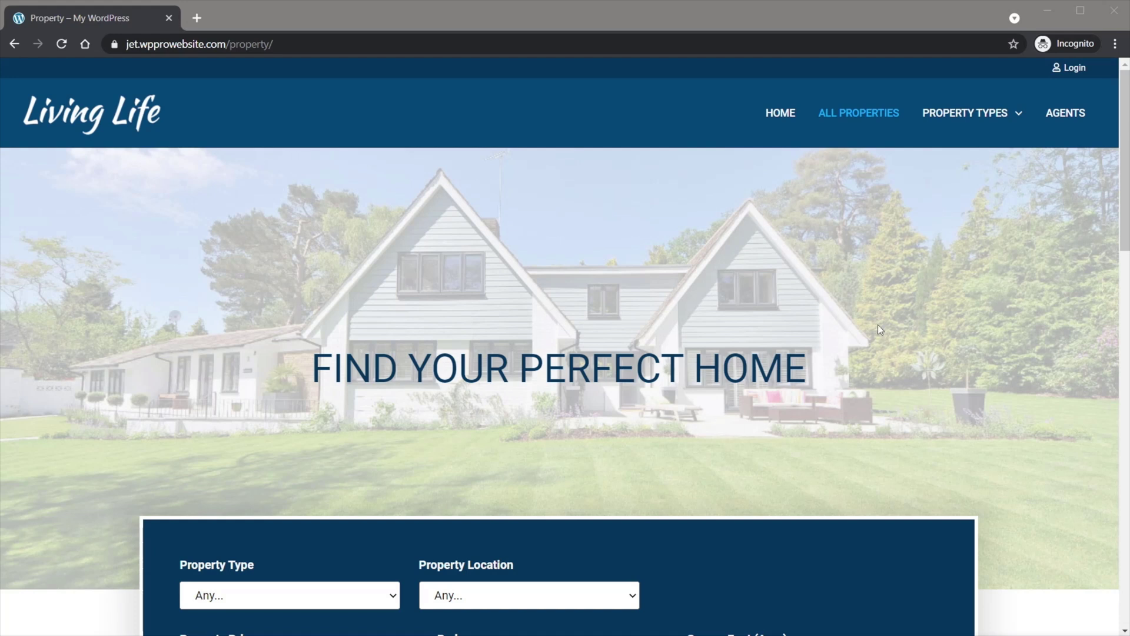
- Go to All Properties and scroll to the Our Properties cards to confirm no Edit property details links appear
click(844, 113)
scroll(955, 394, down, 4)
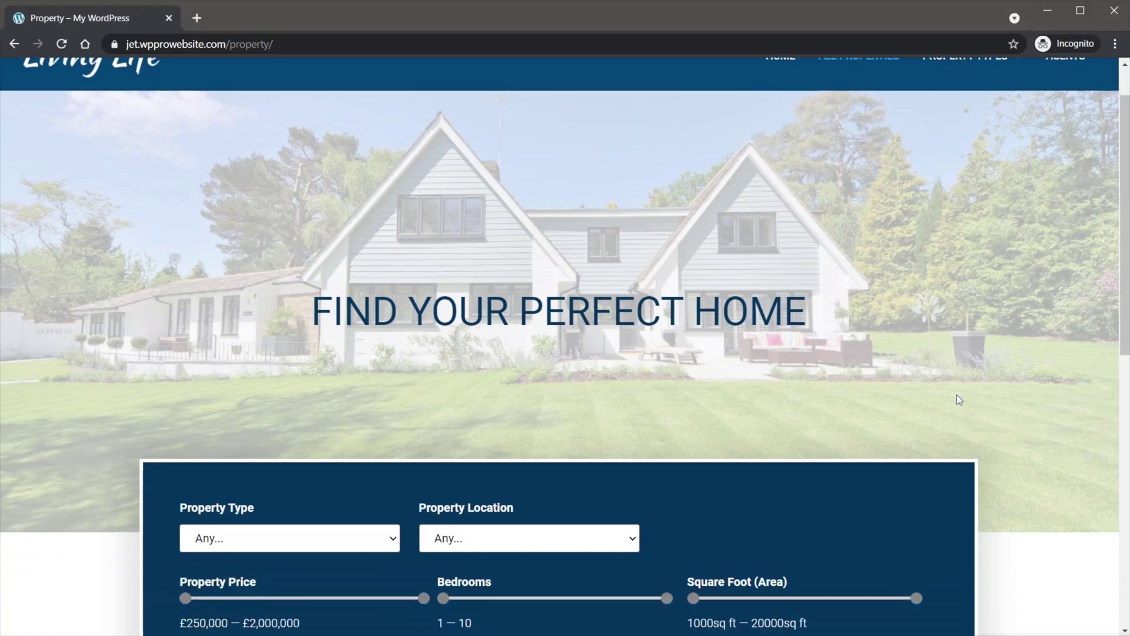
scroll(957, 400, down, 7)
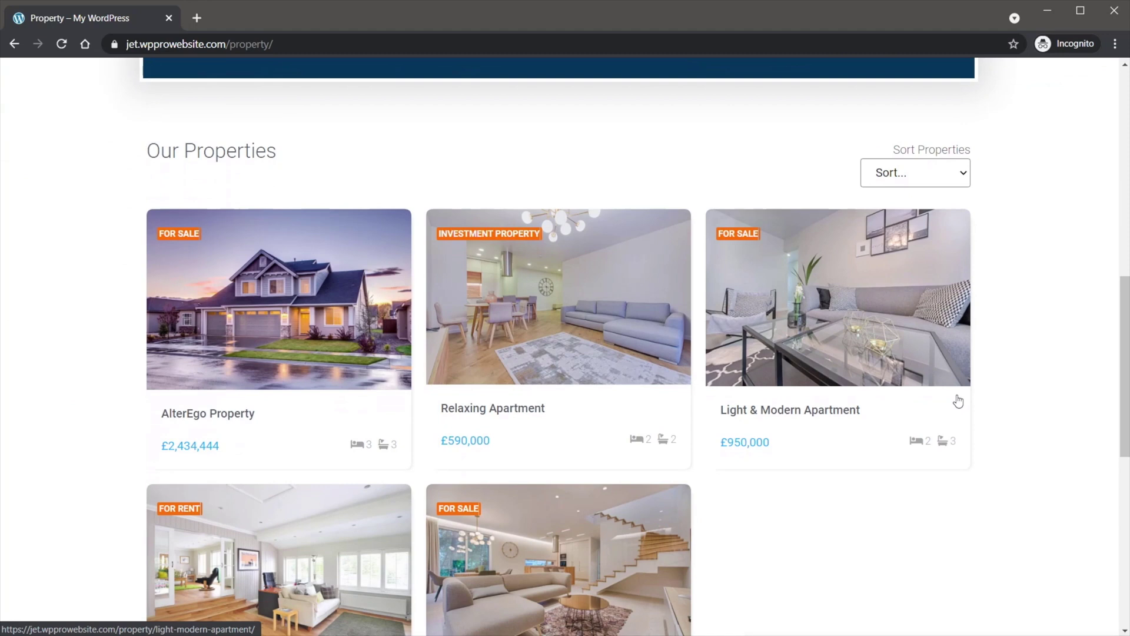
scroll(958, 402, down, 1)
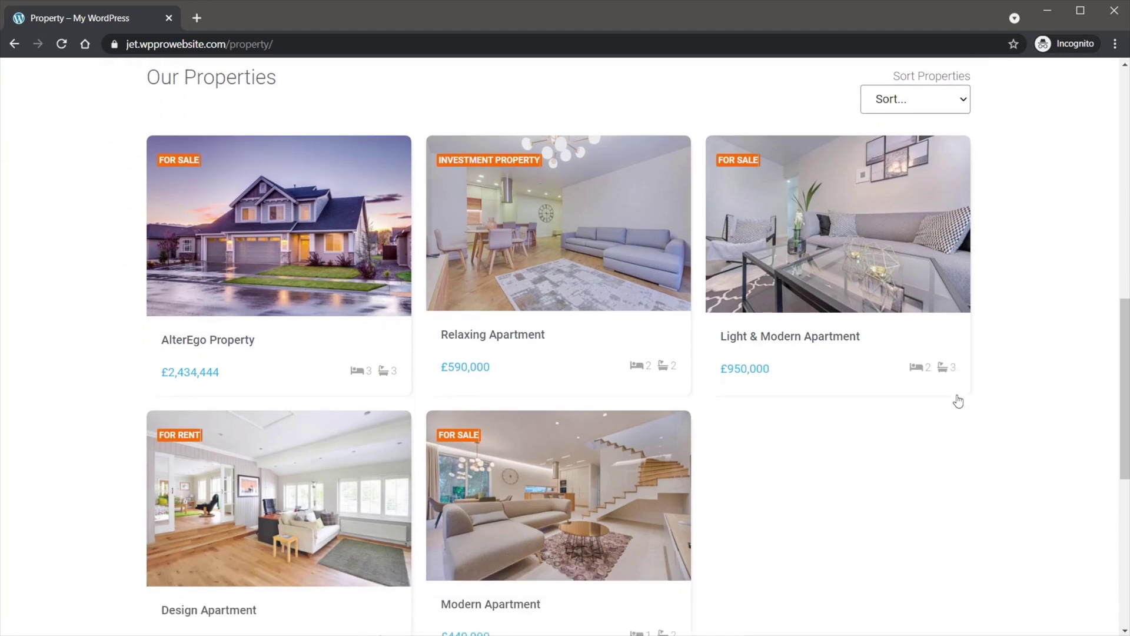
scroll(958, 402, down, 1)
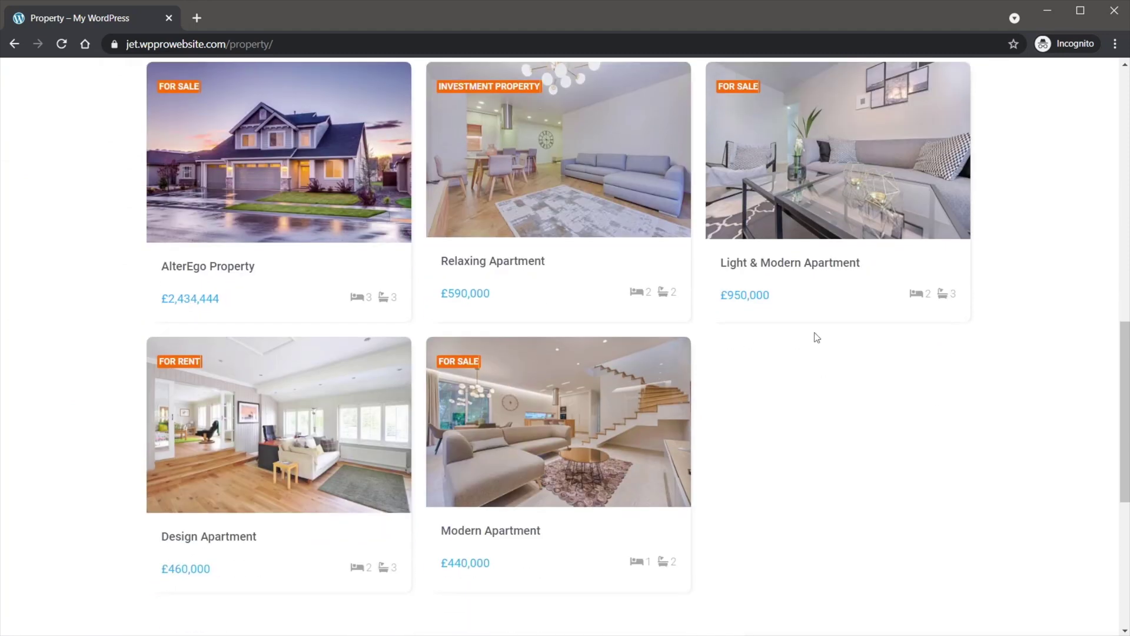
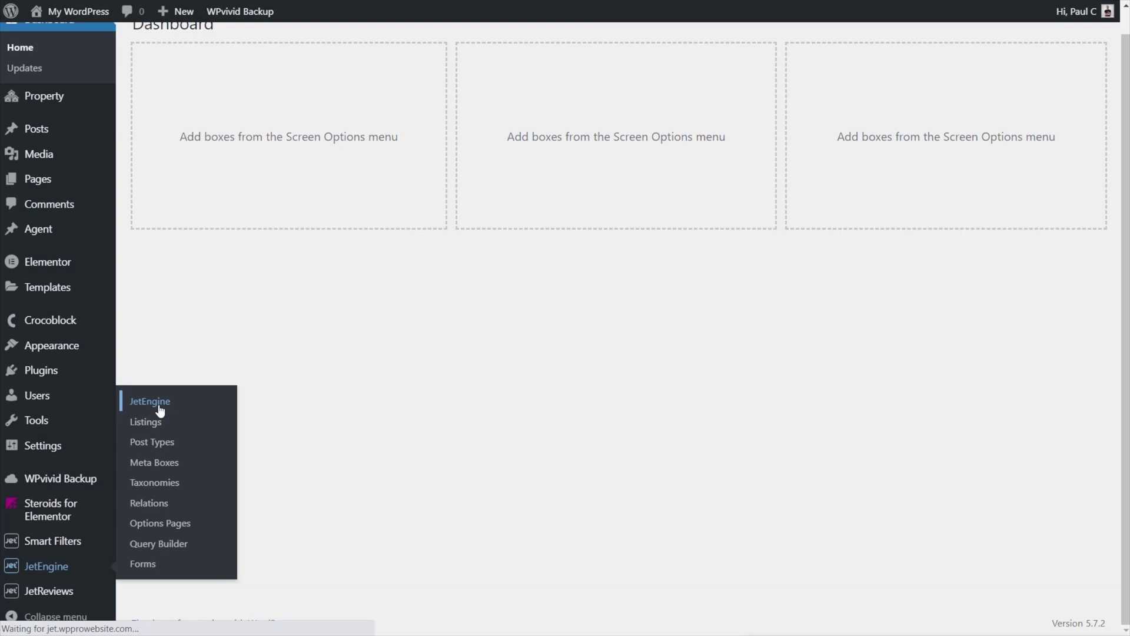
- Create a new JetEngine form and paste in the title 'Register New User - Role Based'
scroll(605, 381, down, 1)
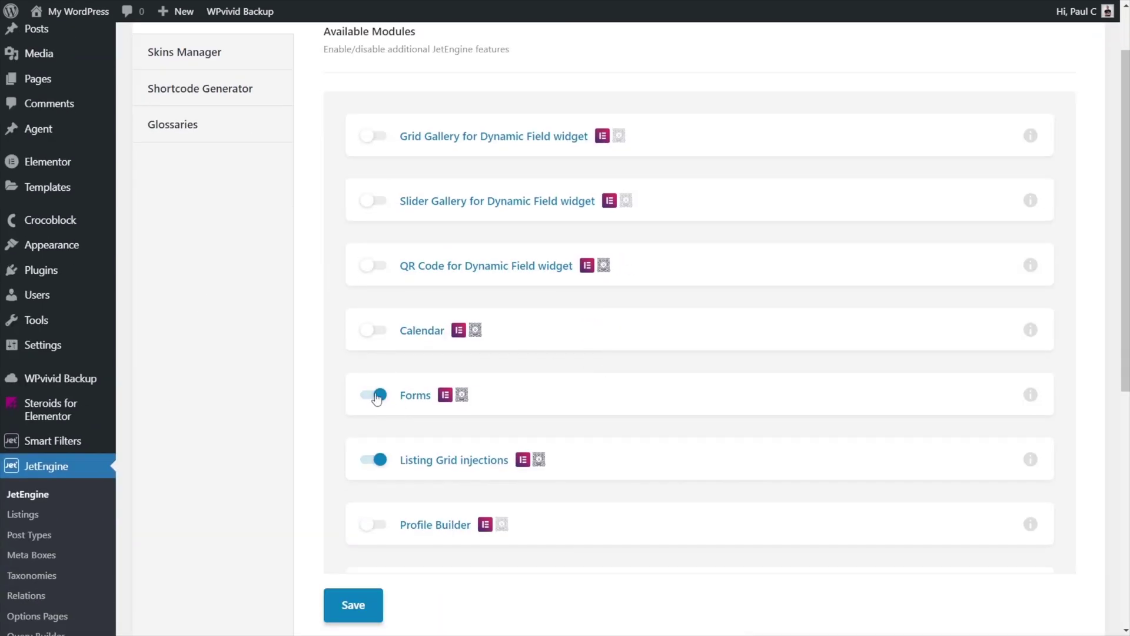
scroll(105, 564, down, 2)
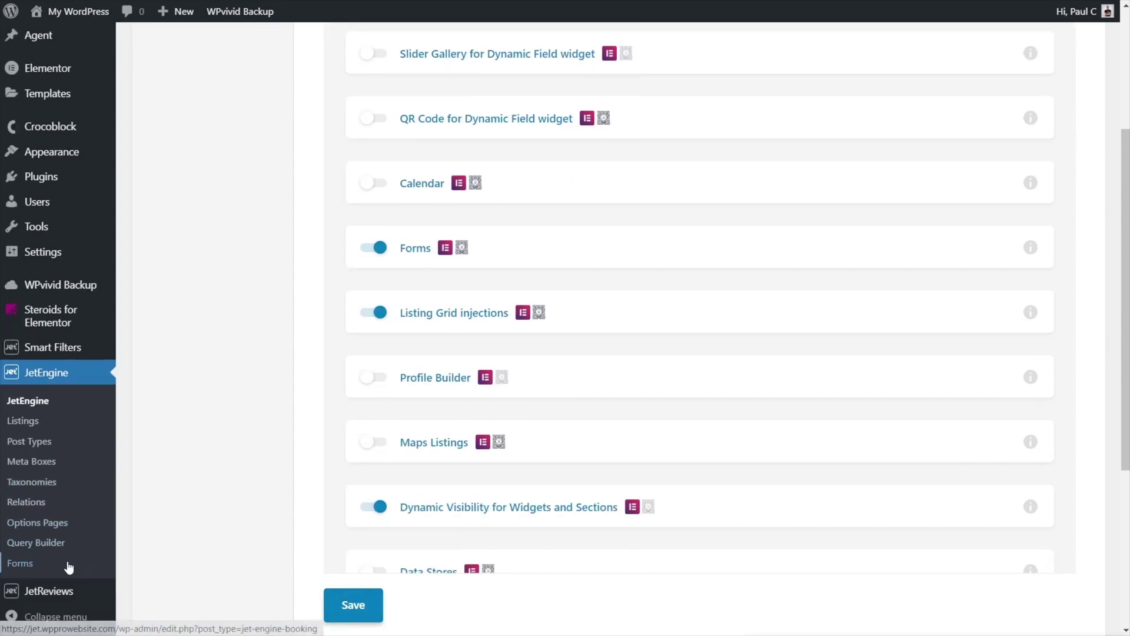
click(33, 566)
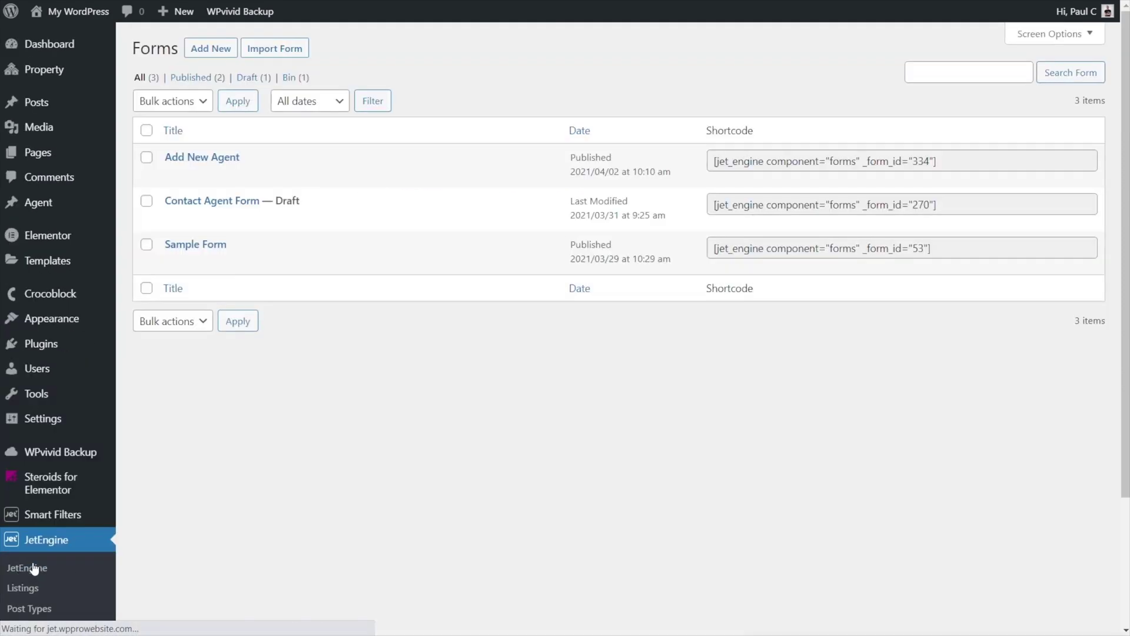
click(223, 51)
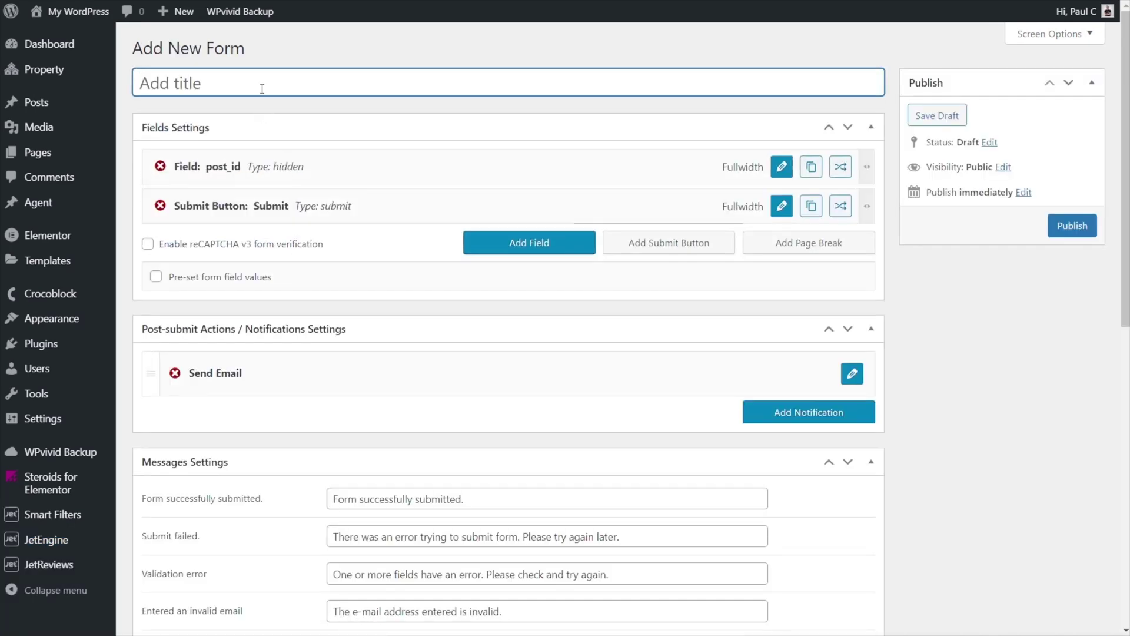
text(Register New User - Role Based)
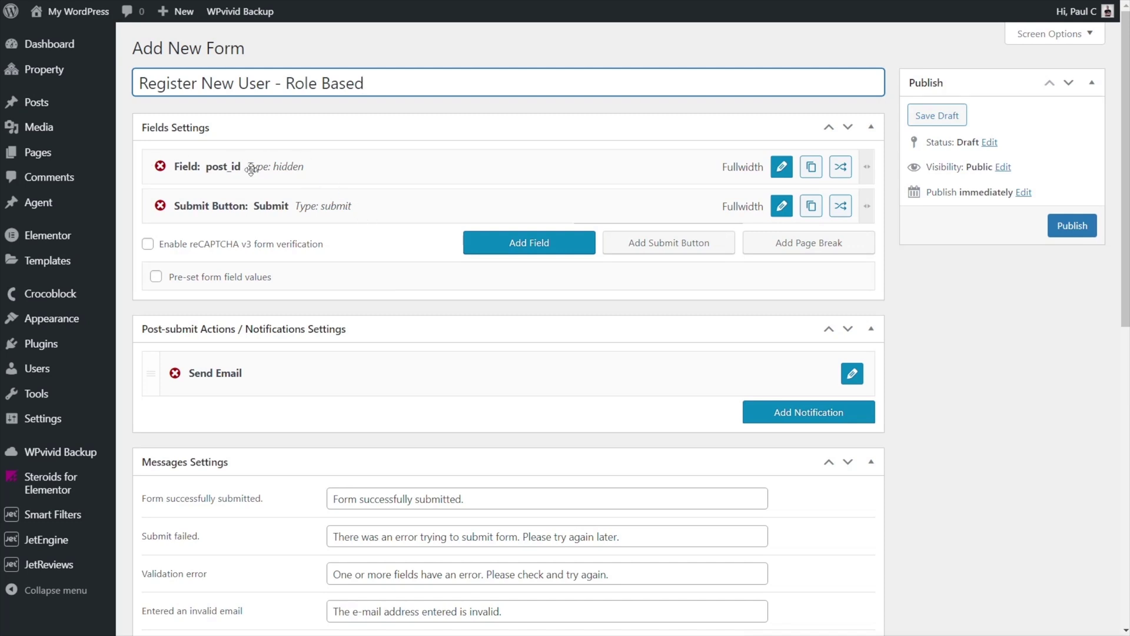
- Delete the post_id field and change the submit button's label to 'Register'
click(160, 167)
click(635, 69)
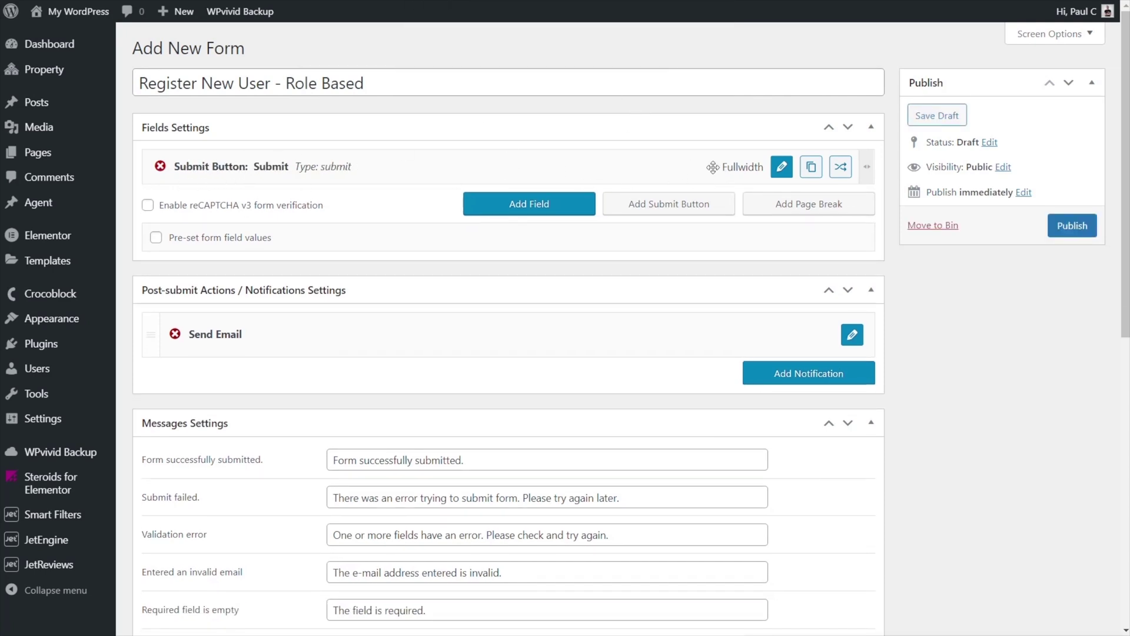
click(783, 172)
drag(440, 213, 325, 224)
text(Register)
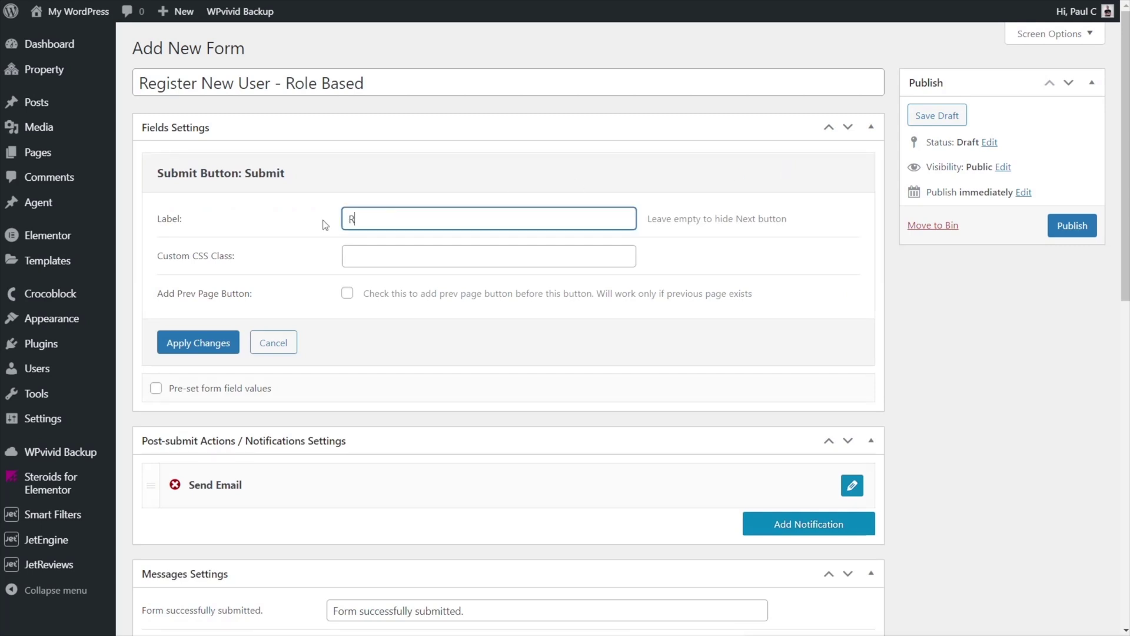
click(198, 342)
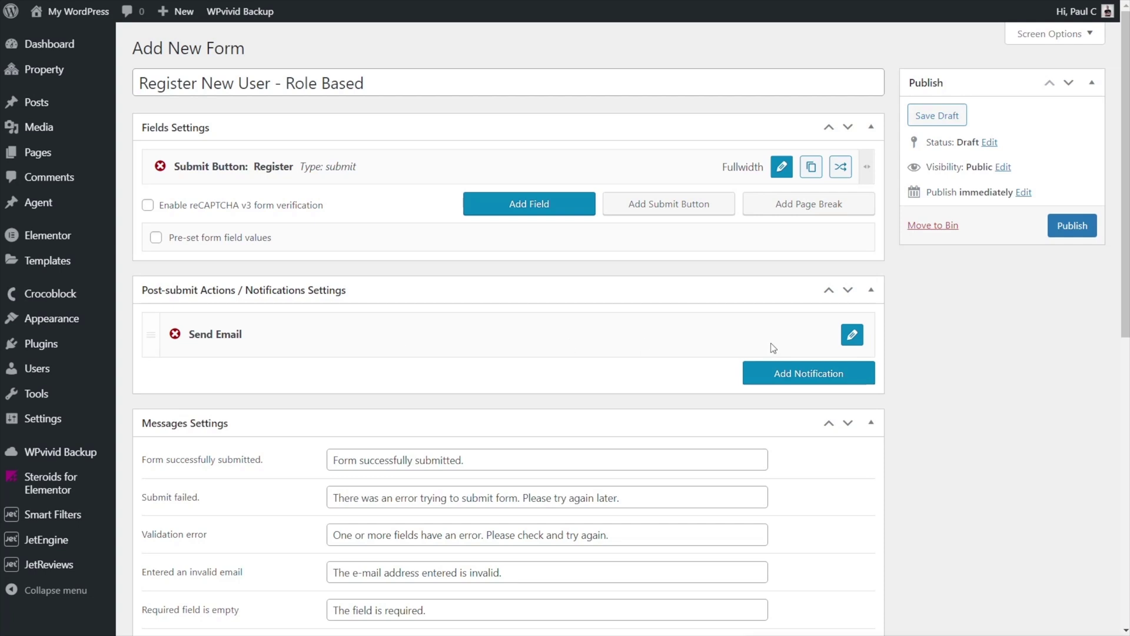
- Switch the Send Email notification's type to Register New User
click(851, 339)
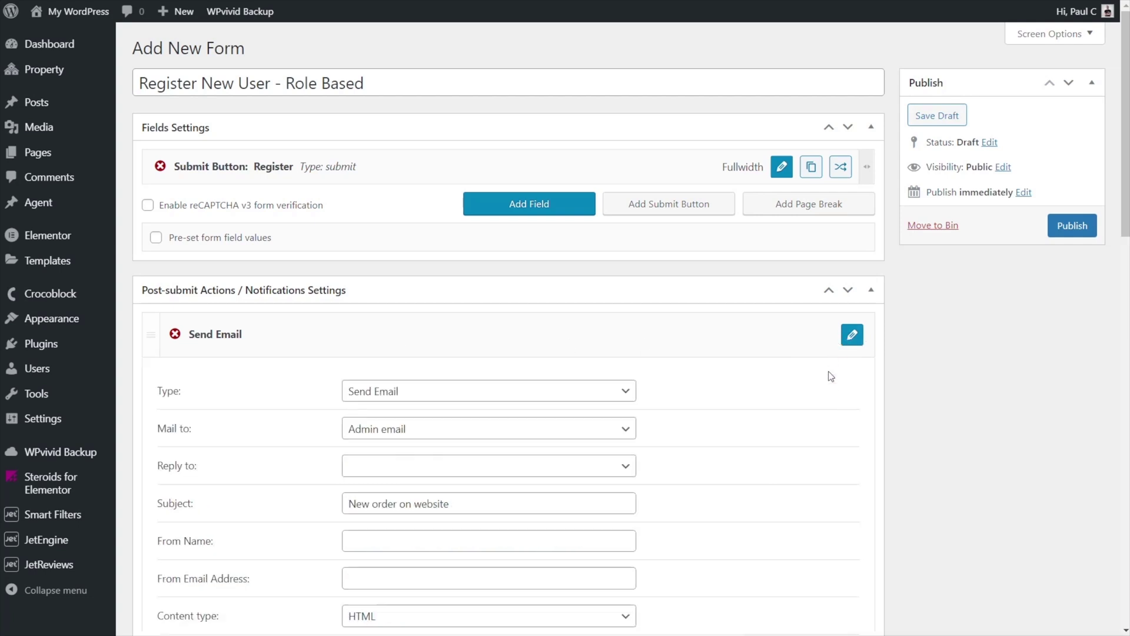
scroll(708, 393, down, 1)
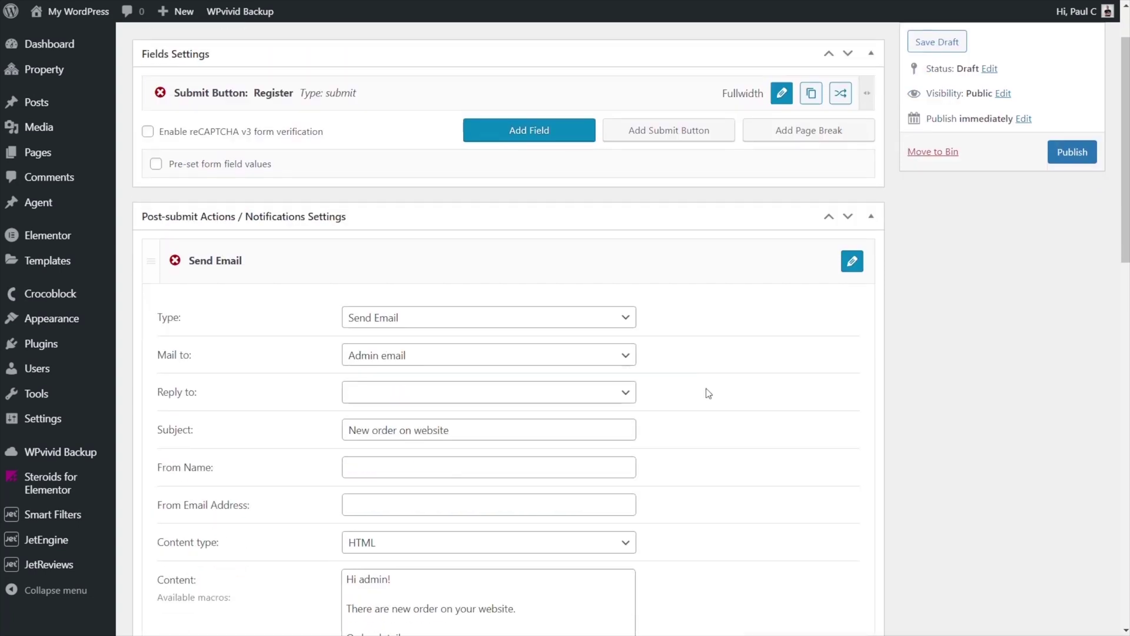
scroll(623, 331, down, 1)
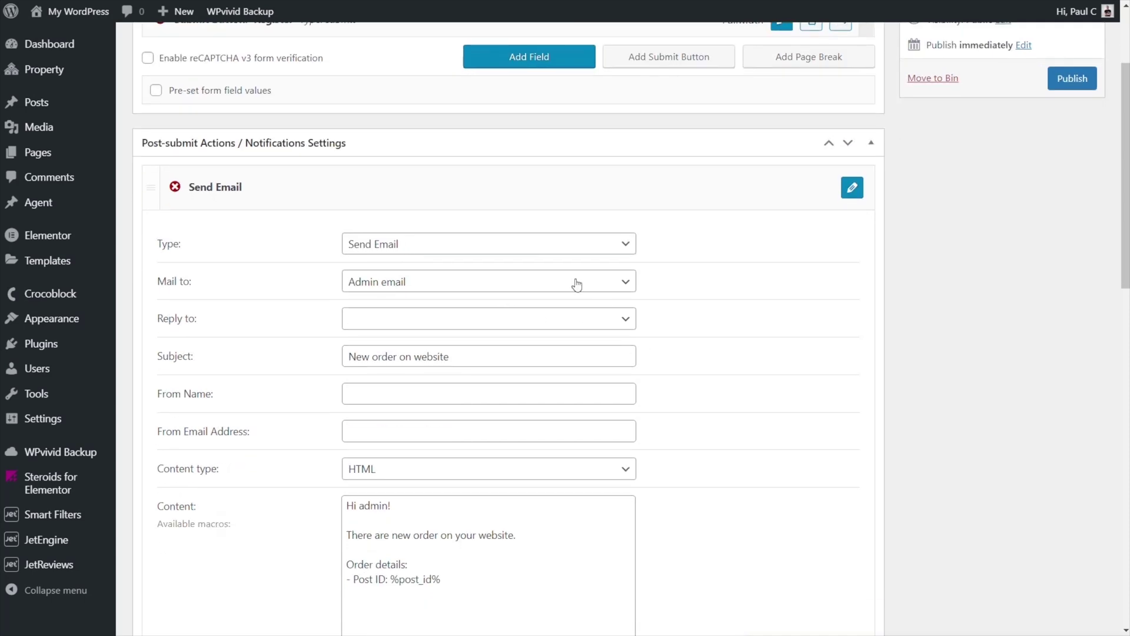
click(520, 244)
click(472, 292)
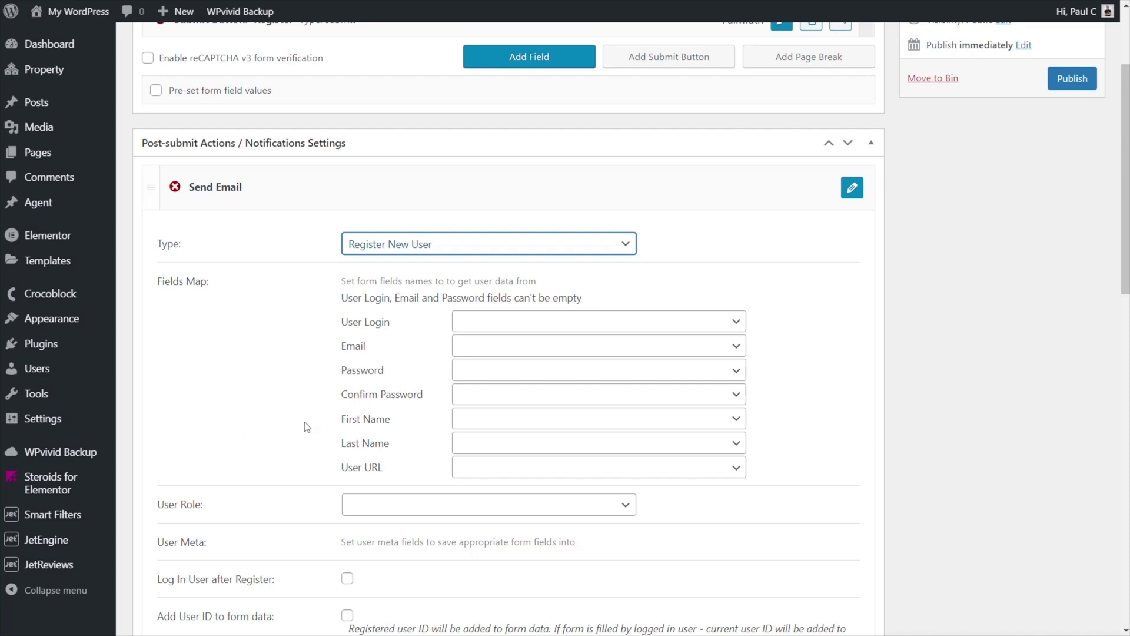
scroll(307, 426, up, 2)
scroll(306, 426, up, 2)
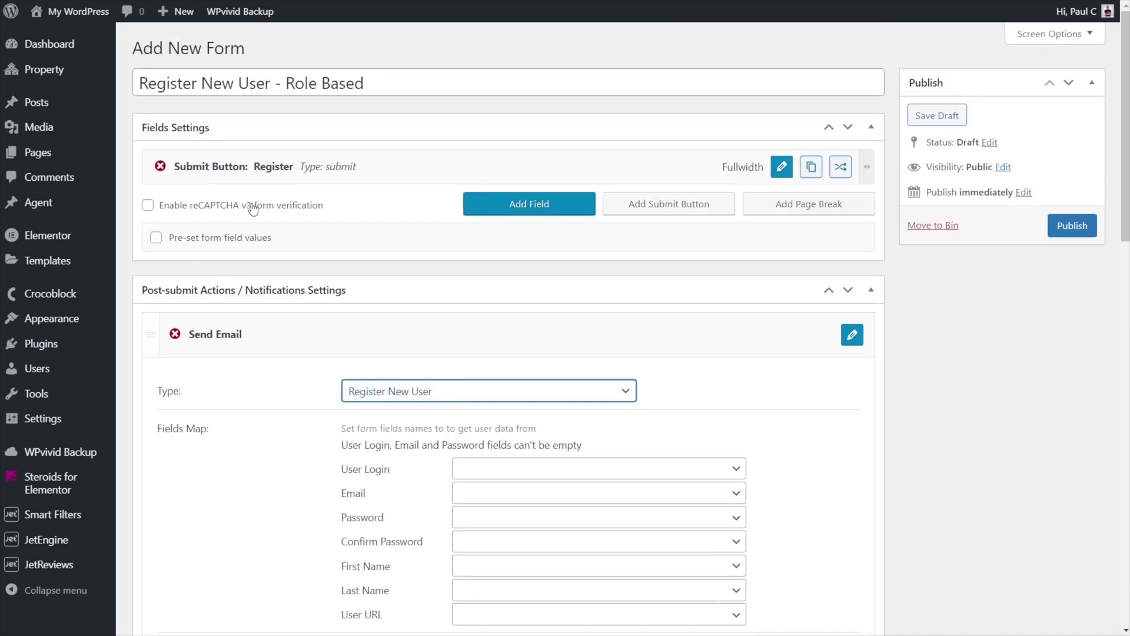
- Add a new field above the submit button, keeping Text as field and input type
click(538, 206)
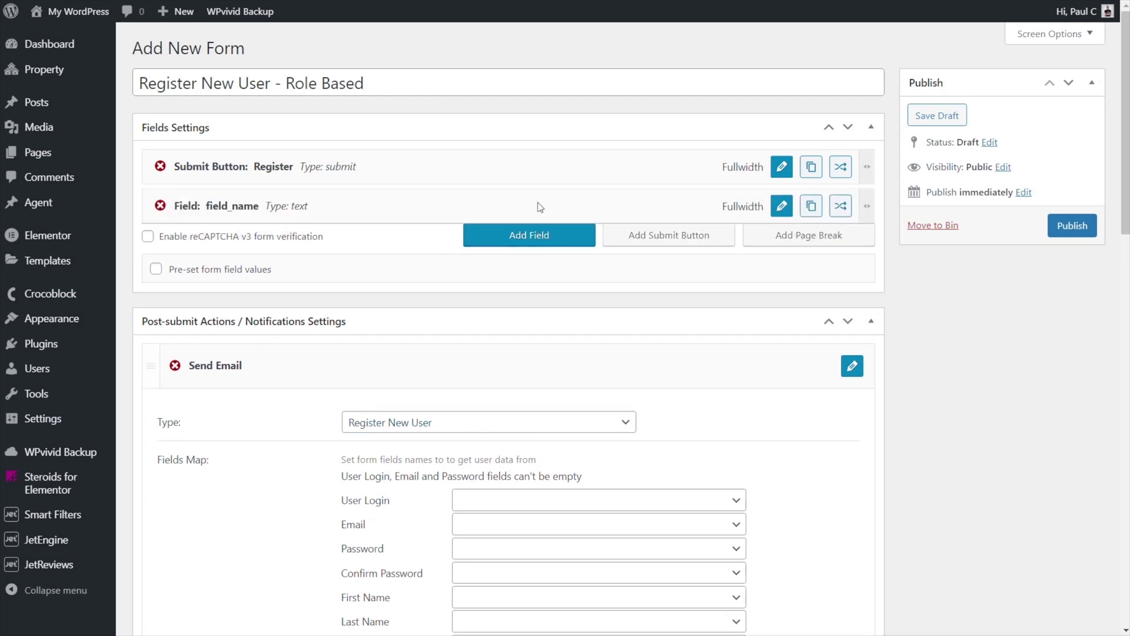
drag(291, 210, 298, 166)
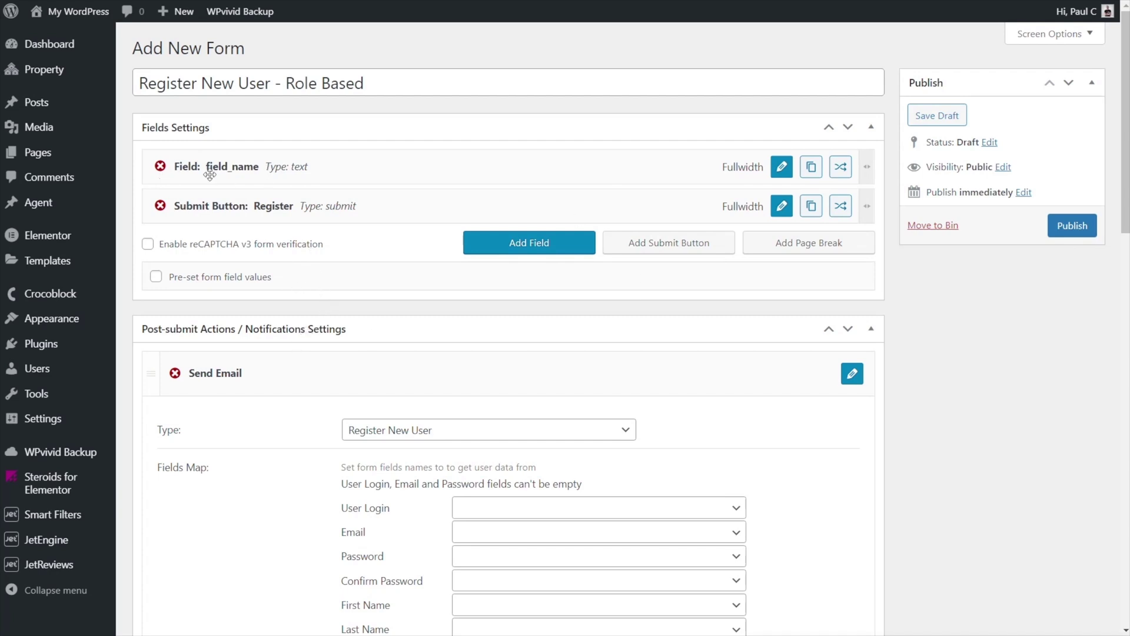
click(780, 167)
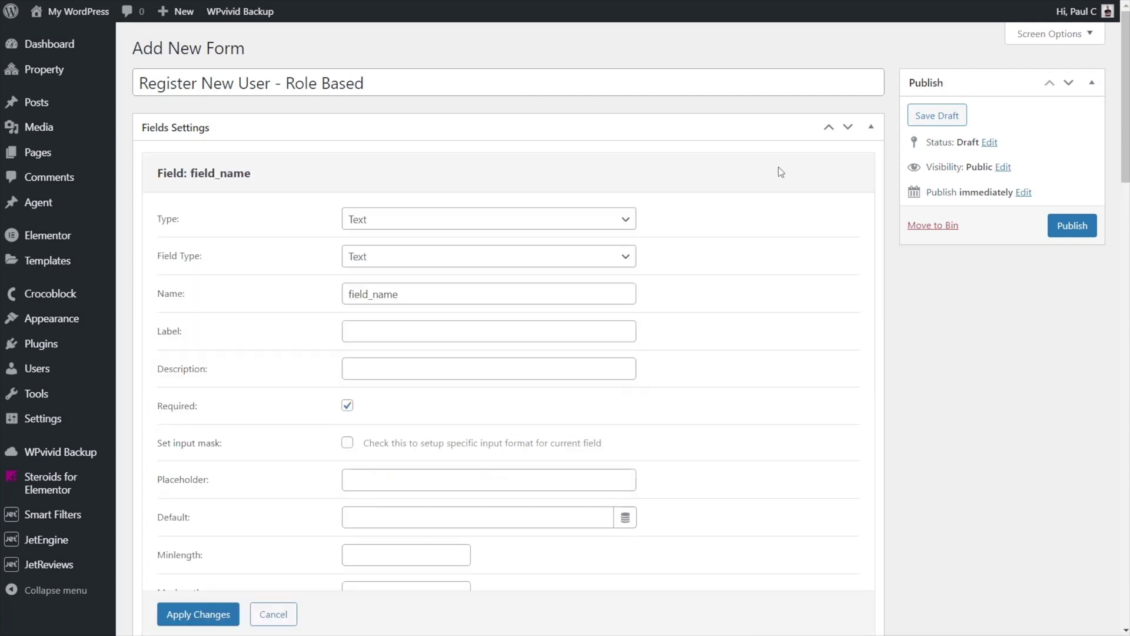
click(366, 225)
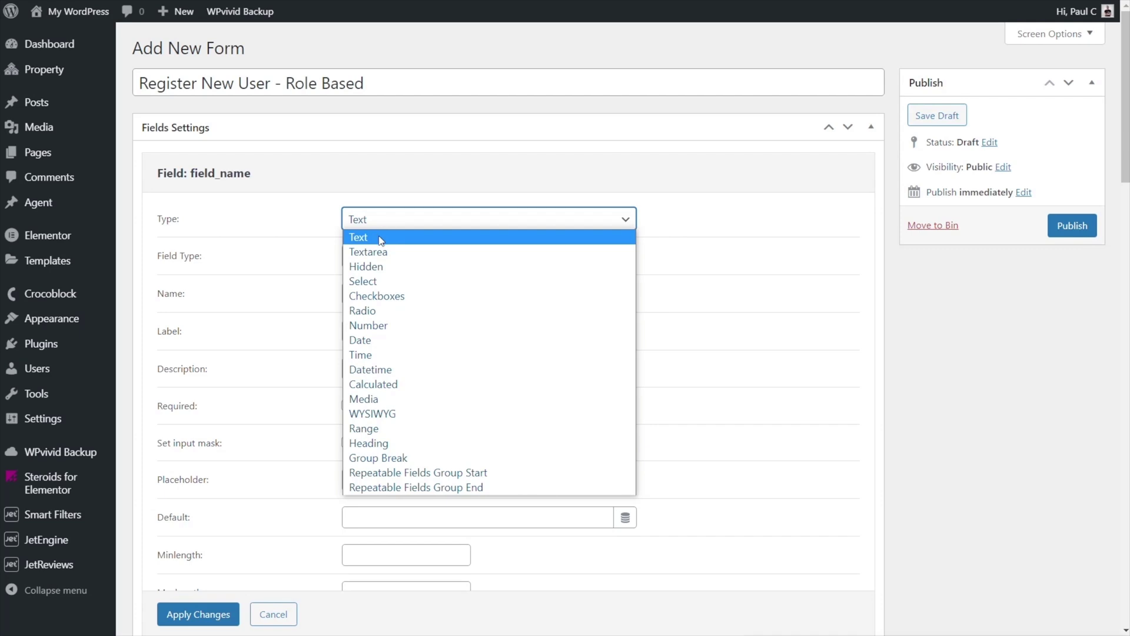
click(370, 235)
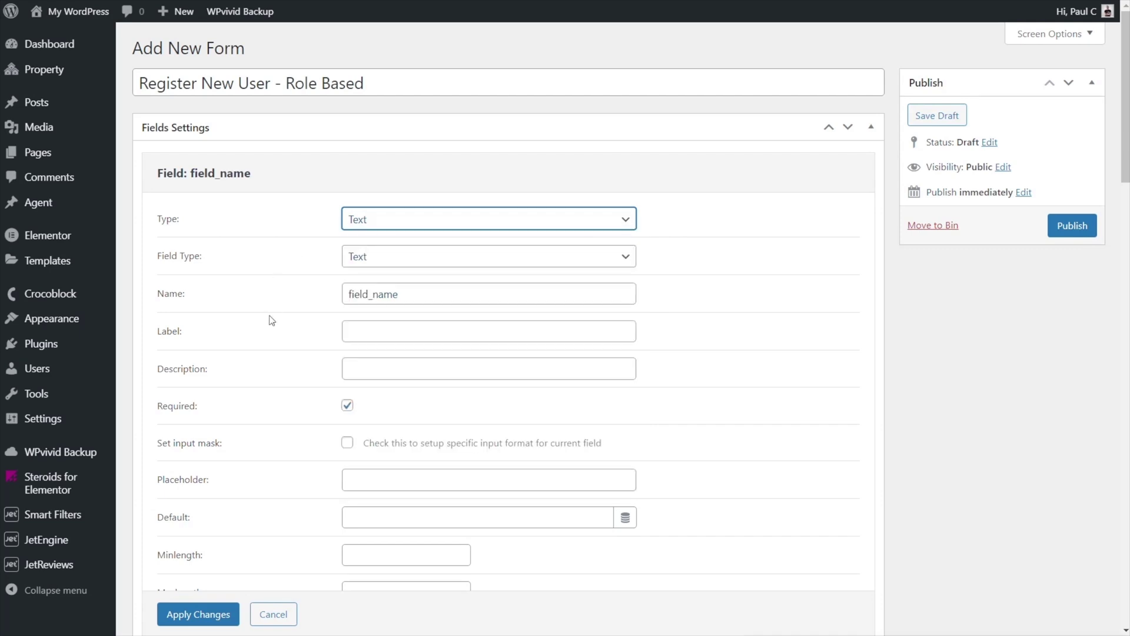
click(355, 266)
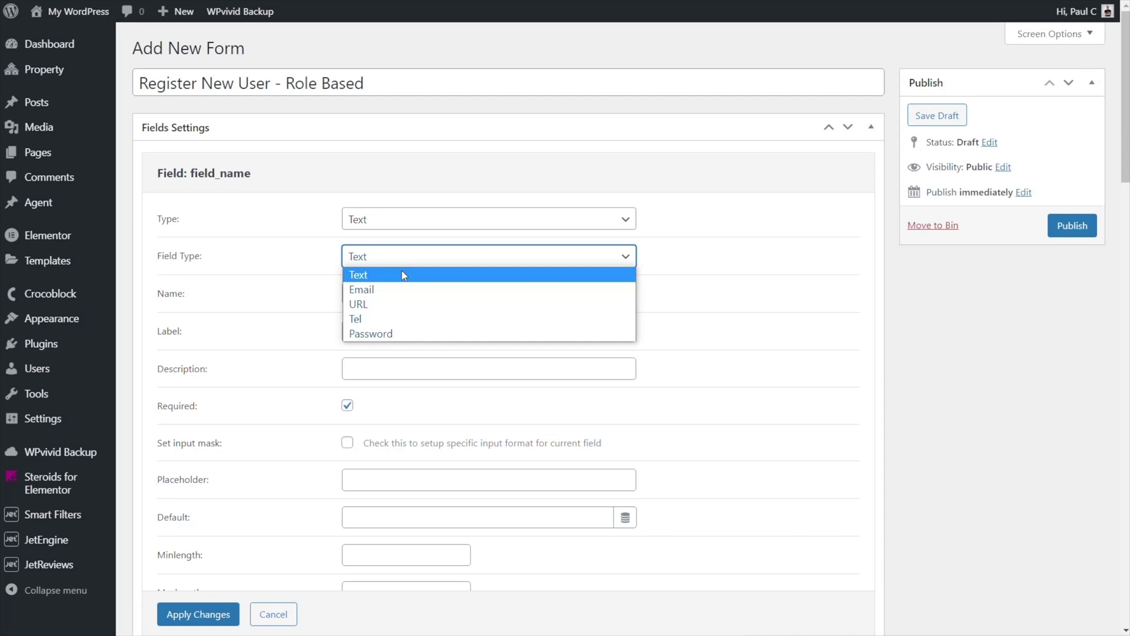
click(408, 274)
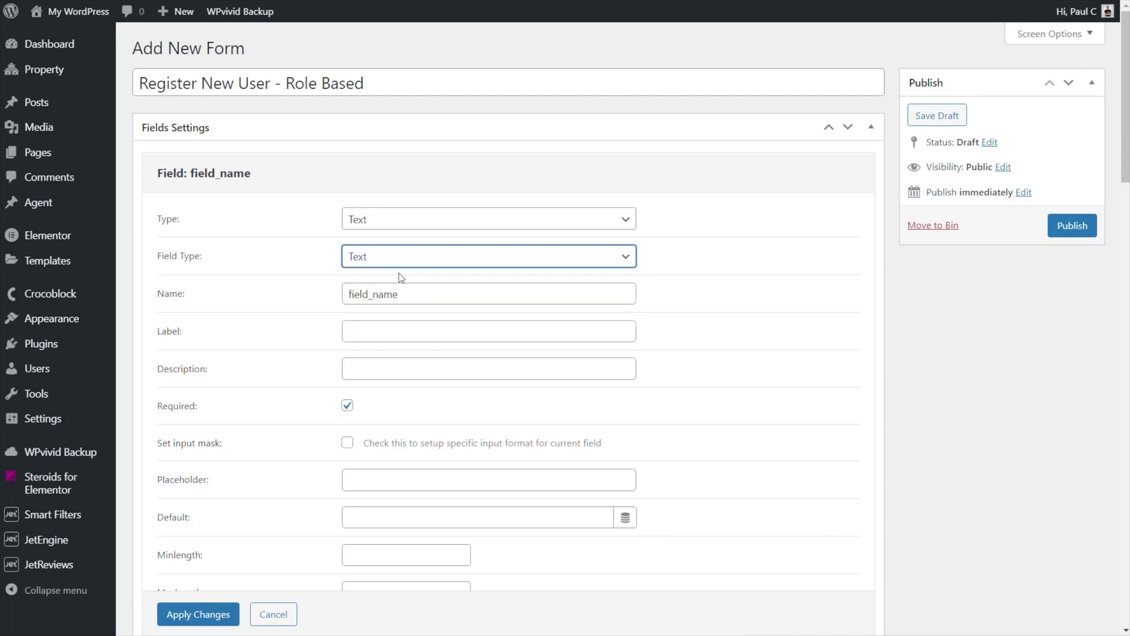
- Name the field user_name with label and placeholder 'Username', and apply the changes
drag(406, 294, 348, 294)
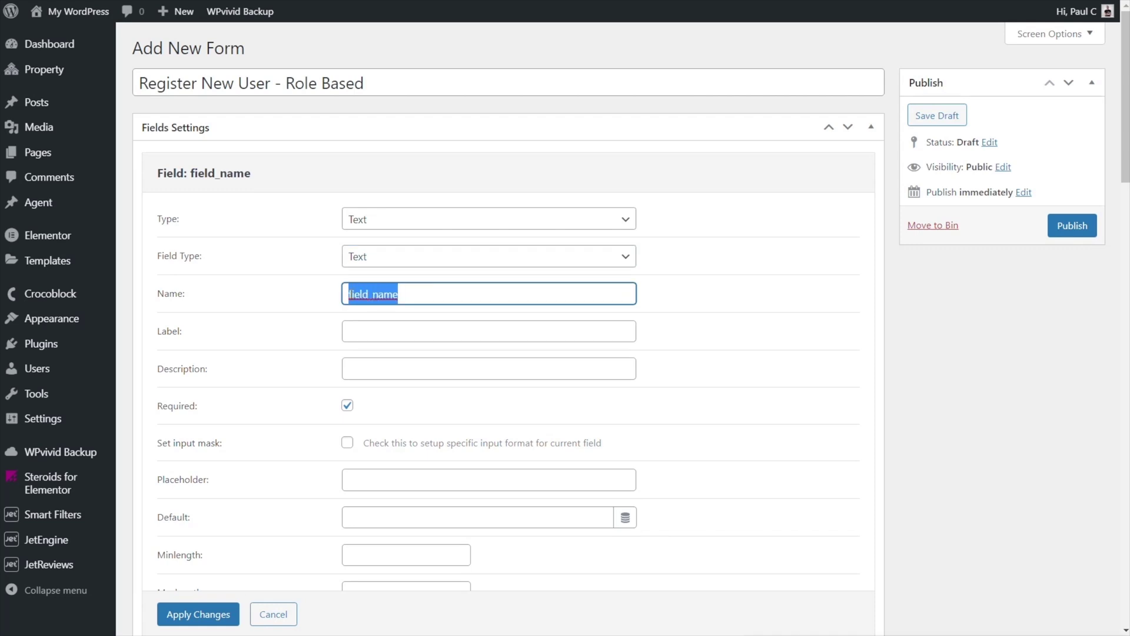
text(user_name)
click(382, 331)
text(Username)
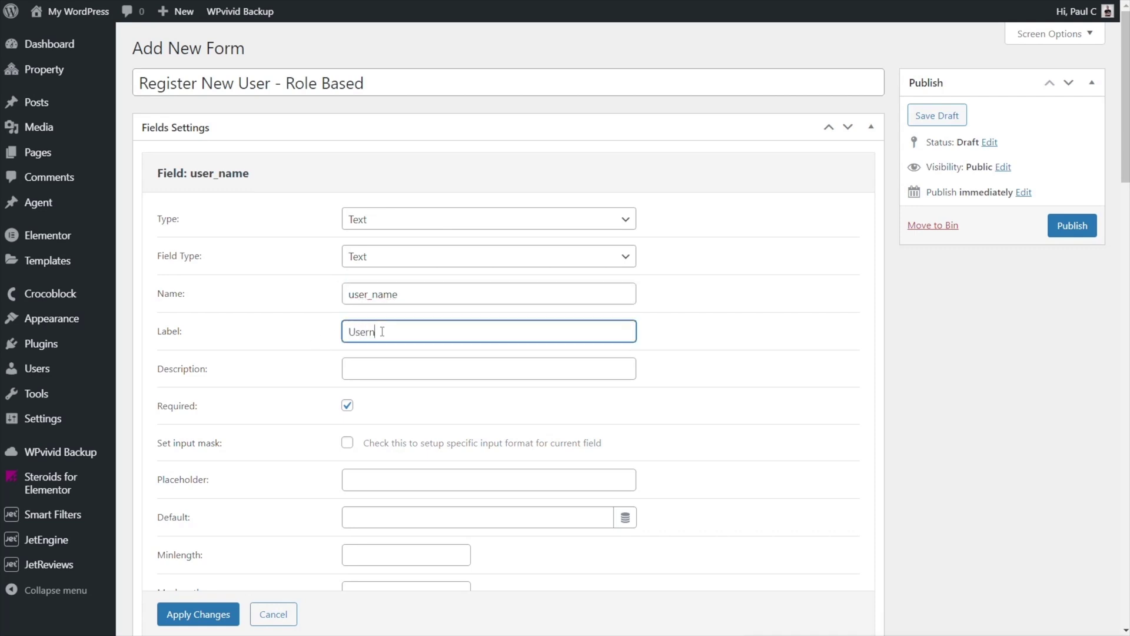
scroll(265, 397, down, 1)
scroll(264, 398, down, 1)
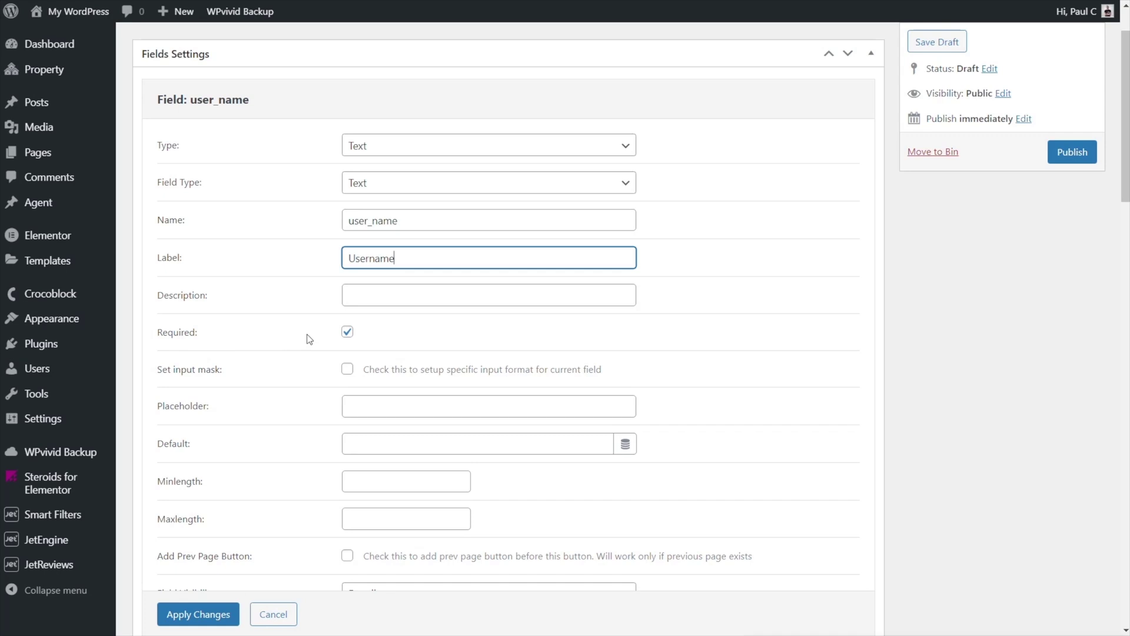
scroll(309, 339, down, 1)
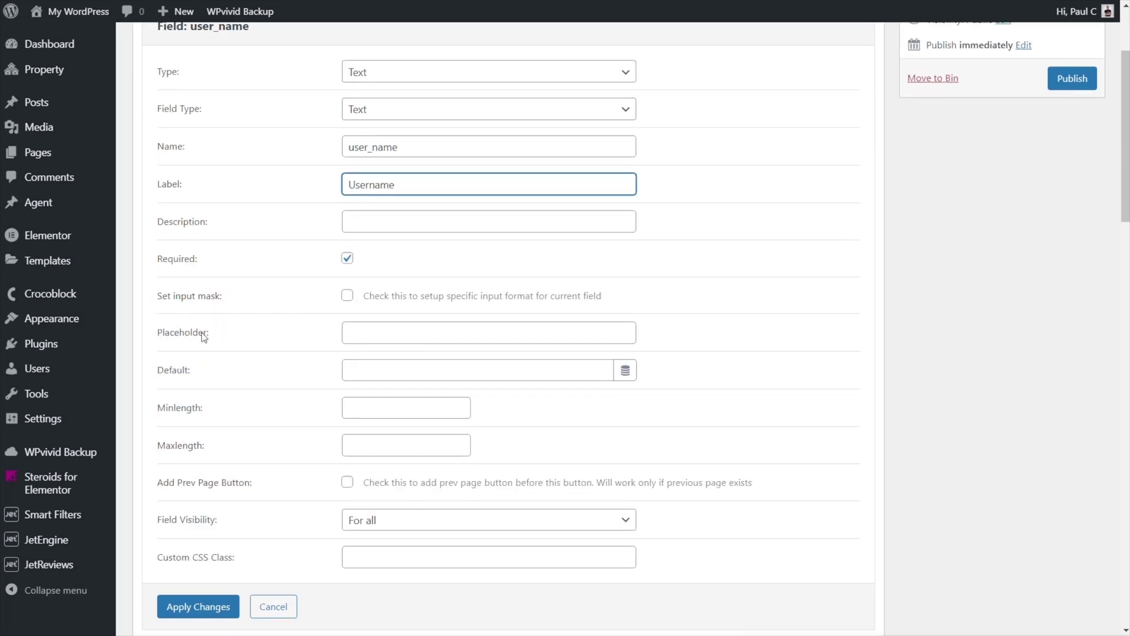
click(393, 335)
text(Username)
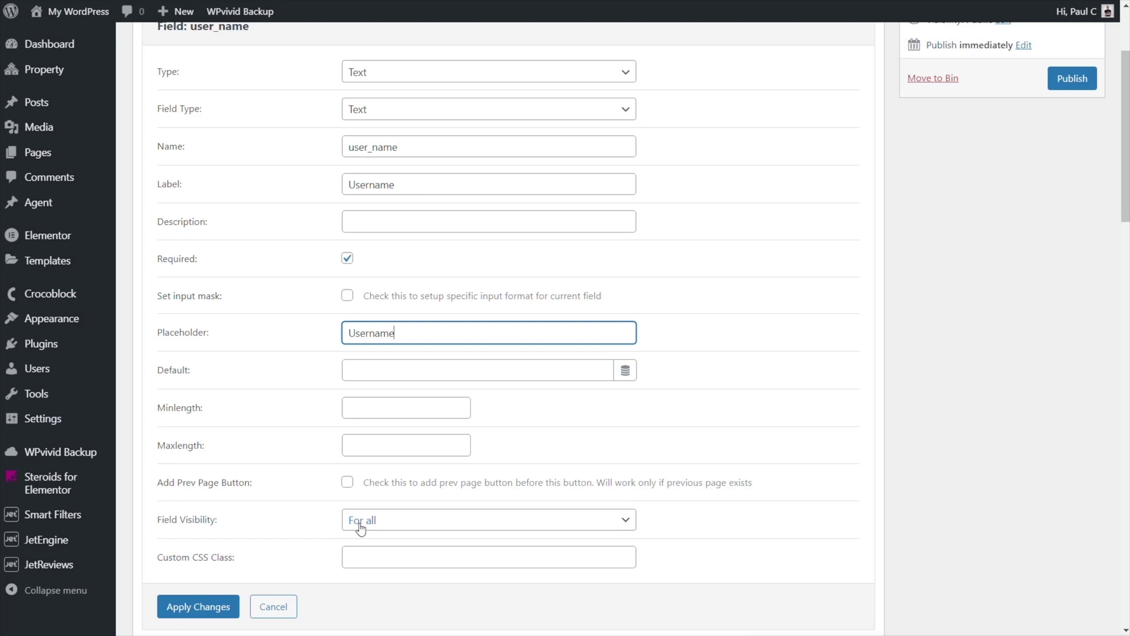
click(177, 606)
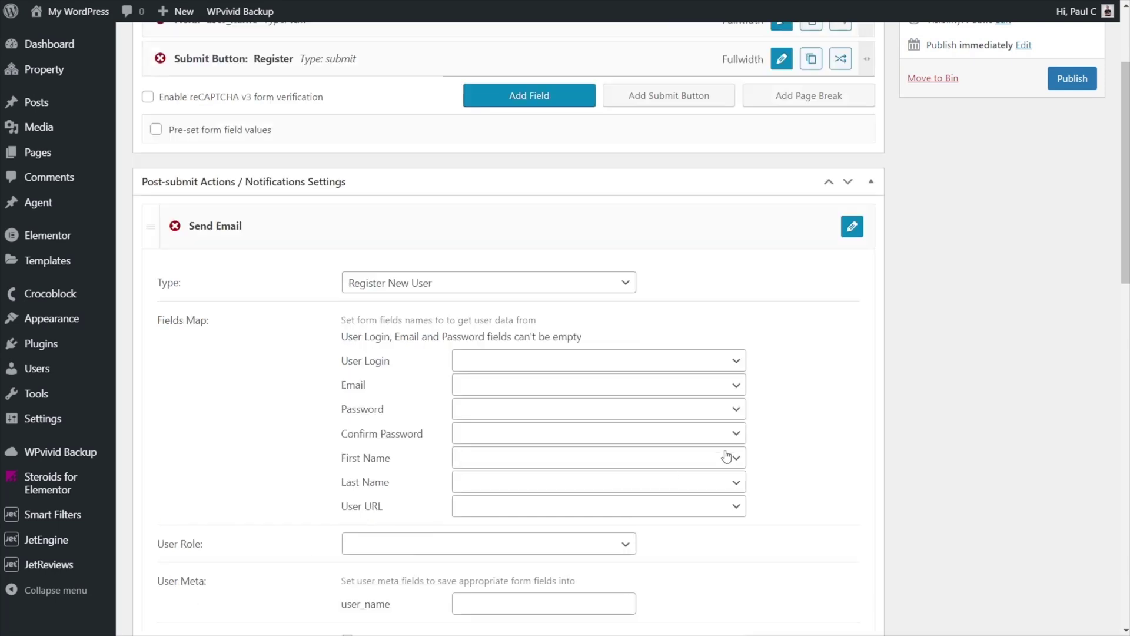
scroll(622, 327, up, 3)
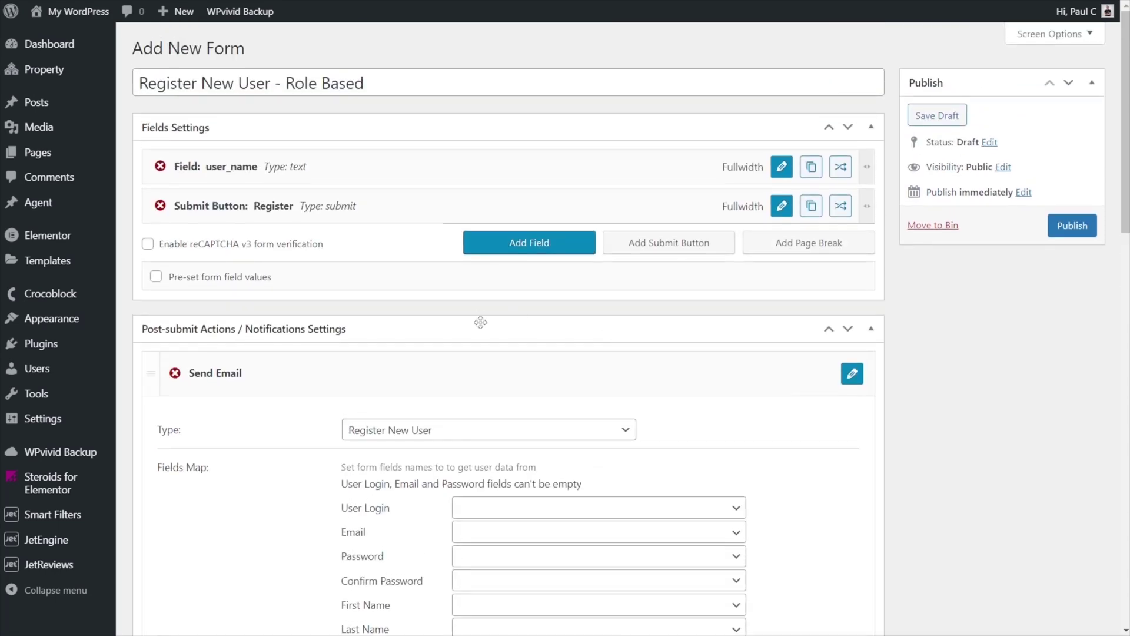
- Add another field above the submit button and set its input type to Email
click(544, 242)
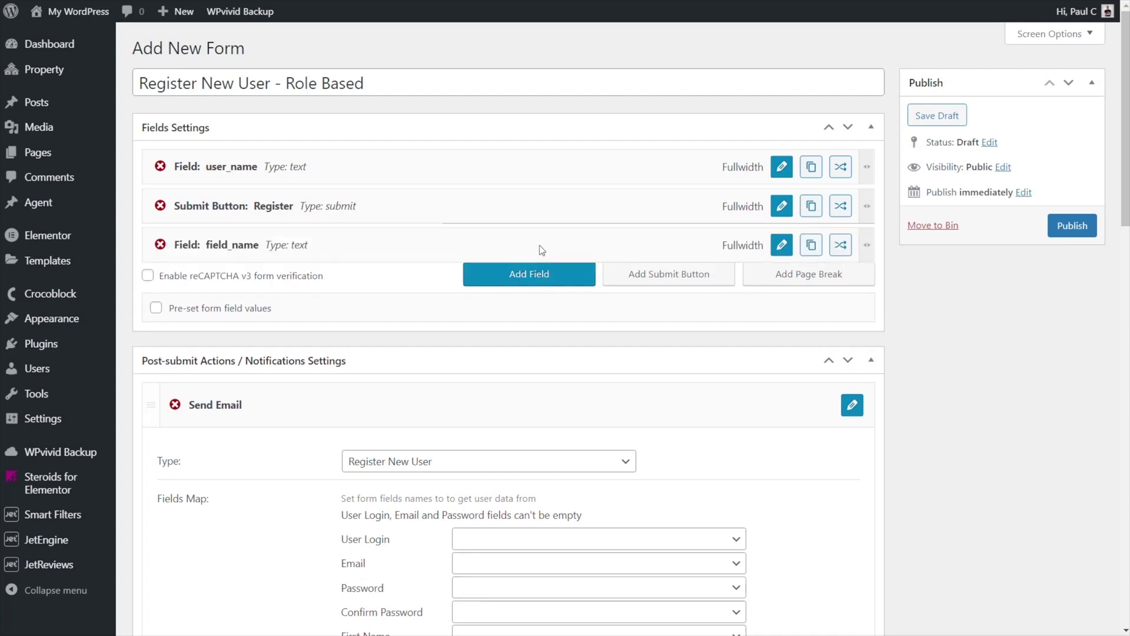
drag(330, 248, 333, 204)
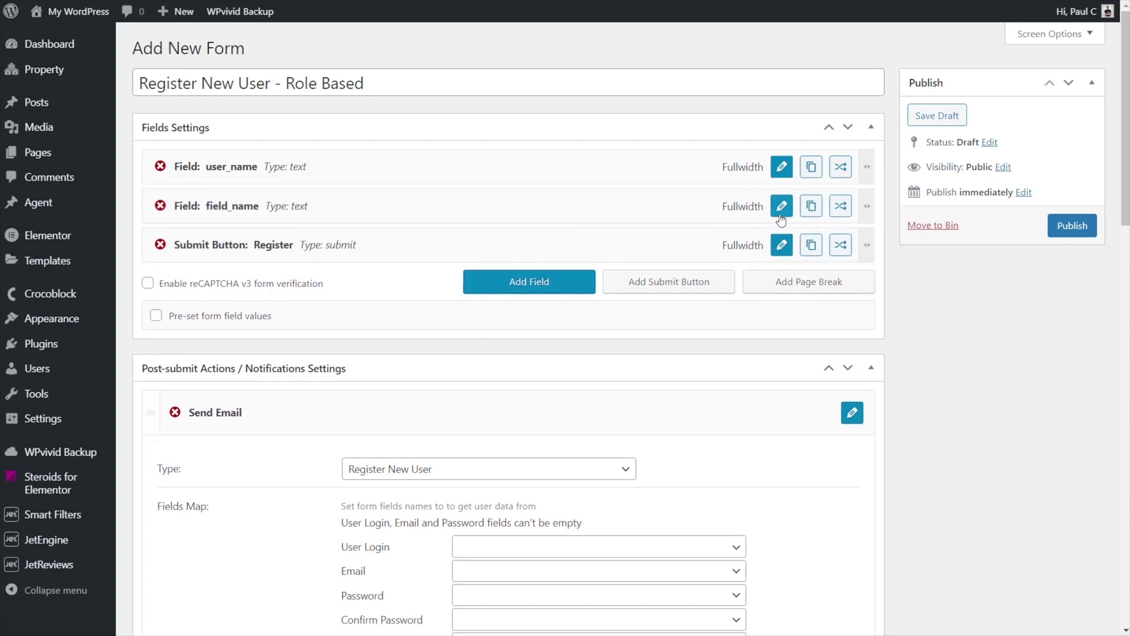
click(782, 207)
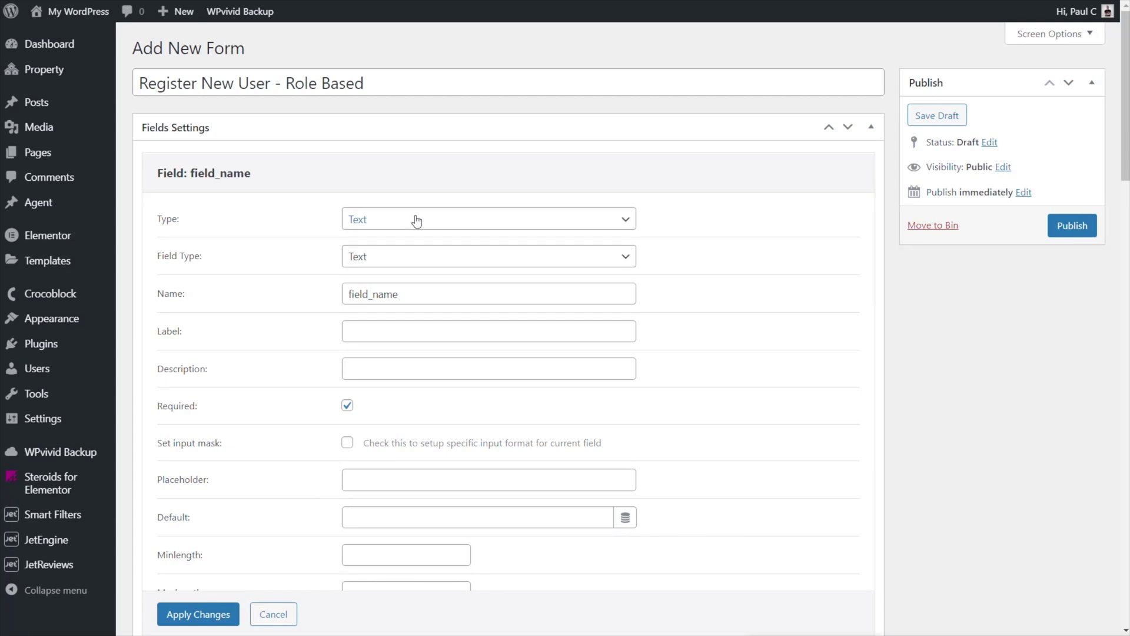
click(364, 262)
click(368, 289)
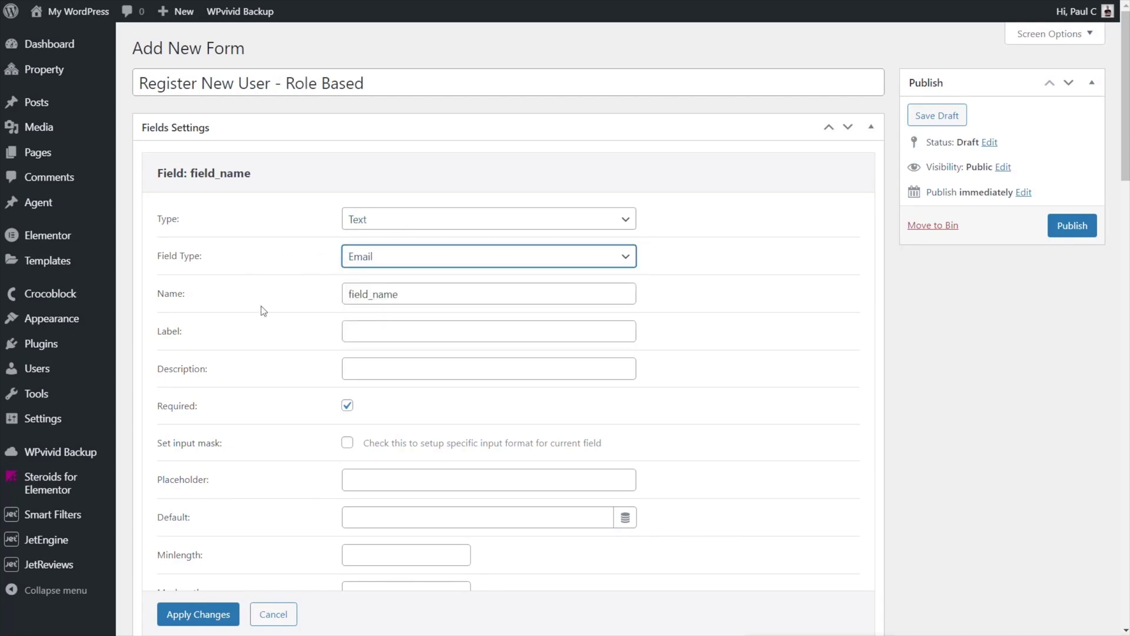
- Name the email field user_email with label 'User Email', and apply the changes
drag(409, 294, 349, 293)
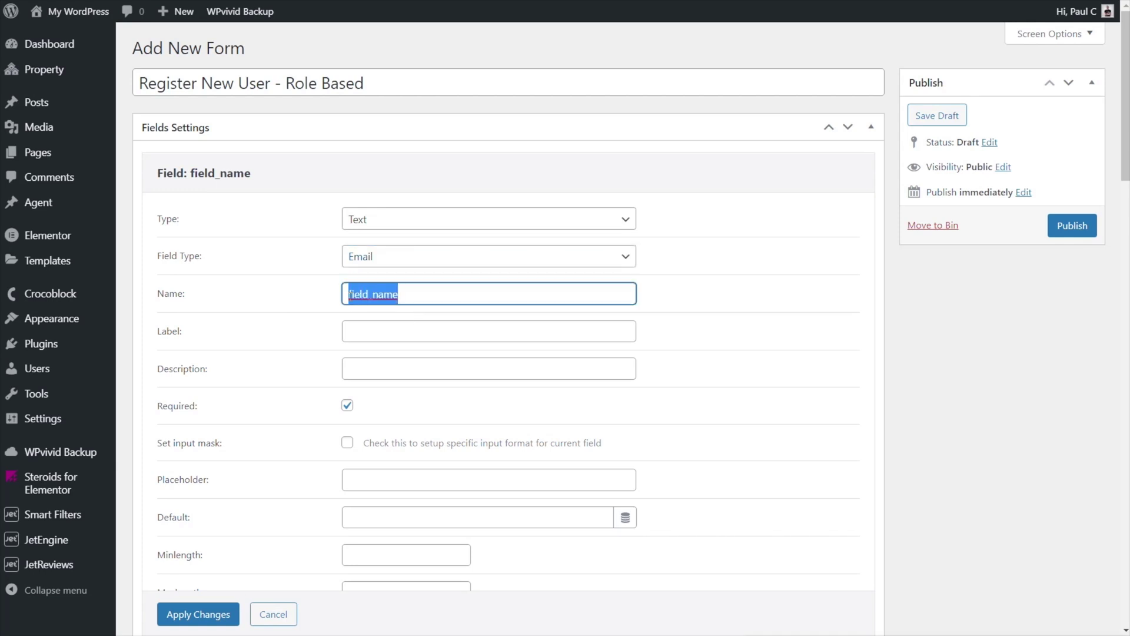
text(user_email)
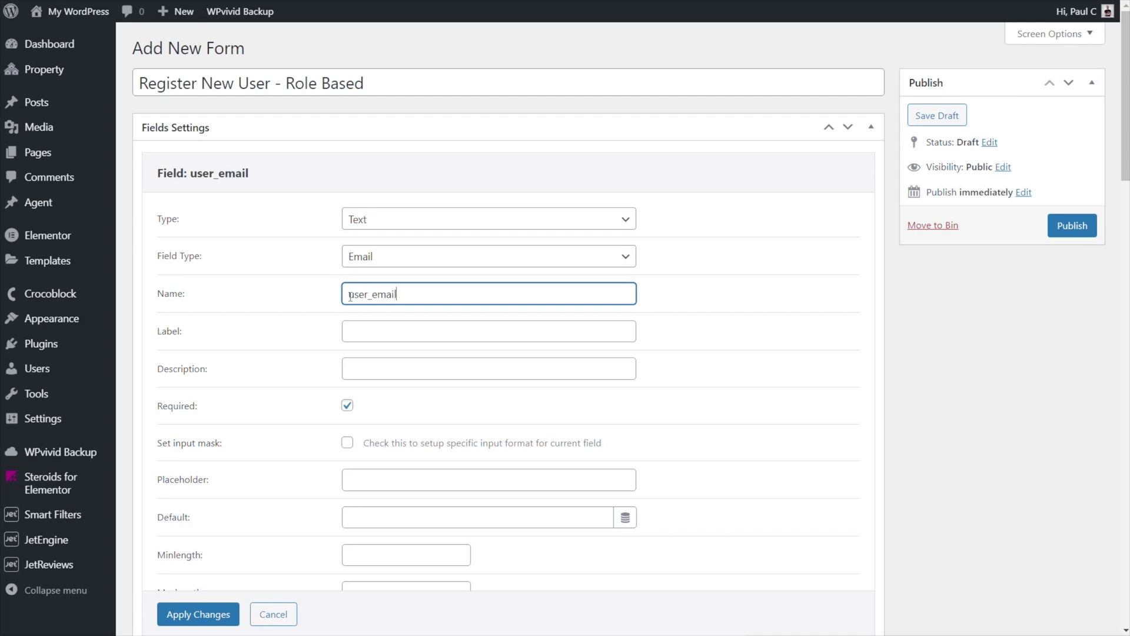
click(389, 331)
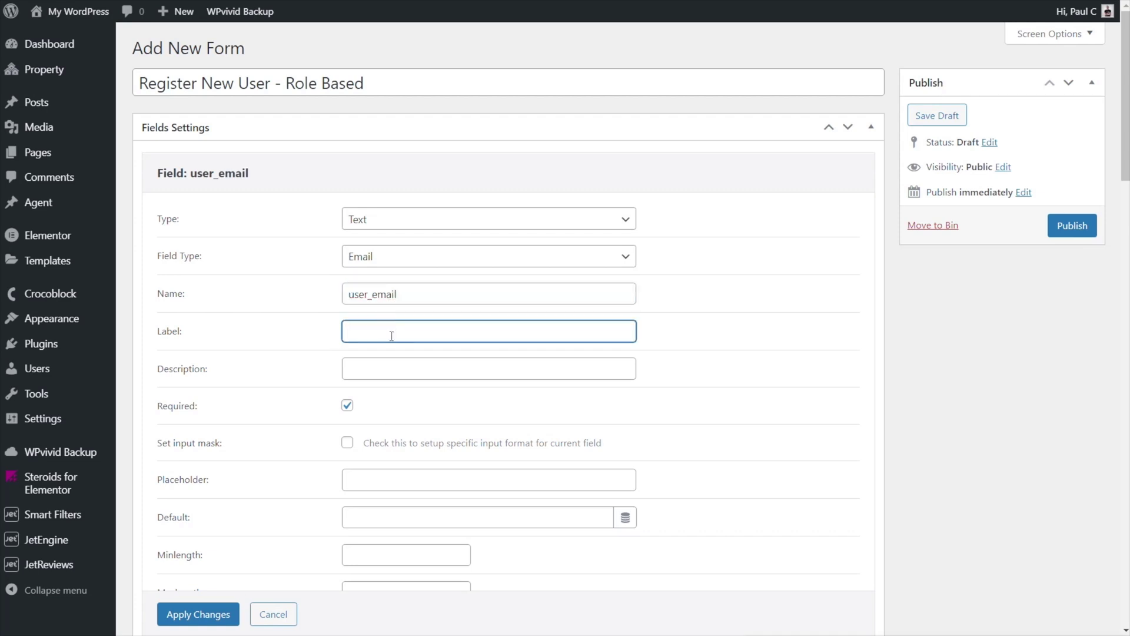
text(User Email)
scroll(436, 373, down, 1)
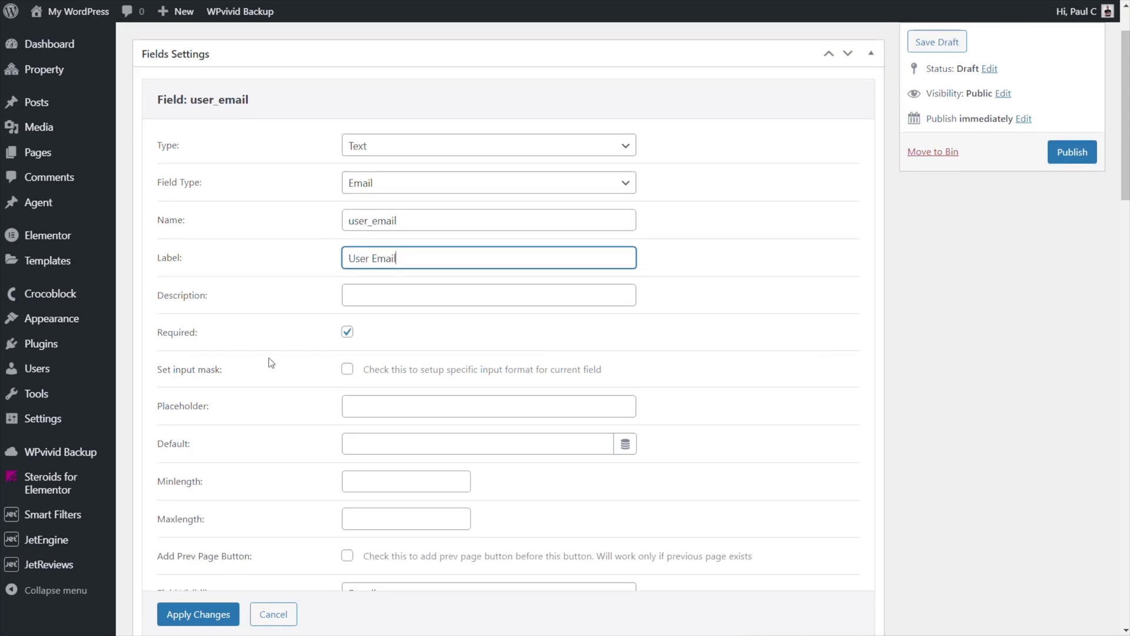
scroll(263, 359, down, 1)
scroll(260, 356, down, 2)
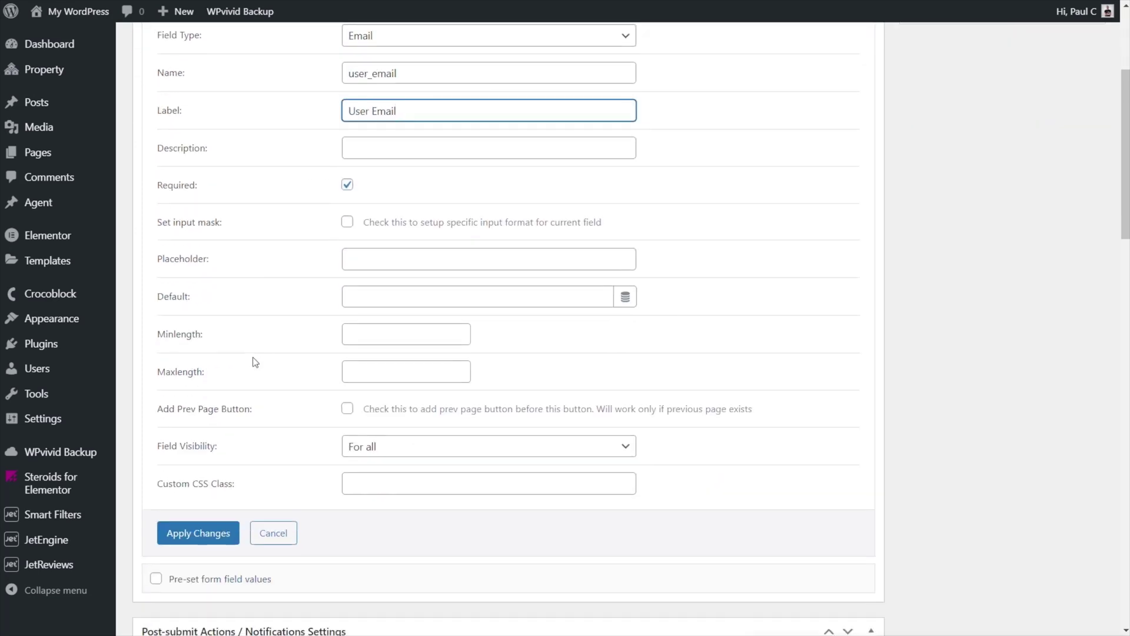
click(234, 459)
scroll(444, 471, up, 5)
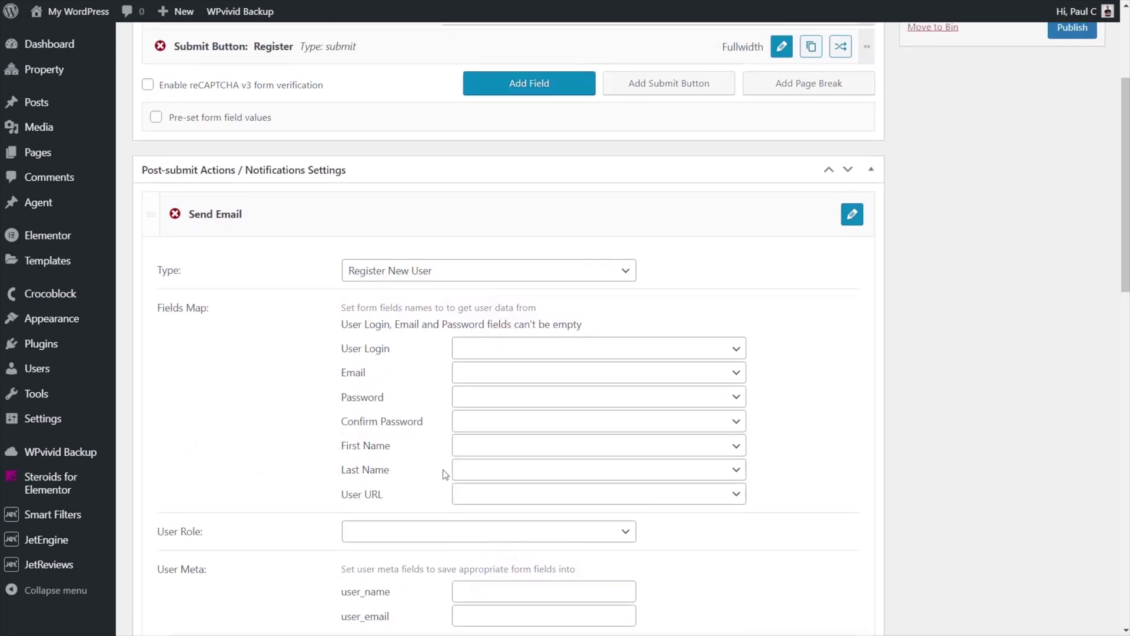
scroll(321, 413, up, 1)
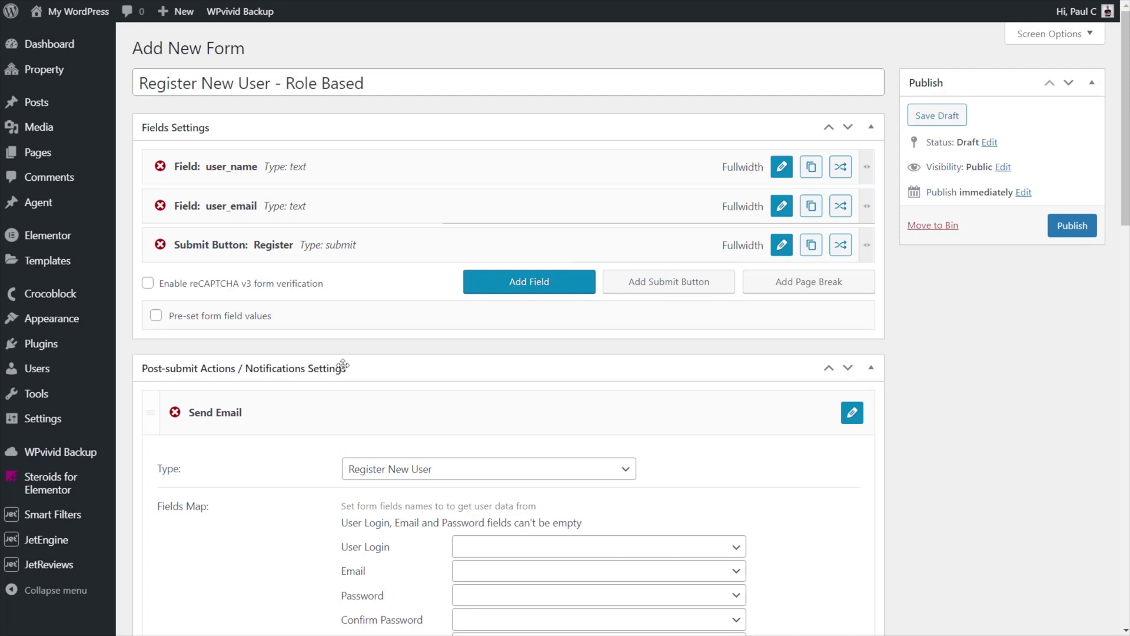
- Add a new field above the submit button and make it a Password input
click(542, 286)
drag(269, 295, 270, 247)
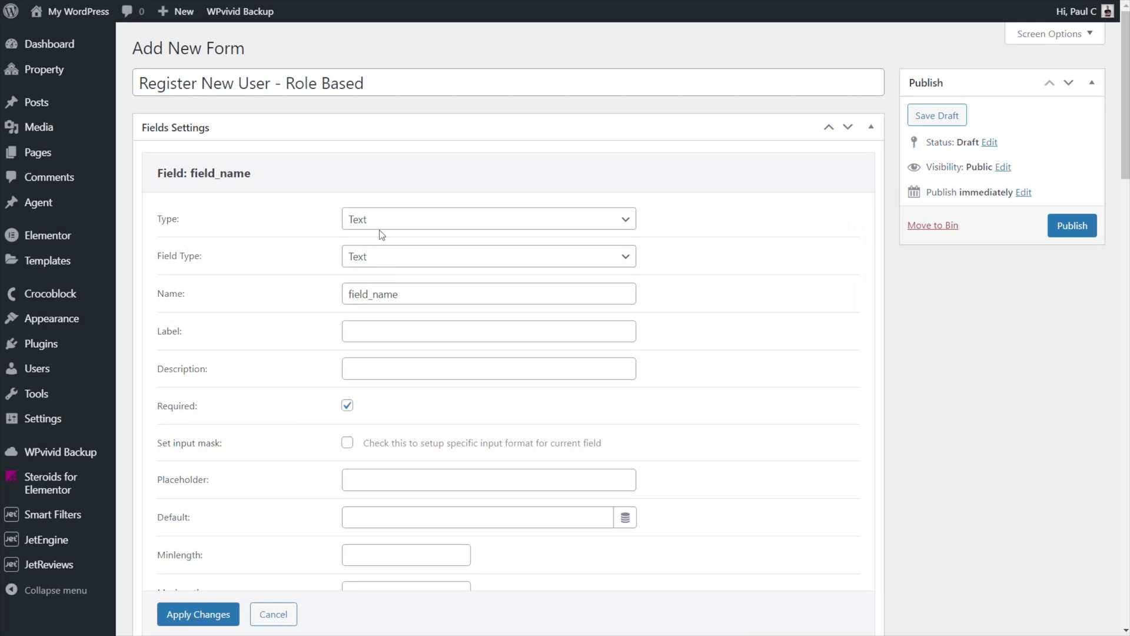
click(382, 257)
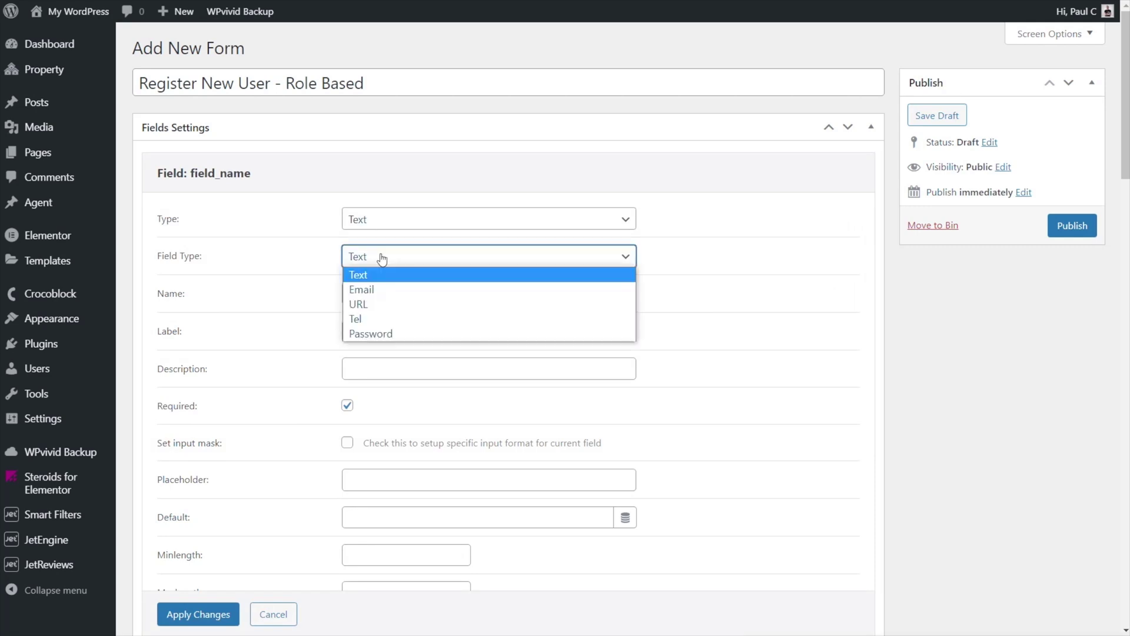
click(374, 330)
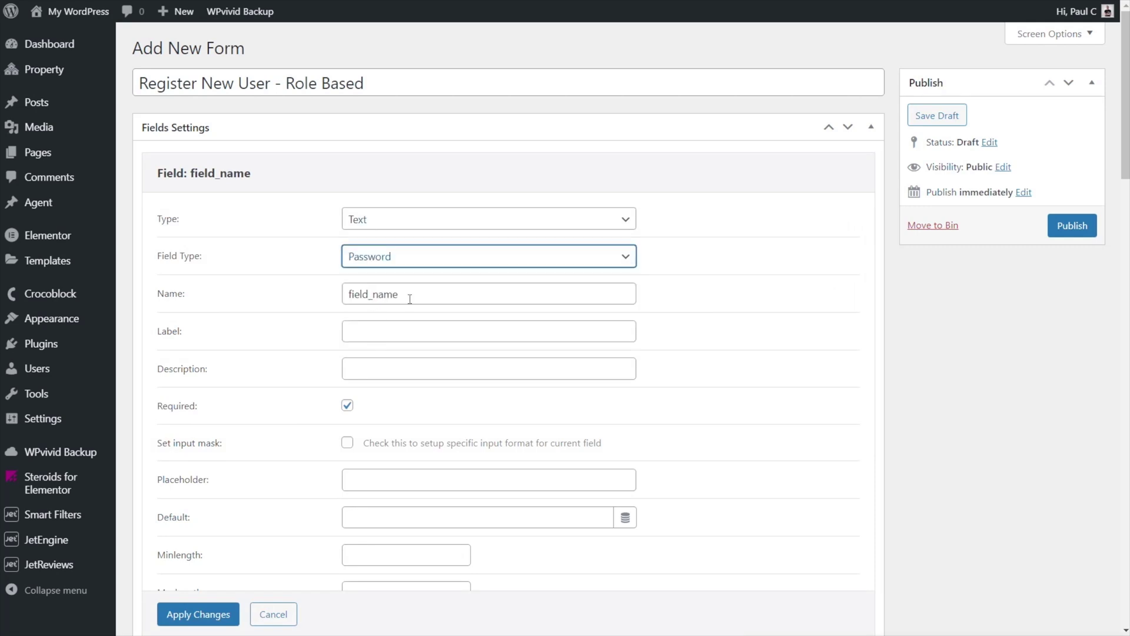
- Name the password field user_password with label 'Password', and apply the changes
drag(410, 299, 345, 297)
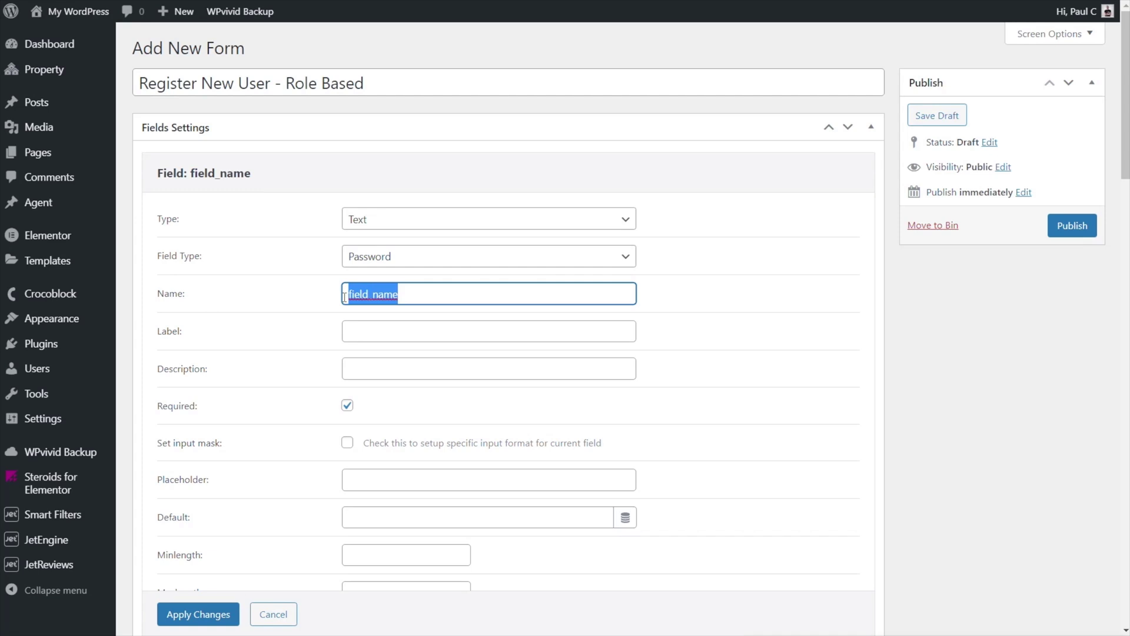
text(passwordf)
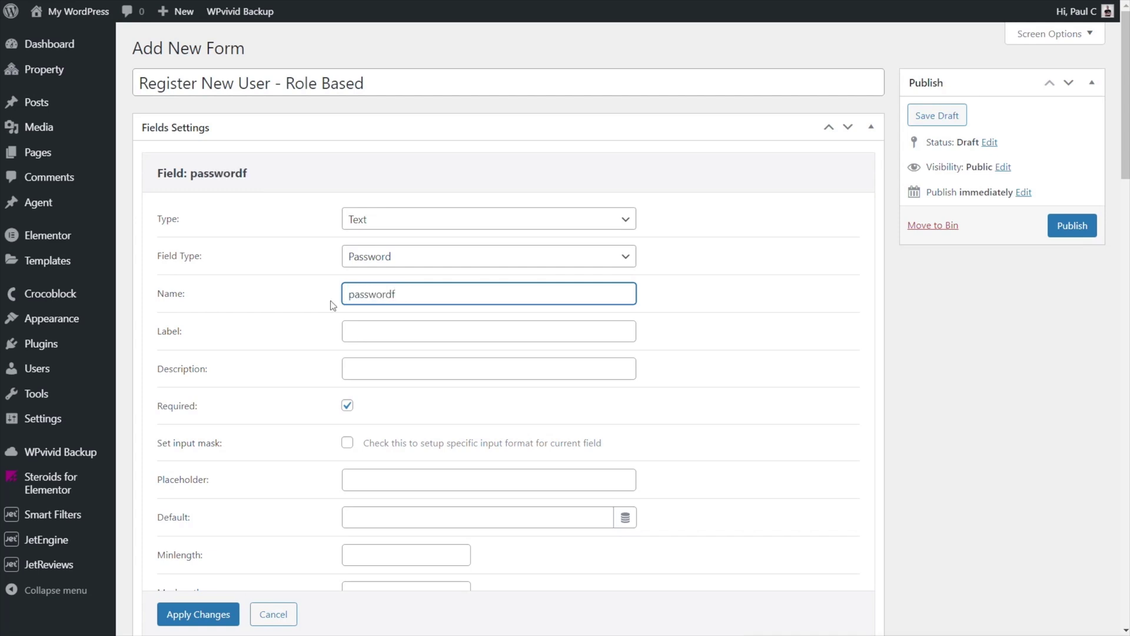
double_click(344, 297)
text(password)
click(345, 297)
text(user_)
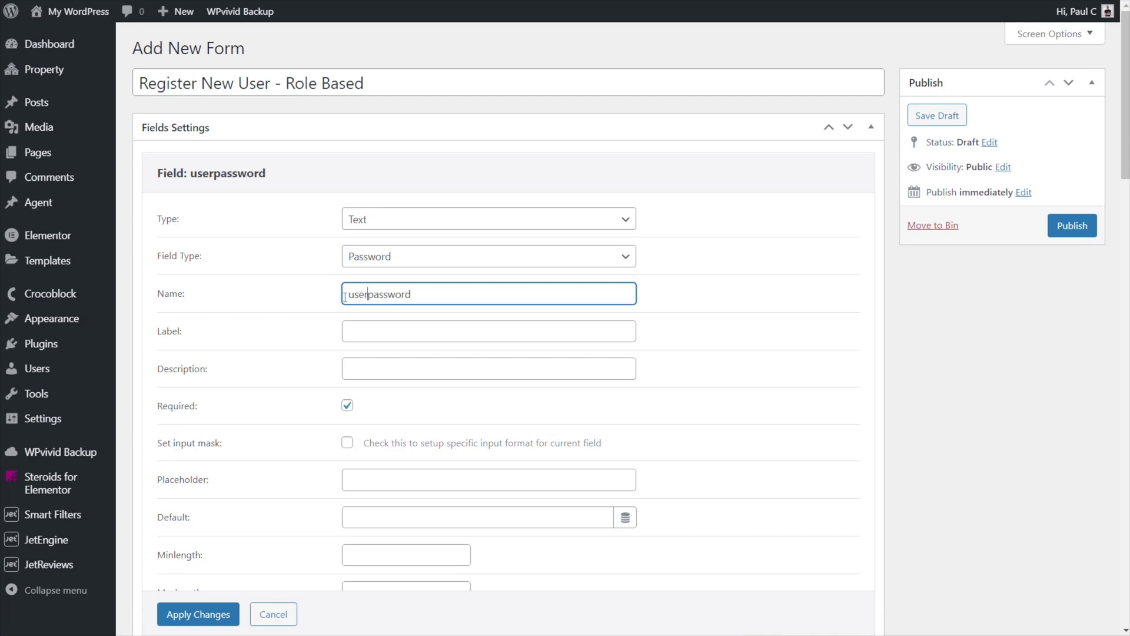
click(361, 325)
text(Password)
scroll(260, 399, down, 1)
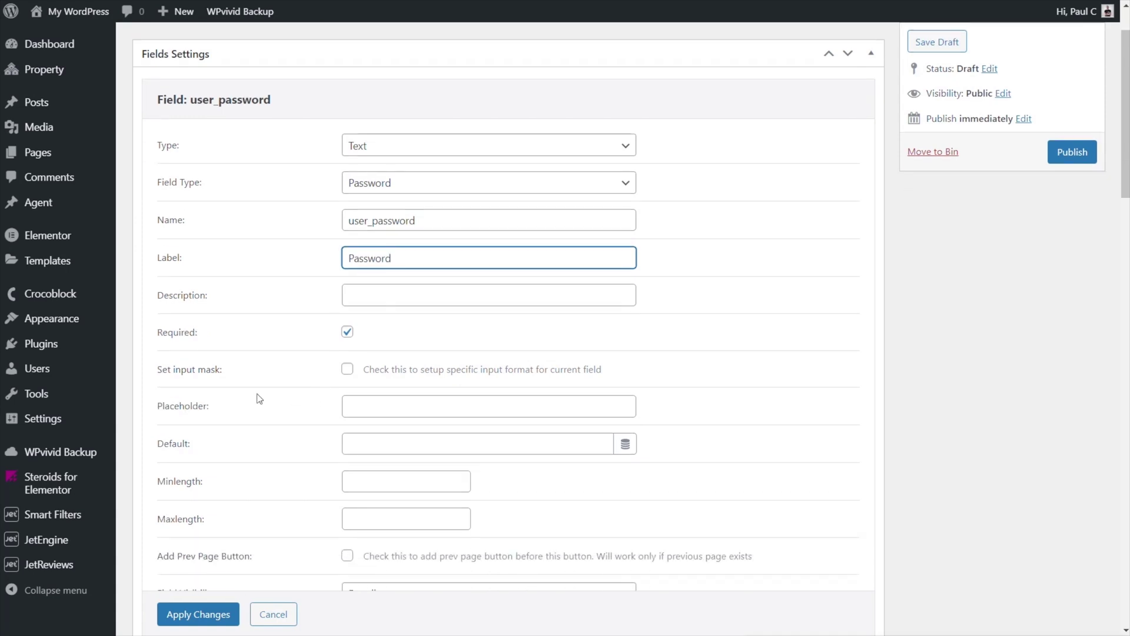
scroll(258, 402, down, 1)
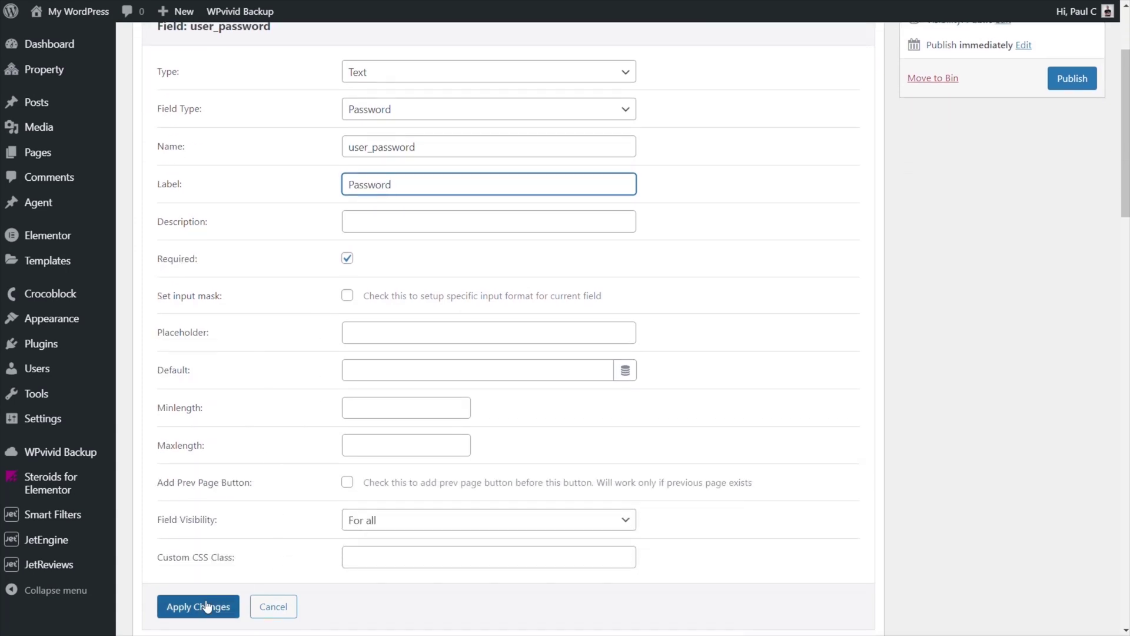
click(212, 605)
scroll(285, 430, up, 2)
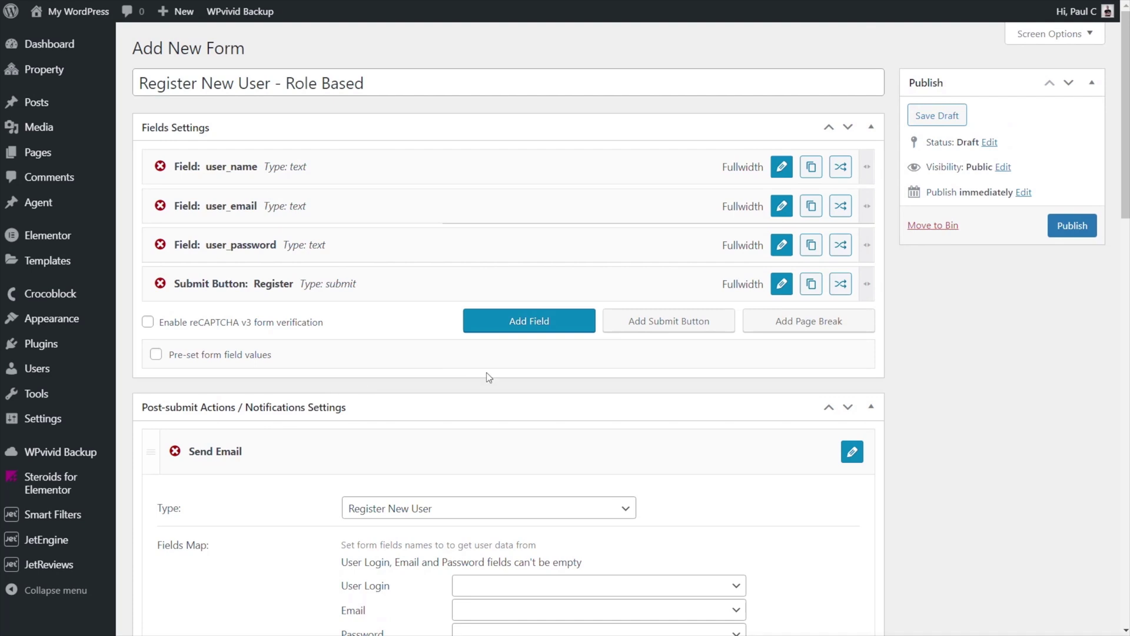
- Duplicate user_password as user_password_check, labelled 'Repeat Password'
click(809, 246)
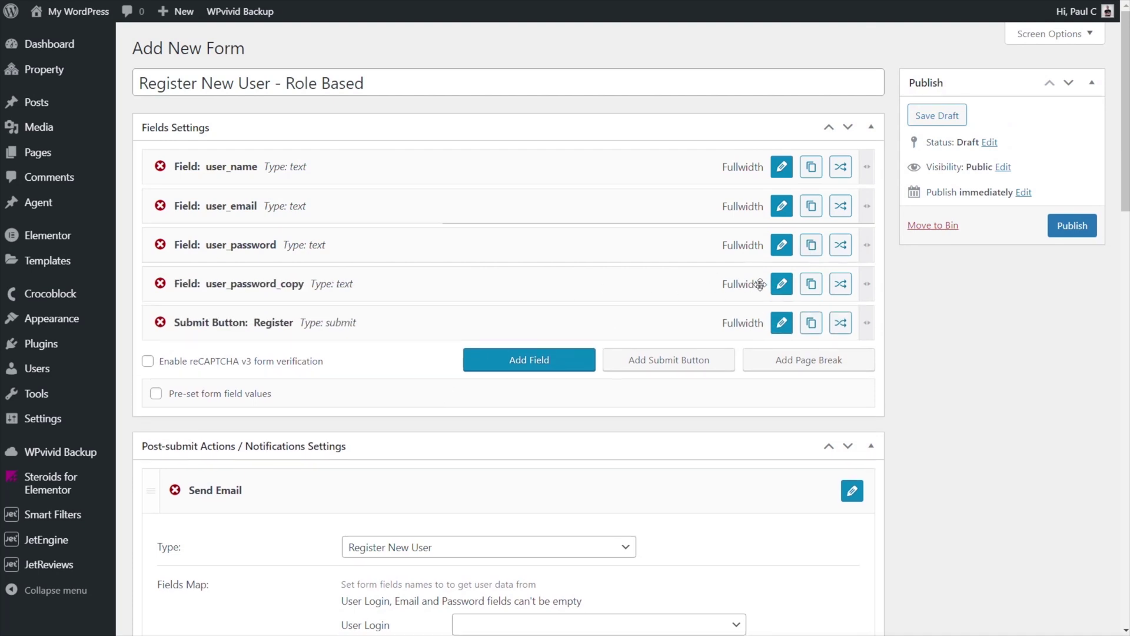
click(782, 284)
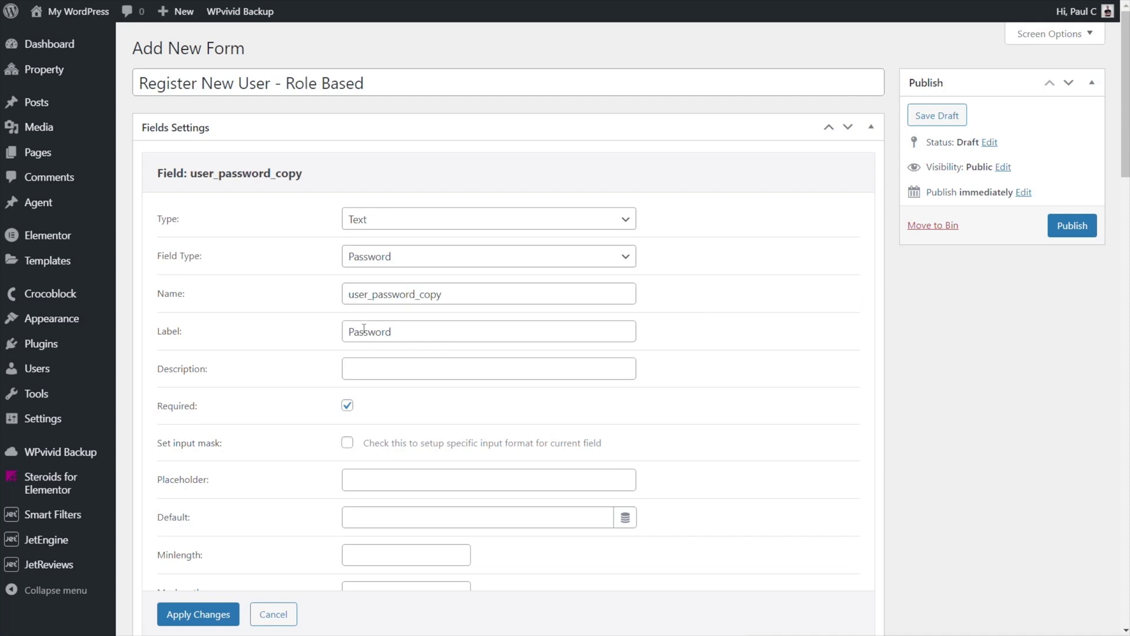
drag(437, 298, 419, 296)
text(check)
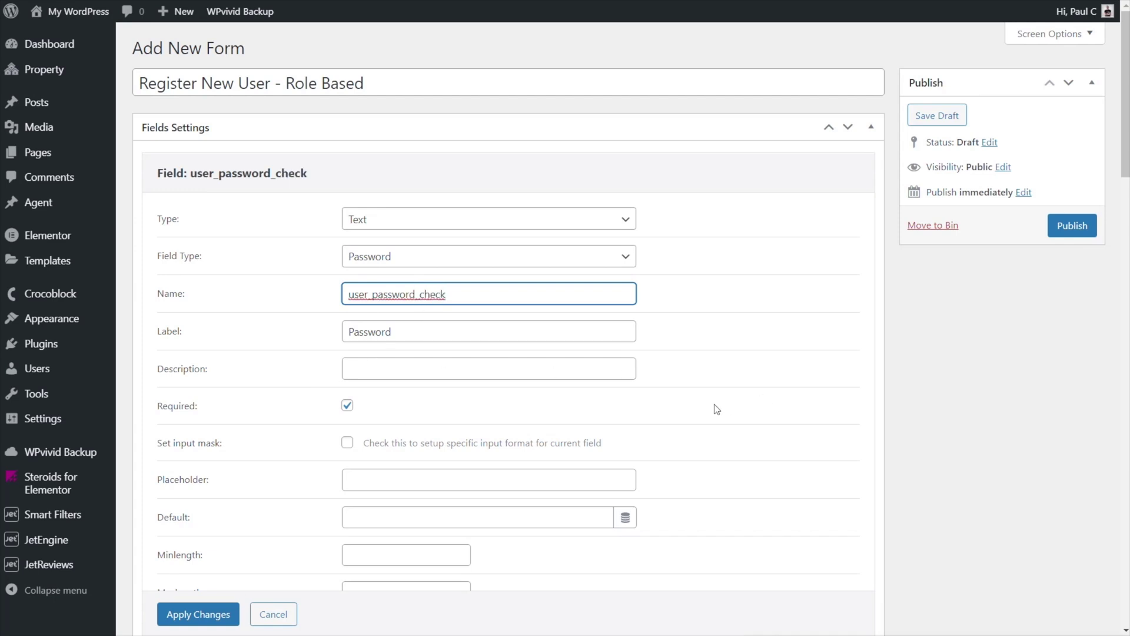
click(404, 332)
click(351, 331)
text(Repeat)
click(199, 615)
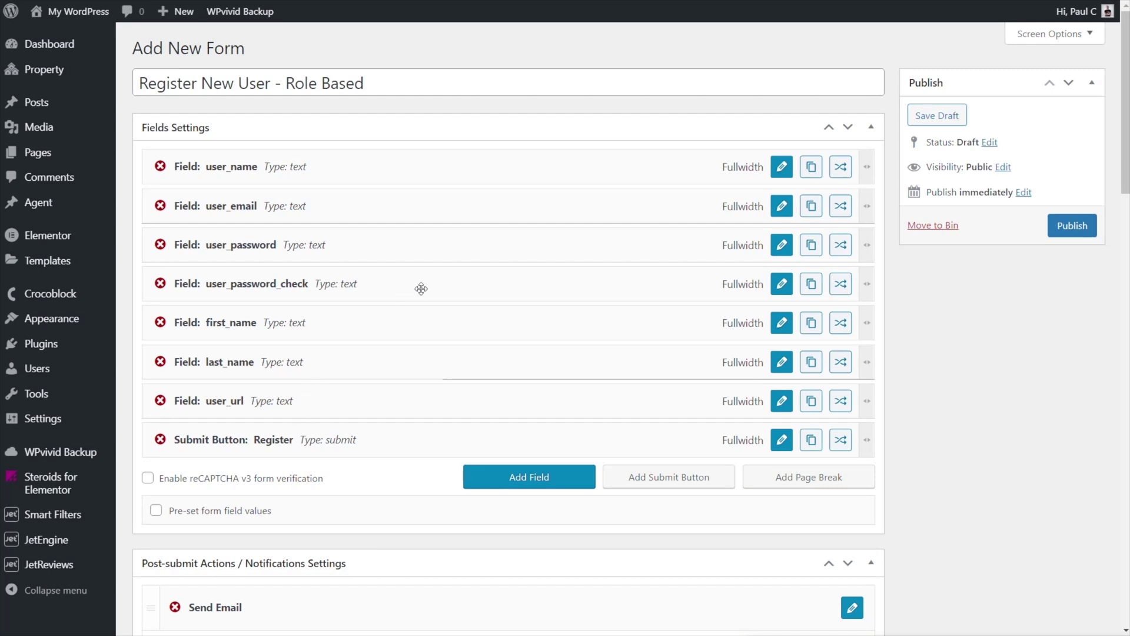
- Set the user_password field's minimum length to 8
click(781, 245)
scroll(471, 412, down, 4)
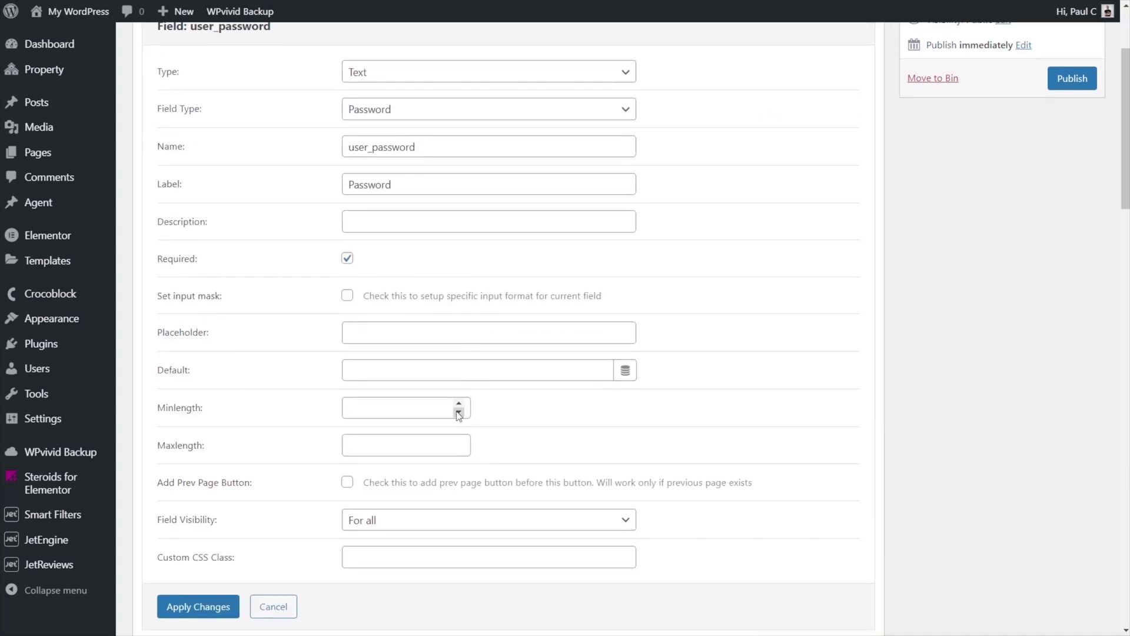
click(369, 334)
text(8)
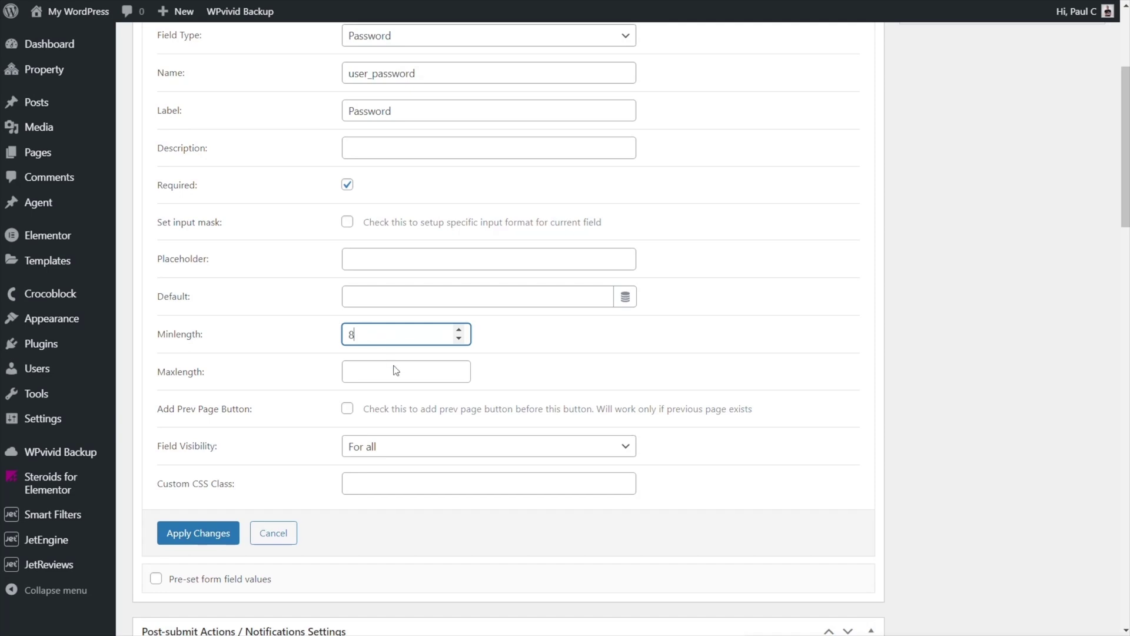
click(198, 532)
- Set the user_password_check field's minimum length to 8
scroll(484, 373, up, 3)
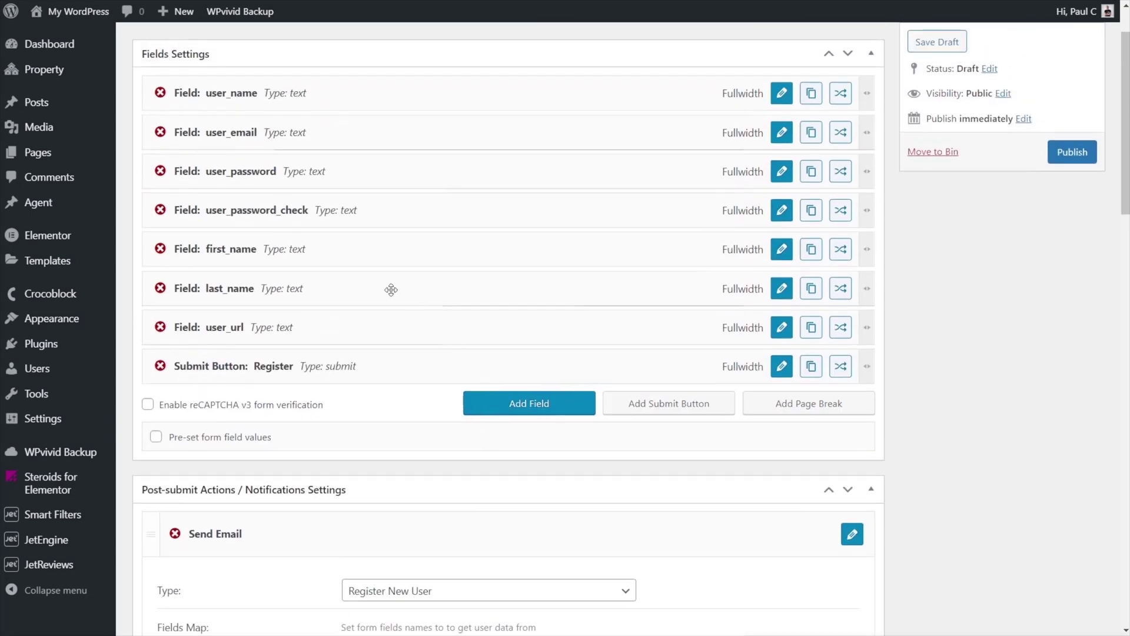
click(775, 218)
click(388, 480)
text(8)
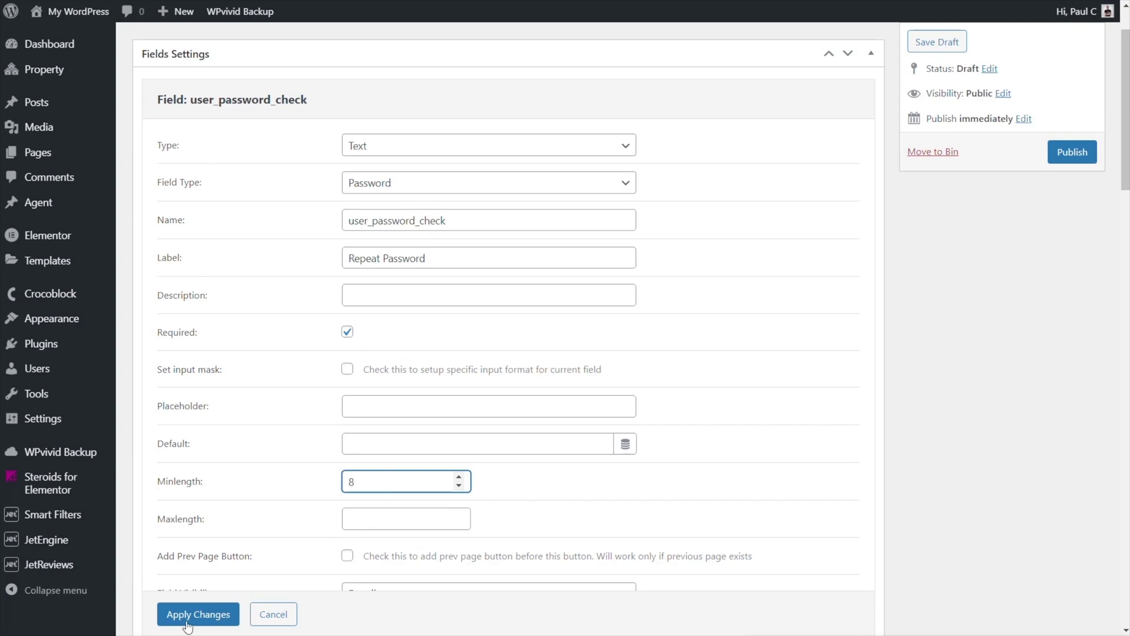
click(198, 614)
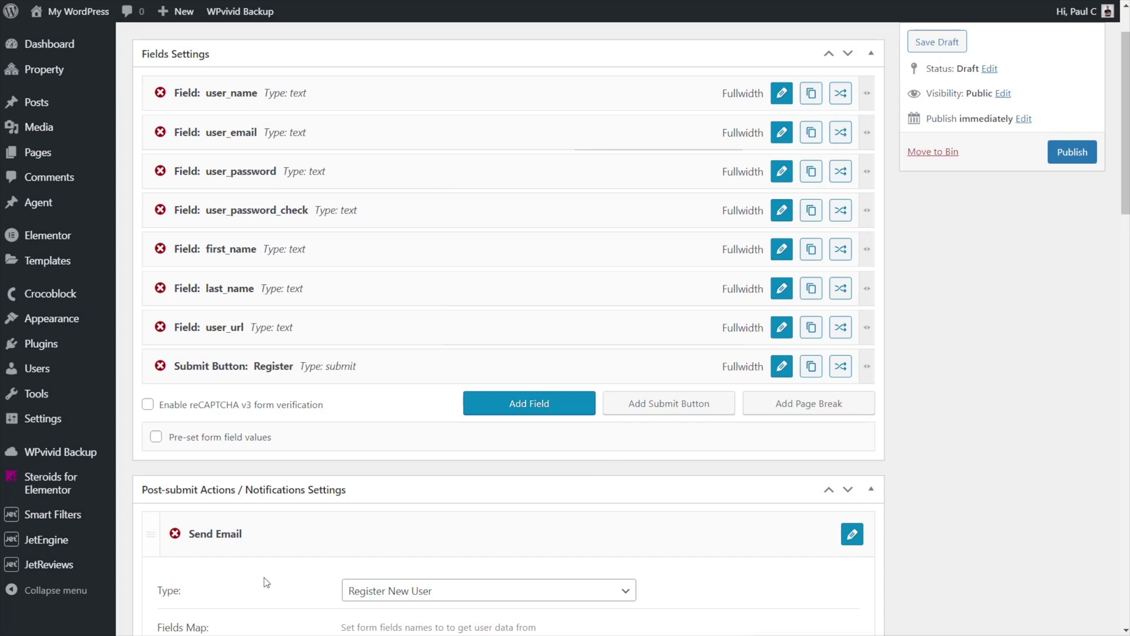
- Map User Login, Email, Password and Confirm Password to user_name, user_email, user_password and user_password_check
scroll(642, 487, down, 3)
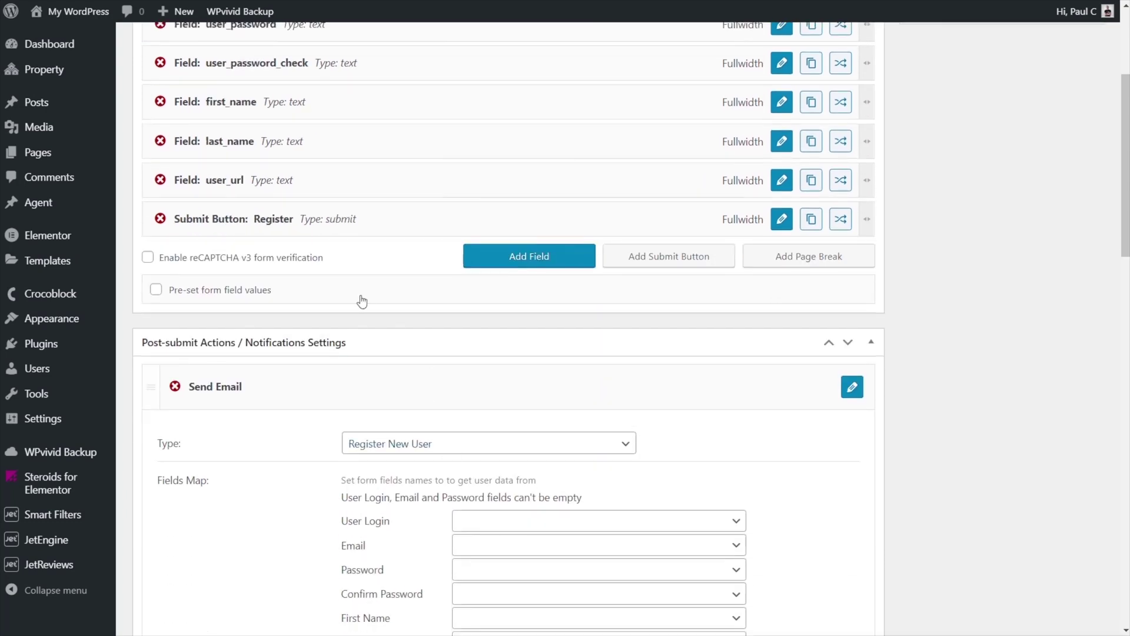
scroll(362, 302, up, 3)
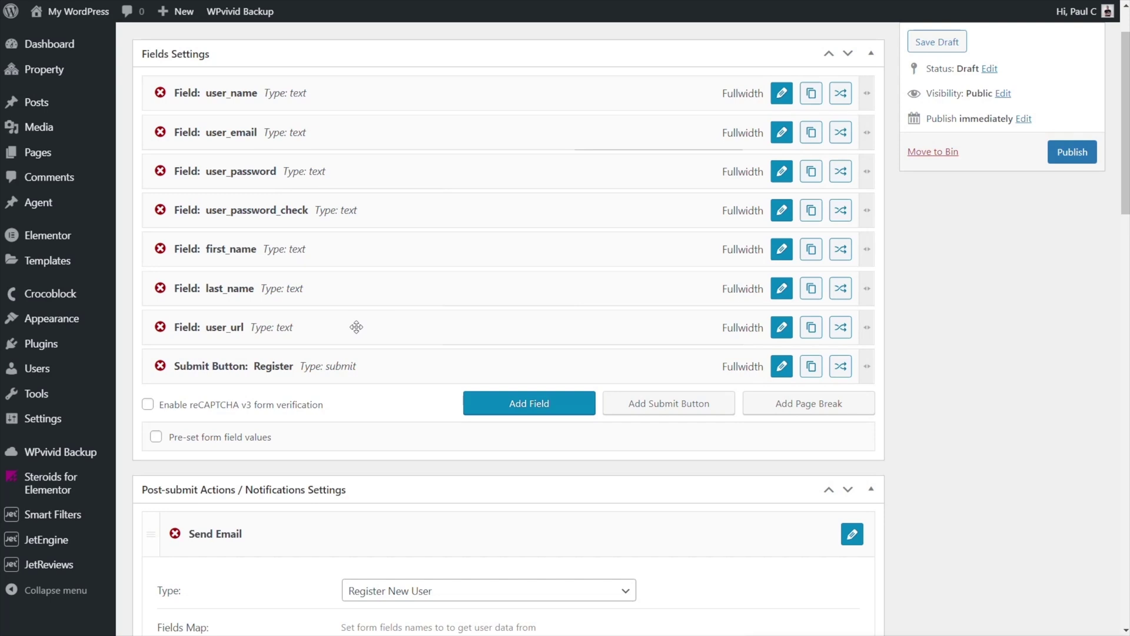
scroll(357, 327, down, 4)
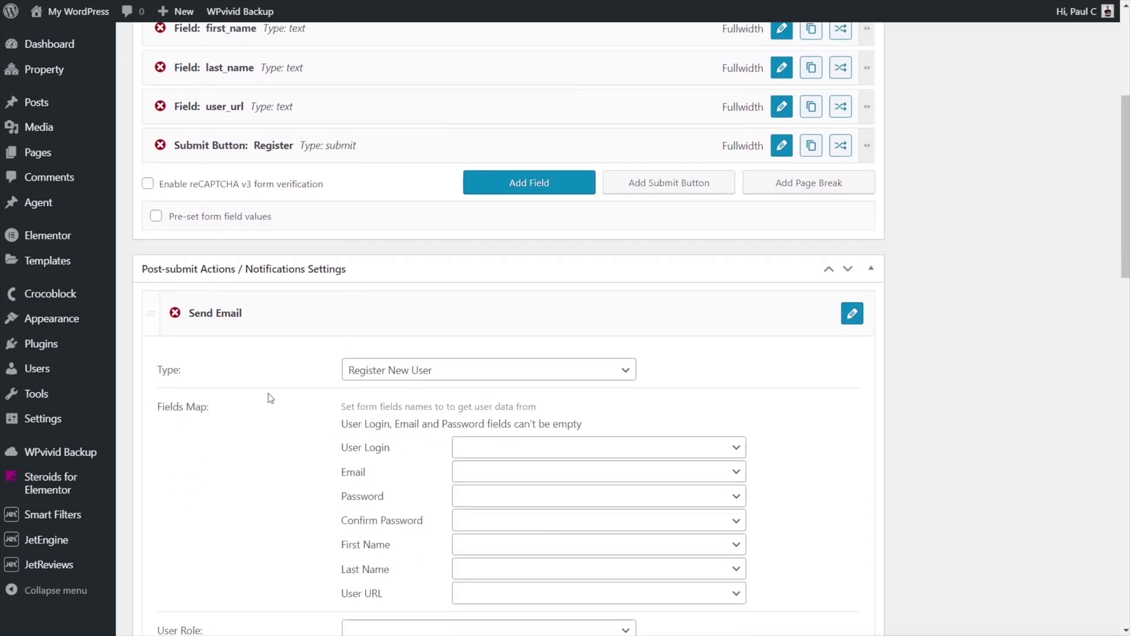
scroll(258, 421, down, 1)
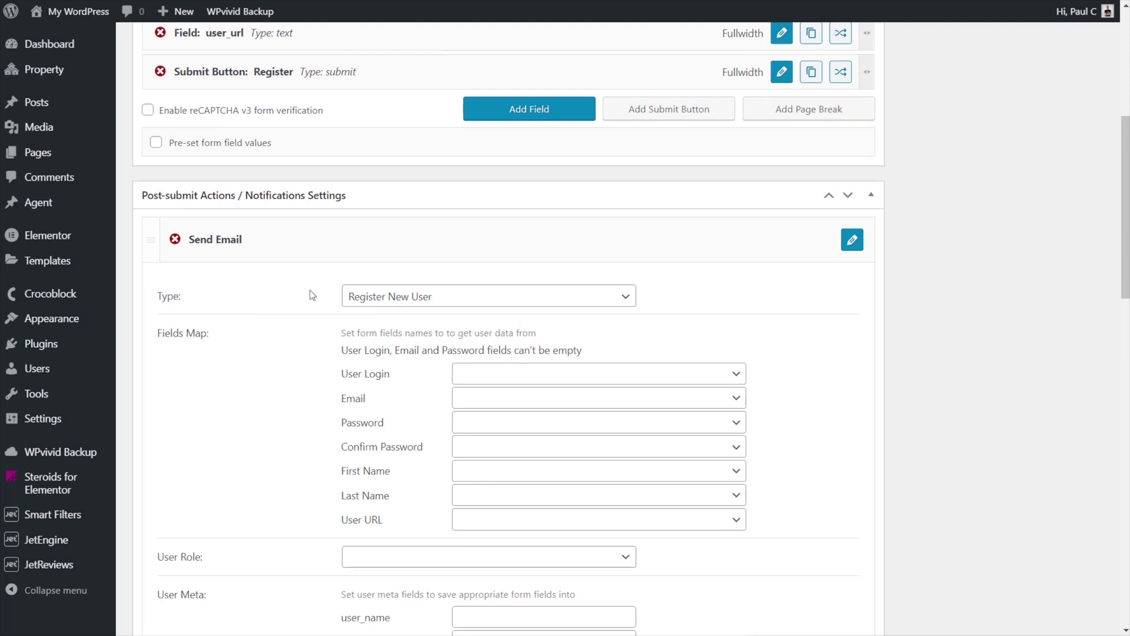
scroll(301, 304, down, 1)
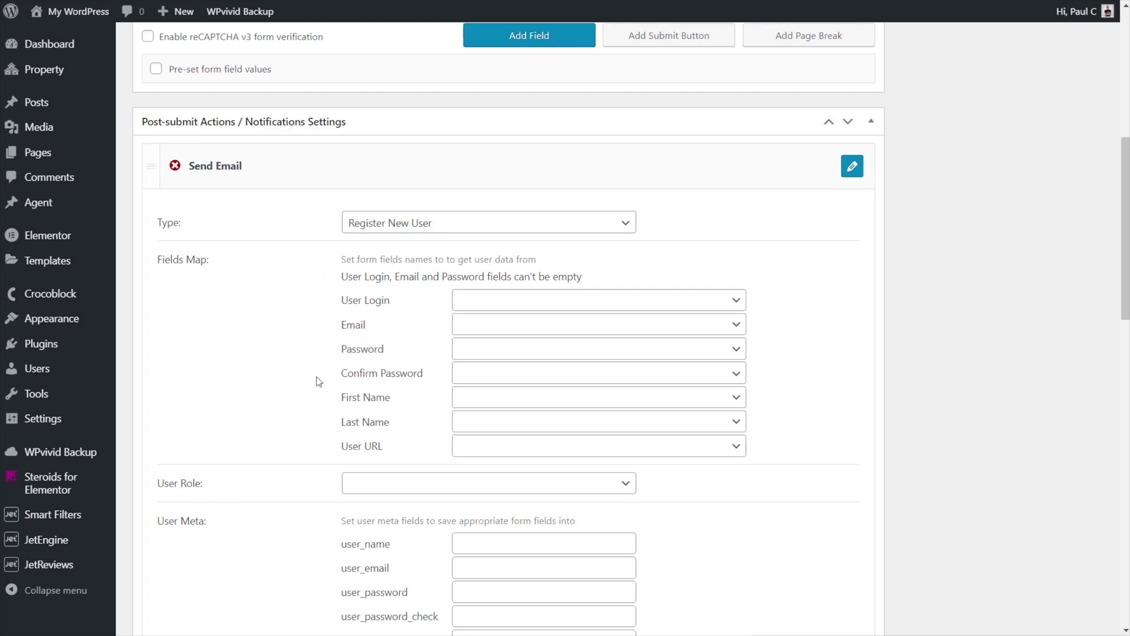
scroll(316, 384, down, 2)
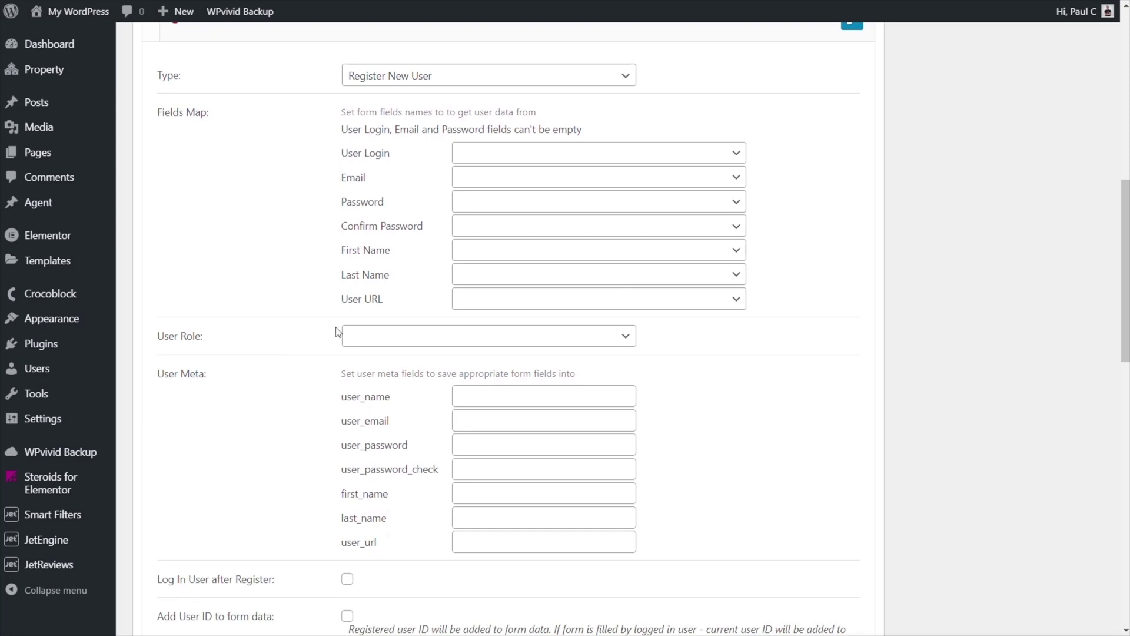
scroll(336, 333, up, 6)
scroll(311, 404, down, 5)
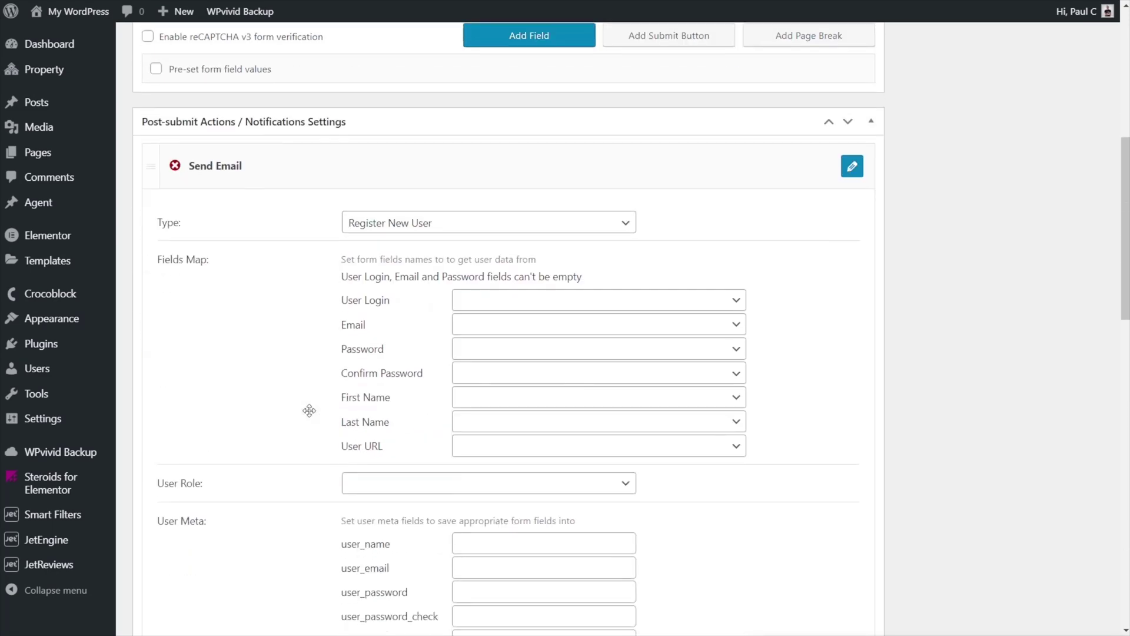
click(539, 231)
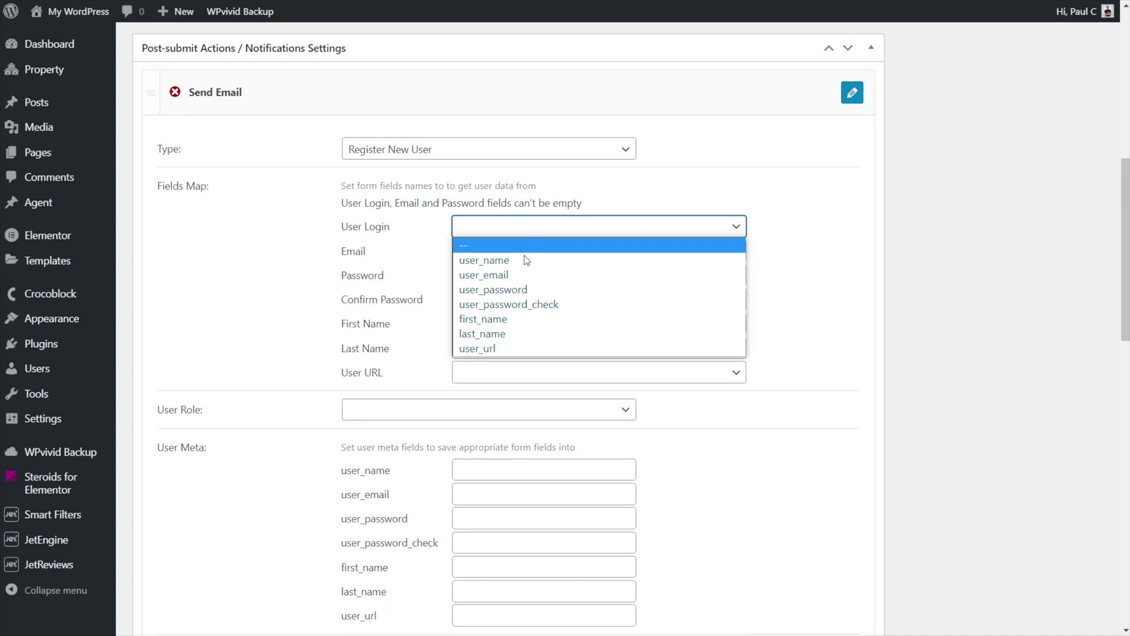
click(522, 260)
click(521, 255)
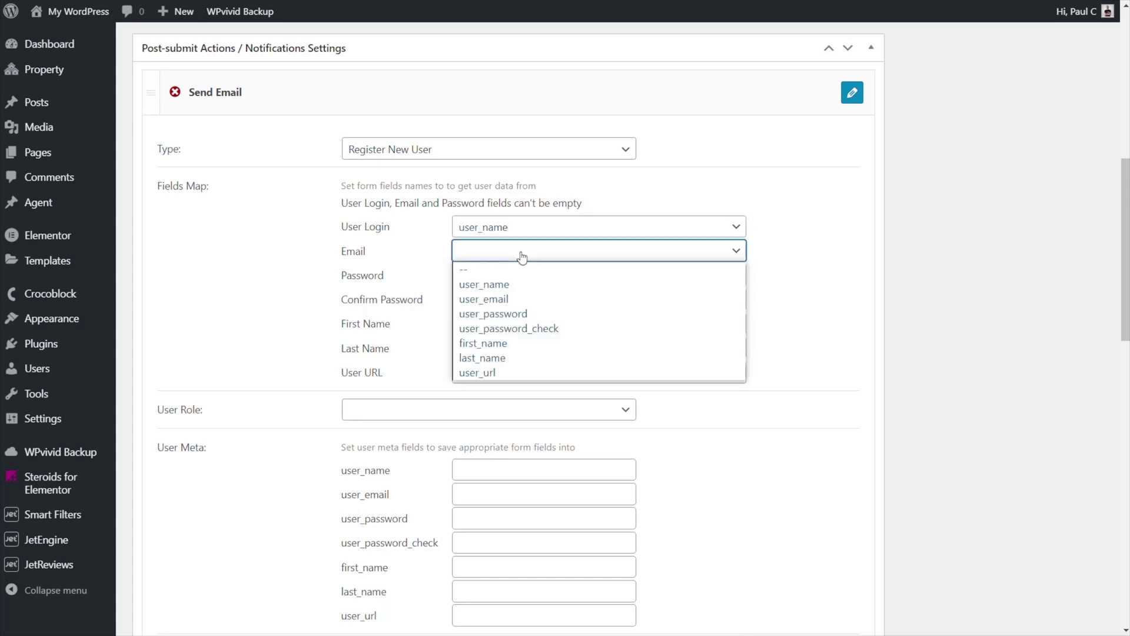
click(518, 299)
click(522, 276)
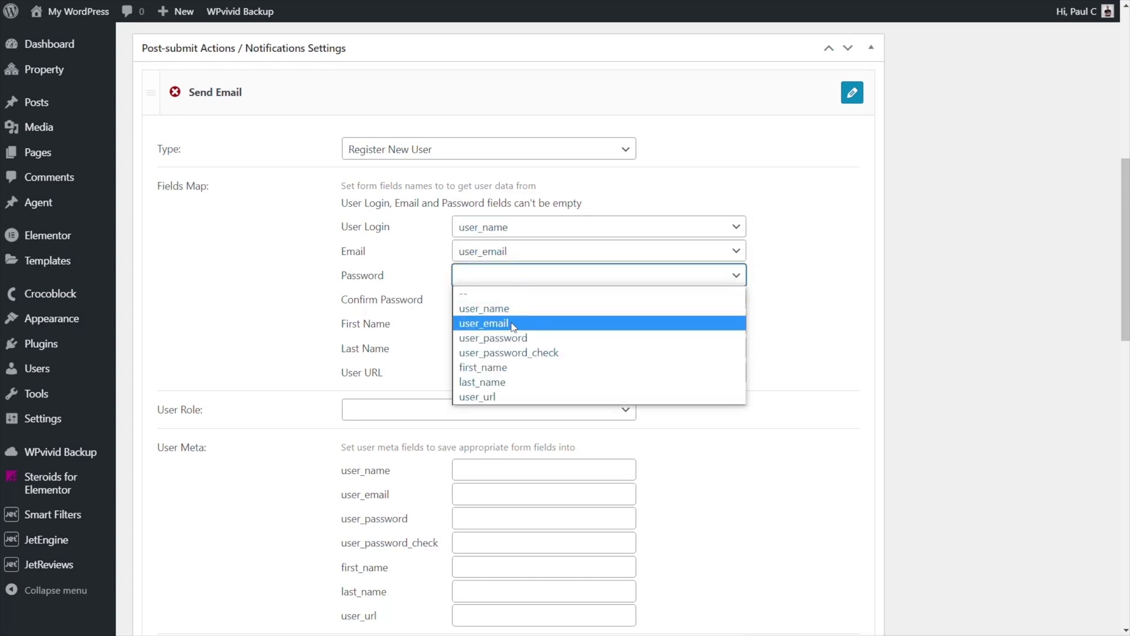
click(506, 338)
click(517, 282)
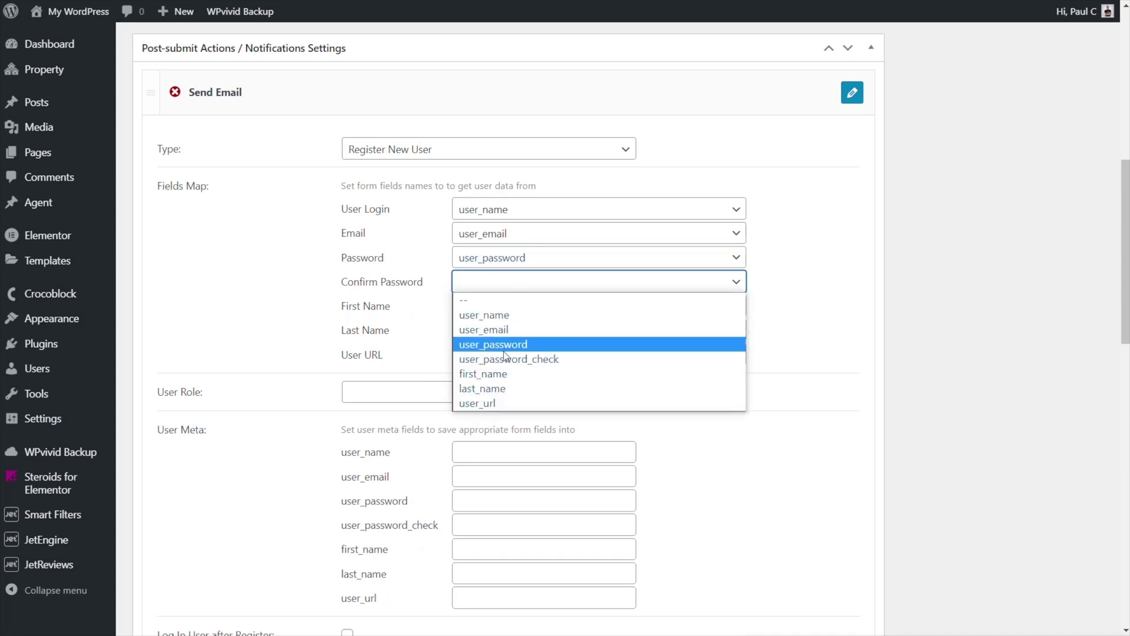
click(506, 358)
- Map First Name, Last Name and User URL to first_name, last_name and user_url
click(509, 309)
click(497, 398)
click(494, 330)
click(488, 436)
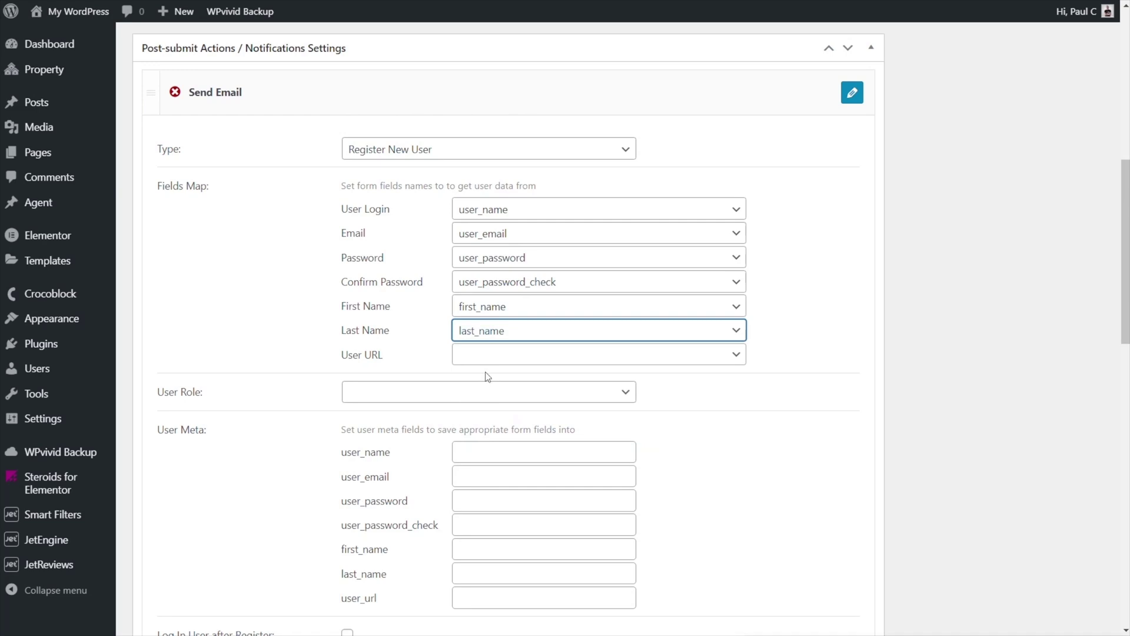
click(488, 360)
click(494, 474)
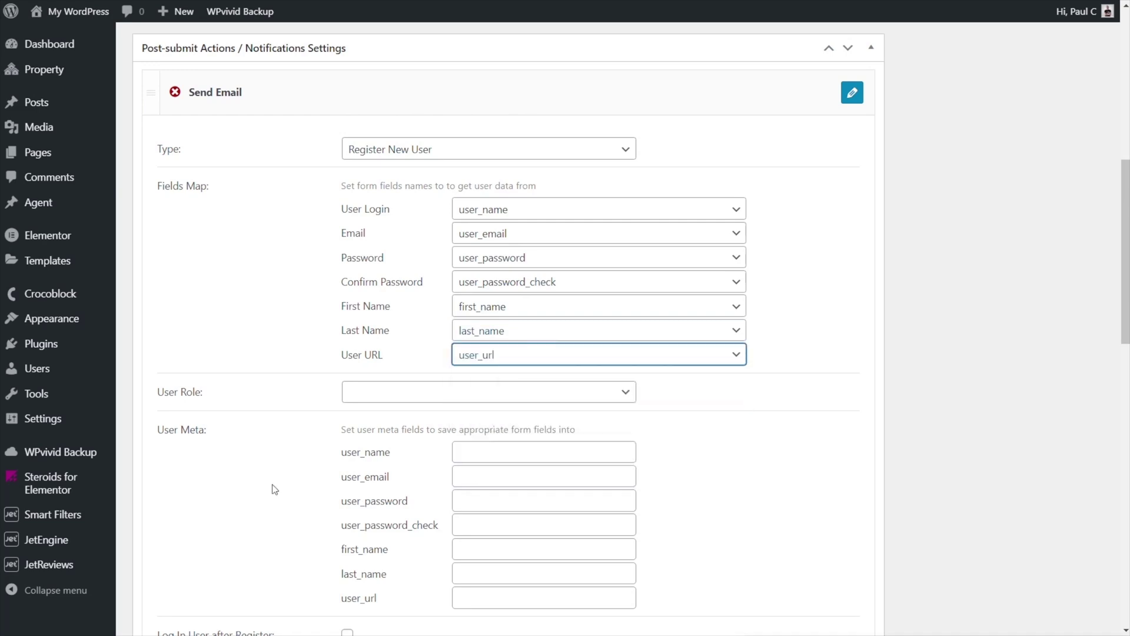
click(372, 398)
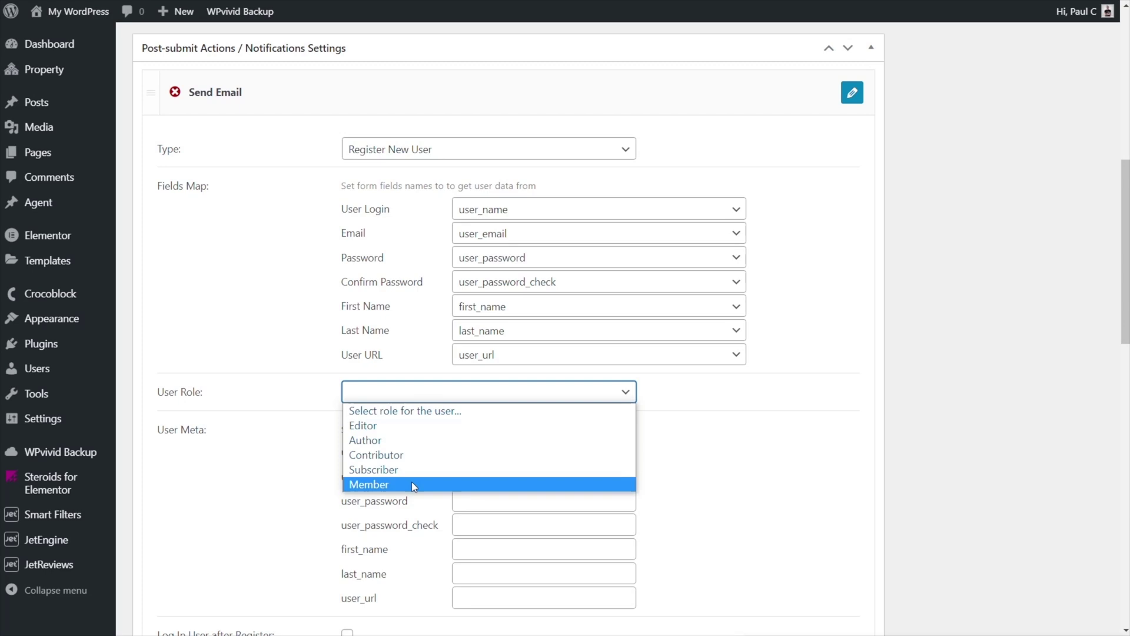
- Assign new users the Member role, enable 'Log In User after Register', and apply
click(412, 481)
scroll(254, 505, down, 1)
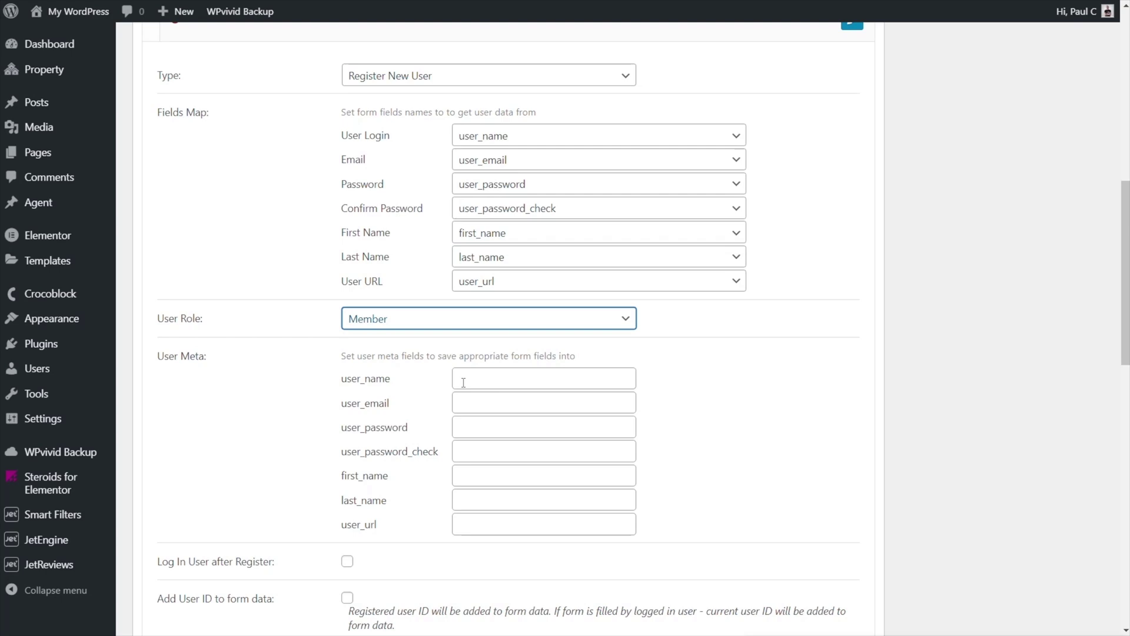
scroll(322, 451, down, 1)
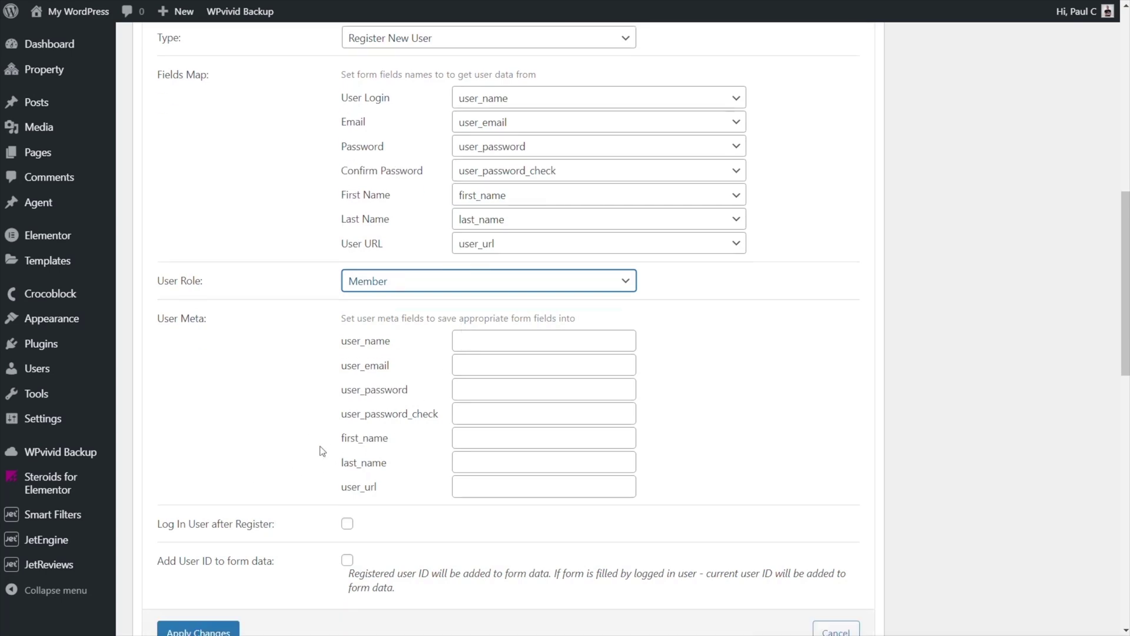
scroll(285, 471, down, 3)
scroll(277, 469, down, 2)
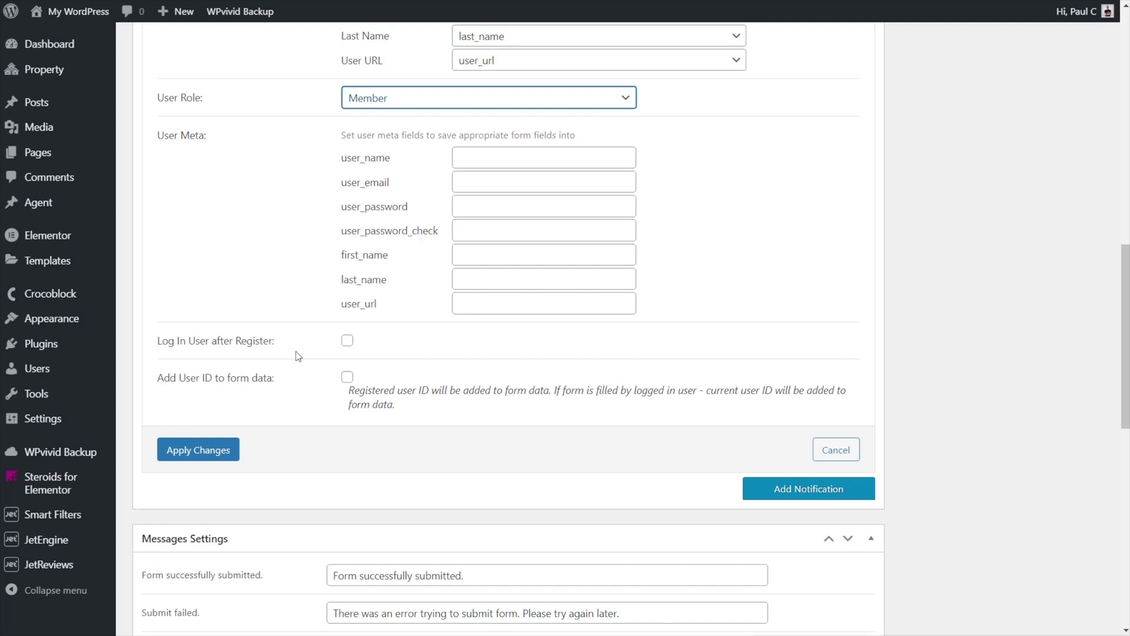
click(348, 341)
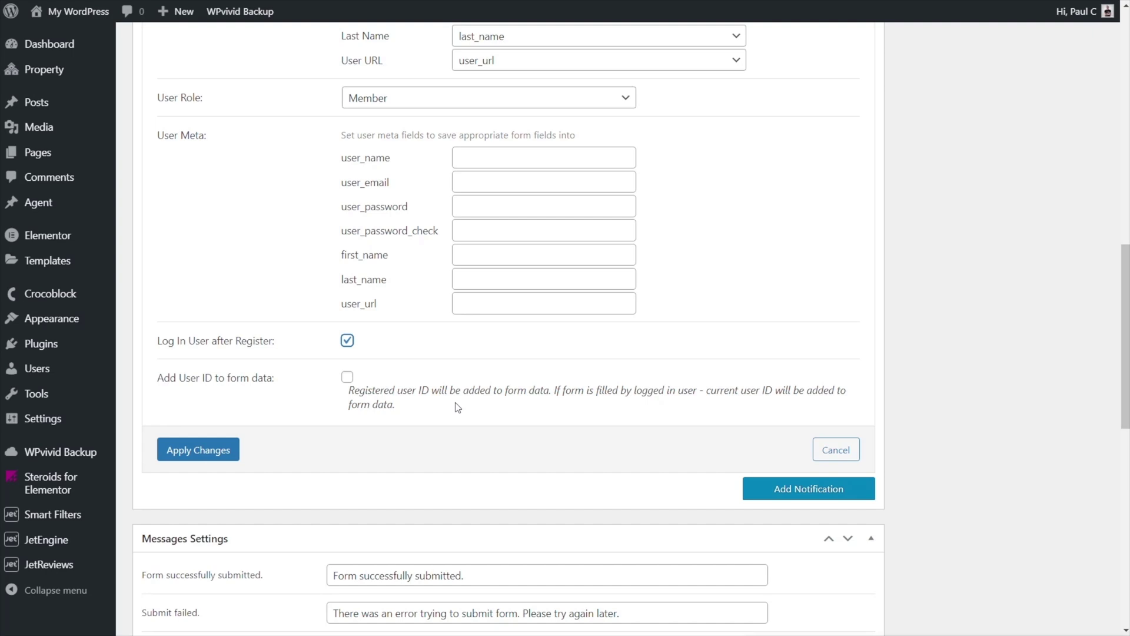
click(191, 457)
scroll(266, 468, up, 10)
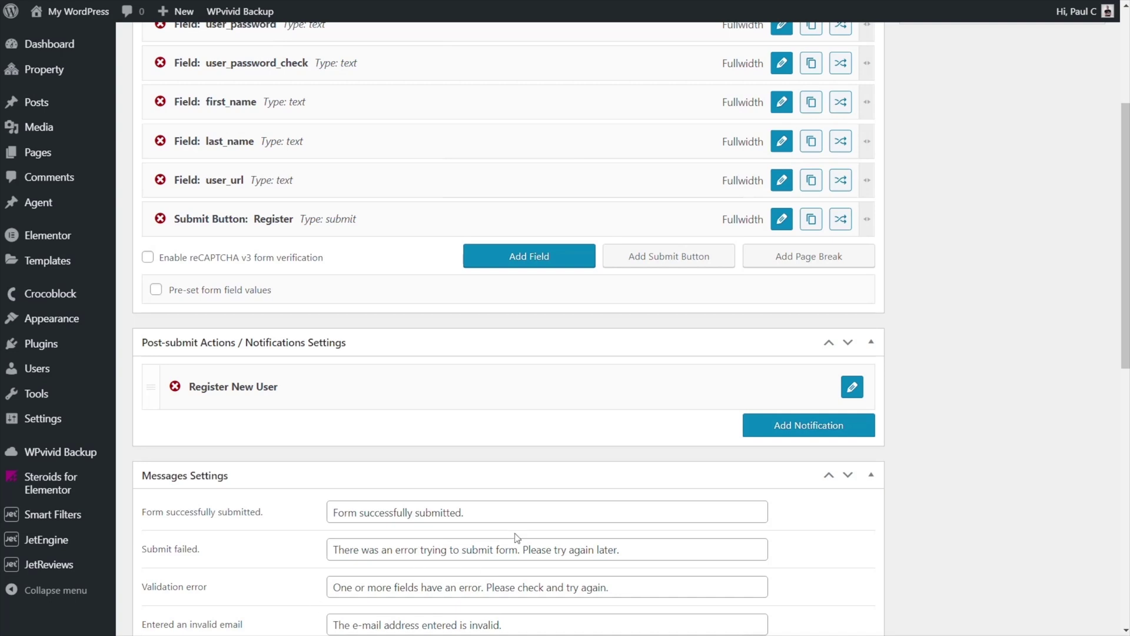
- Add a new Send Email post-submit notification and open its settings
click(781, 425)
scroll(376, 459, down, 1)
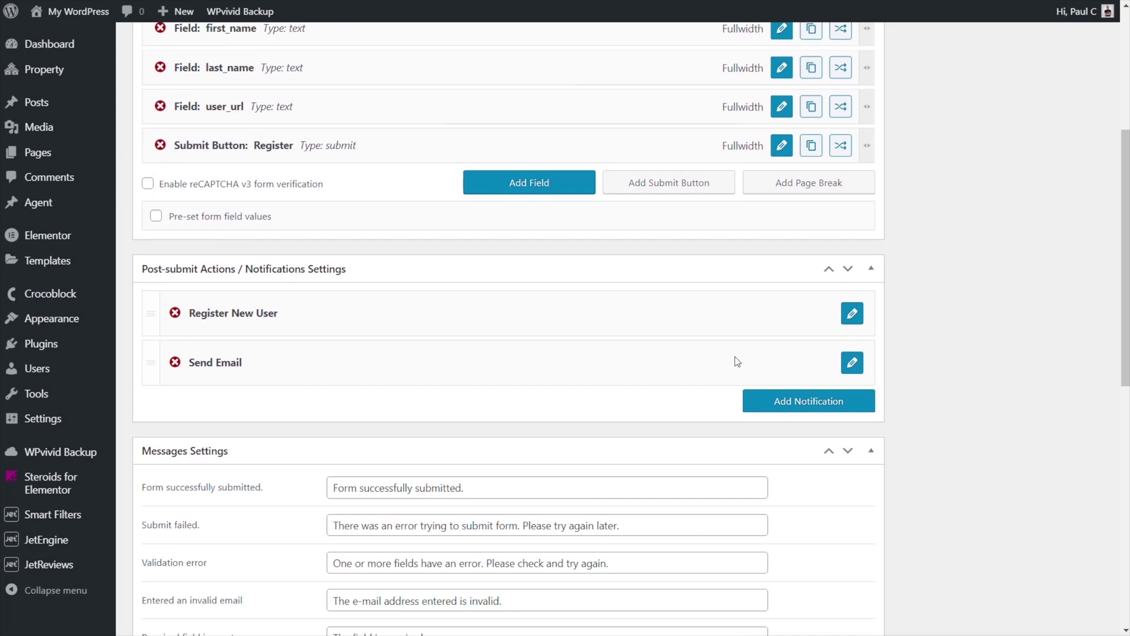
click(852, 361)
scroll(594, 430, down, 2)
scroll(594, 430, down, 2)
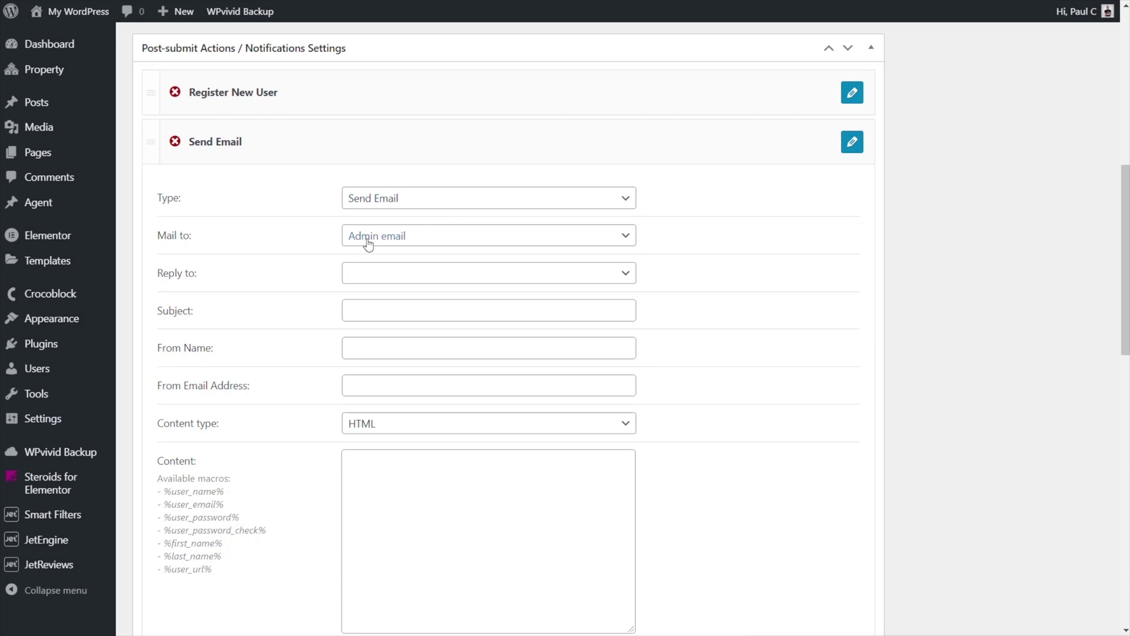
- Mail to the user_name form field, with subject 'Your registration - %first_name%'
click(469, 243)
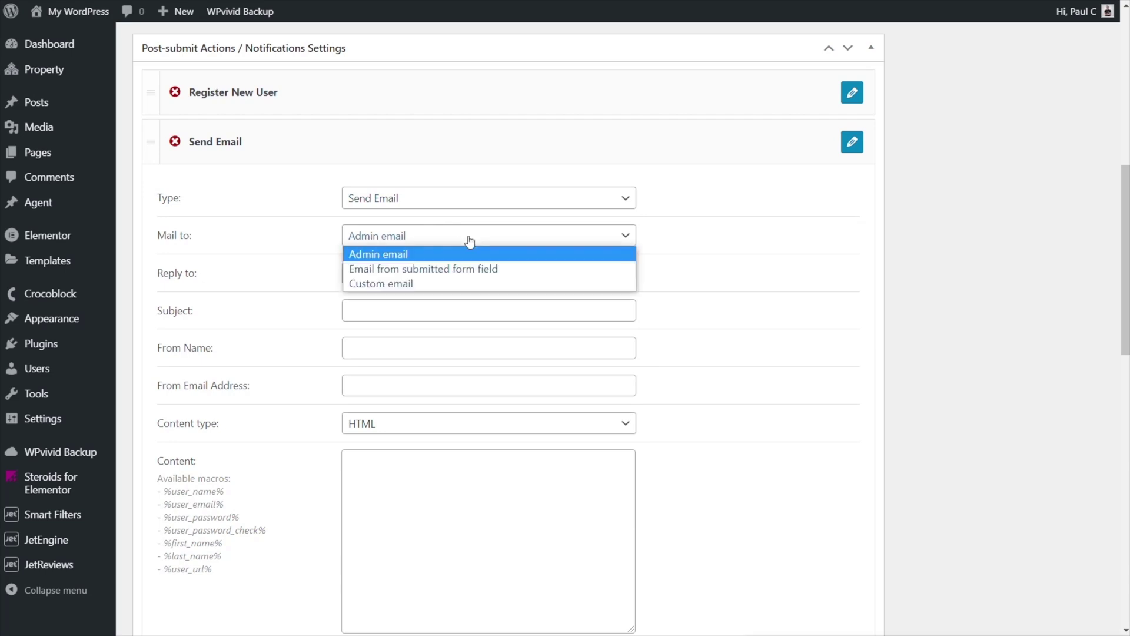
click(469, 269)
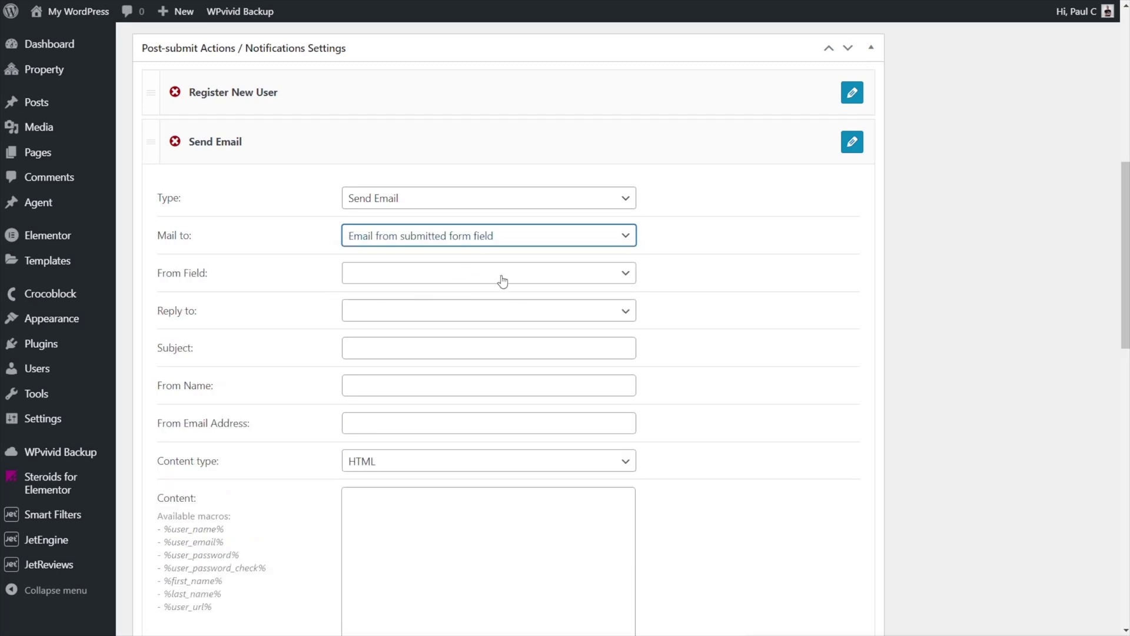
click(445, 277)
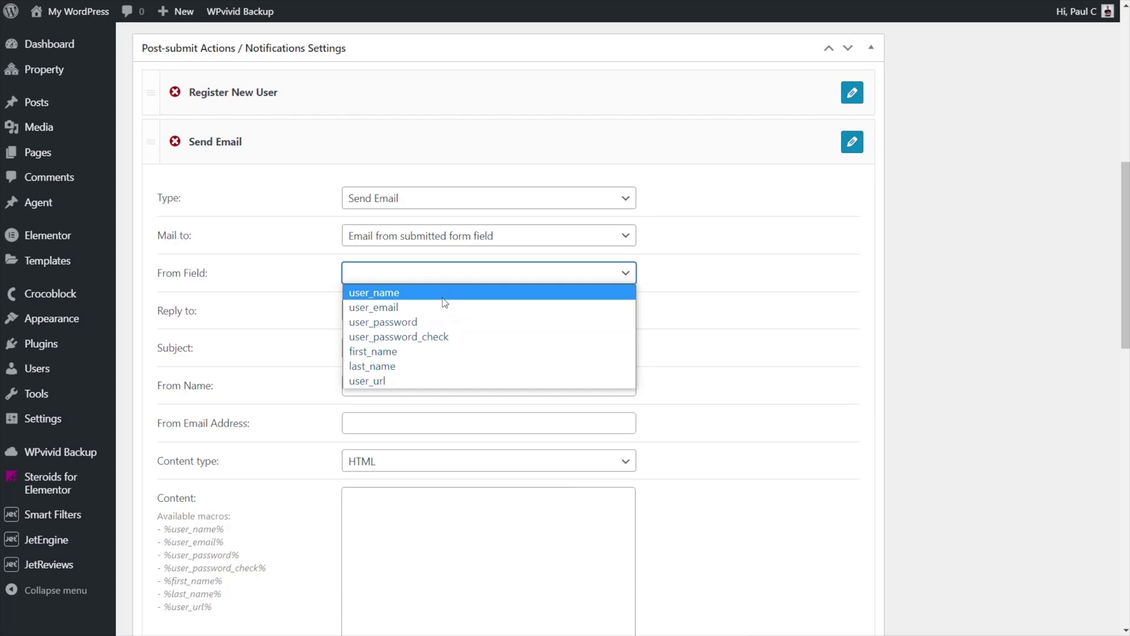
click(453, 292)
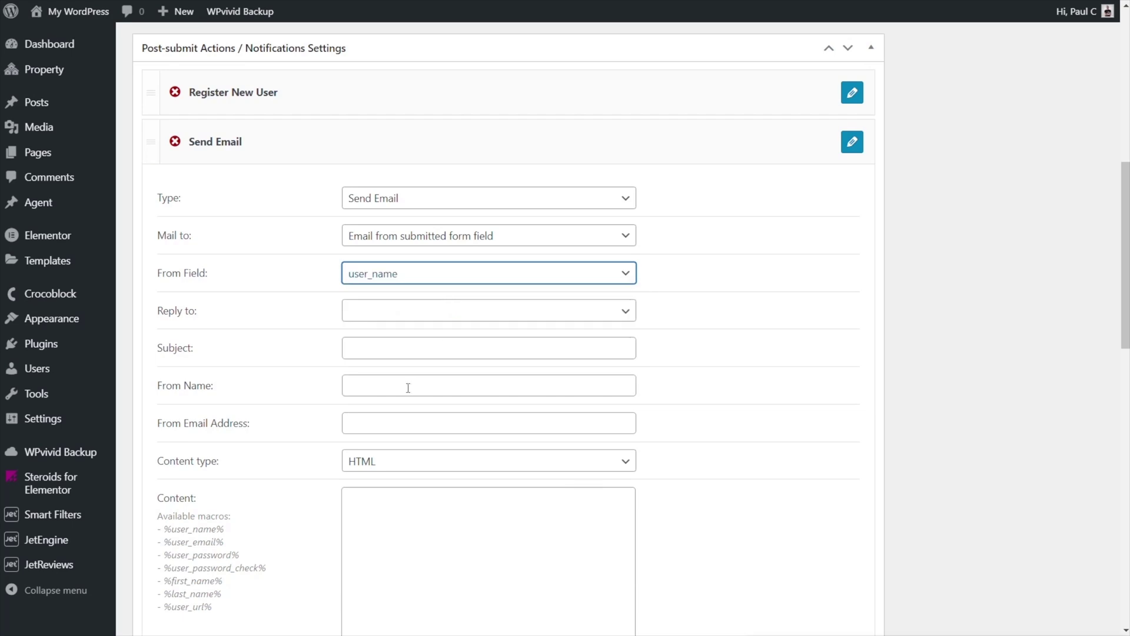
click(235, 423)
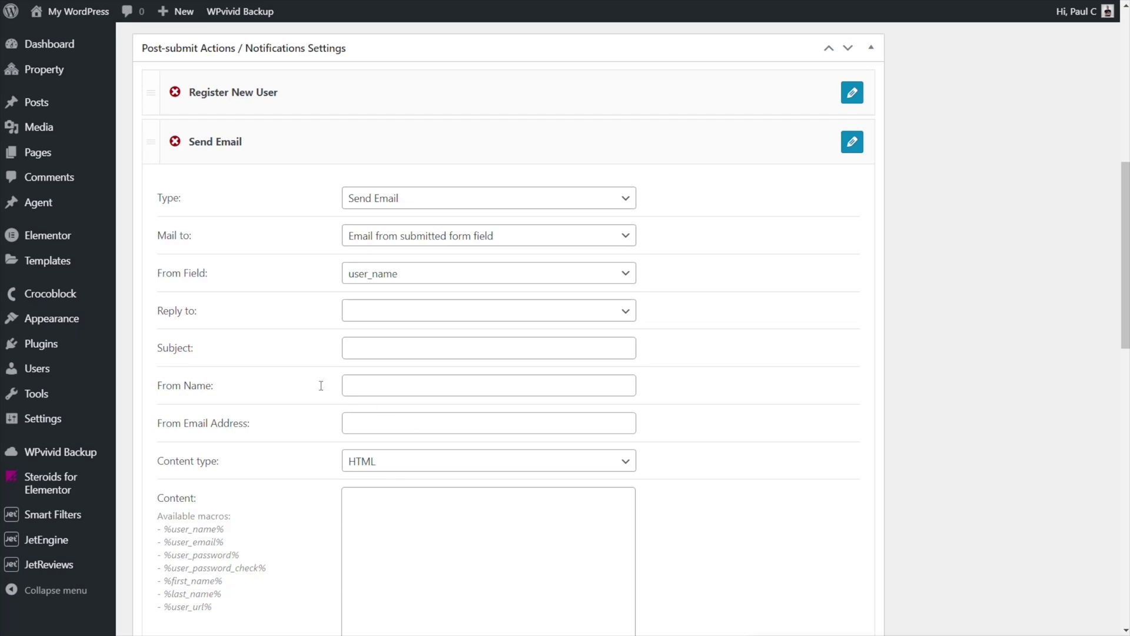
click(383, 349)
text(Your registration - %first_name%)
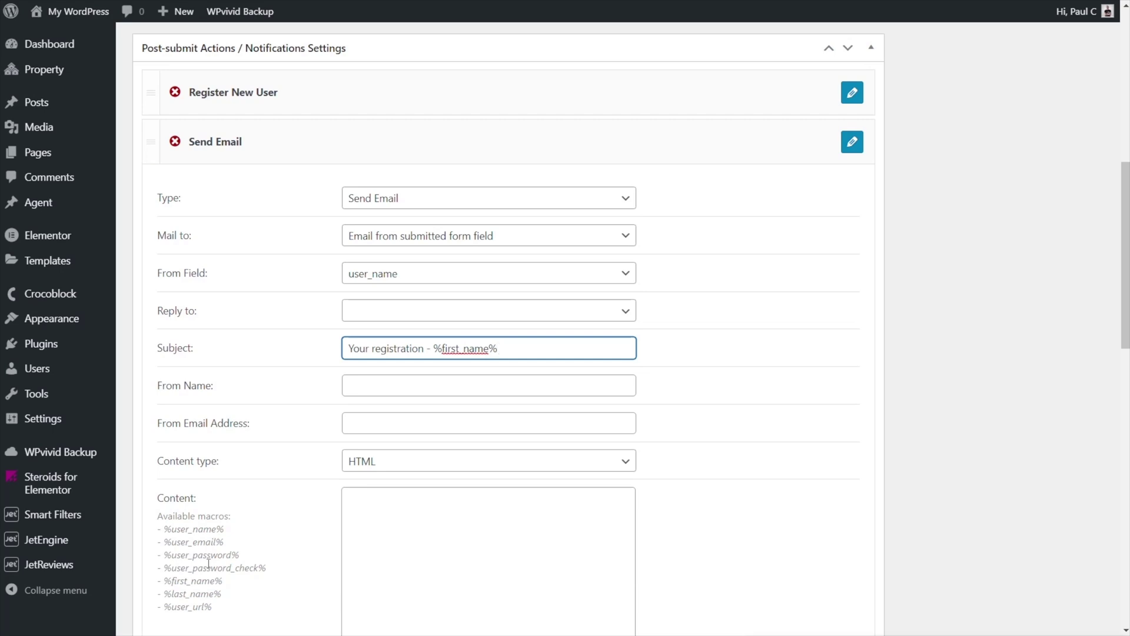
- Enter the sender email address and keep HTML as the content type
click(369, 422)
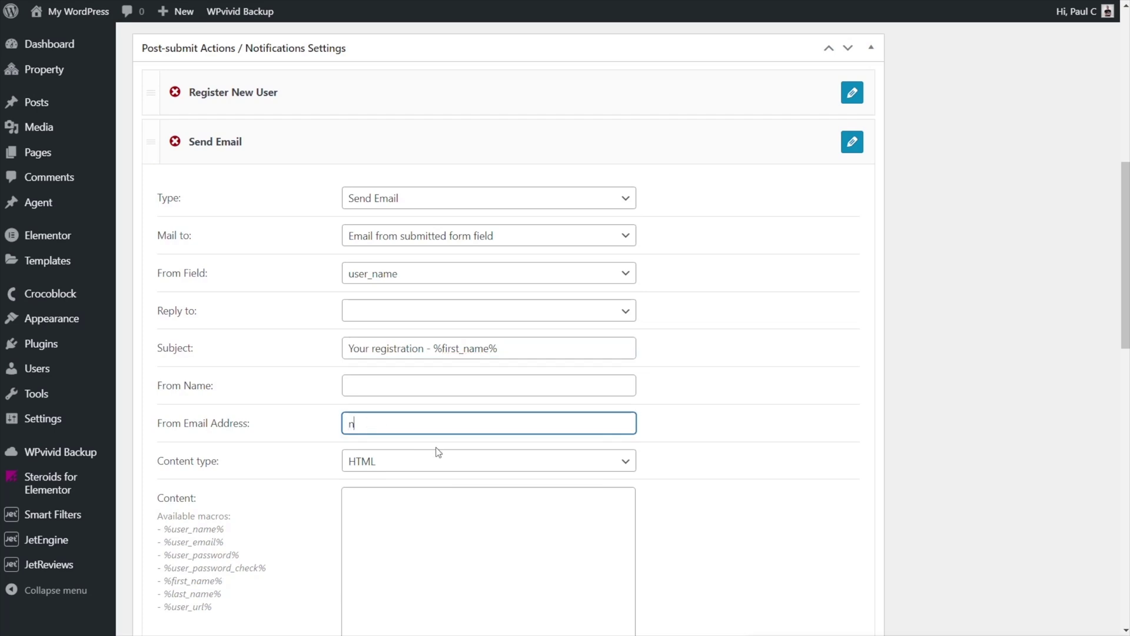
click(361, 421)
key(BackSpace)
text(@)
click(401, 466)
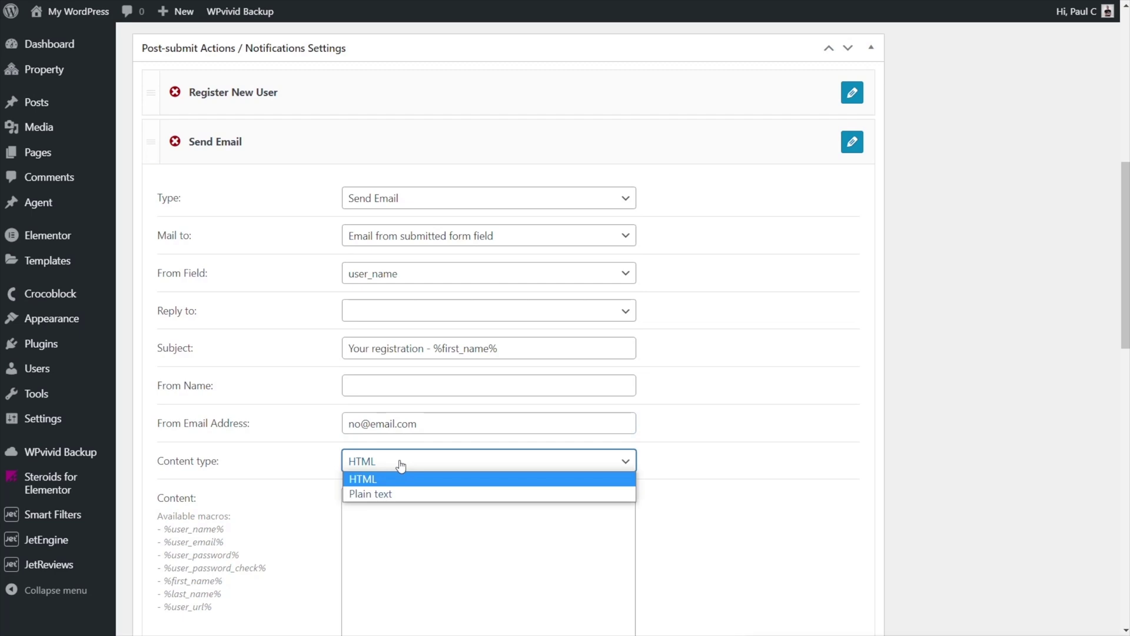
click(306, 588)
- Paste a body listing username, email, name and user URL macros, then apply the changes
scroll(306, 588, down, 3)
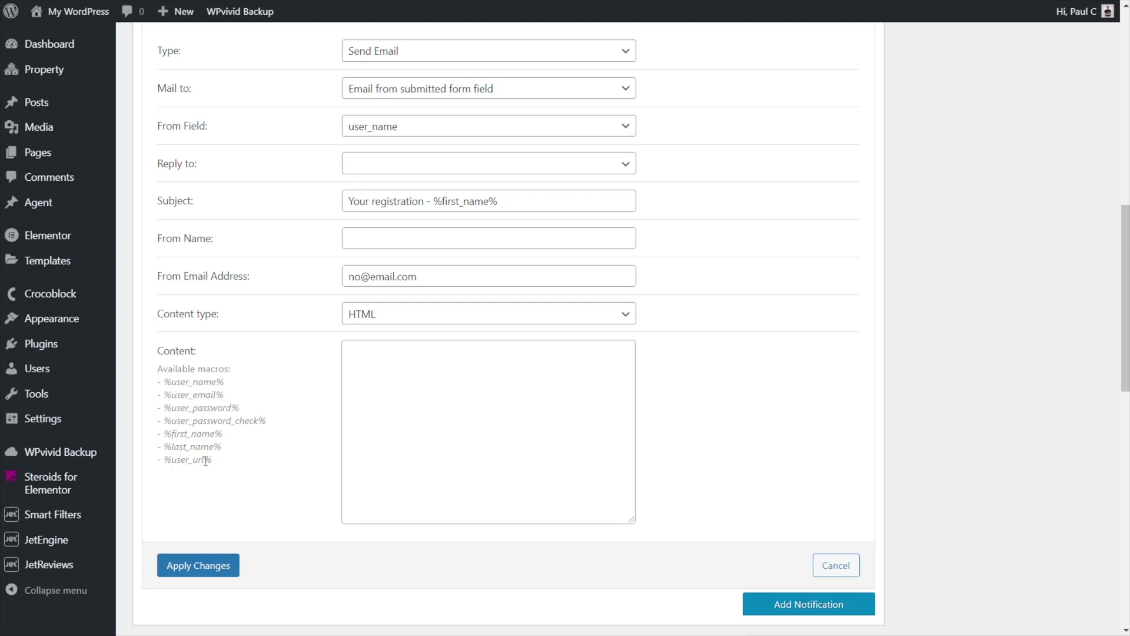
scroll(227, 372, up, 7)
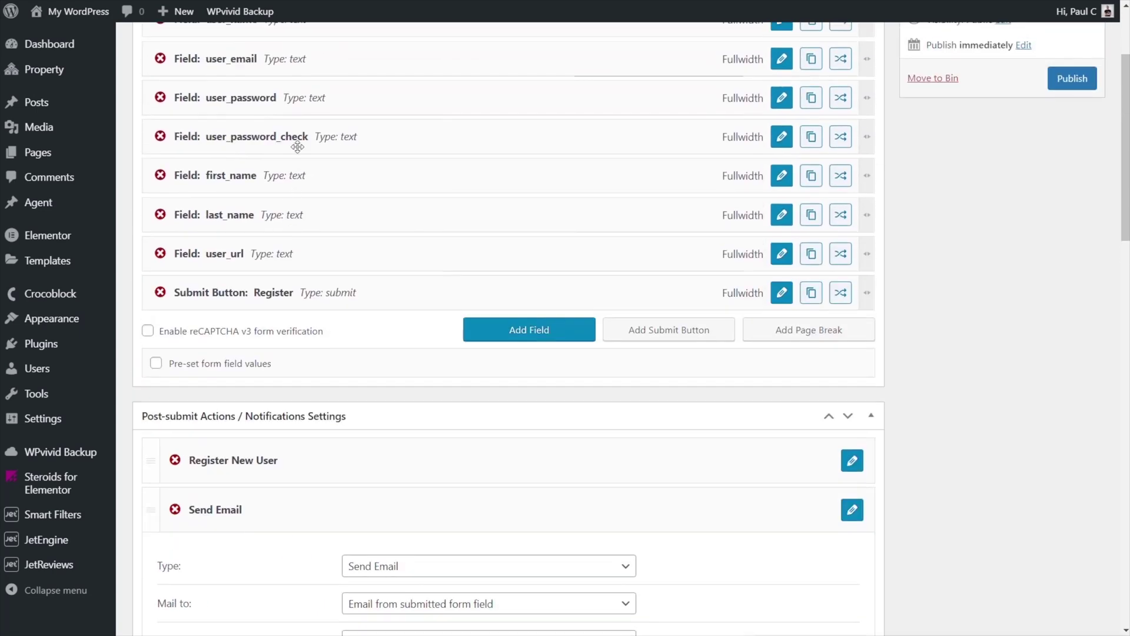
scroll(269, 370, down, 5)
scroll(269, 382, down, 5)
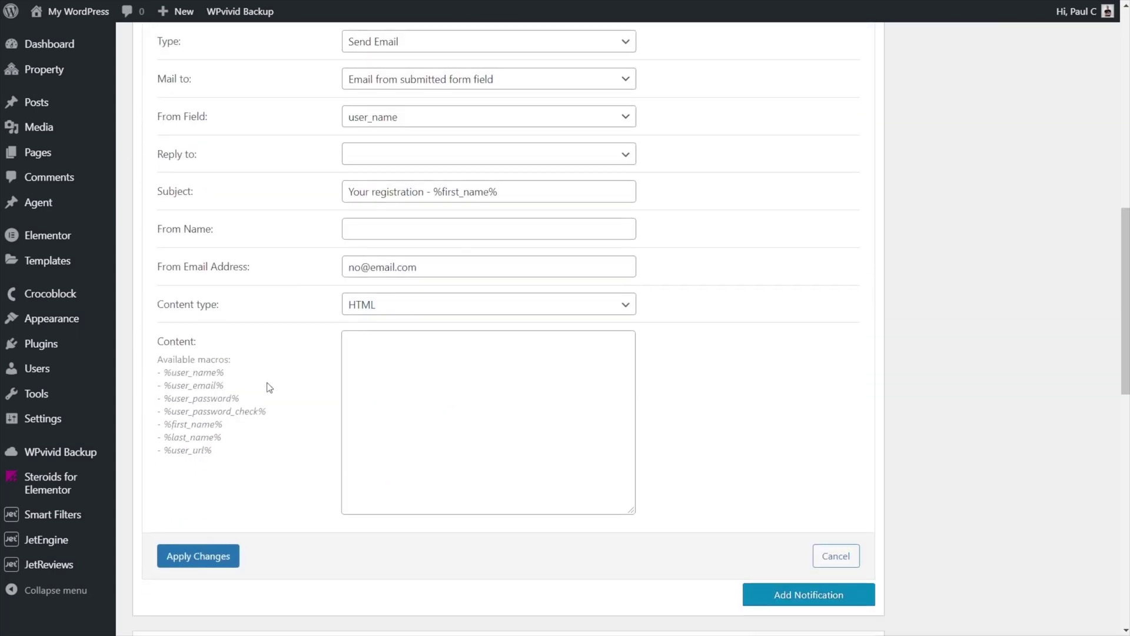
click(361, 315)
text(Your registration details:  - Username: %user_name% - Email: %Email% - Name %first_name% %last_name% - User URL: %user_url%)
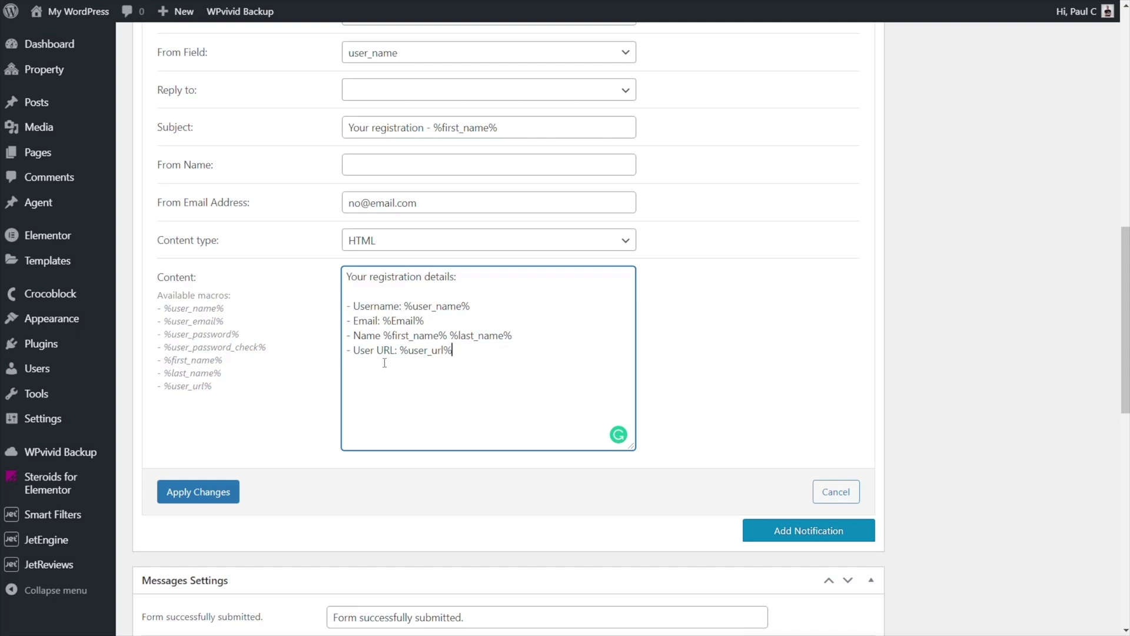
click(312, 440)
scroll(315, 448, up, 4)
scroll(824, 453, down, 5)
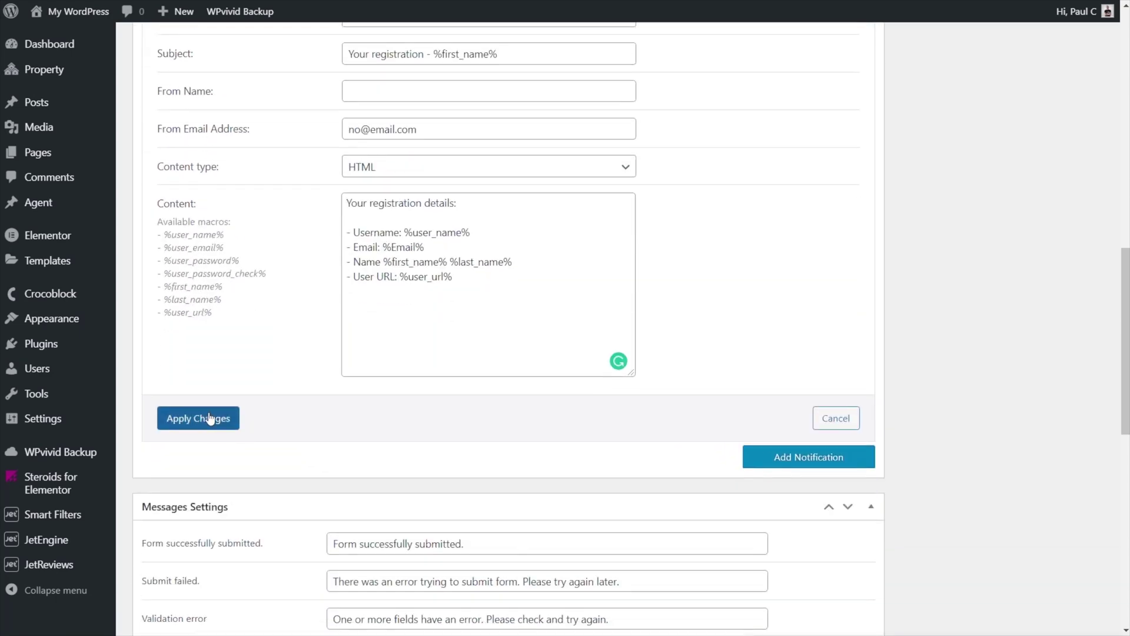
click(206, 418)
scroll(353, 469, up, 5)
scroll(365, 471, up, 5)
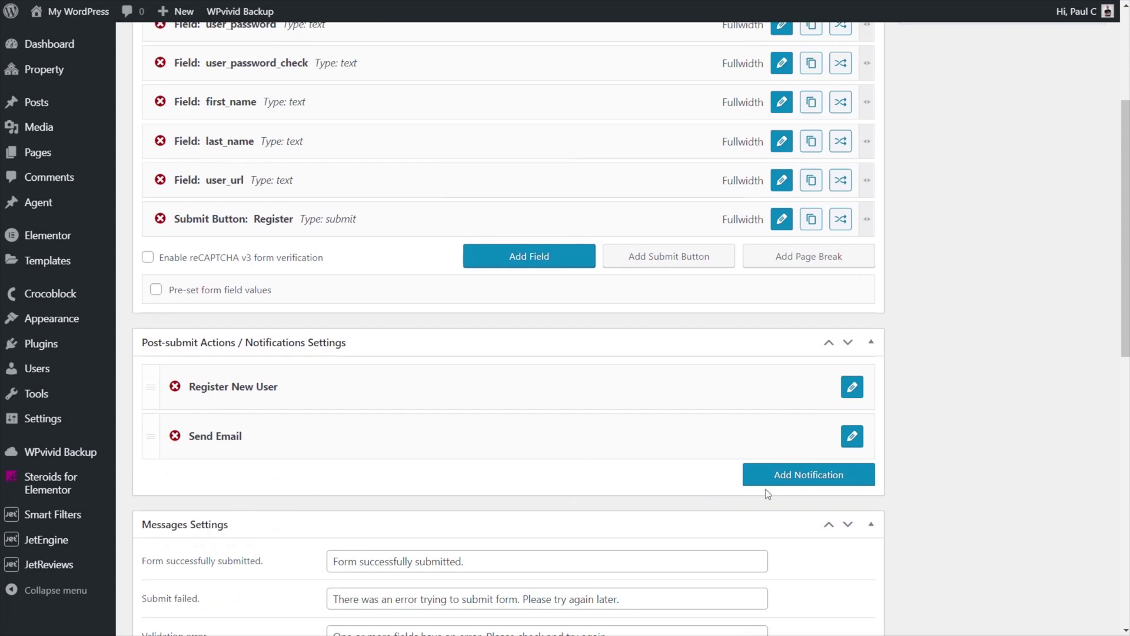
- Add another post-submit notification and set its type to Redirect to Page
click(792, 477)
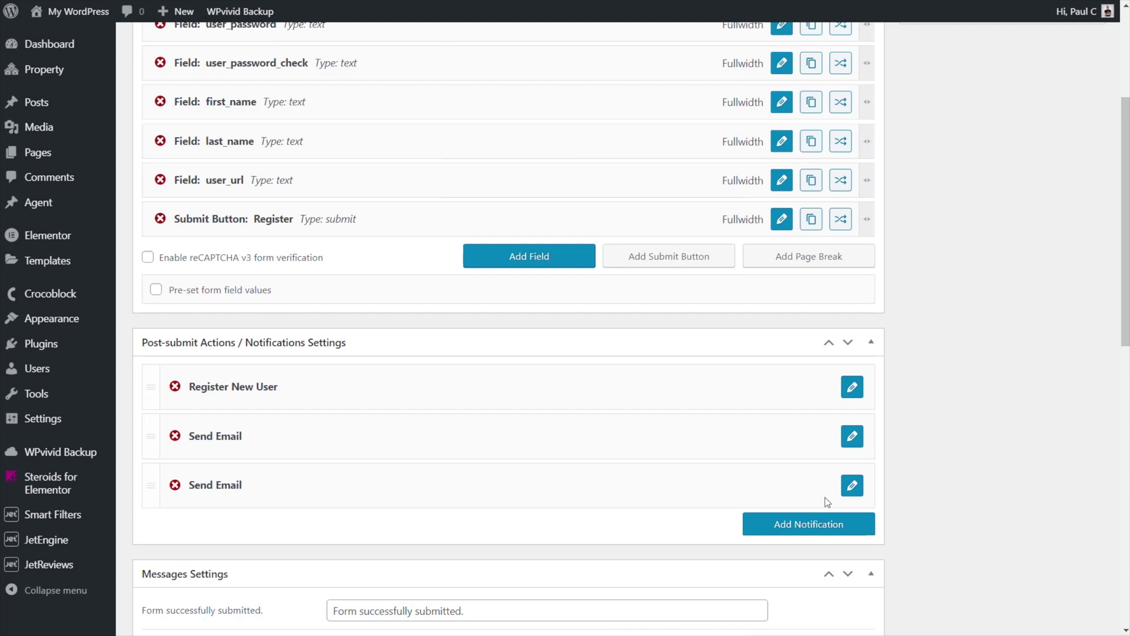
click(851, 485)
scroll(883, 485, down, 5)
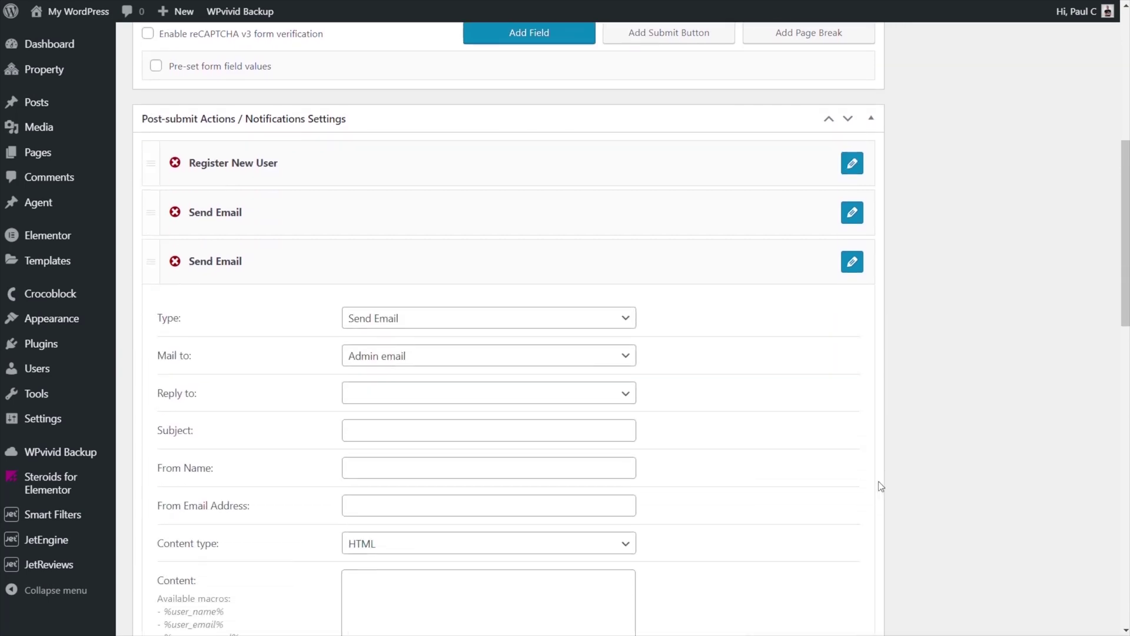
click(489, 247)
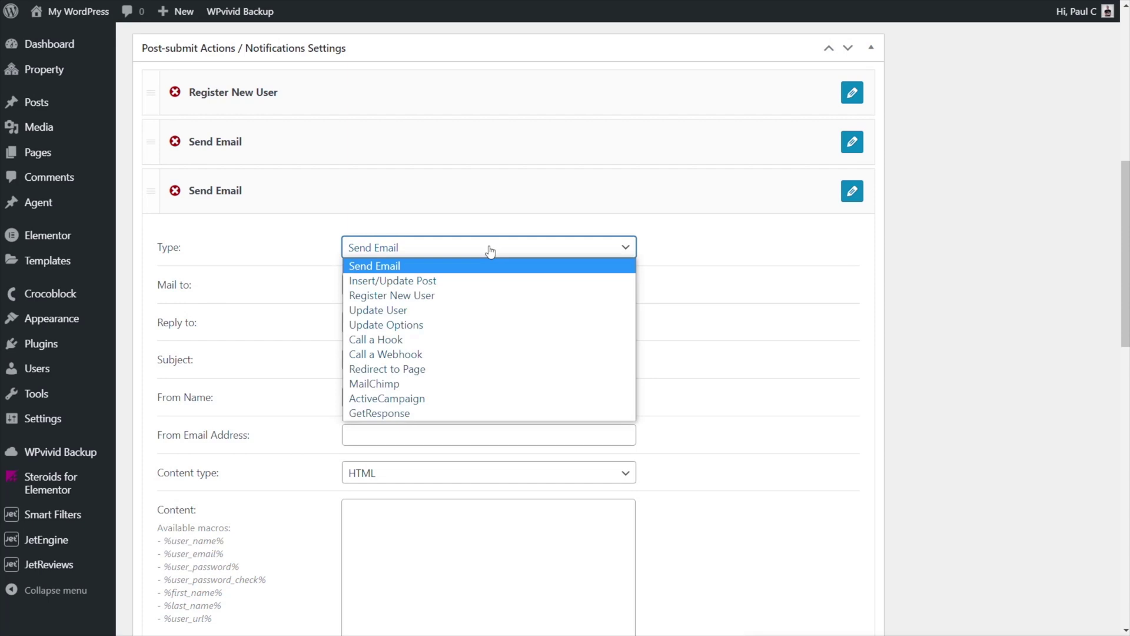
click(436, 368)
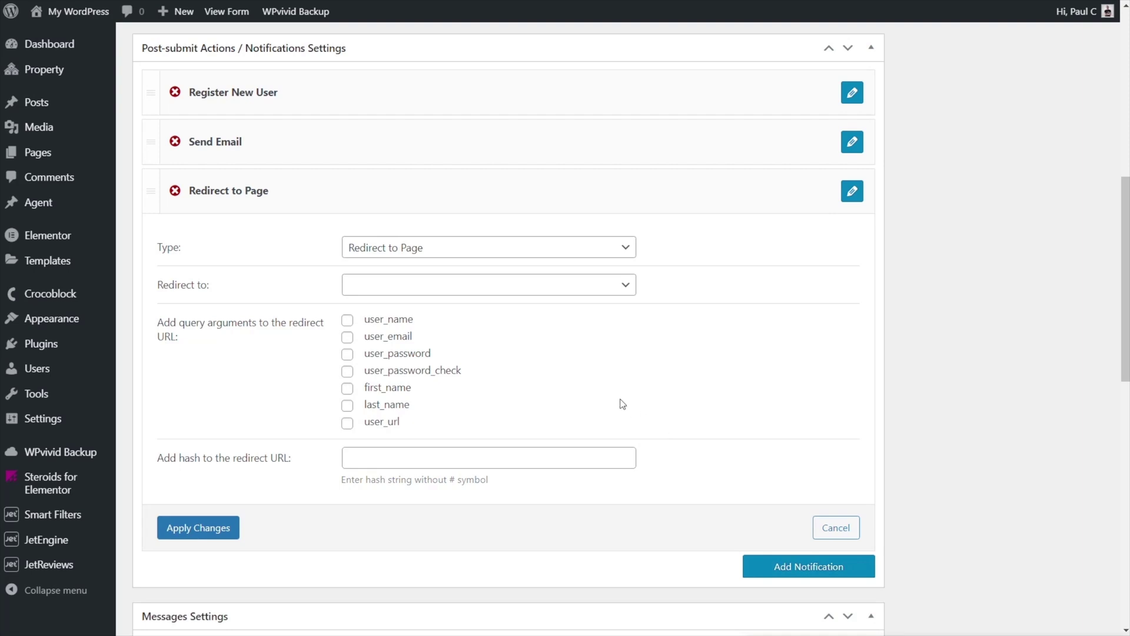
- Redirect to the static page Registration Completed and apply the changes
click(426, 291)
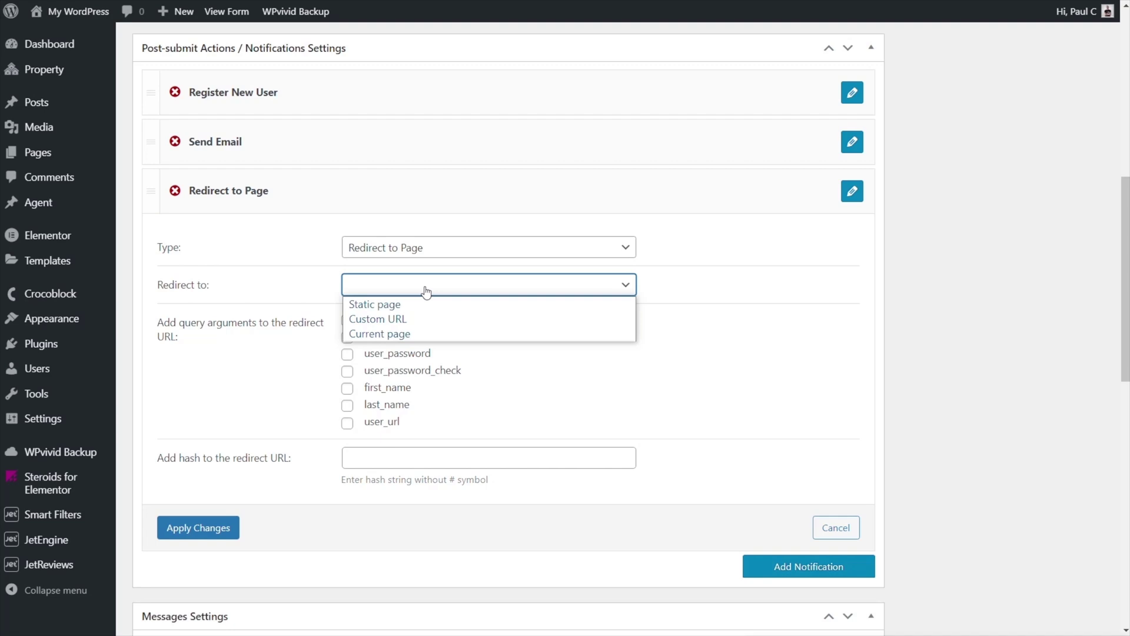
click(712, 419)
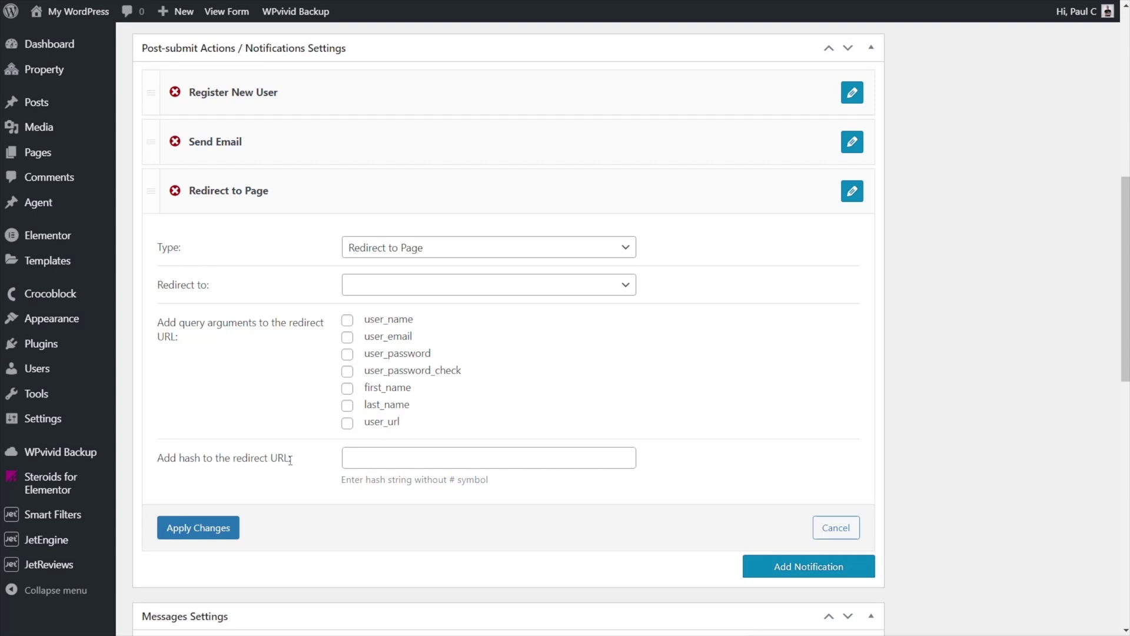
click(425, 287)
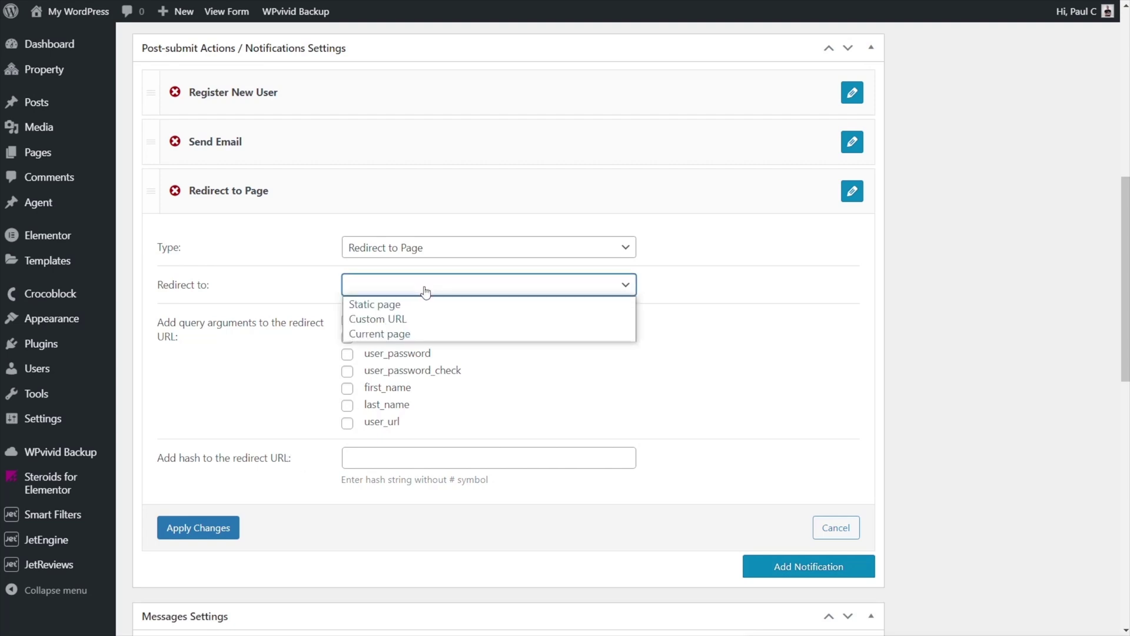
click(422, 304)
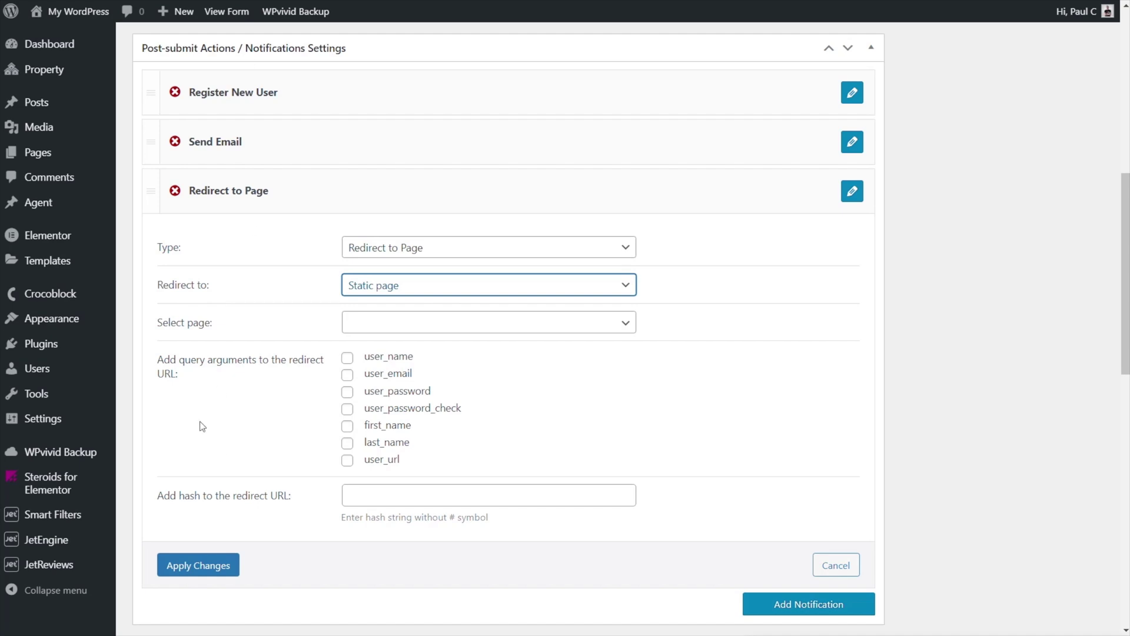
click(465, 324)
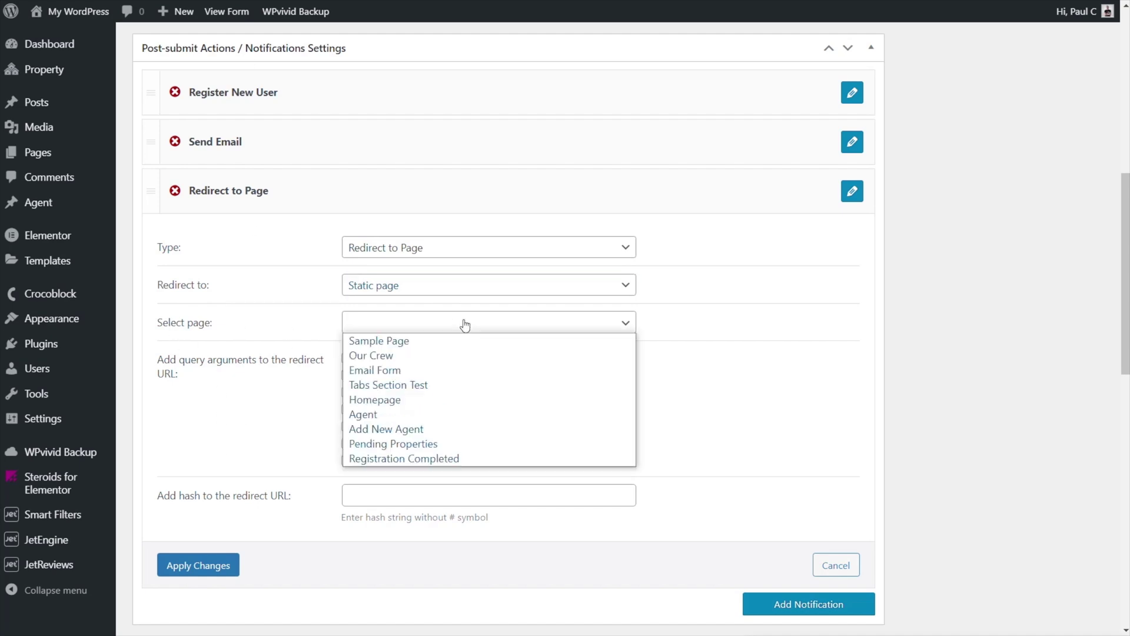
click(440, 462)
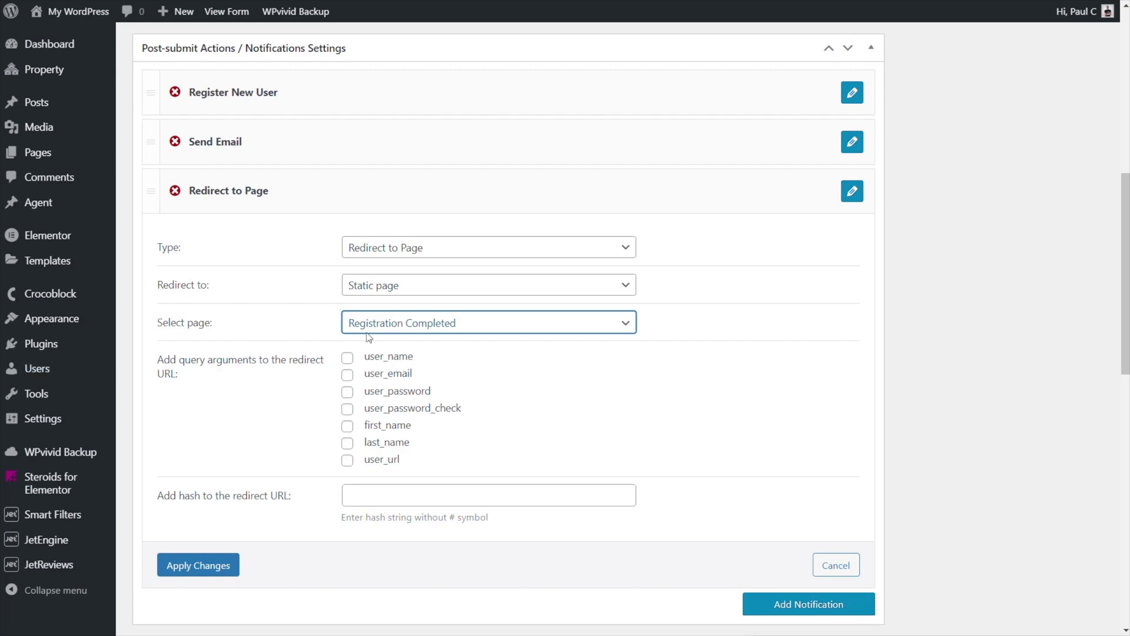
click(201, 572)
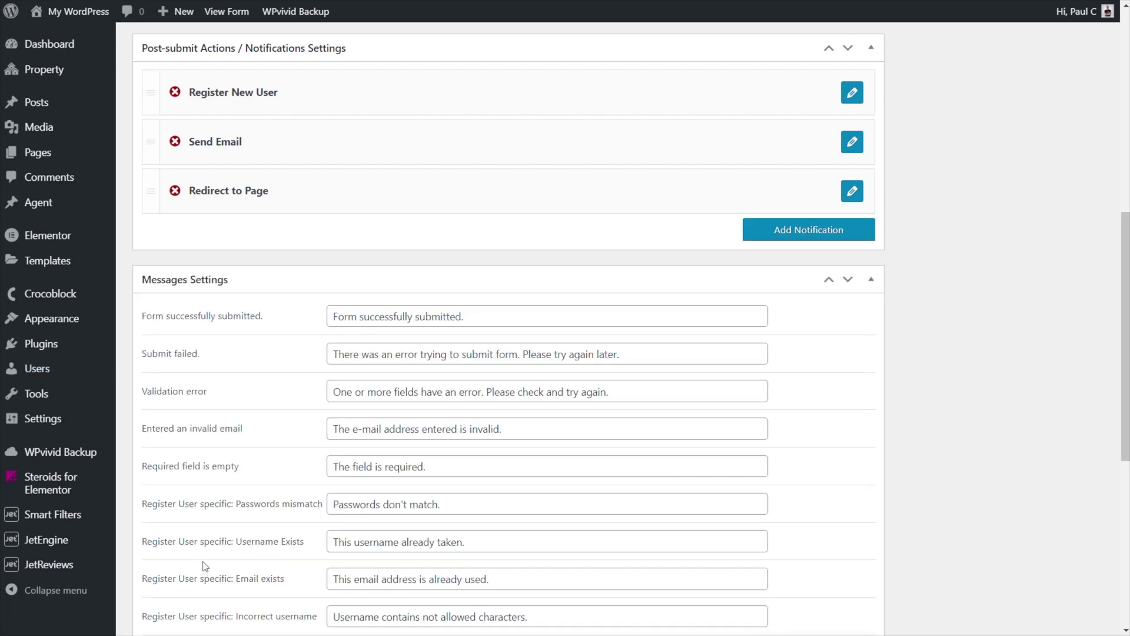
- Update the registration form to save its three post-submit actions
scroll(237, 524, up, 4)
scroll(237, 523, up, 5)
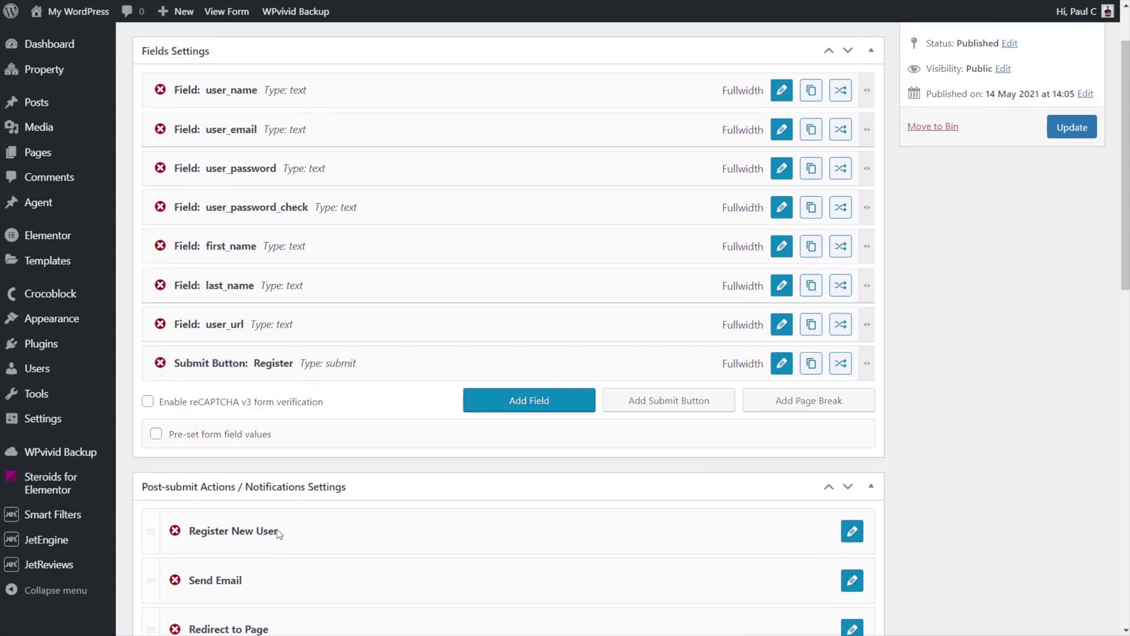
scroll(353, 476, down, 3)
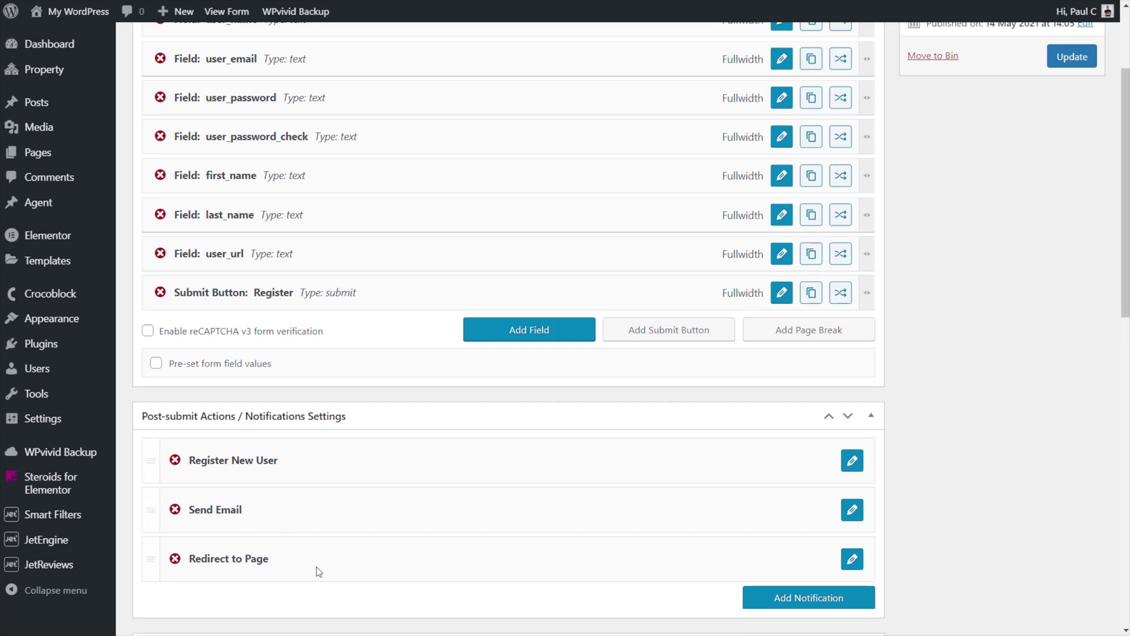
click(1072, 56)
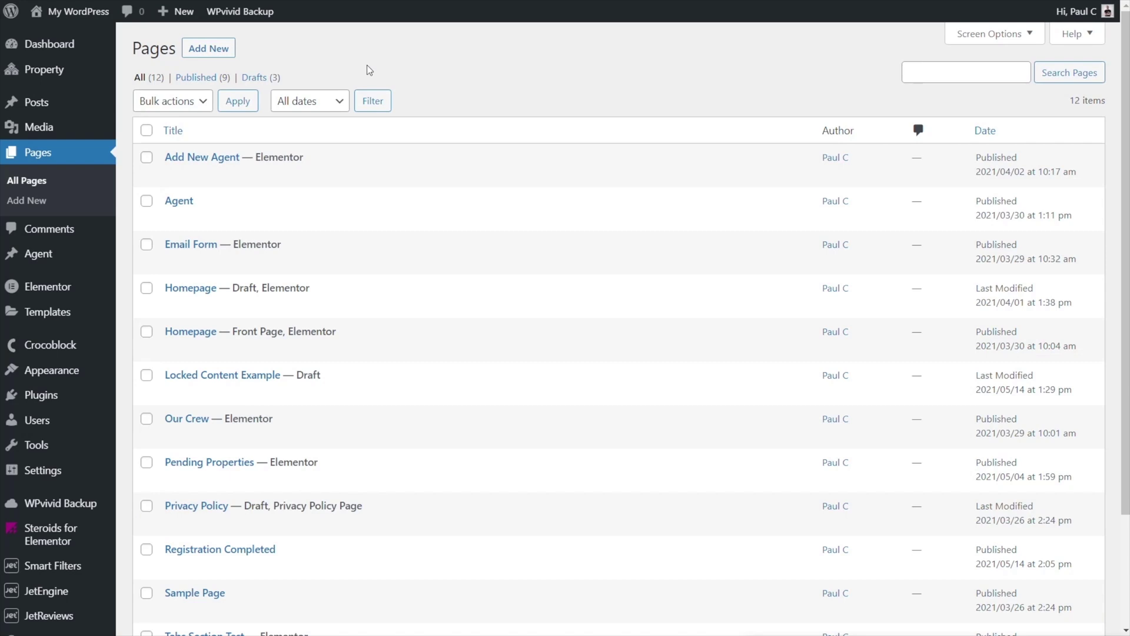
- Publish a new page titled 'Registration' and open it with Elementor
click(215, 53)
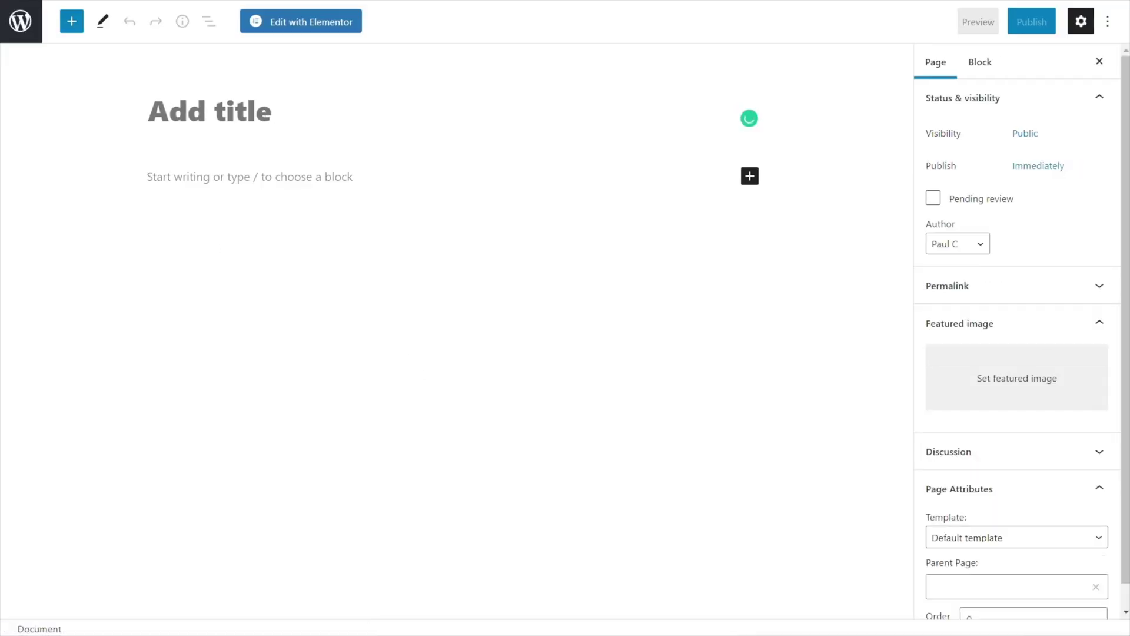
text(Regis)
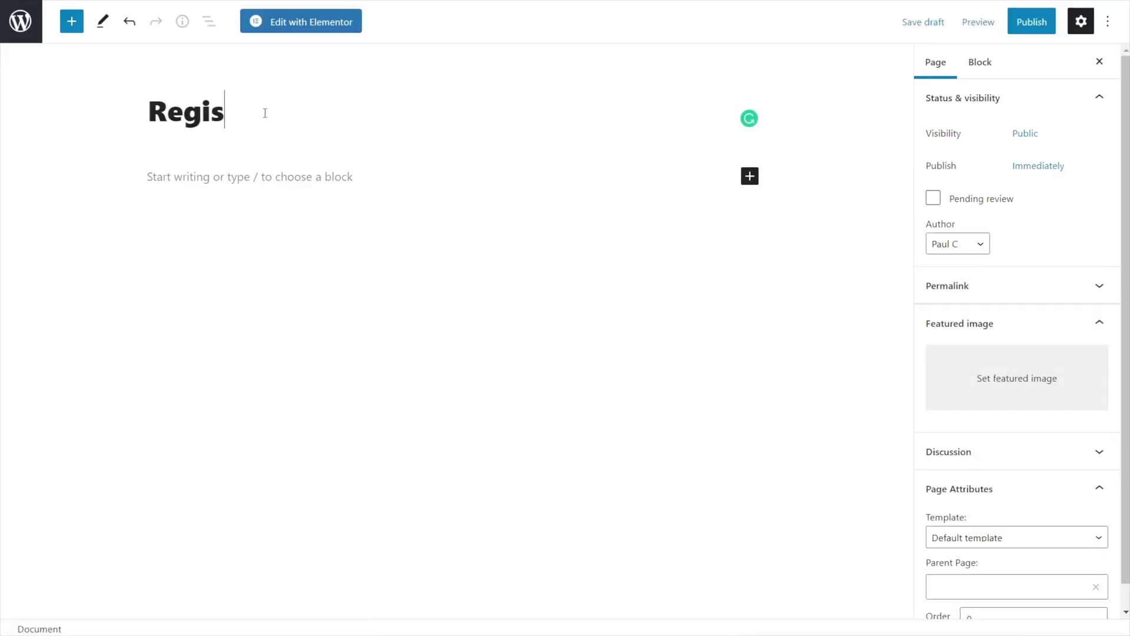
text(tration)
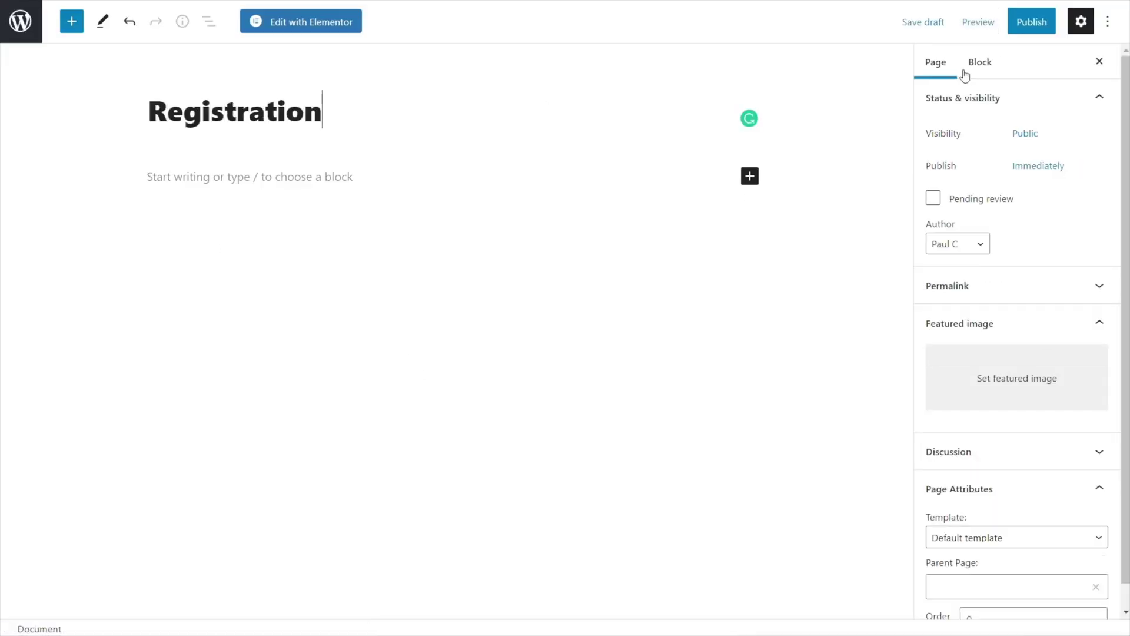
click(1018, 26)
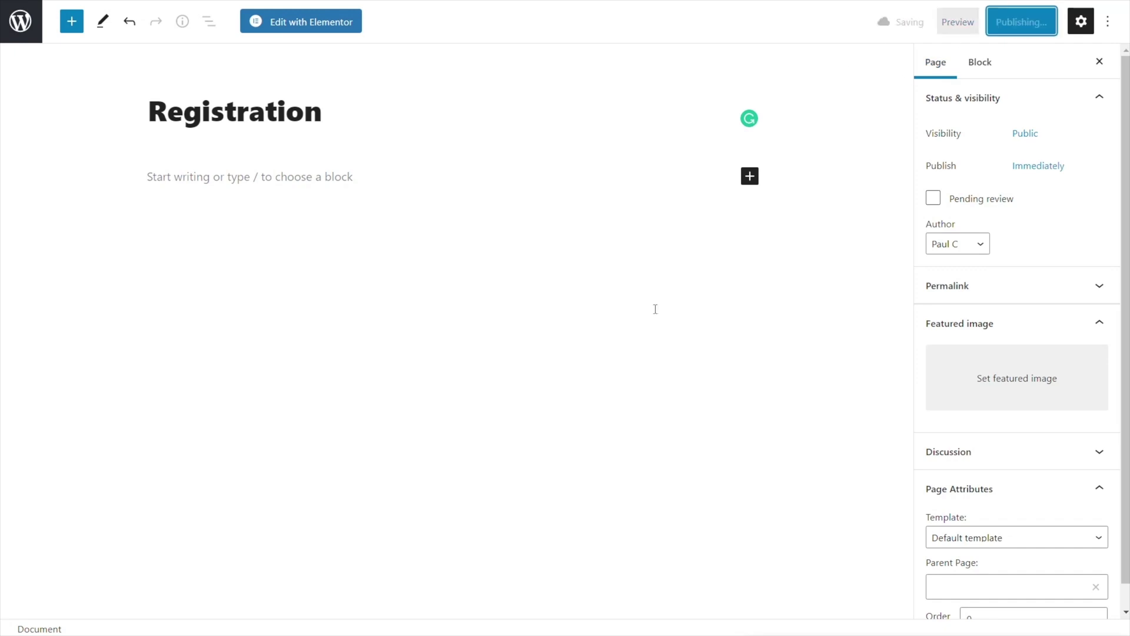
click(298, 25)
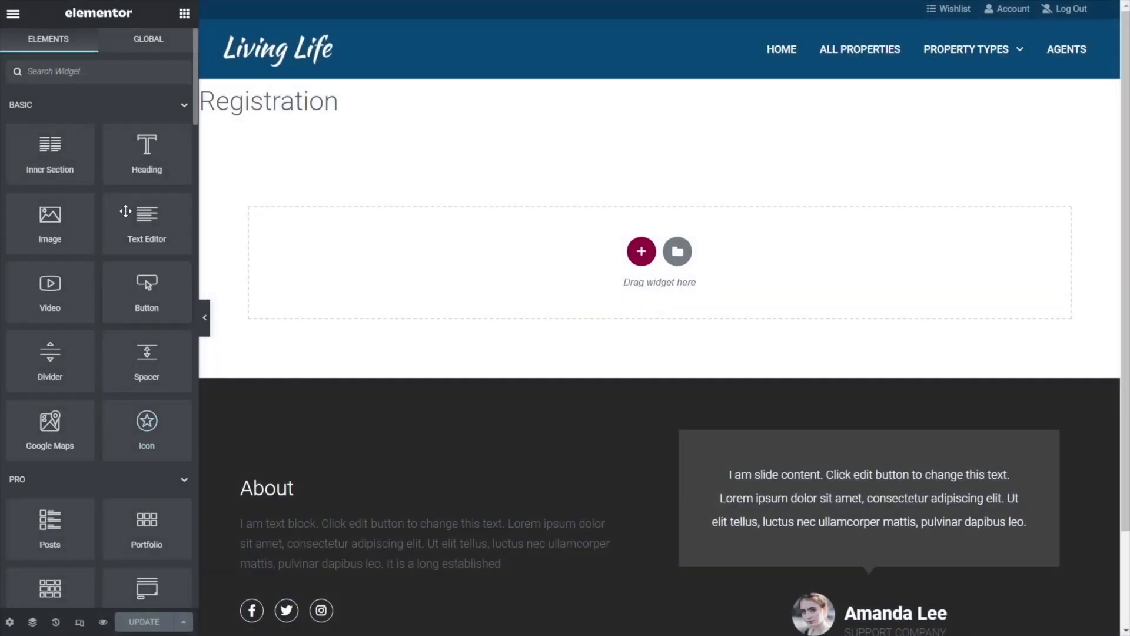
- Drop a JetEngine Form widget onto the page showing the Register New User form
click(123, 74)
text(form)
drag(57, 246, 353, 303)
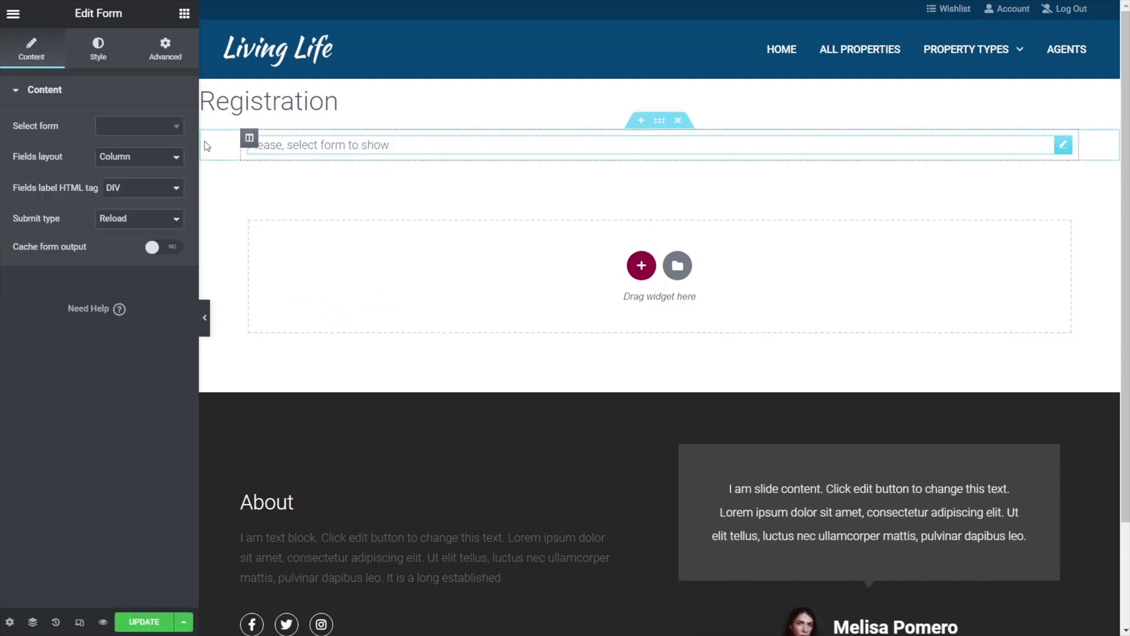
click(155, 126)
text(regi)
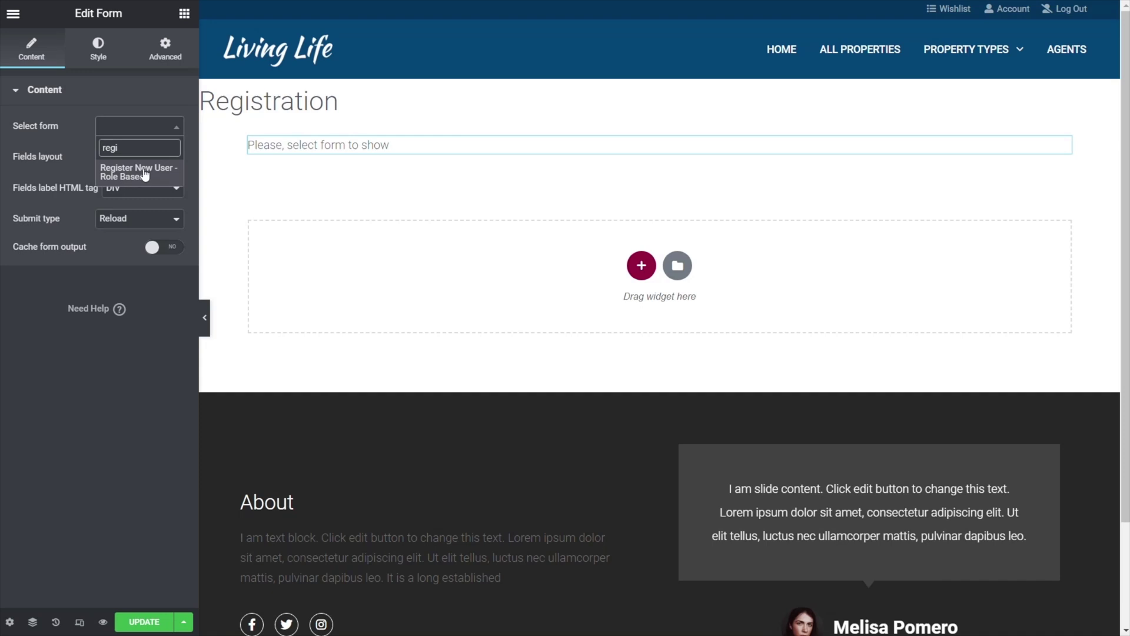
click(145, 174)
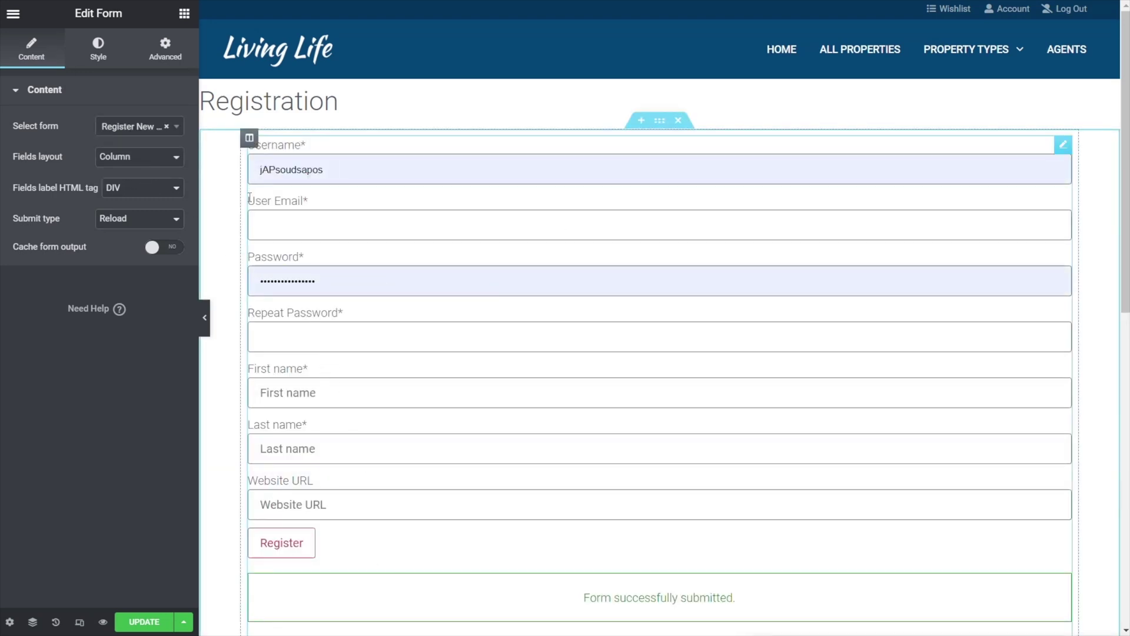
click(10, 624)
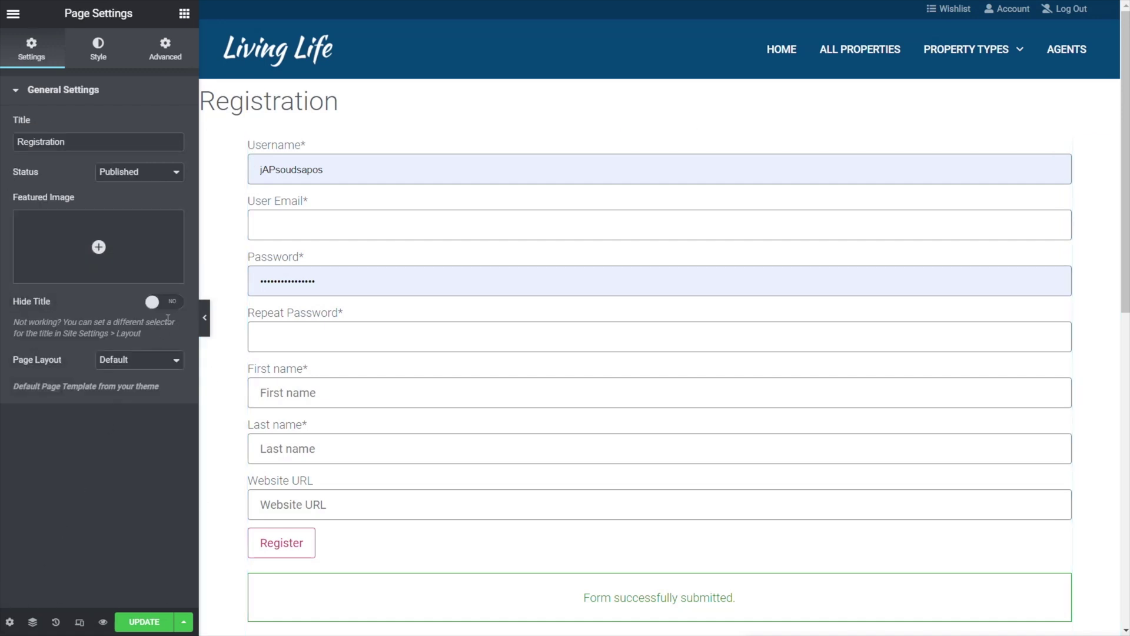
- Hide the page title and give the form's section width 1000 and a top margin of 50
click(165, 302)
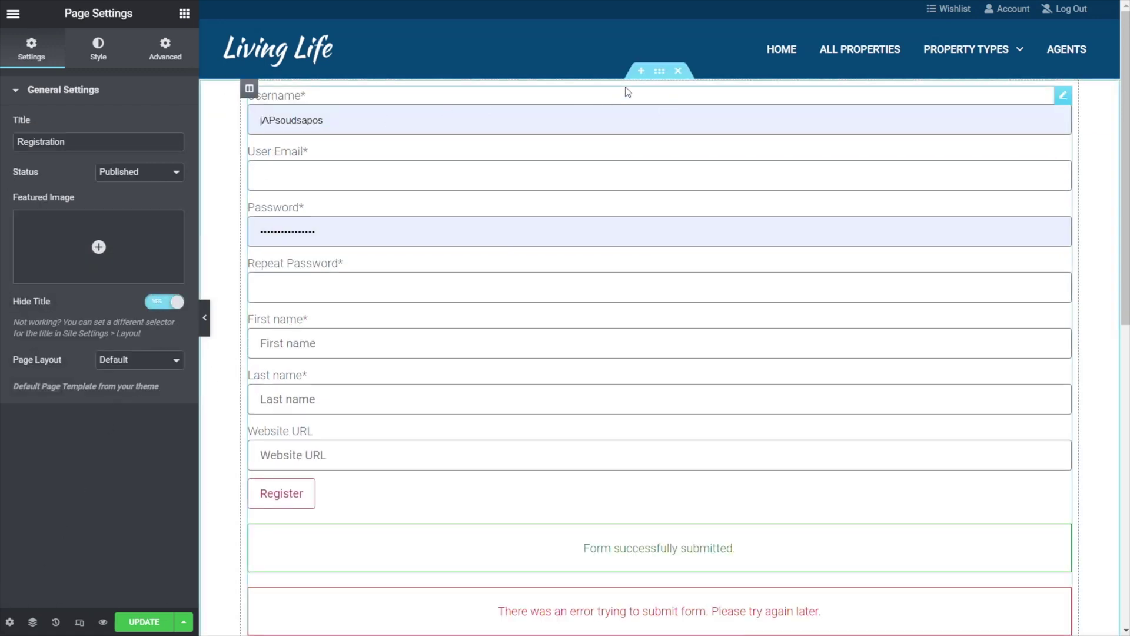
click(659, 70)
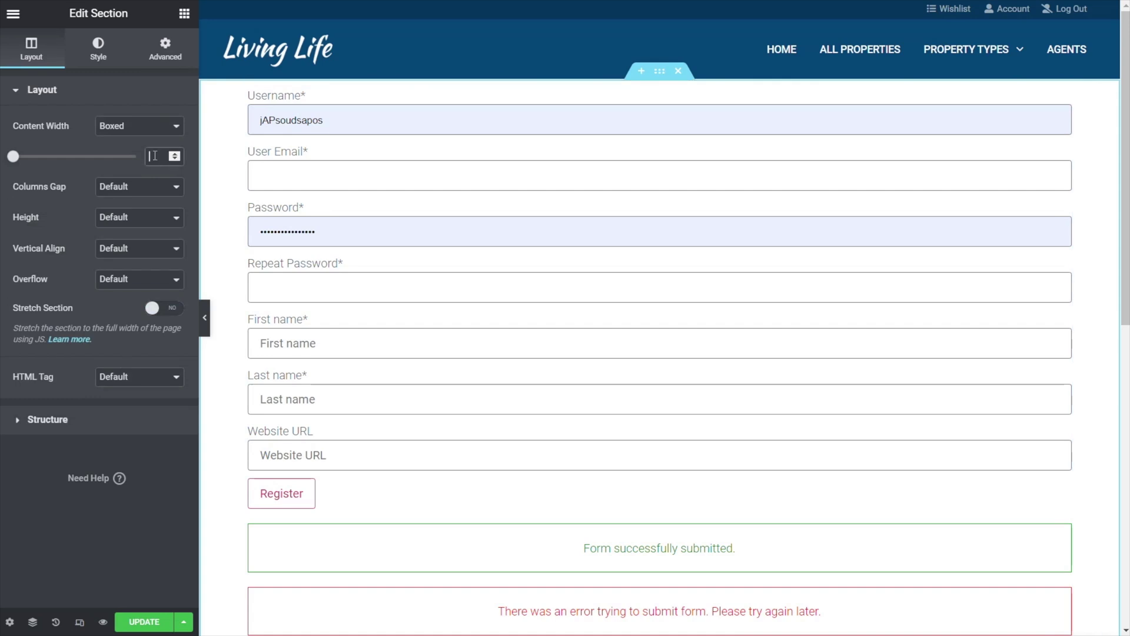
text(1000)
click(166, 59)
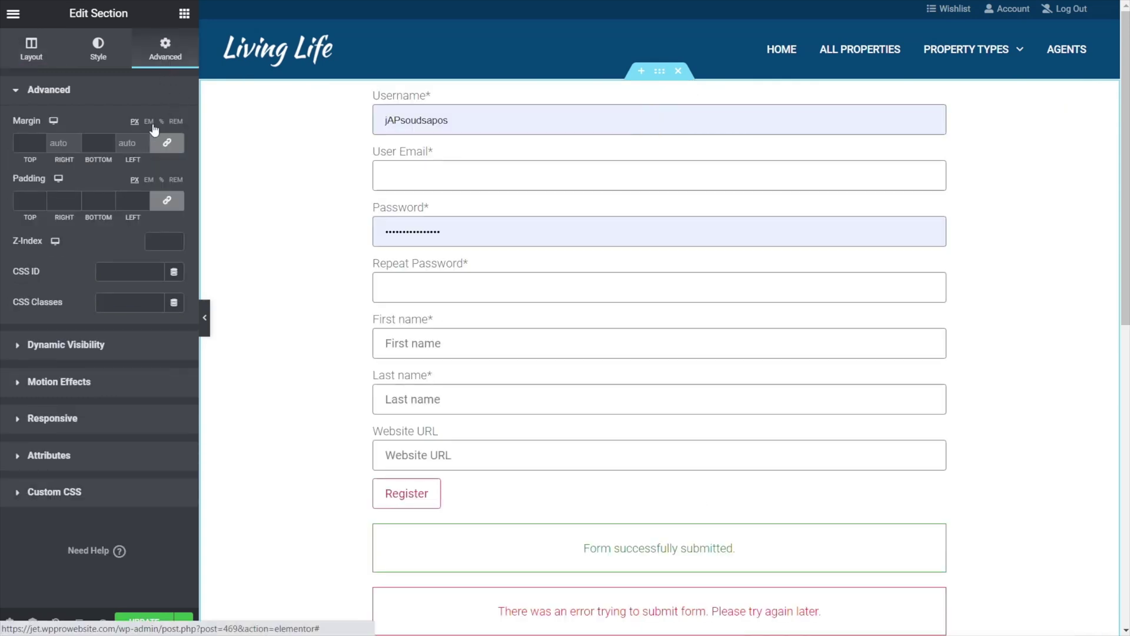
click(24, 143)
text(50)
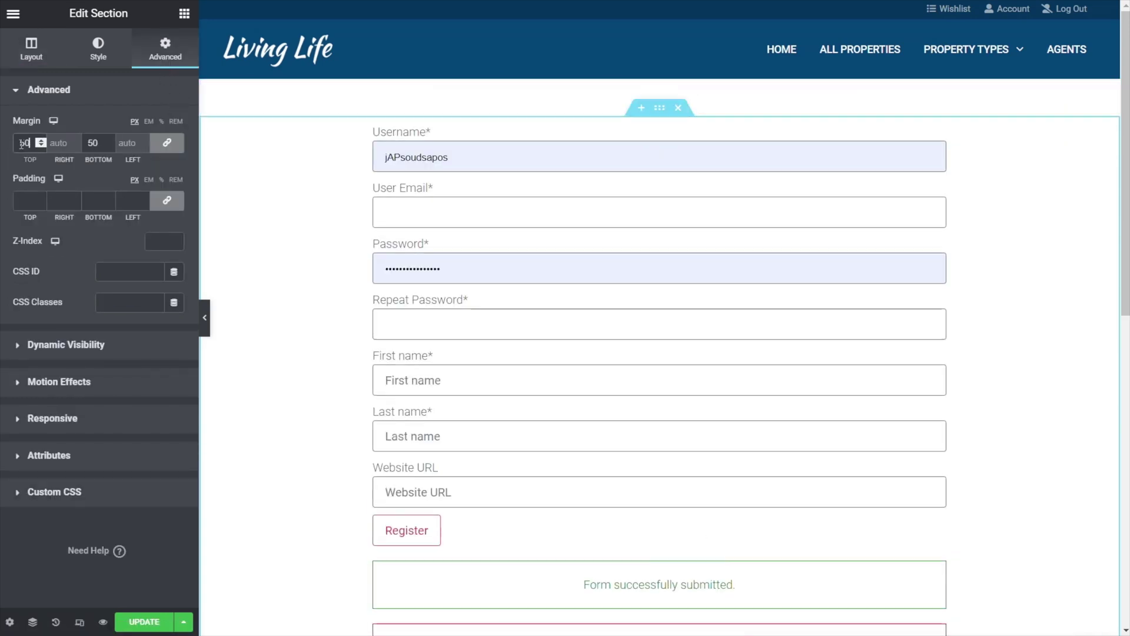
- Pad the form's column with 50 and save the page
click(375, 125)
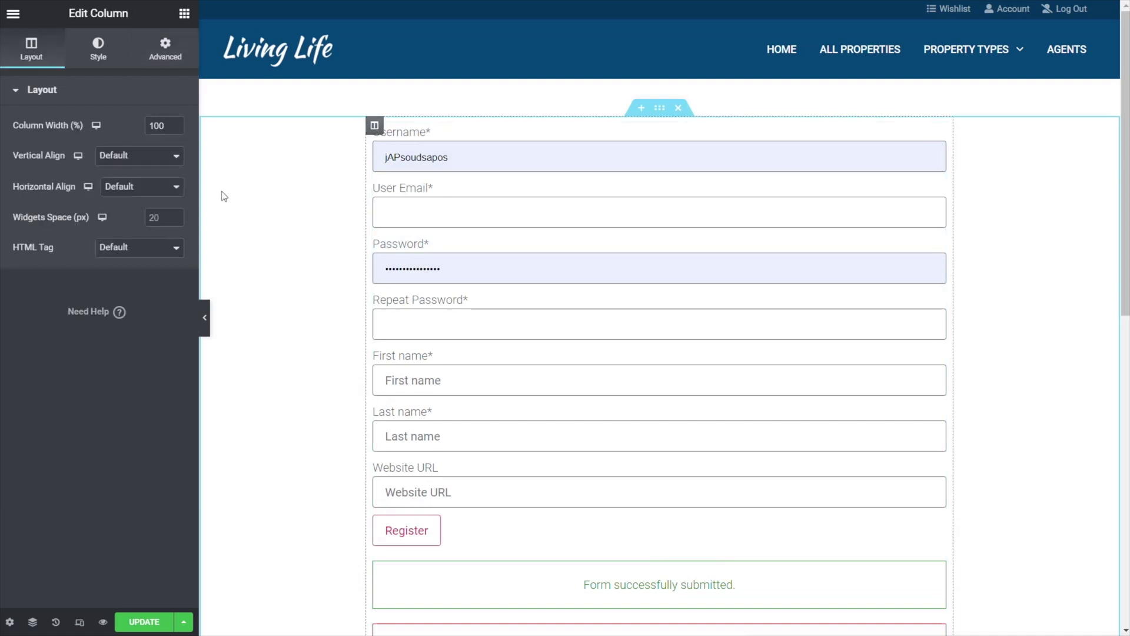
click(165, 53)
click(26, 201)
text(50)
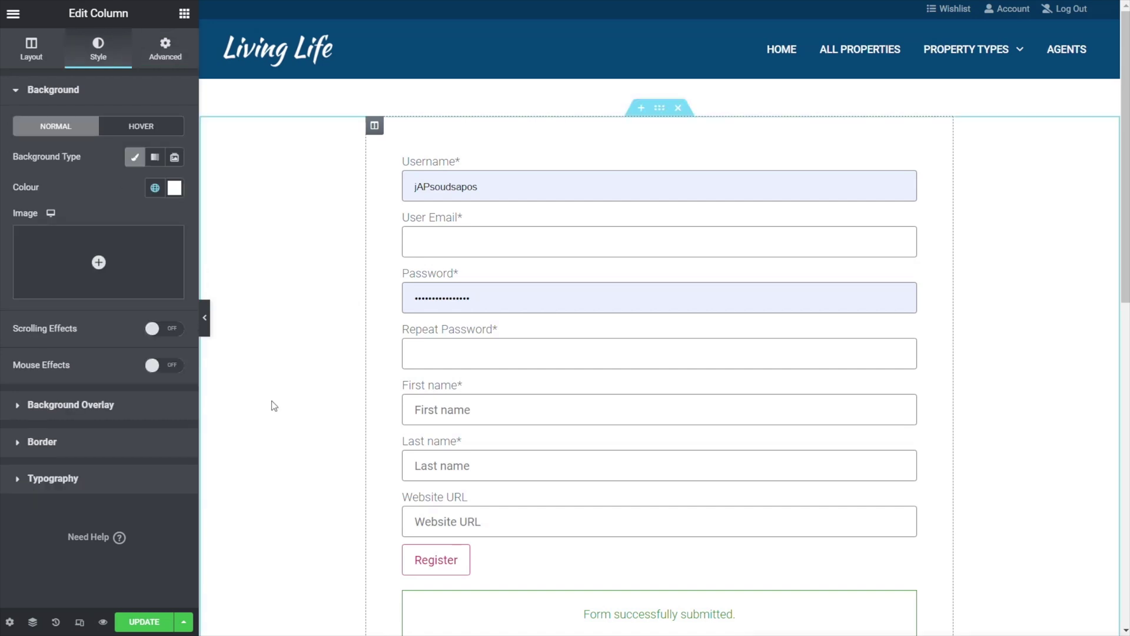
key(ctrl+s)
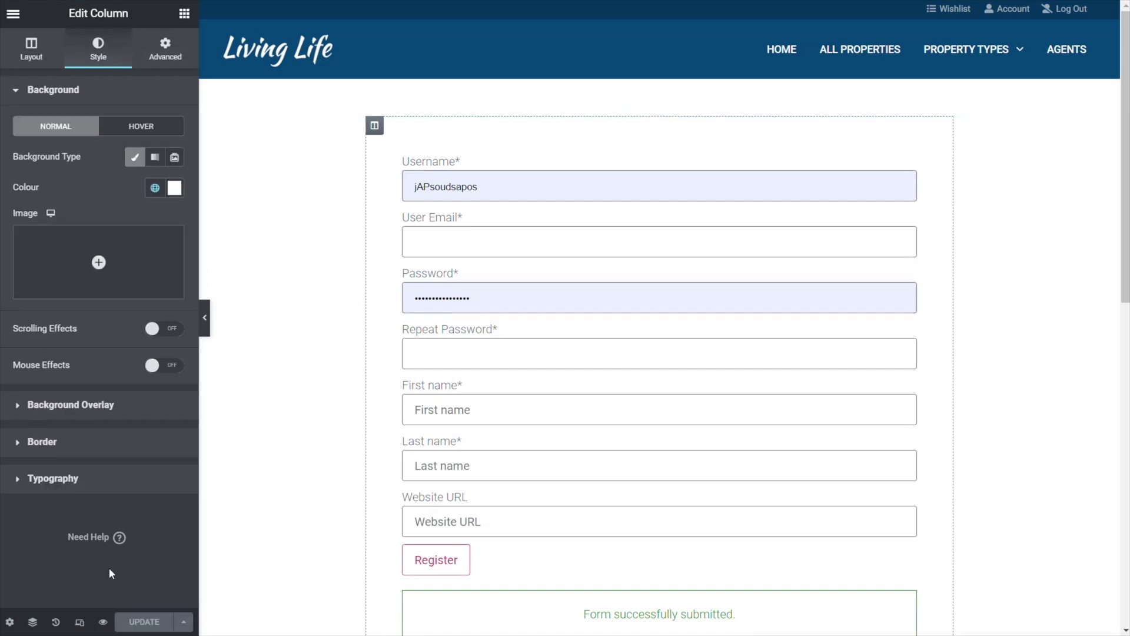
click(103, 623)
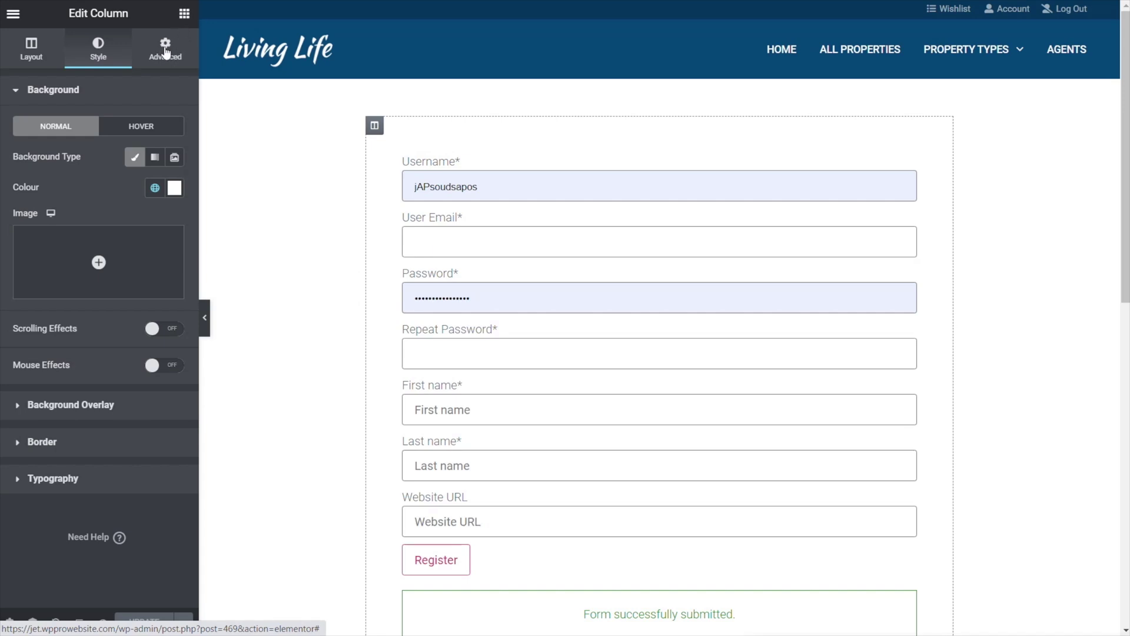
- Place a Heading widget above the form reading 'Register New User'
click(185, 13)
drag(122, 150, 492, 154)
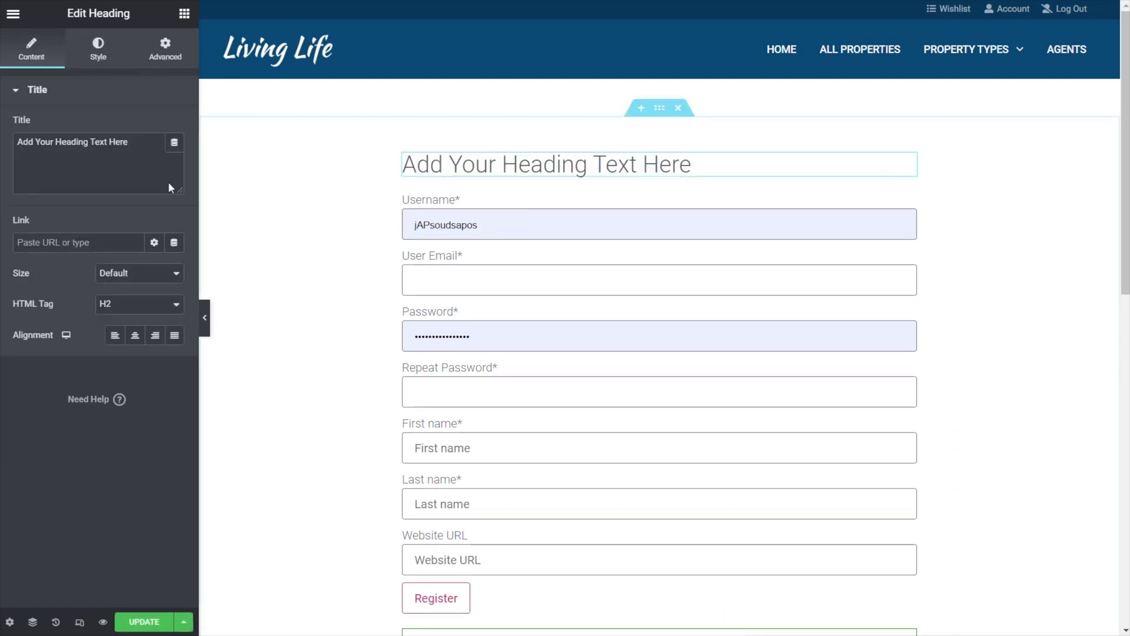
drag(136, 138, 20, 145)
text(Register New User)
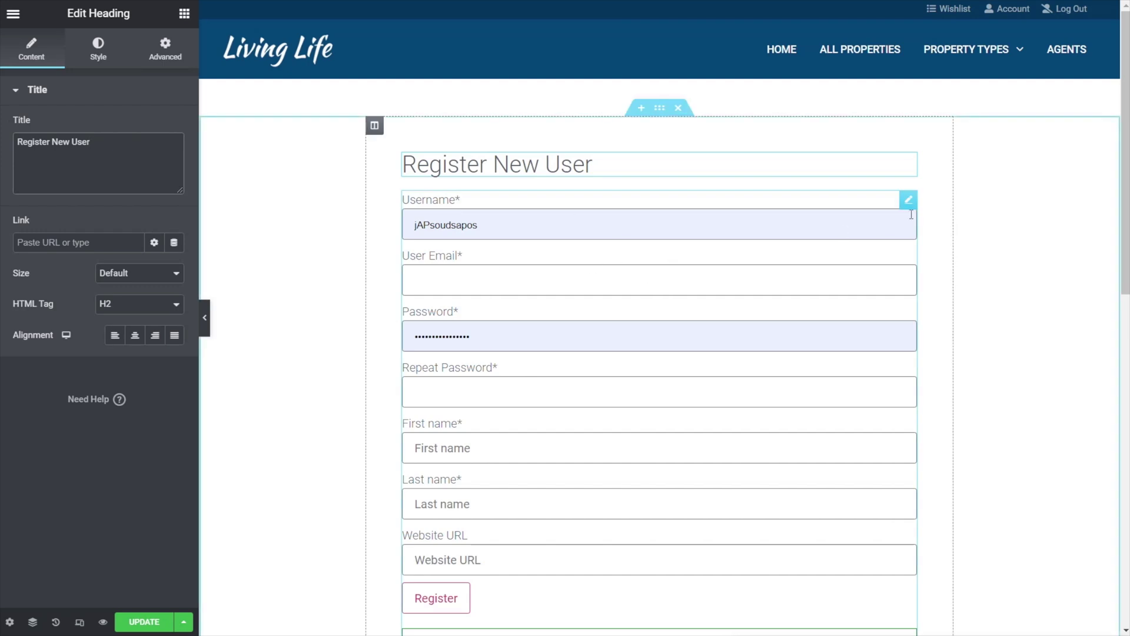
click(908, 201)
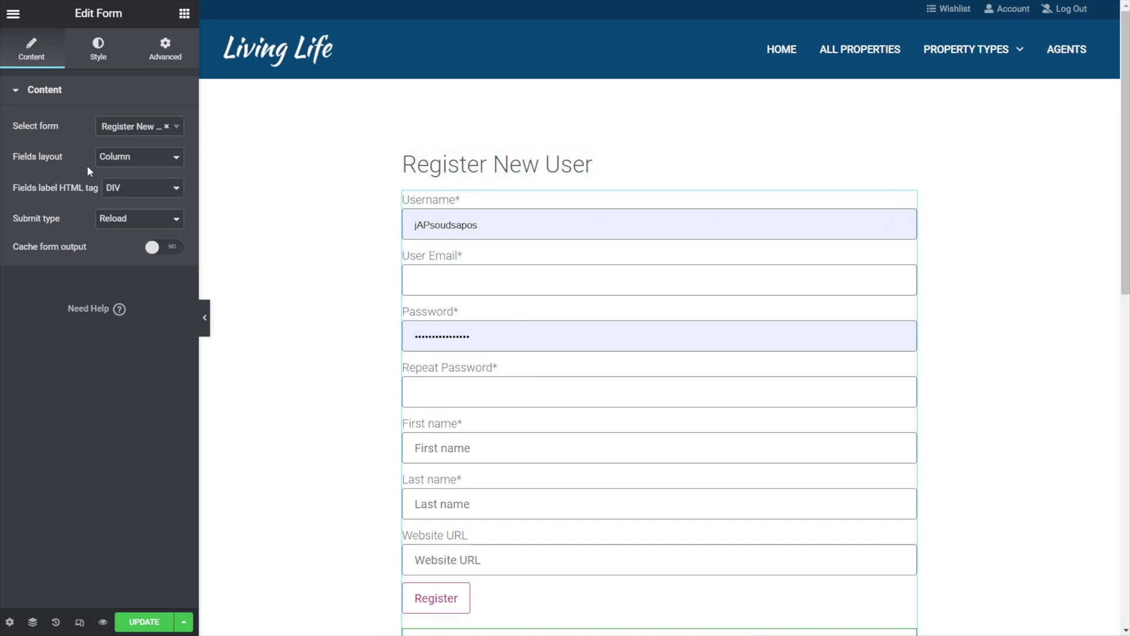
- Enable Dynamic Visibility on the form to hide it when the User logged in condition is met
click(166, 50)
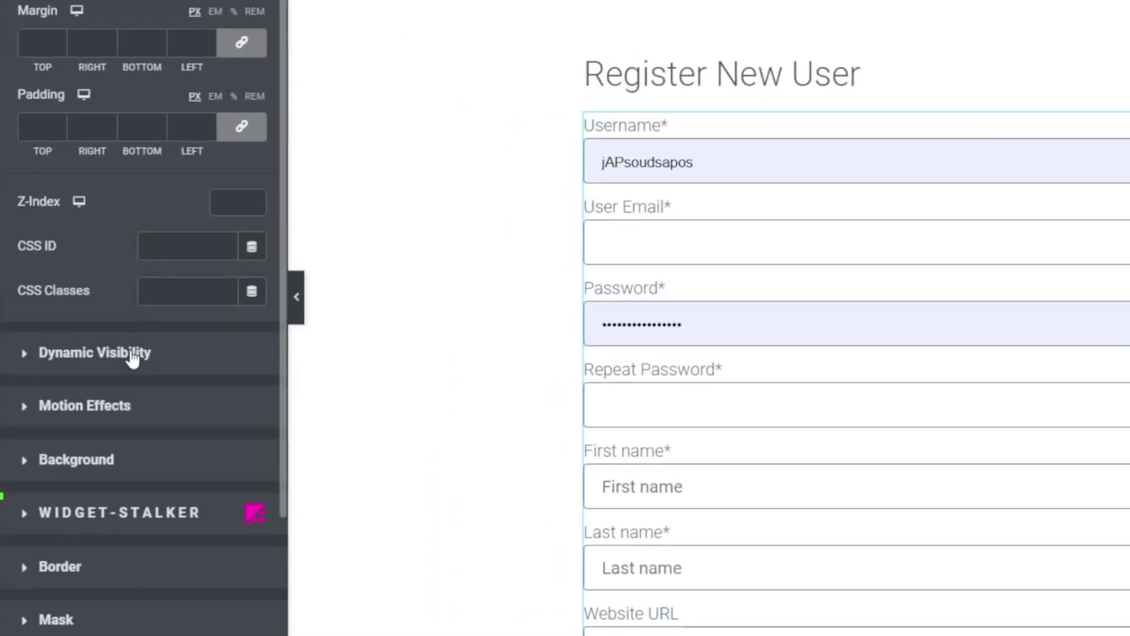
click(133, 354)
click(256, 69)
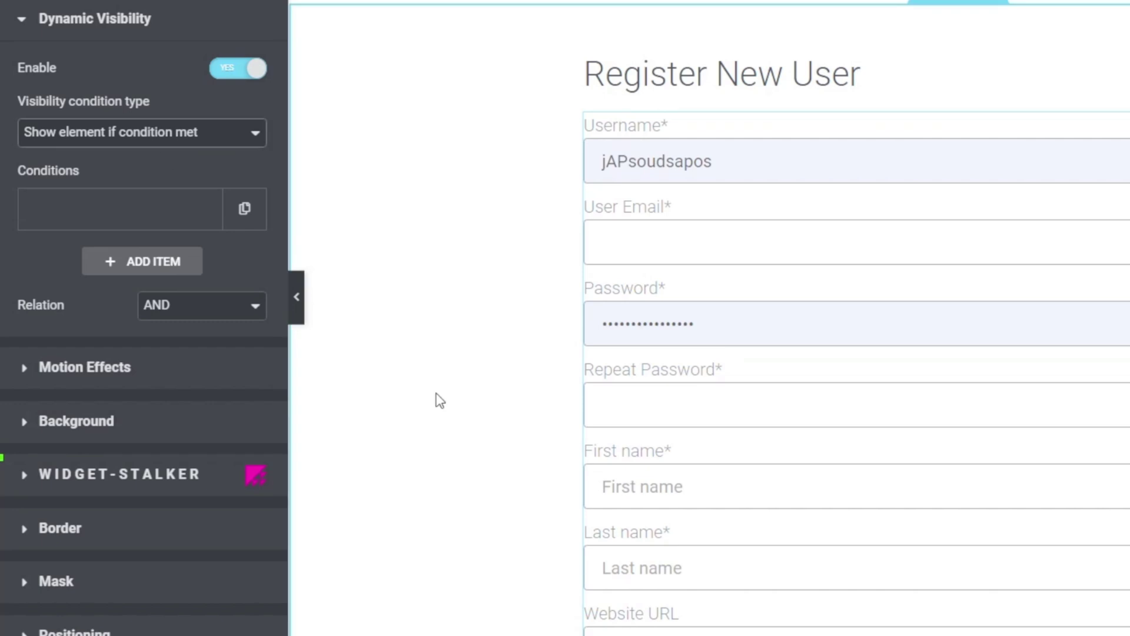
click(223, 147)
click(171, 171)
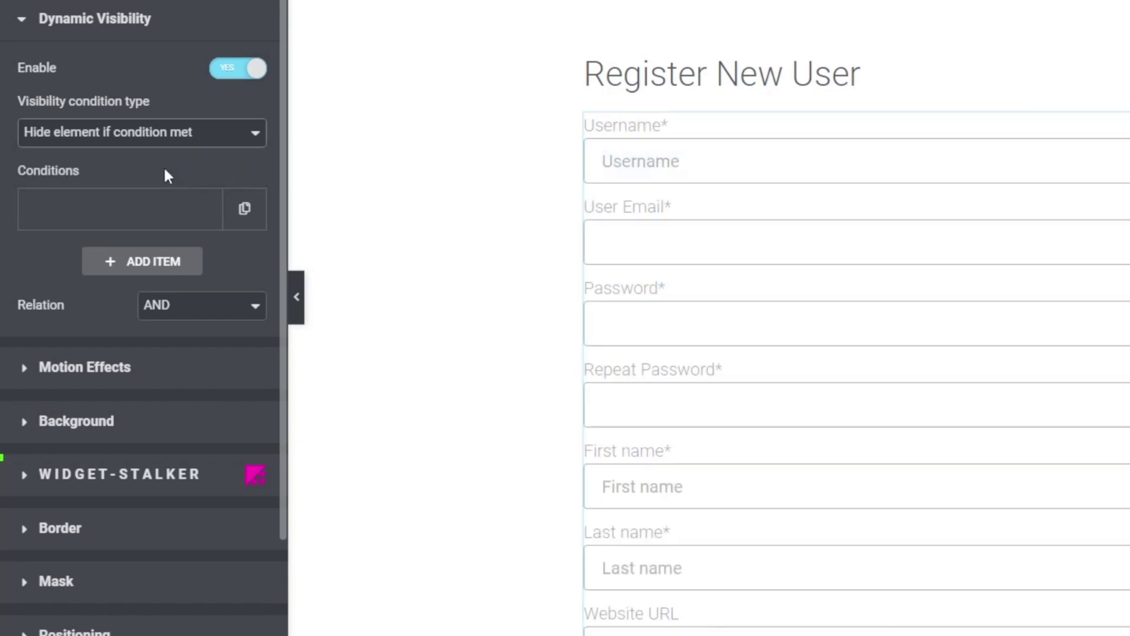
click(149, 216)
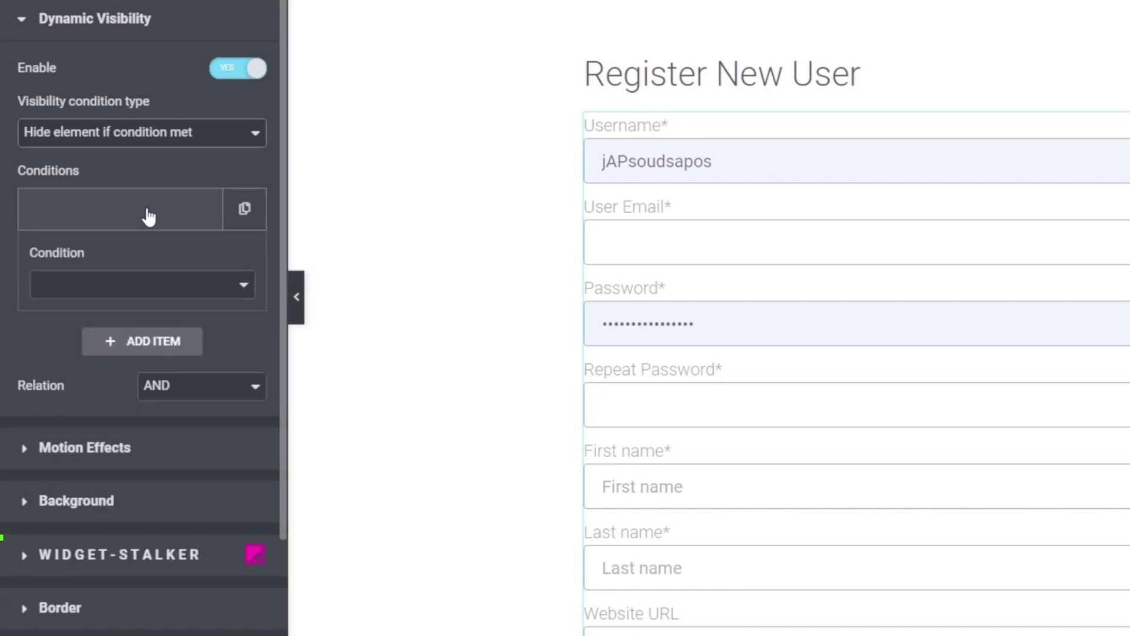
click(203, 295)
drag(246, 345, 249, 438)
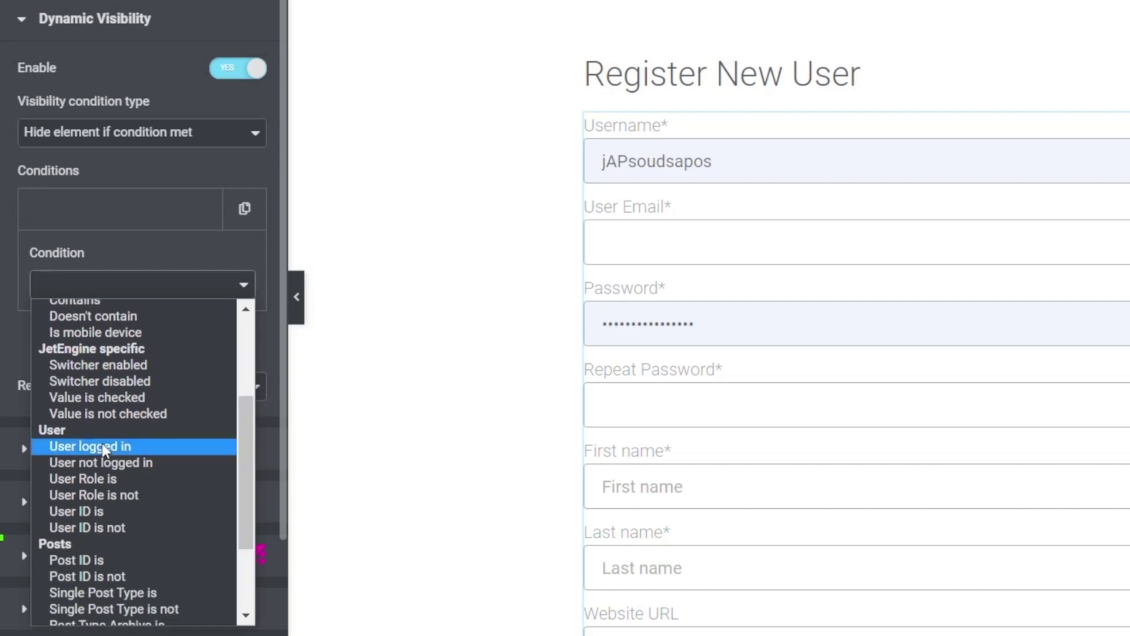
click(101, 445)
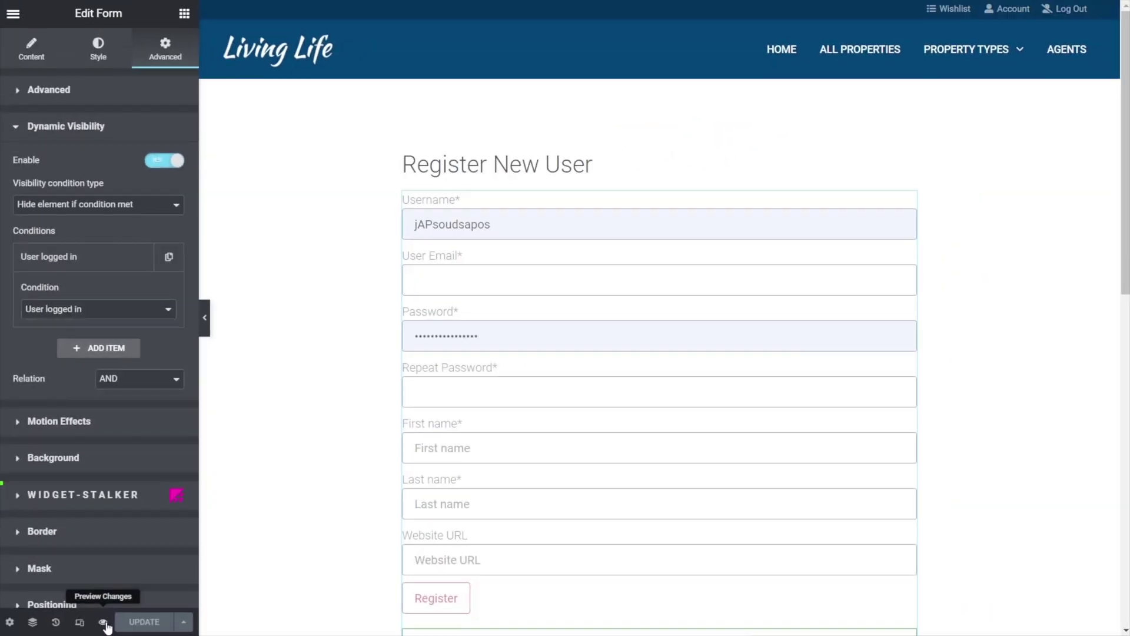
click(103, 622)
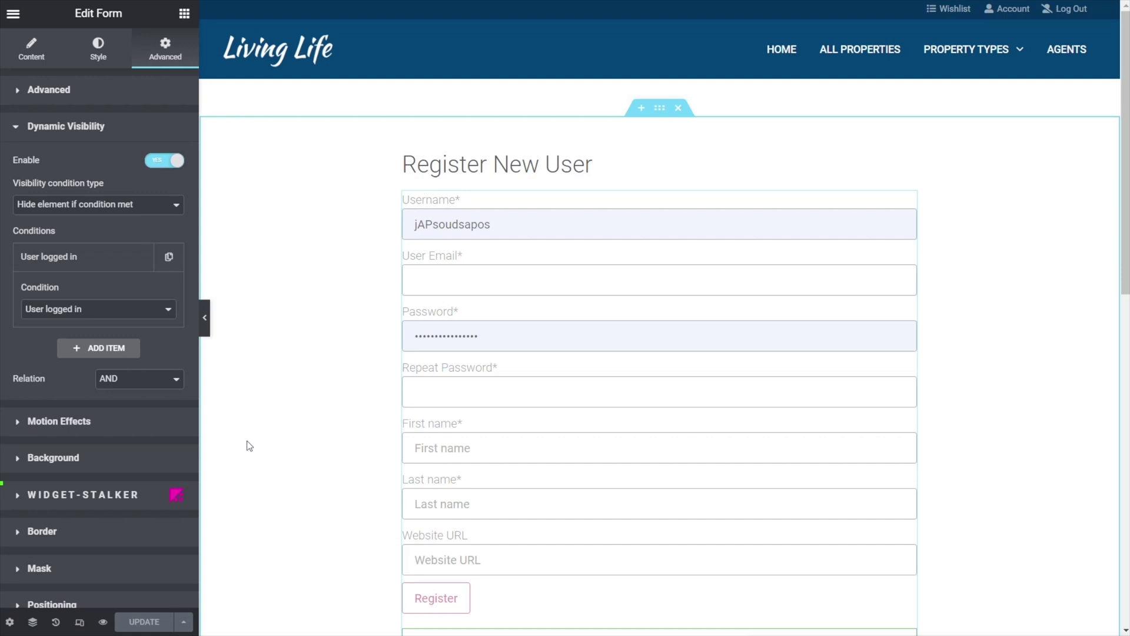
- Add a second condition, User Role is not Administrator, with both conditions combined using AND
click(119, 348)
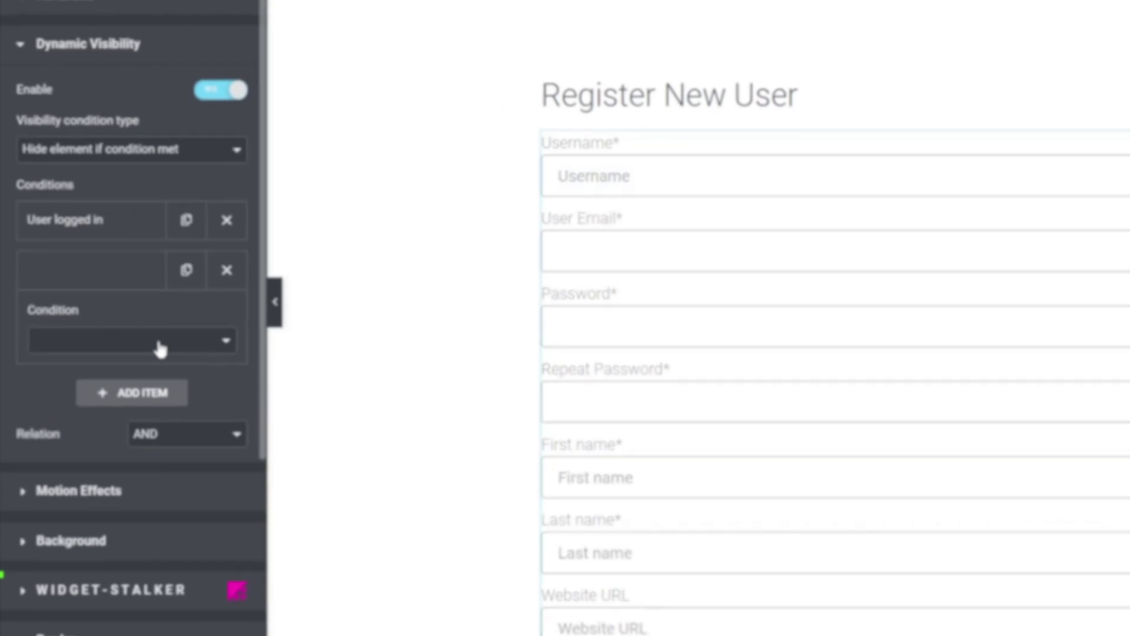
click(122, 345)
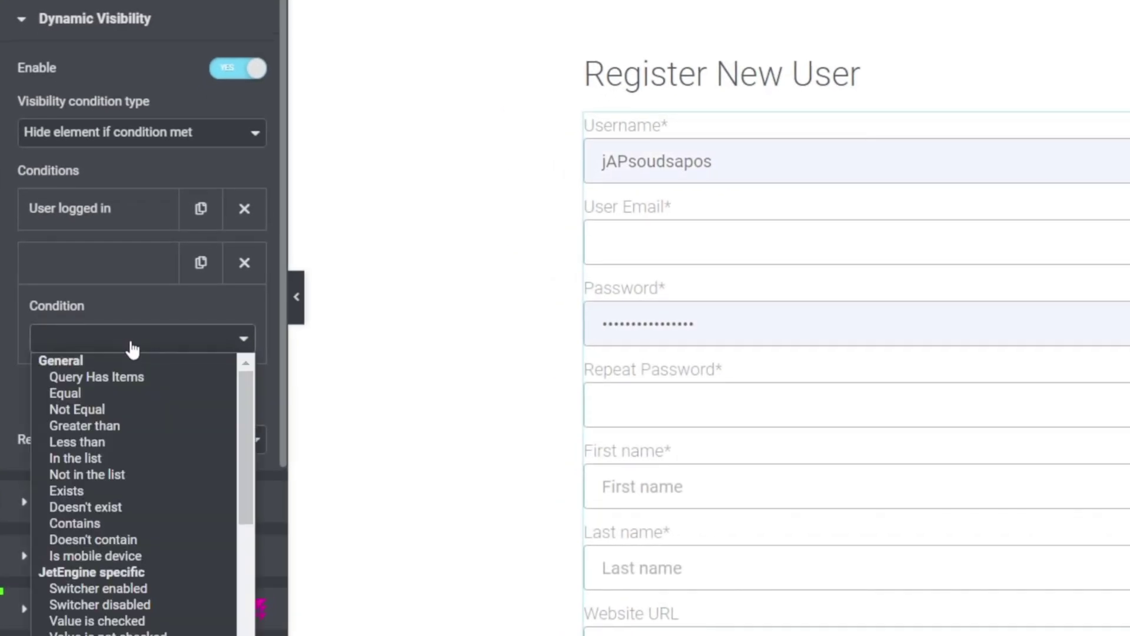
drag(246, 443, 245, 518)
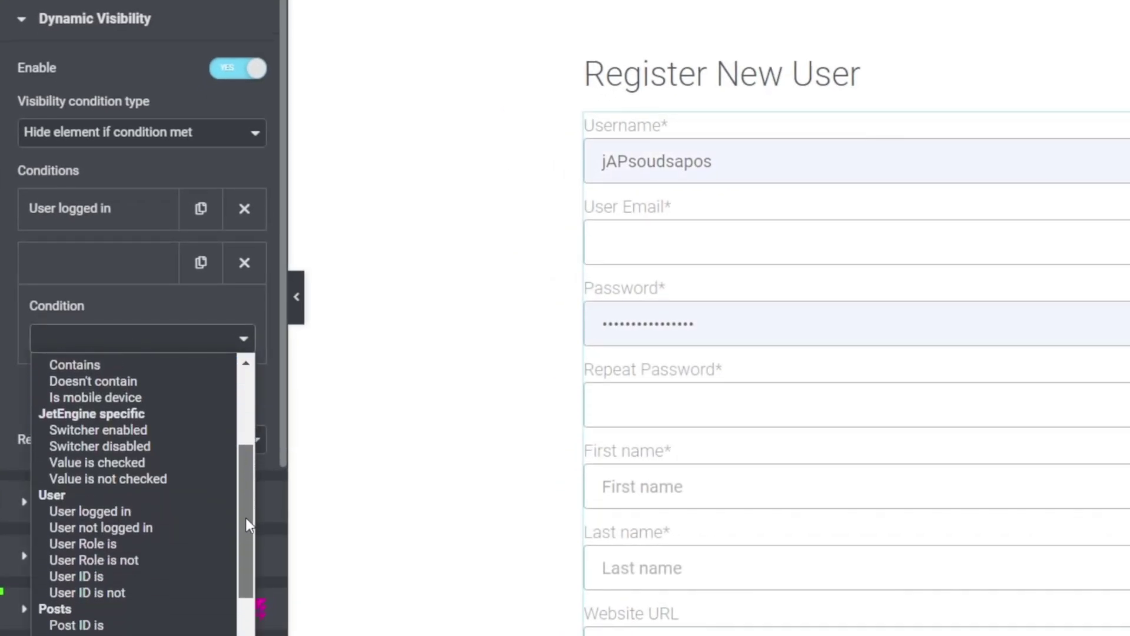
click(135, 561)
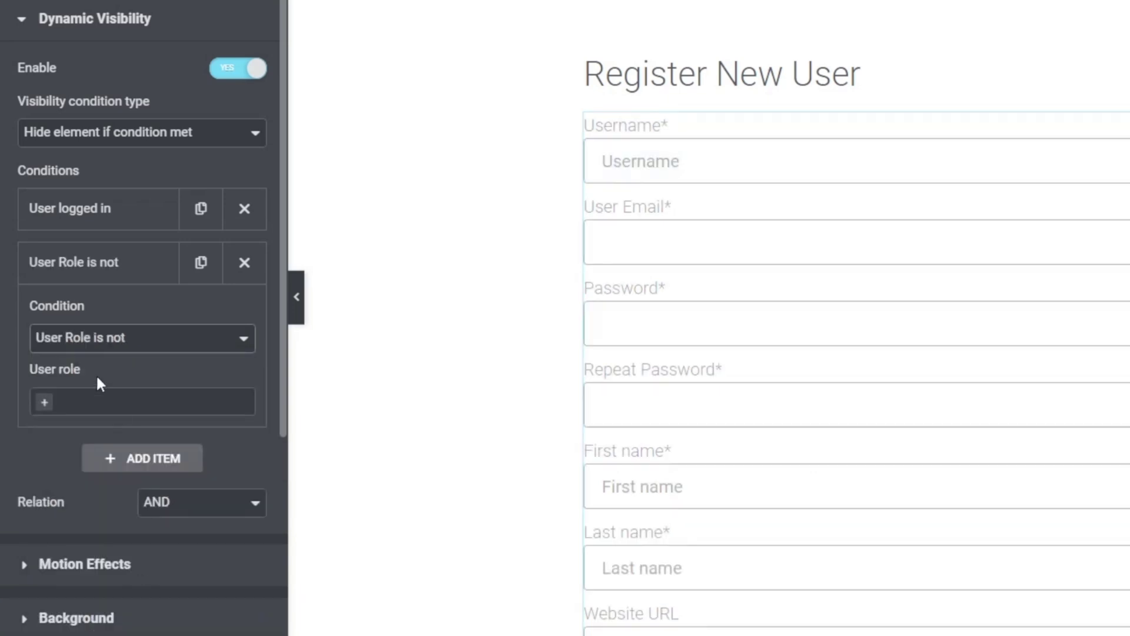
click(36, 402)
click(28, 429)
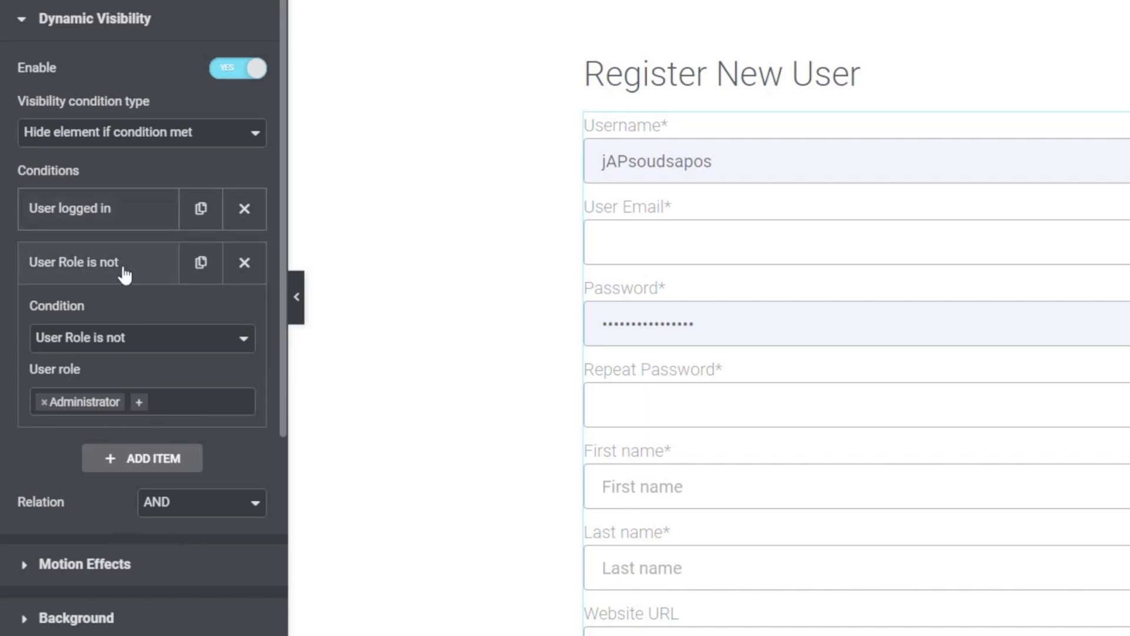
click(177, 502)
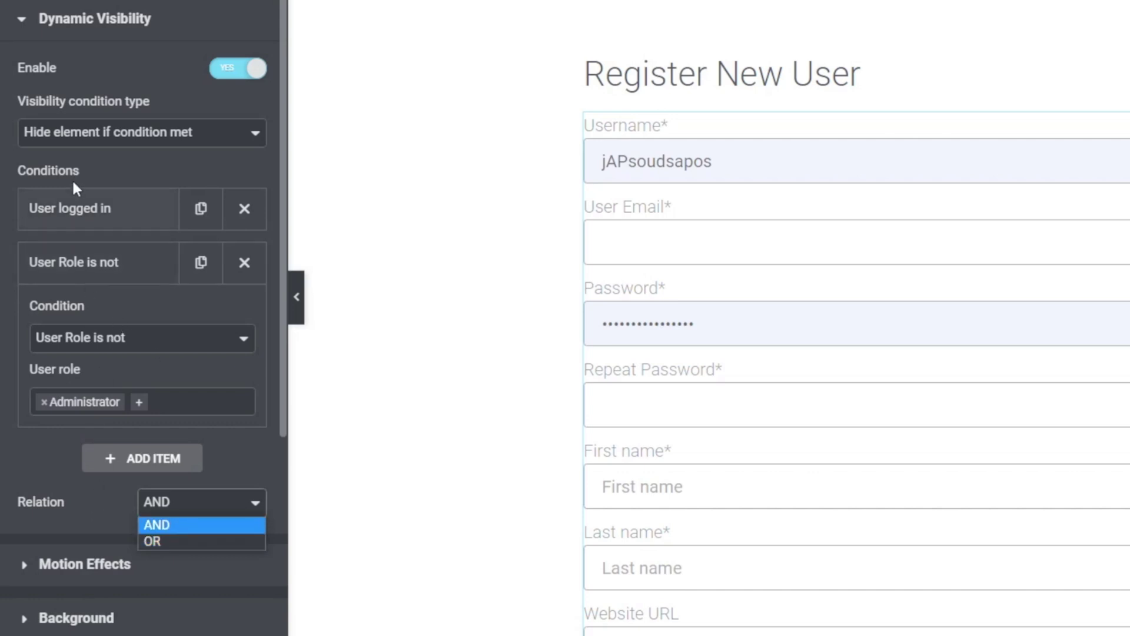
click(151, 521)
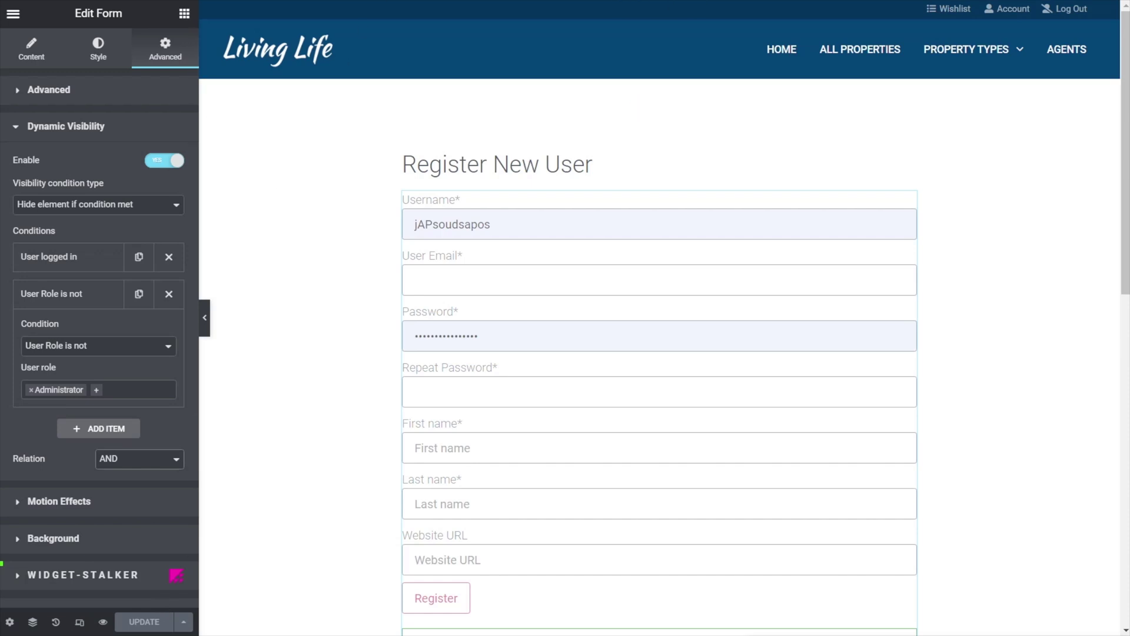
- Switch to the live registration page tab and scroll through it
key(ctrl+Tab)
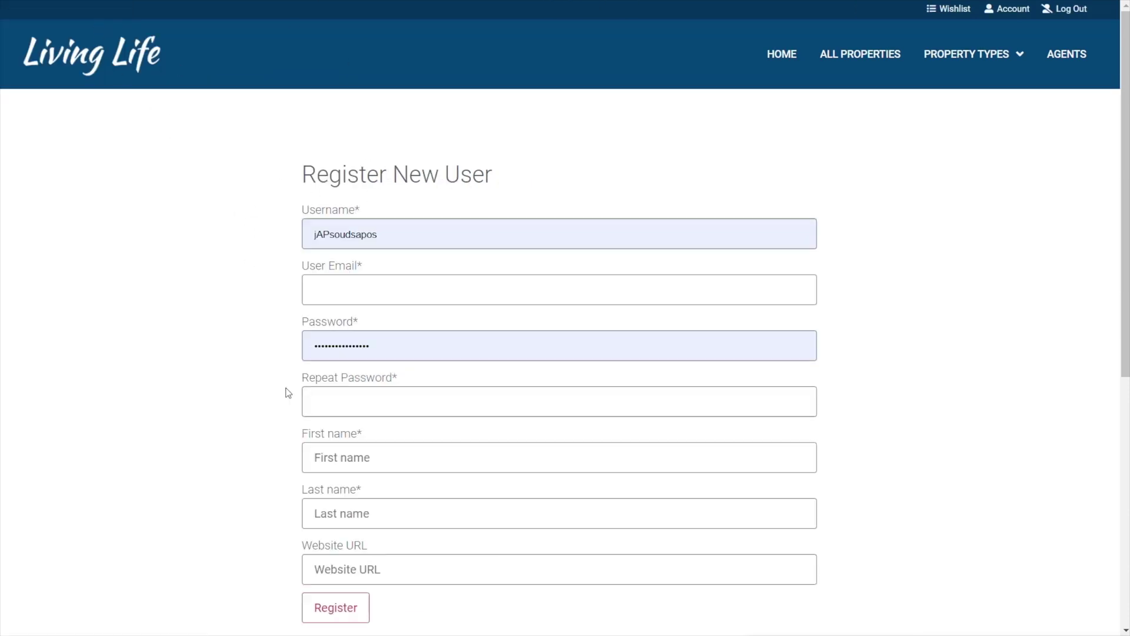
scroll(288, 420, down, 5)
scroll(287, 420, up, 1)
scroll(288, 420, up, 4)
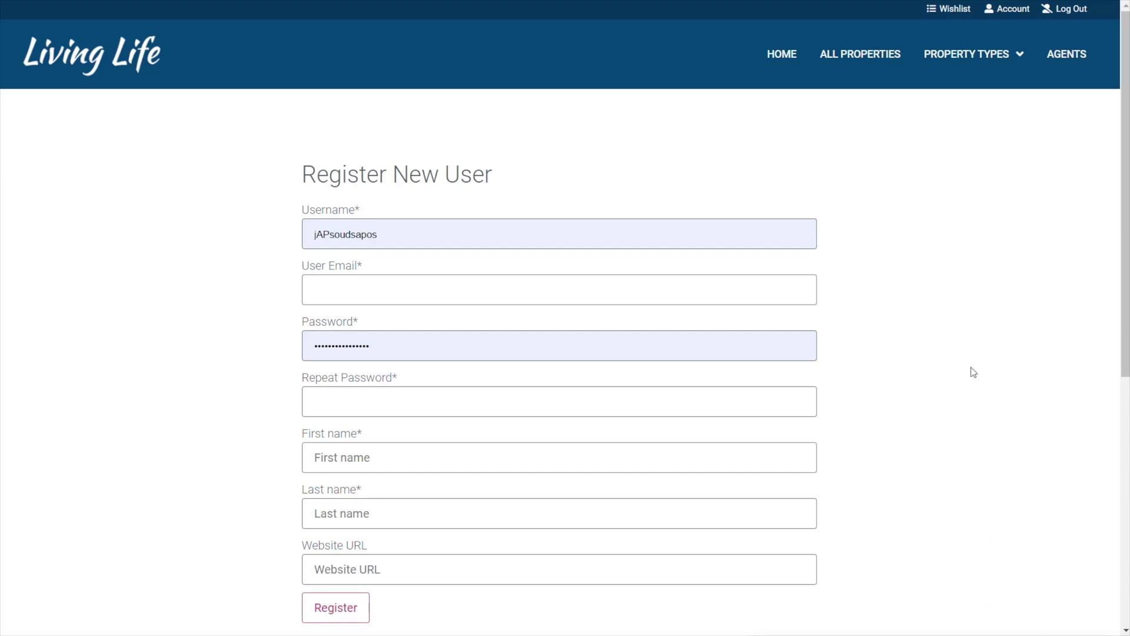
- Load the registration page in a resized incognito window to confirm the form shows
click(1121, 0)
click(1061, 36)
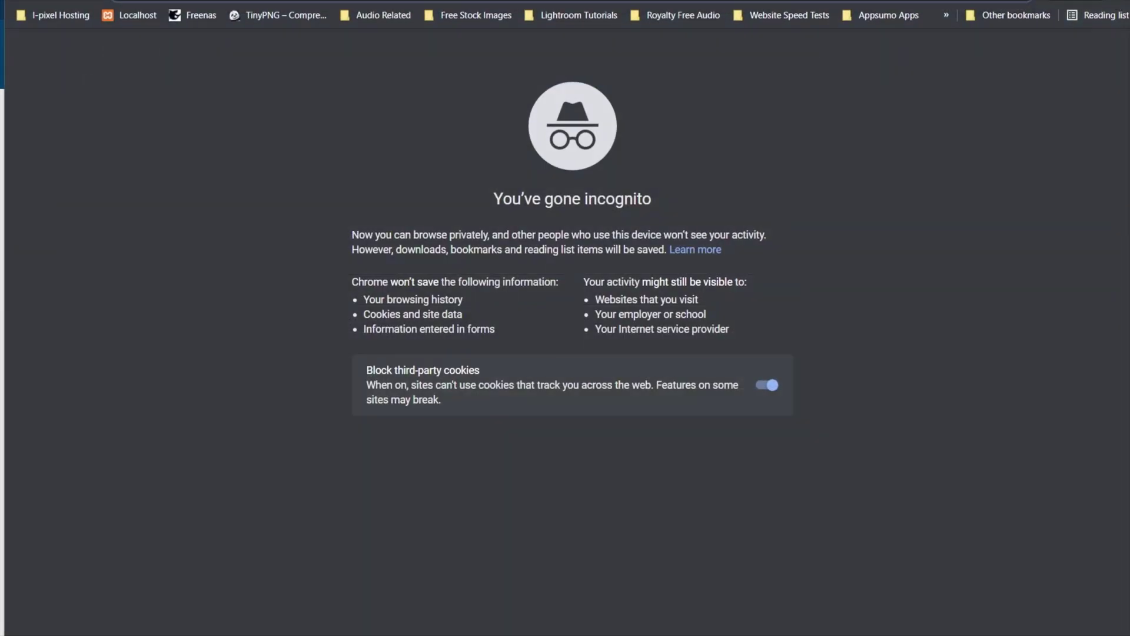
drag(1129, 0, 1046, 31)
drag(889, 45, 938, 29)
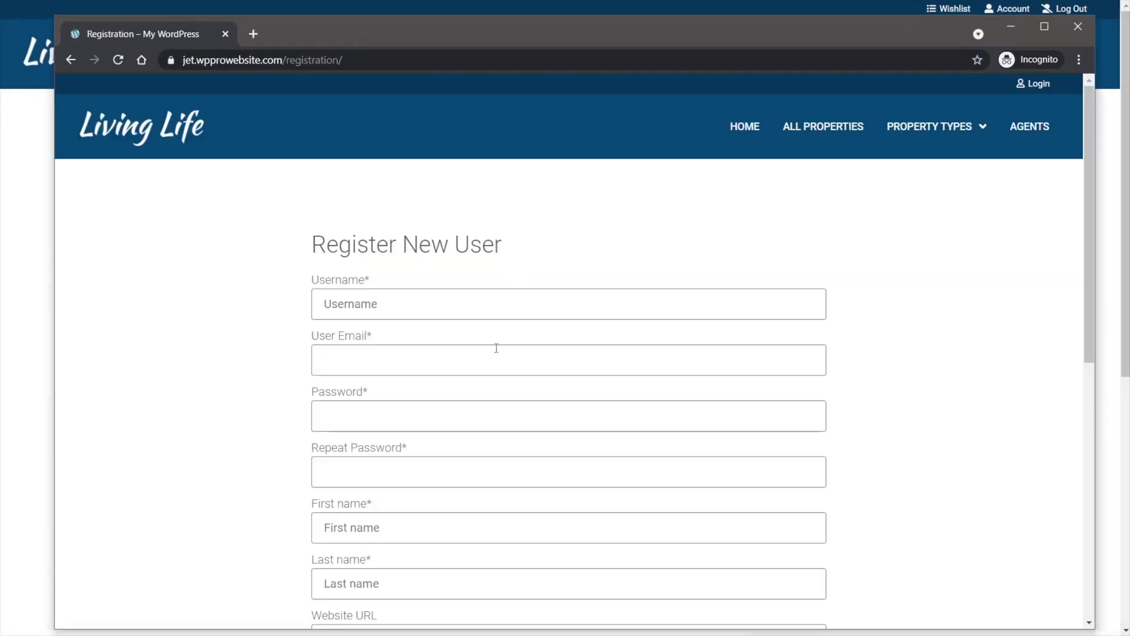
drag(627, 27, 626, 15)
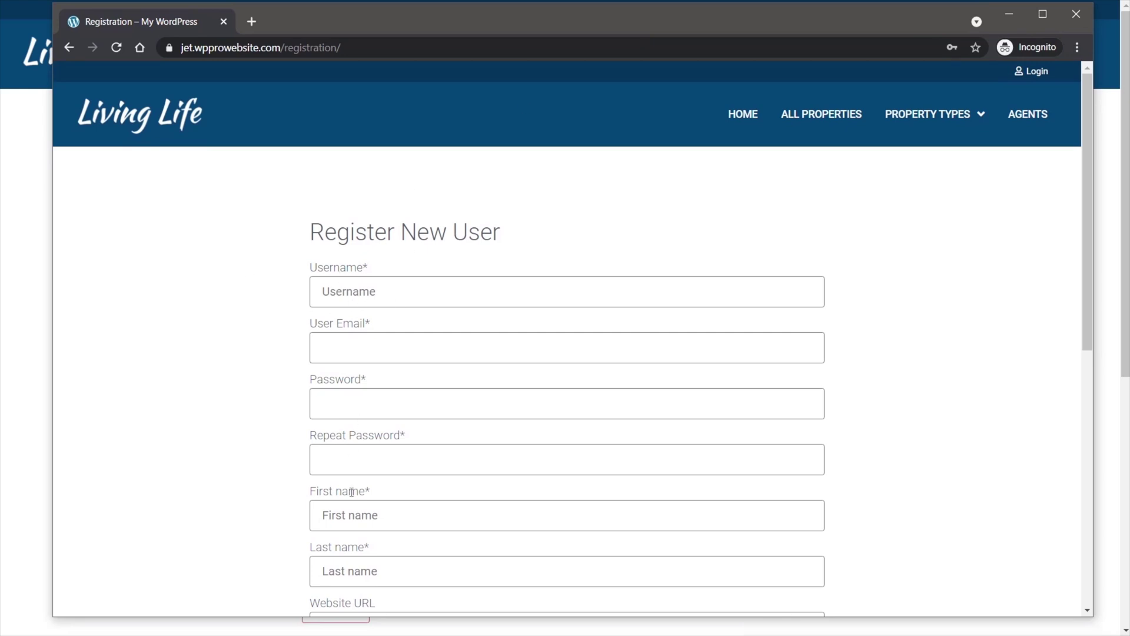
scroll(270, 494, down, 3)
scroll(848, 241, up, 3)
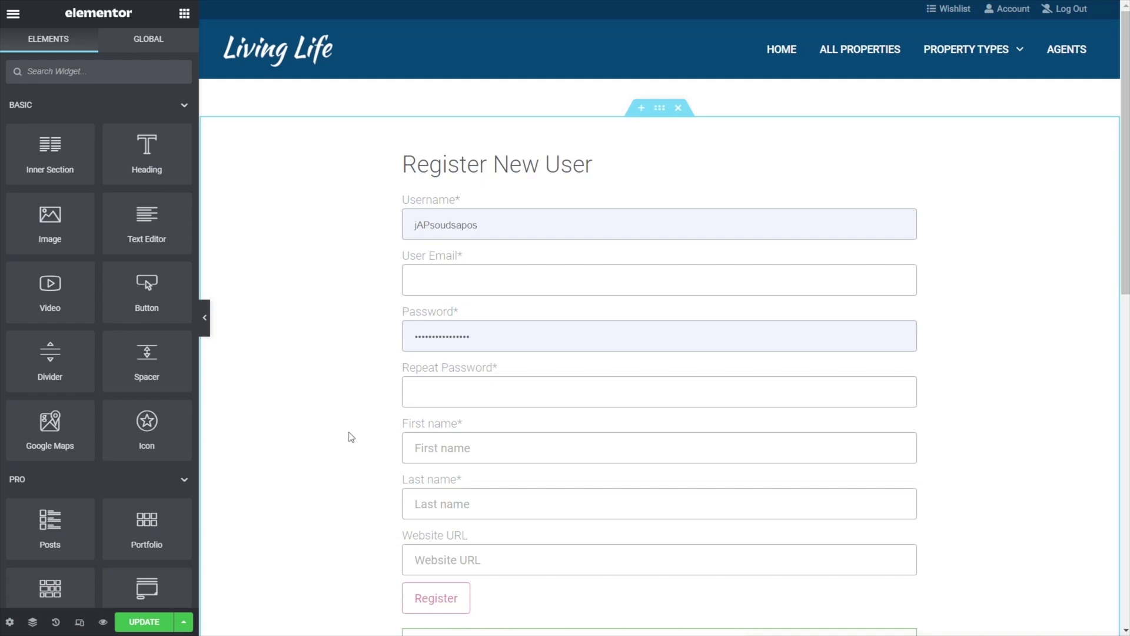
- Add a text block under the Register New User heading saying logged-in non-Administrators can't register
scroll(352, 437, down, 2)
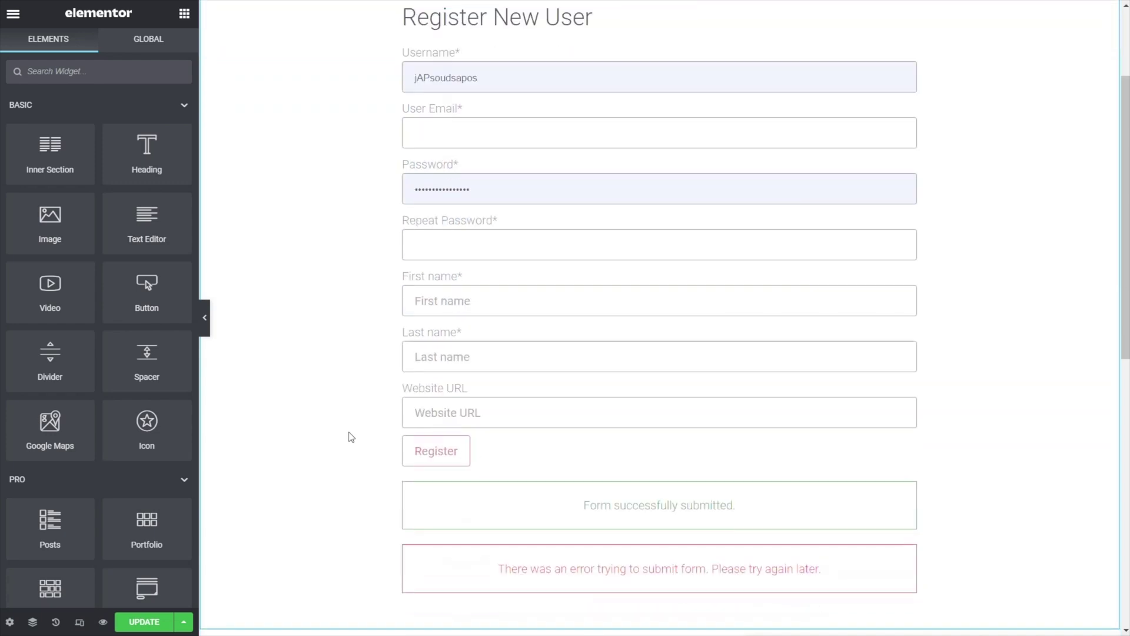
scroll(396, 391, up, 2)
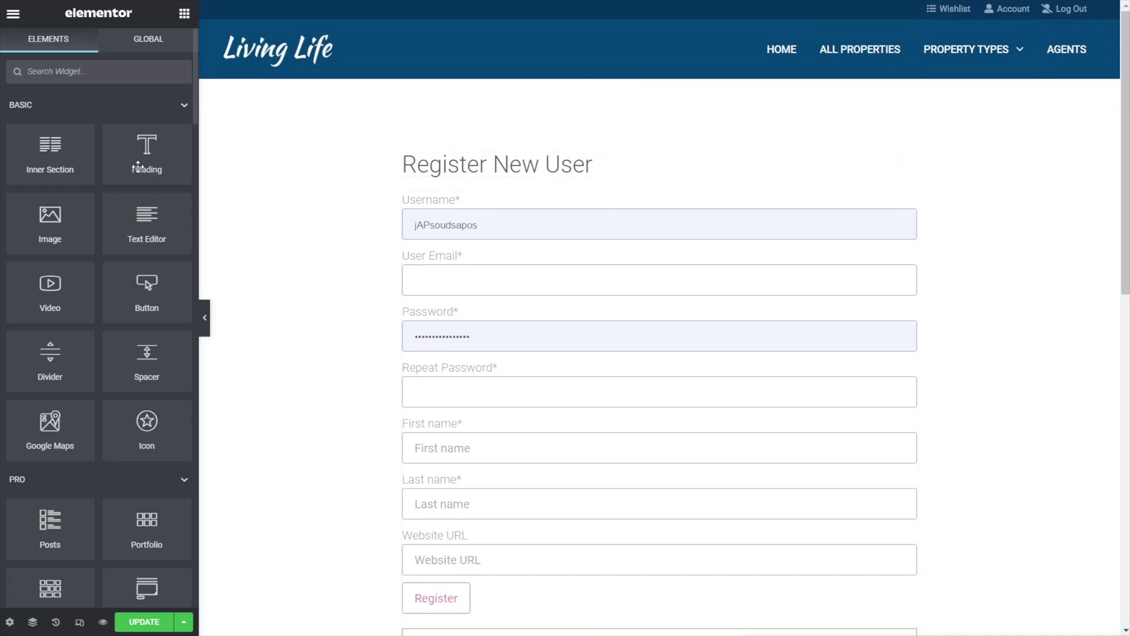
drag(136, 217, 463, 177)
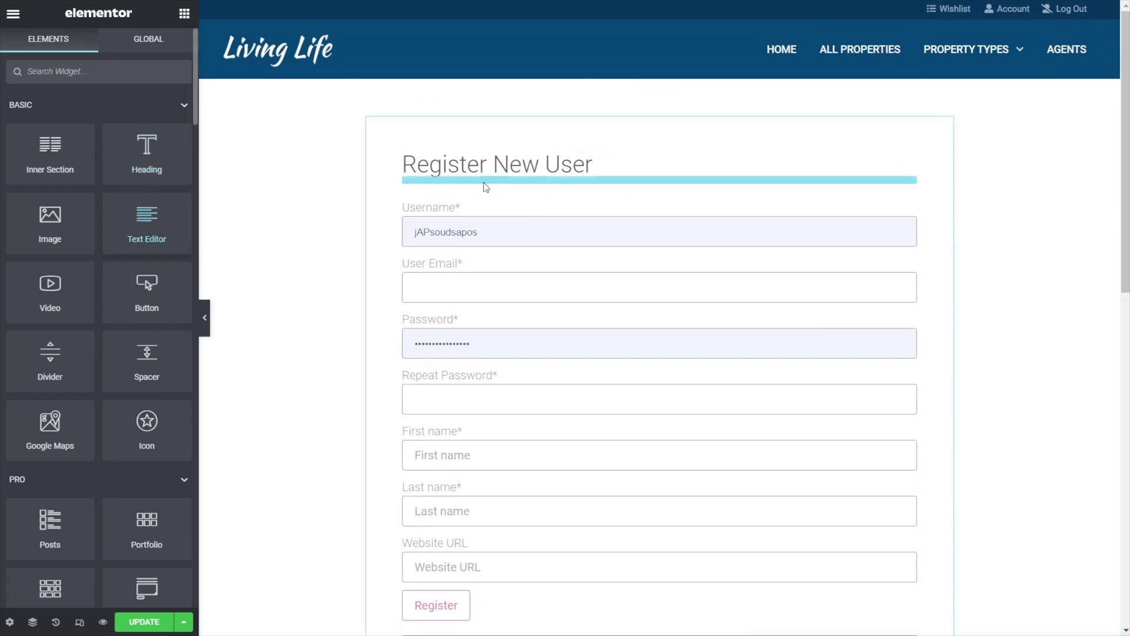
drag(104, 288, 20, 211)
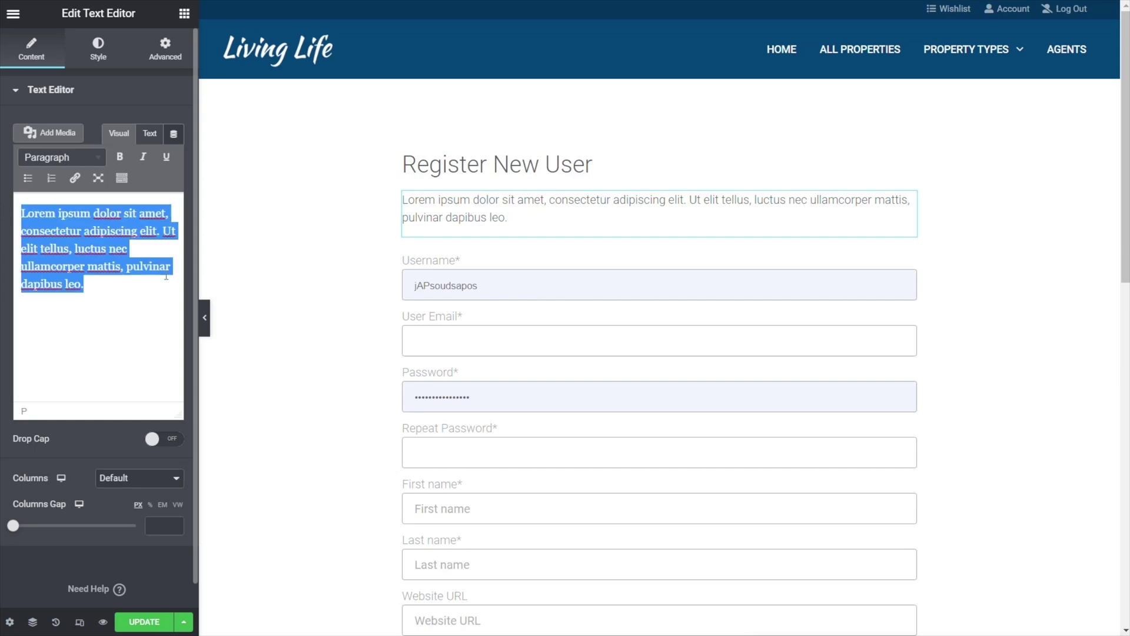
key(ctrl+v)
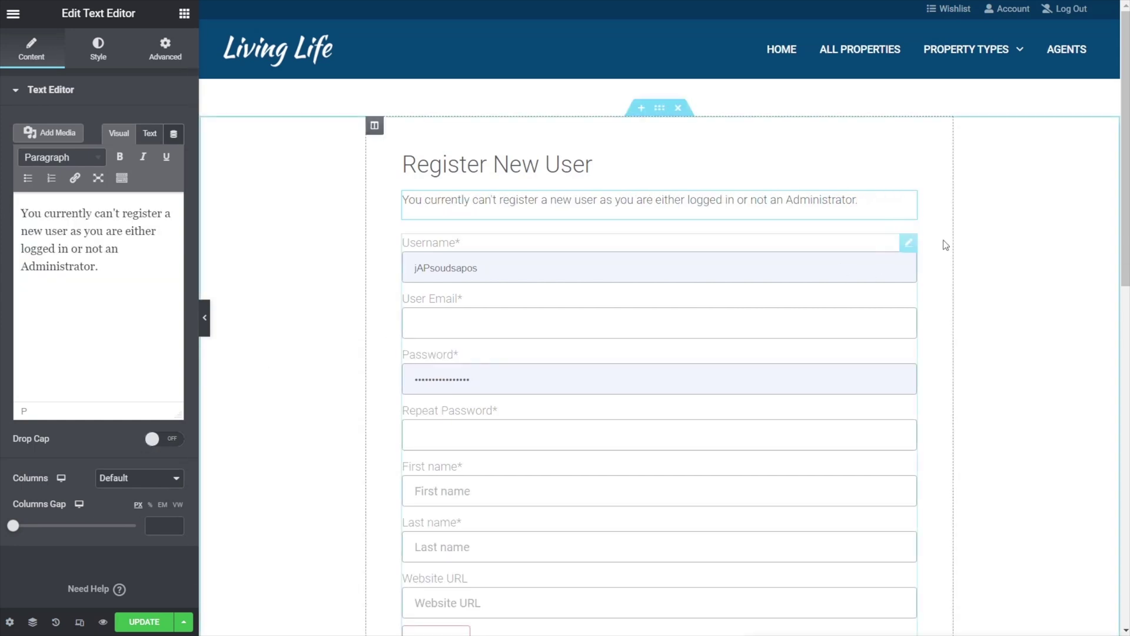
click(907, 243)
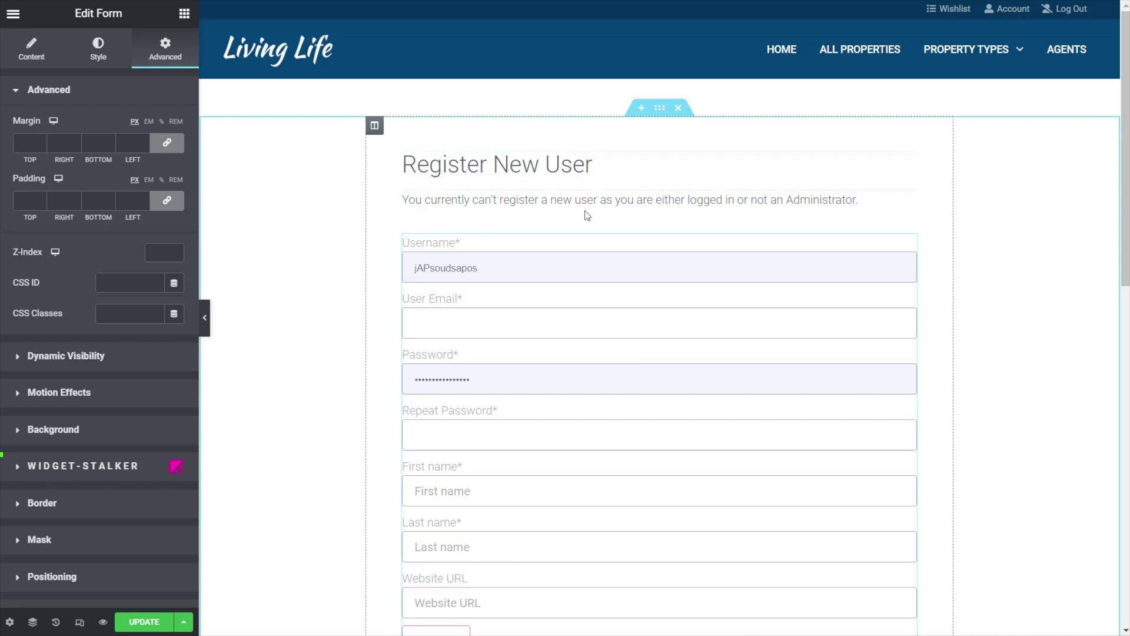
click(908, 203)
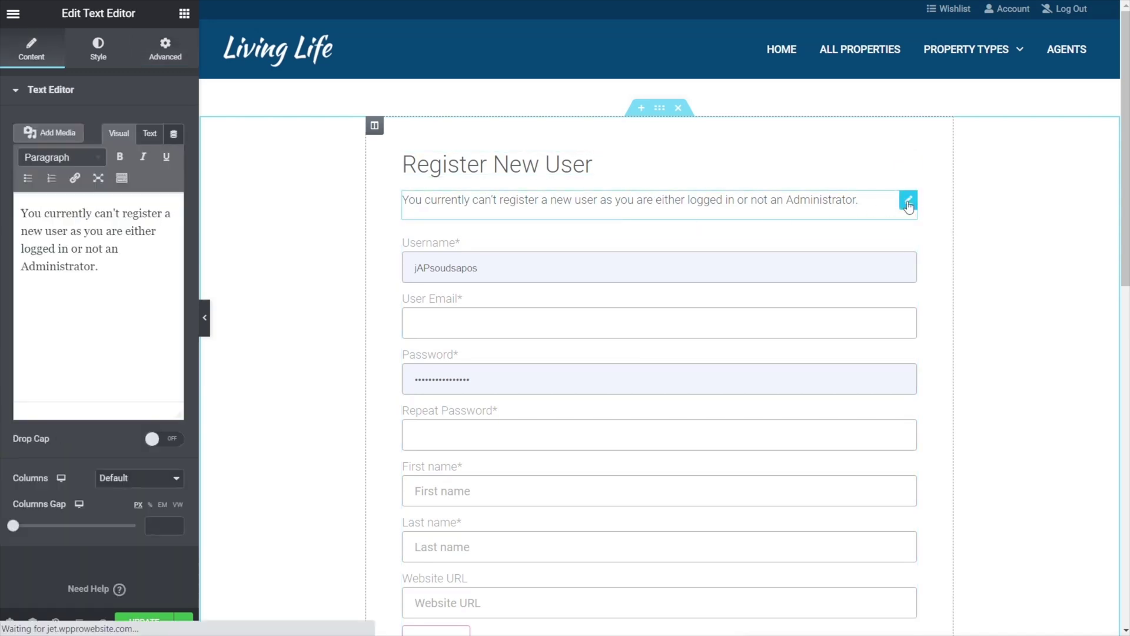
- Enable Dynamic Visibility on the message with a 'User logged in' condition
click(165, 50)
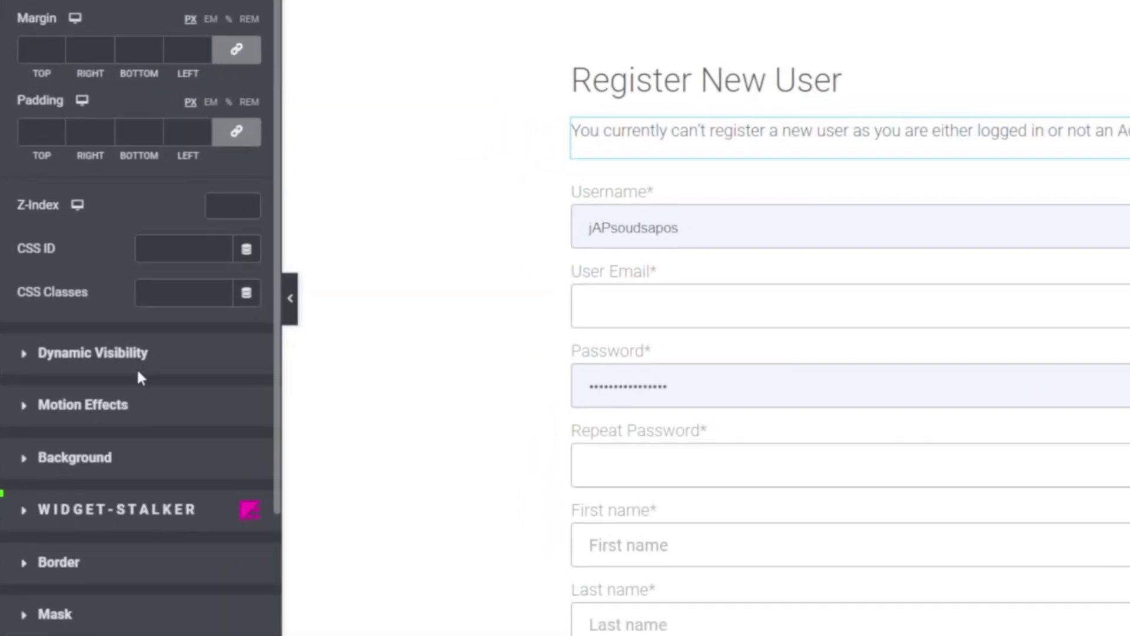
click(138, 371)
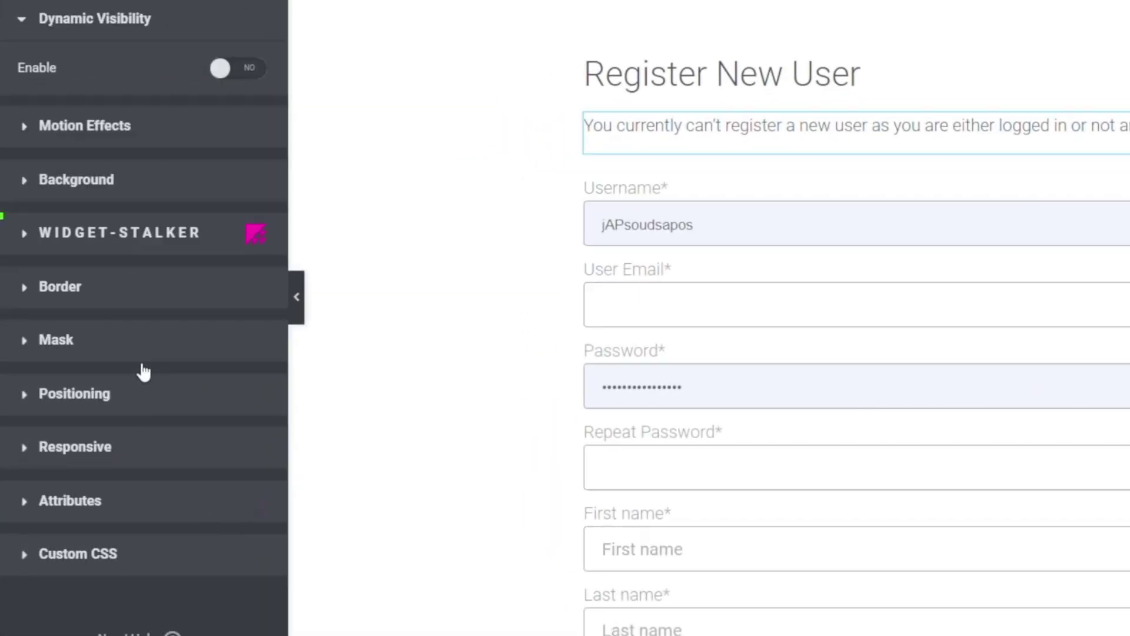
click(248, 76)
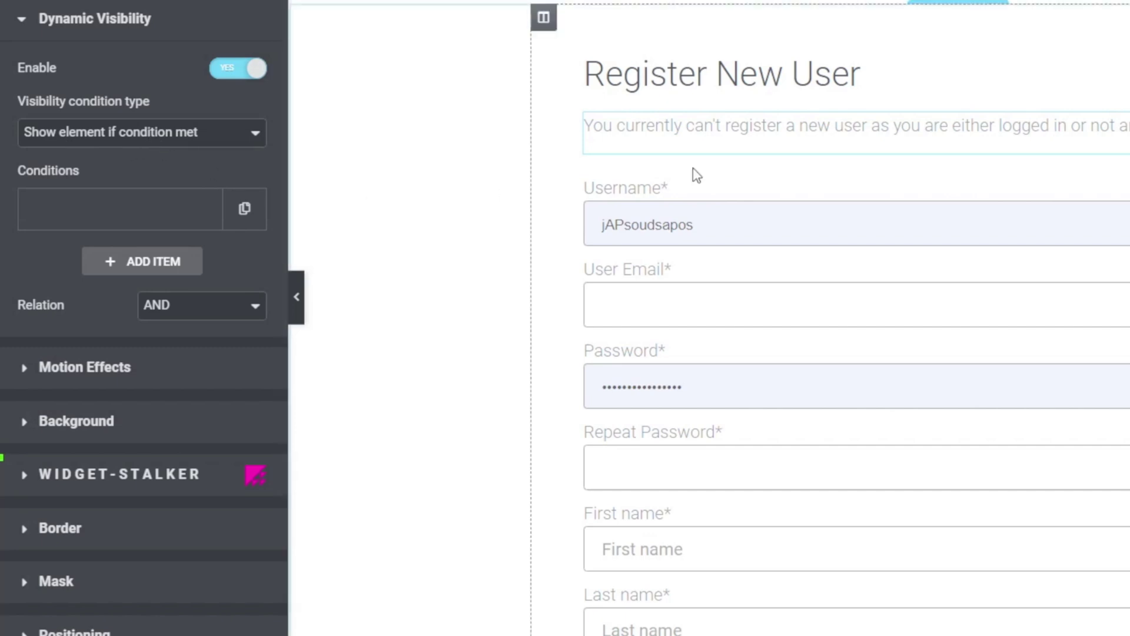
click(184, 215)
click(176, 287)
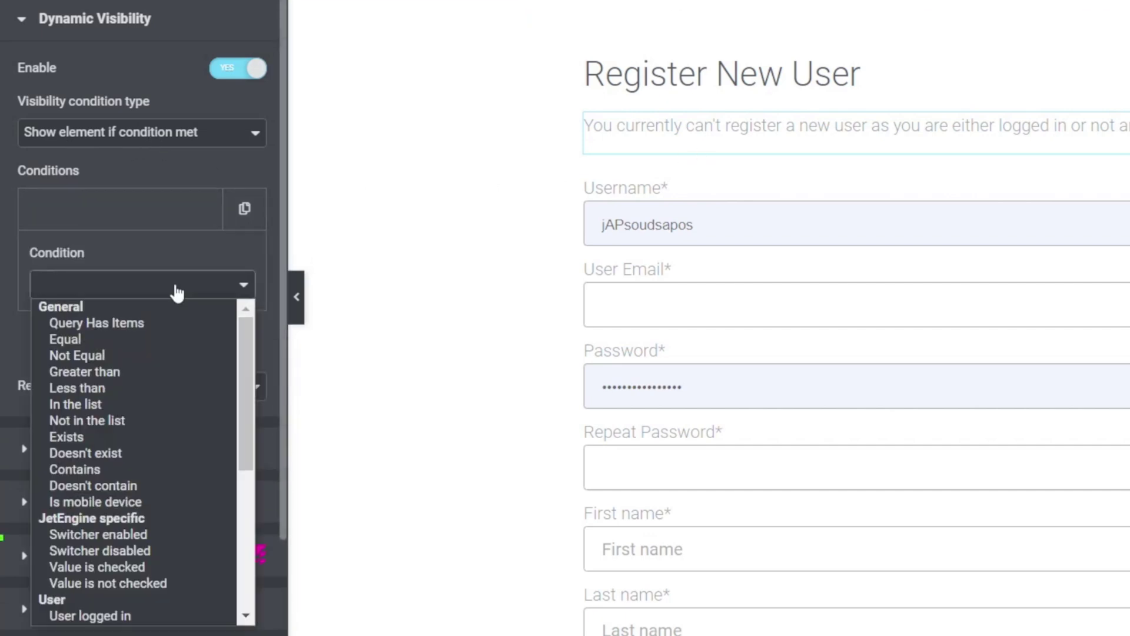
drag(253, 387, 255, 465)
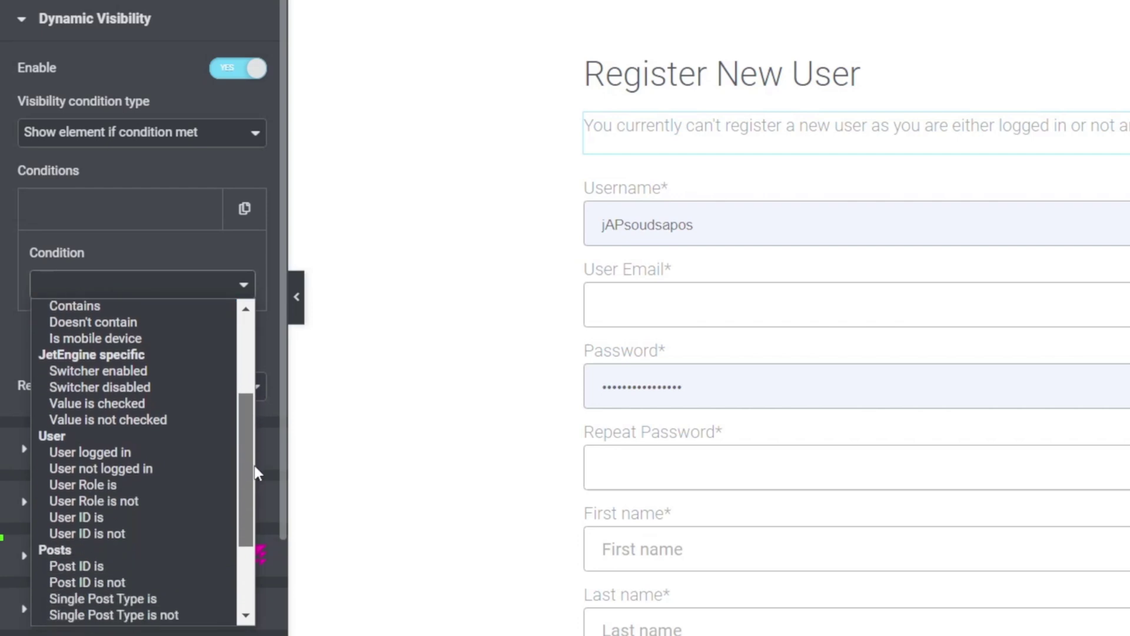
click(157, 452)
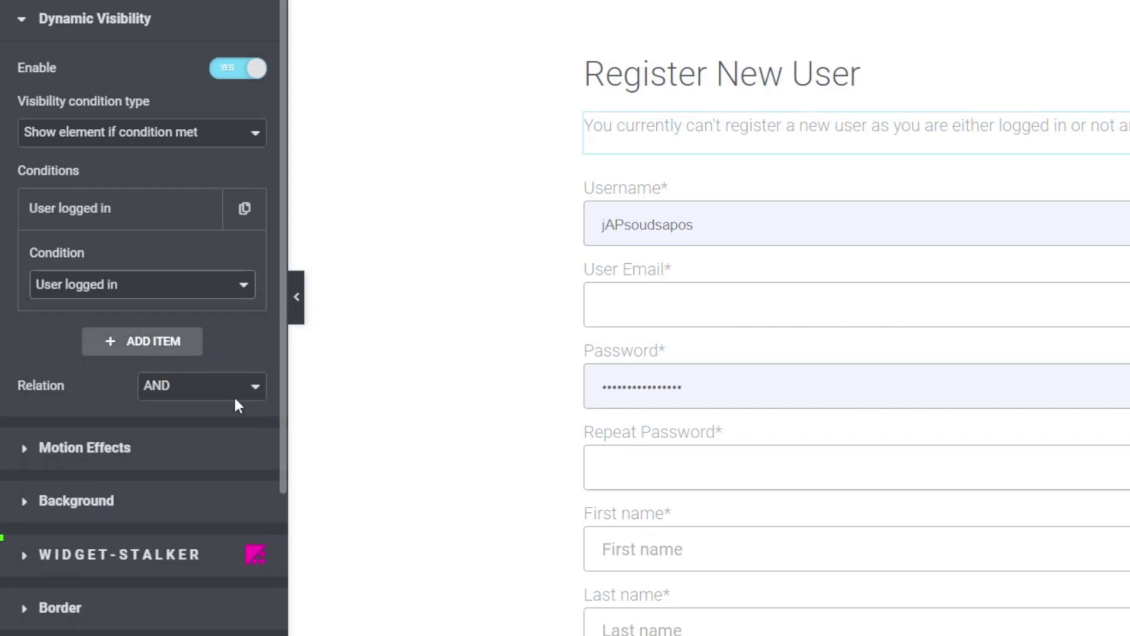
- Add a second condition 'User Role is not' Administrator
click(165, 342)
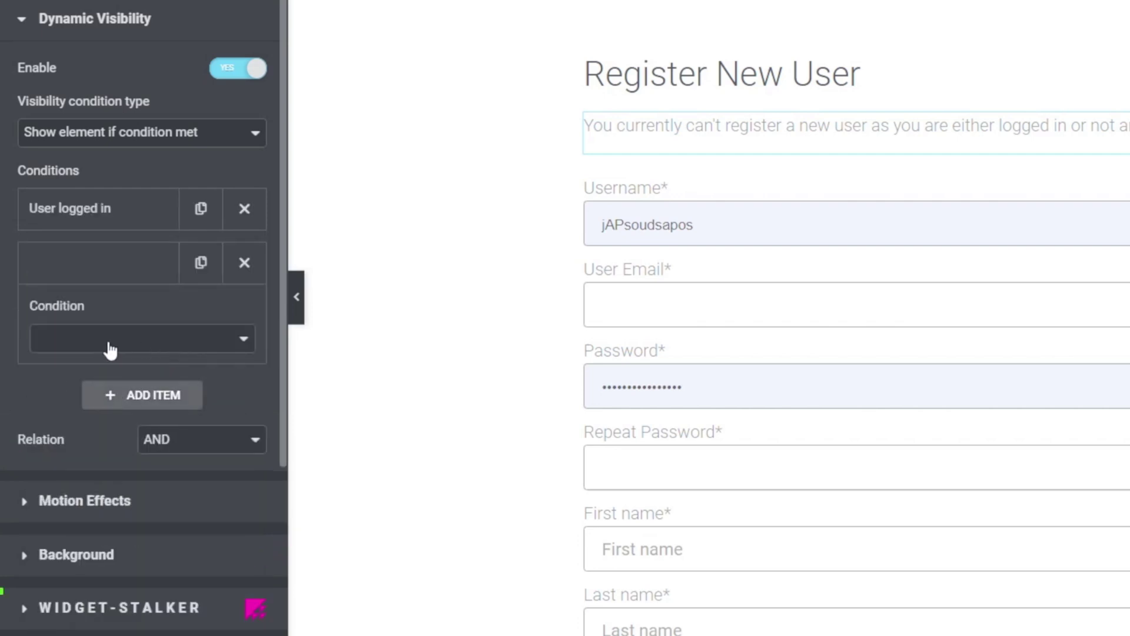
click(149, 341)
drag(245, 434, 244, 524)
click(155, 521)
click(87, 409)
click(95, 445)
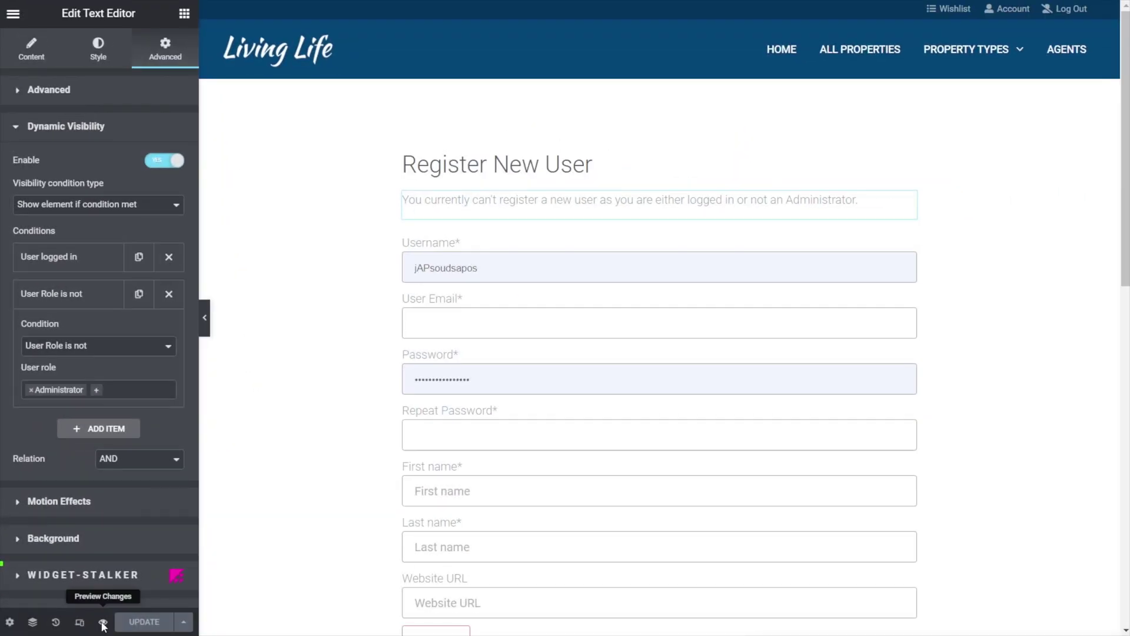
- Preview the changes, then submit the completed Register New User form in the incognito window
click(104, 623)
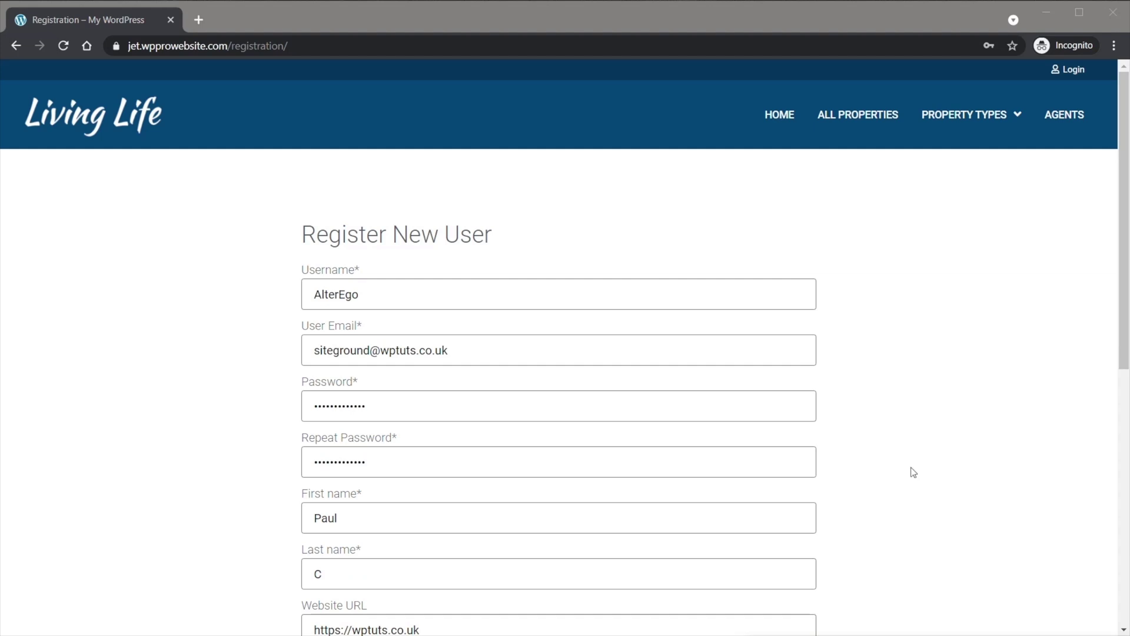
scroll(917, 472, down, 4)
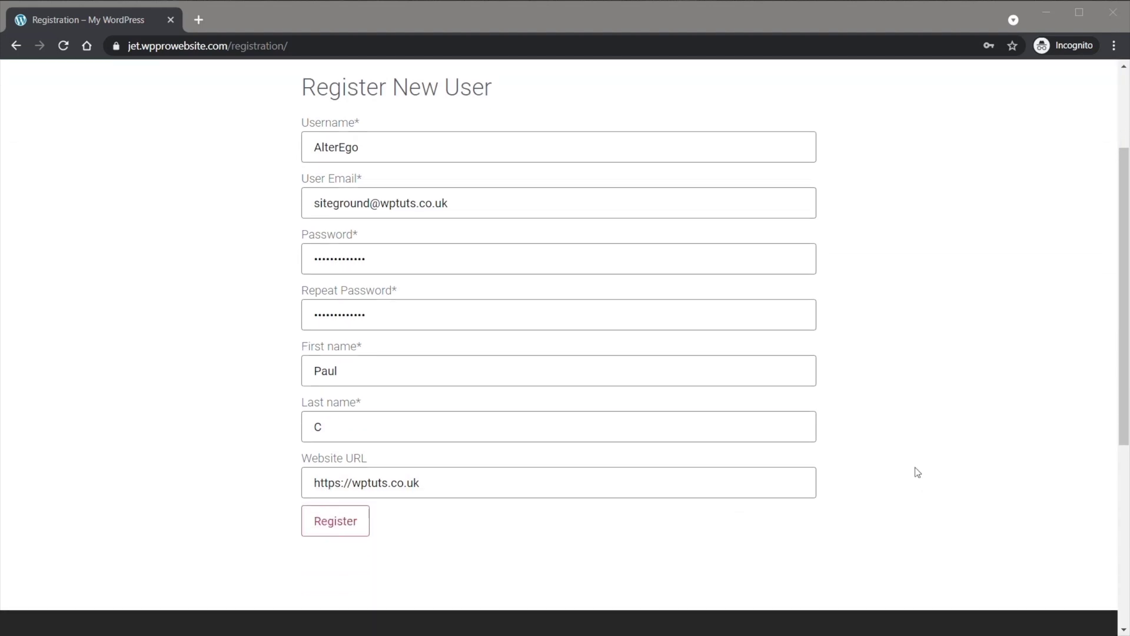
click(362, 458)
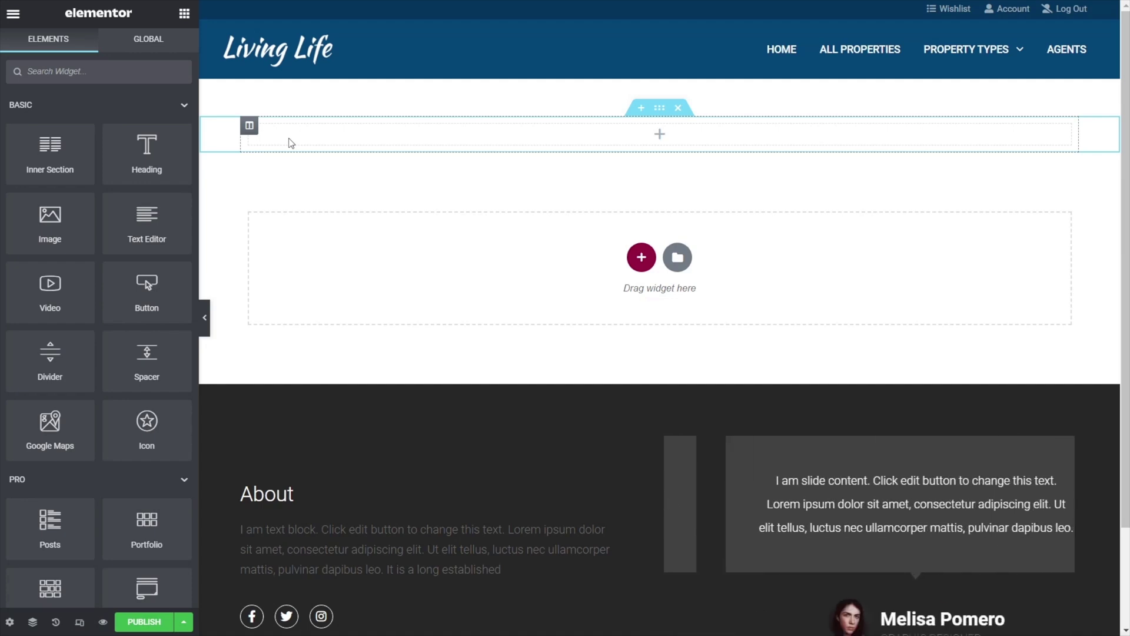
- Add a heading titled 'Members Only Properties' to the empty section
drag(147, 149, 327, 149)
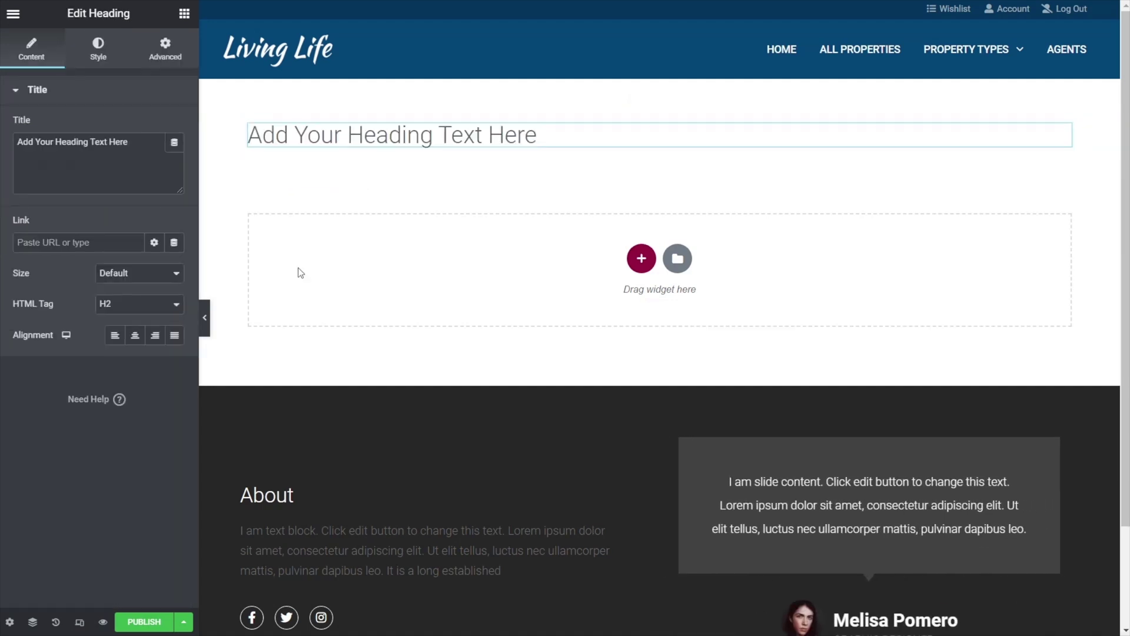
drag(165, 143, 15, 143)
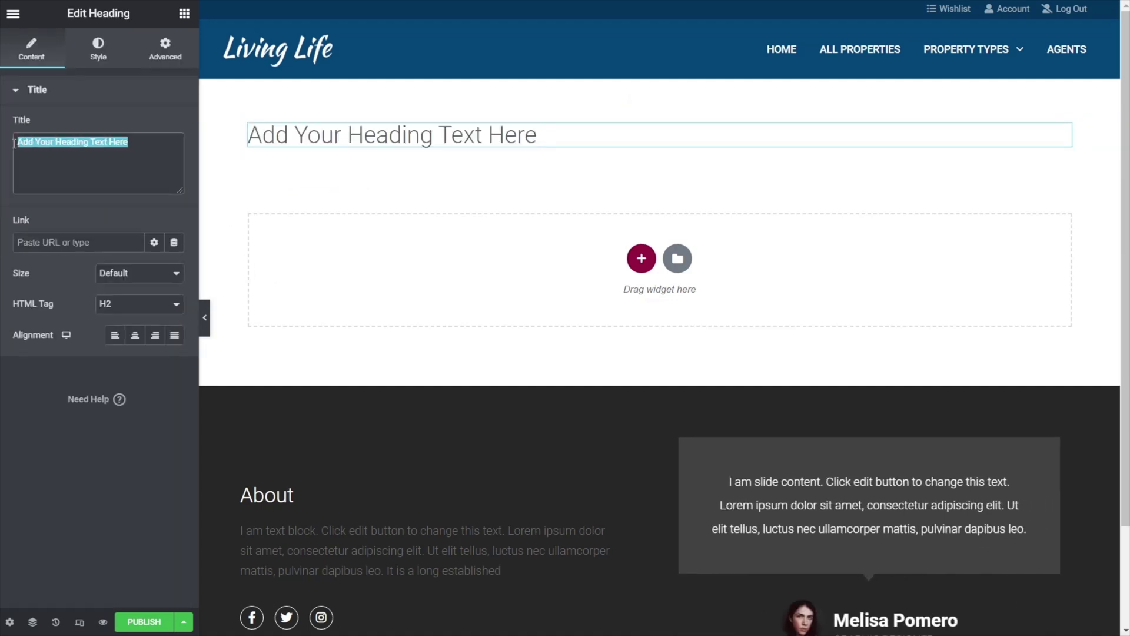
text(Members Only Properties)
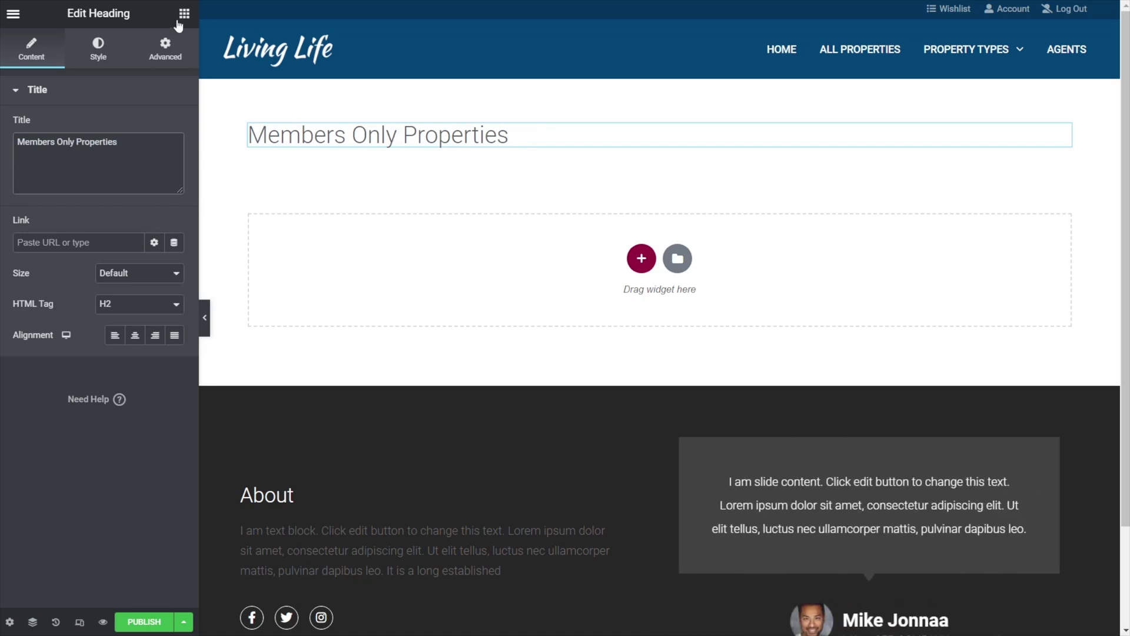
- Add a text block below the heading with the members-only description sentence
click(181, 19)
drag(146, 223, 318, 151)
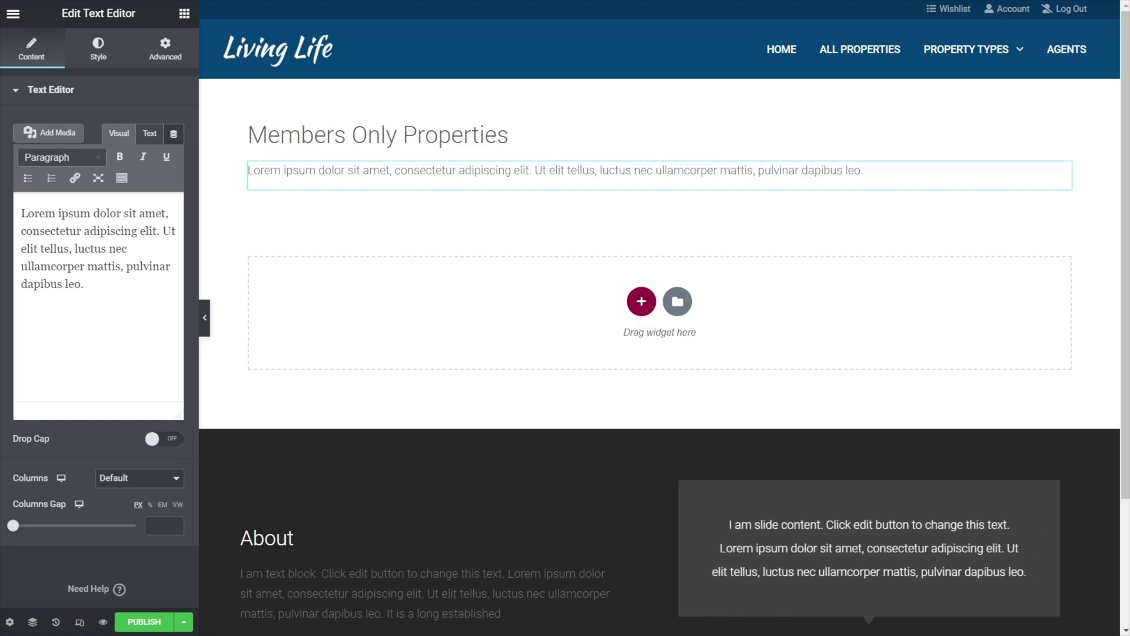
key(ctrl+a)
text(A selection of exclusive members-only properties.)
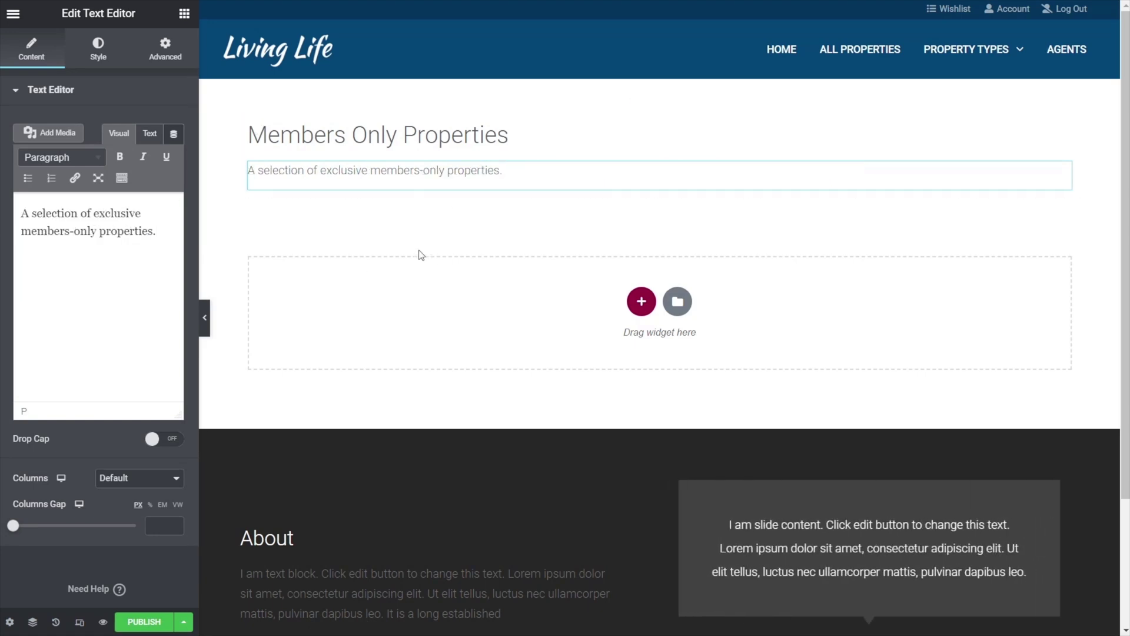
- Search widgets for 'list' and place a Listing Grid under the description
click(185, 13)
click(128, 75)
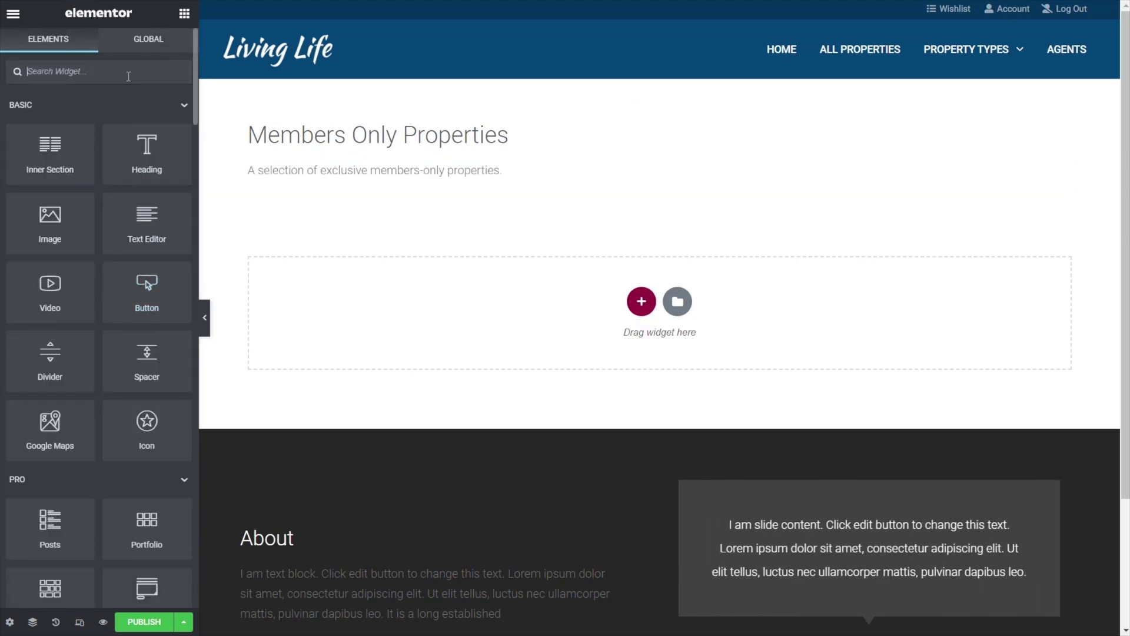
text(list)
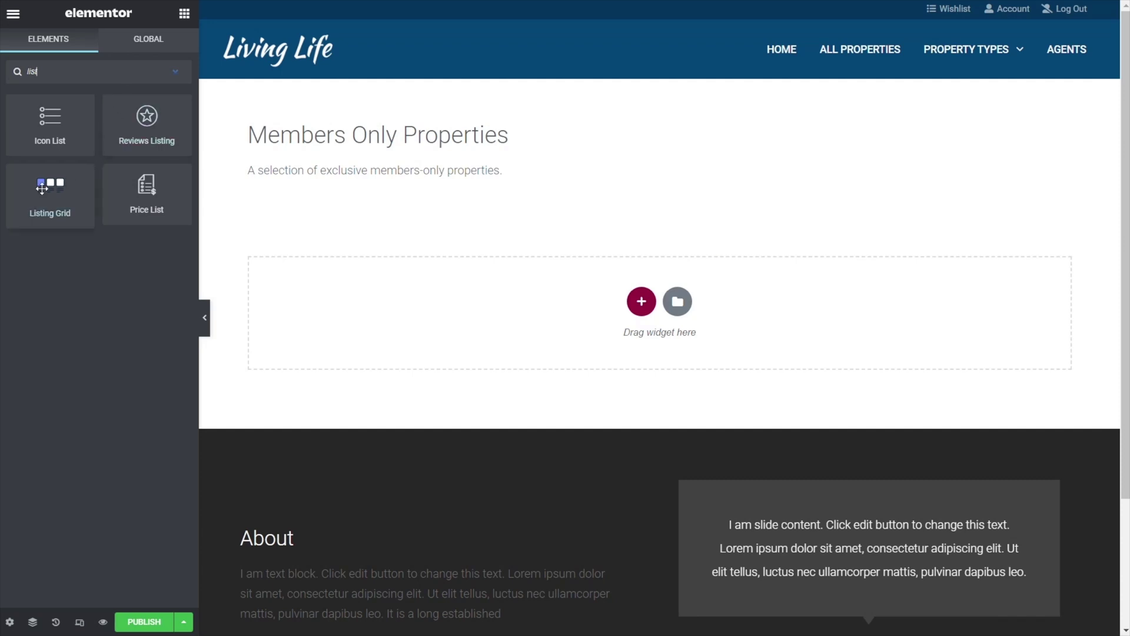
drag(41, 190, 344, 191)
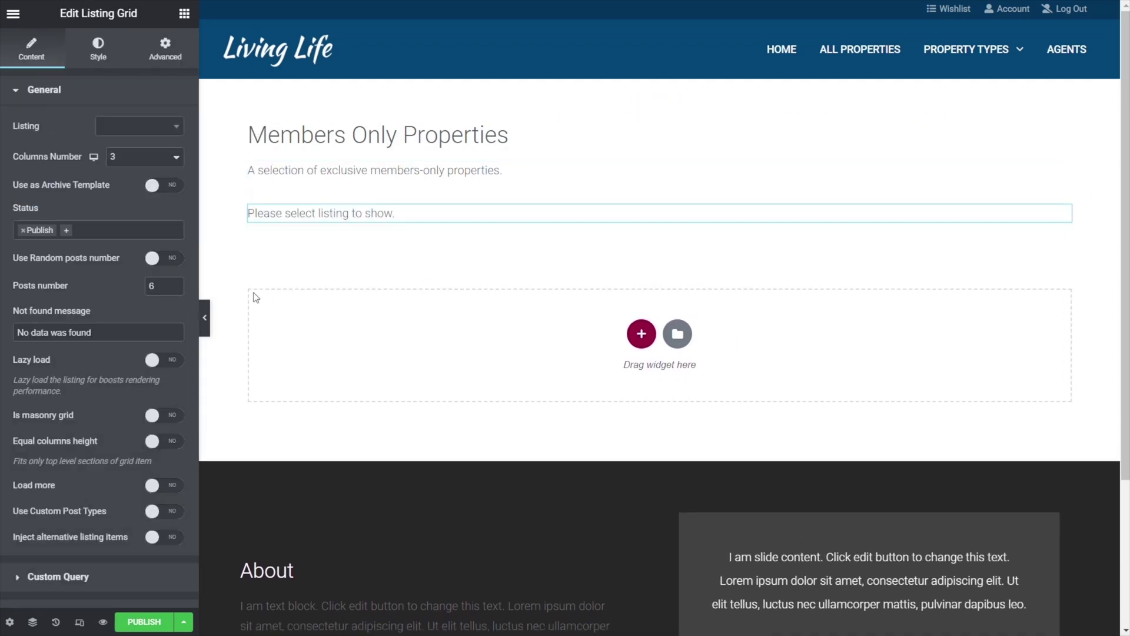
- Set the Listing Grid to Property Listing and select its surrounding section
click(150, 135)
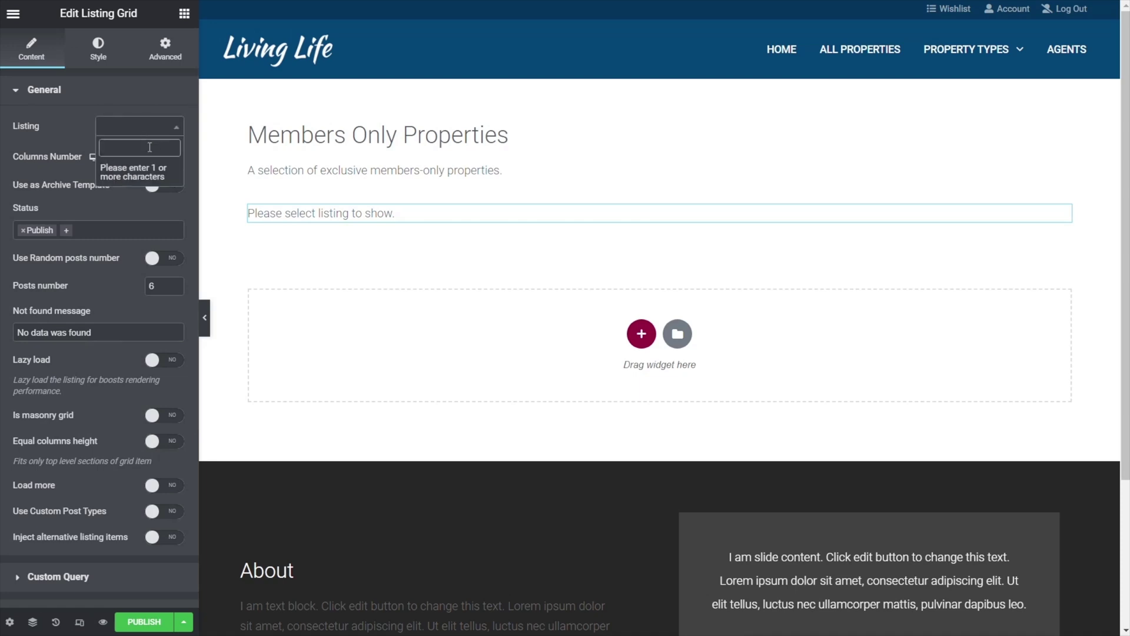
text(pro)
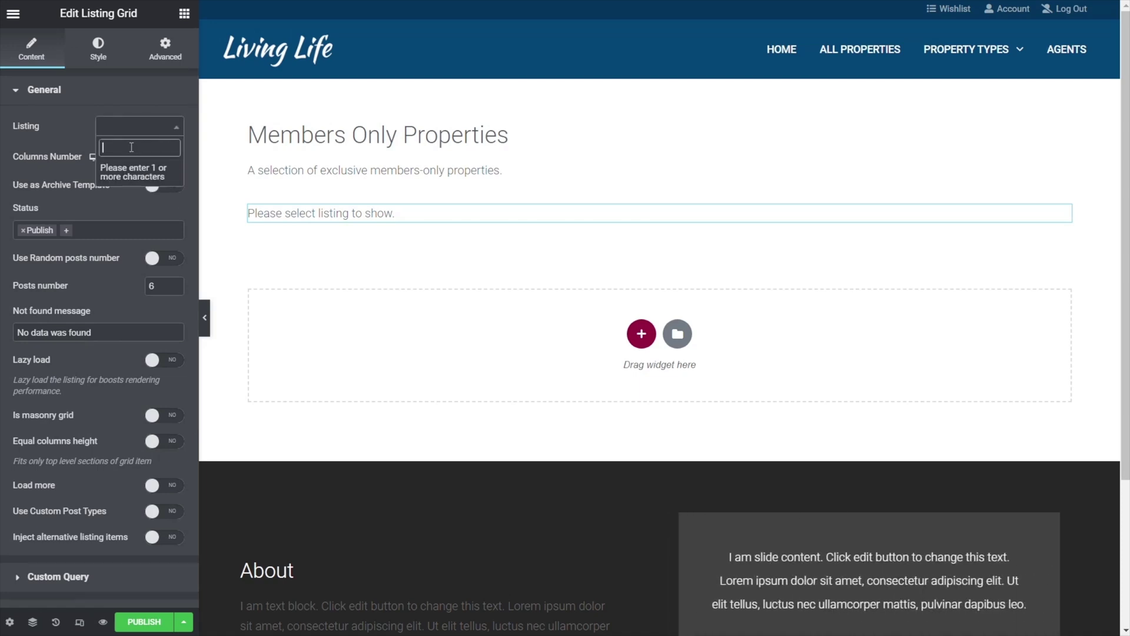
text(pro)
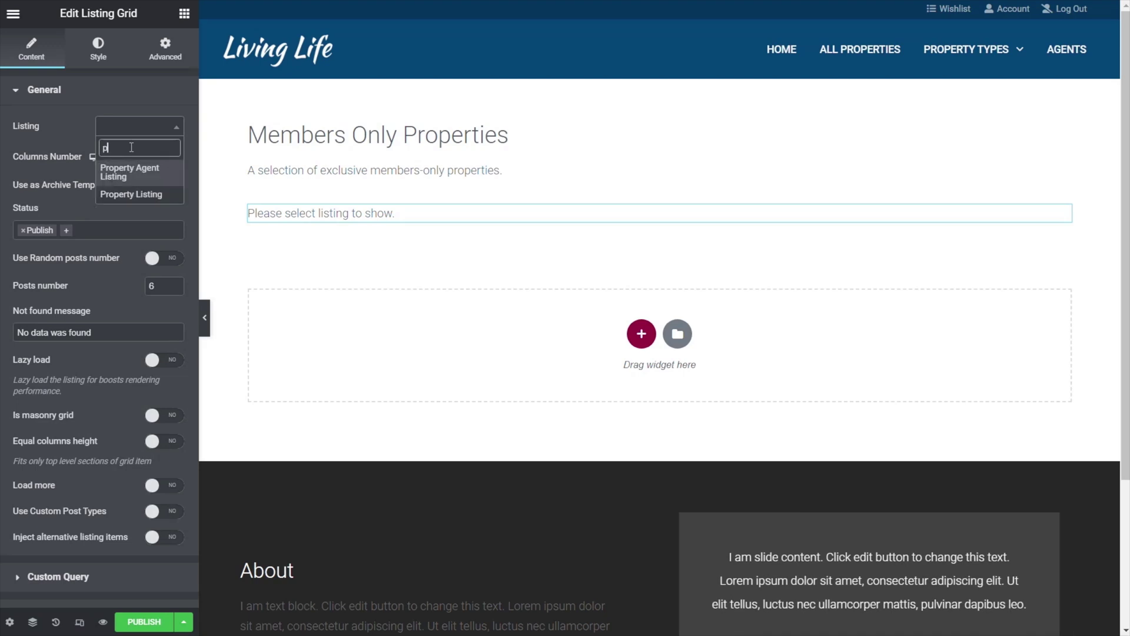
click(135, 195)
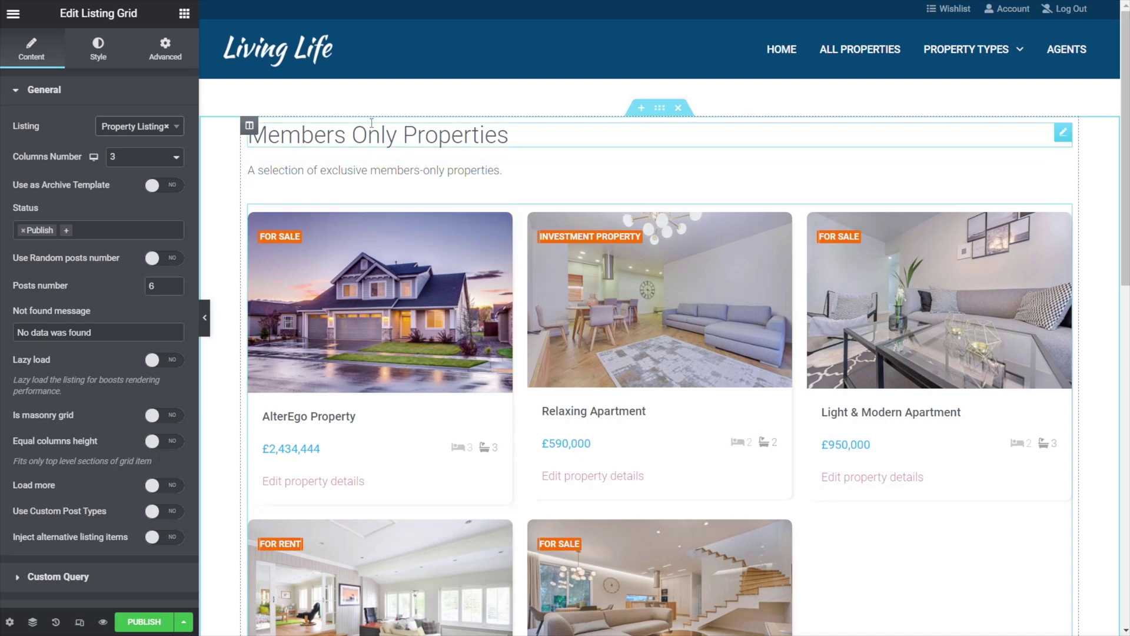
click(660, 110)
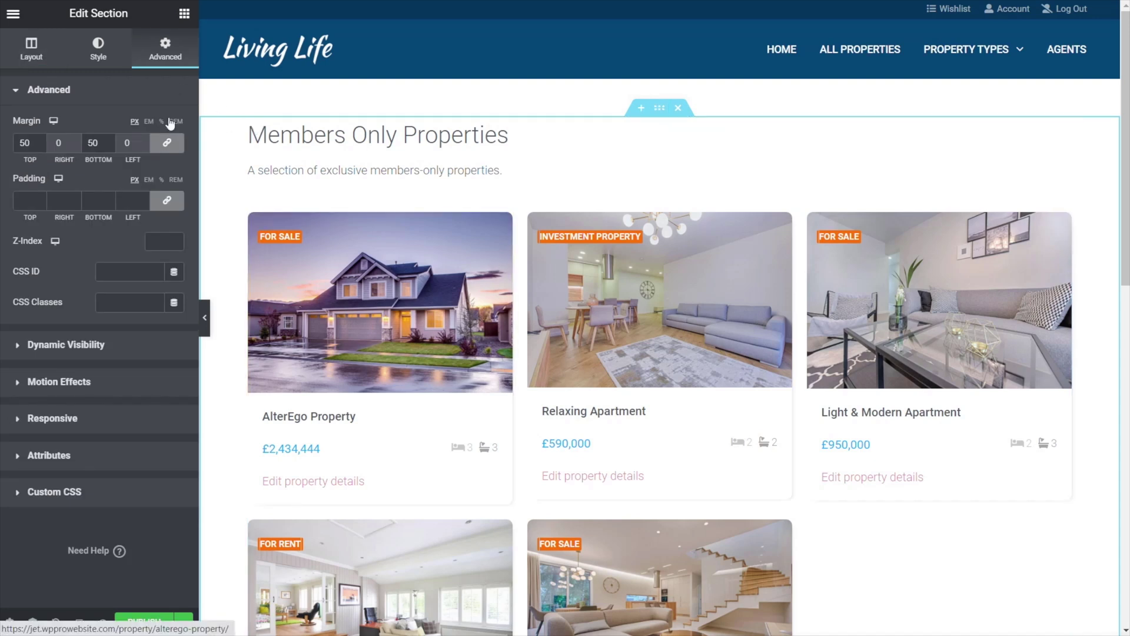
- Enable Dynamic Visibility on the section with a 'User logged in' condition
click(83, 345)
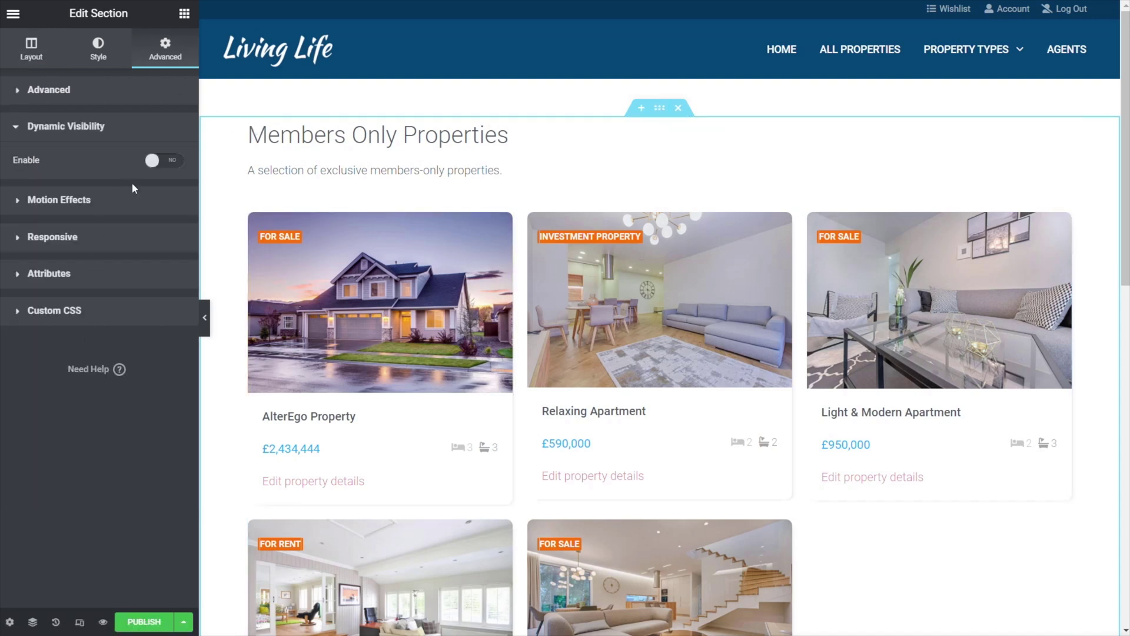
click(166, 161)
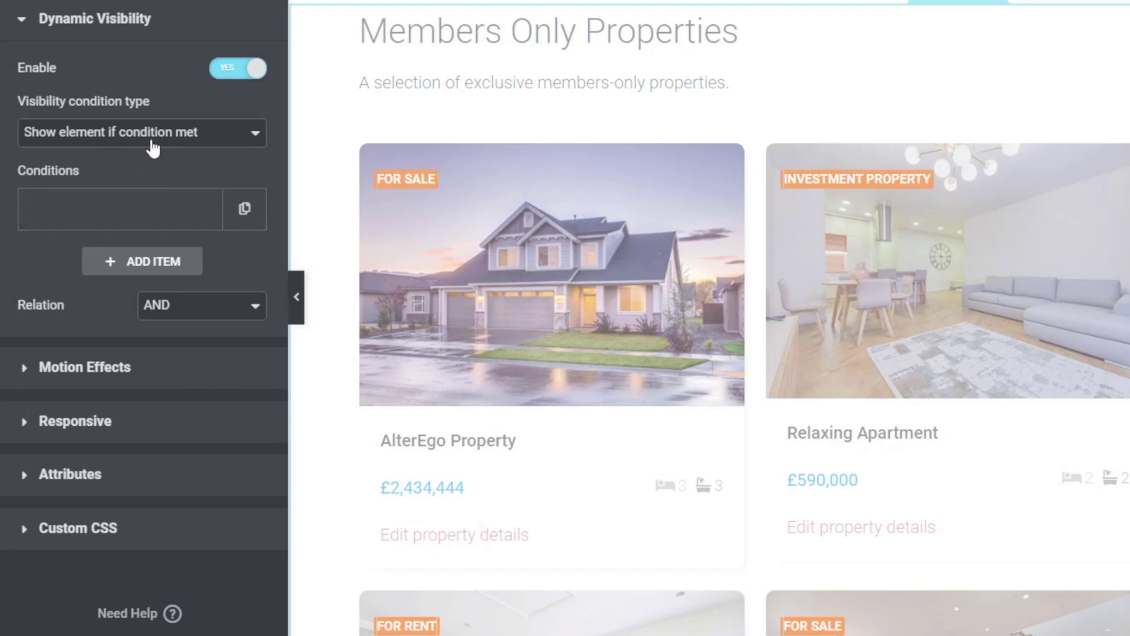
click(130, 222)
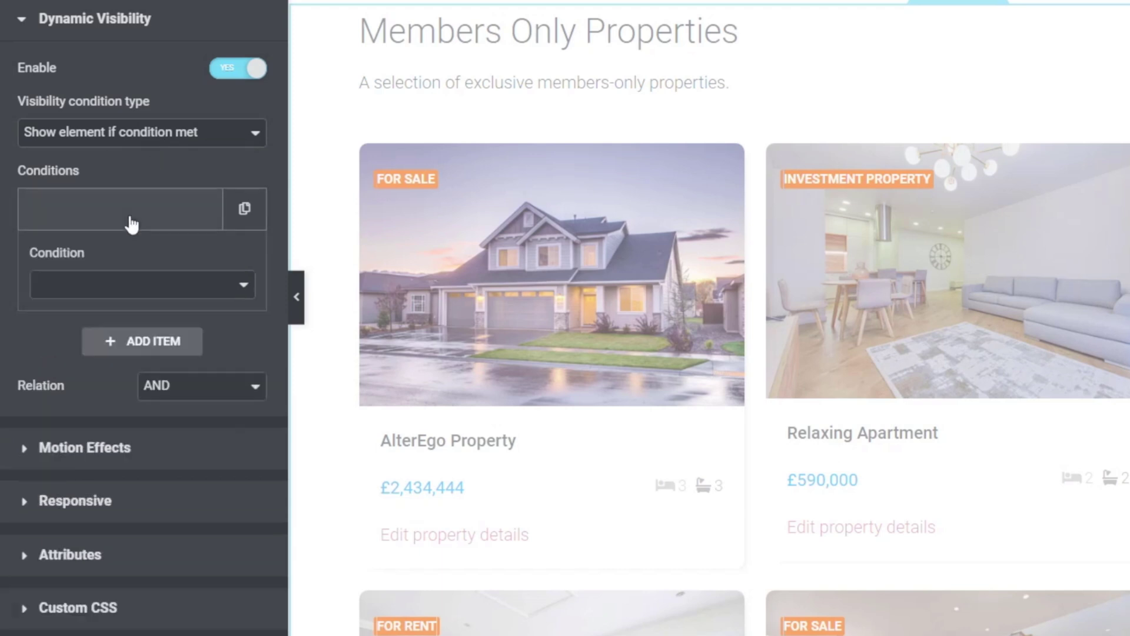
click(141, 289)
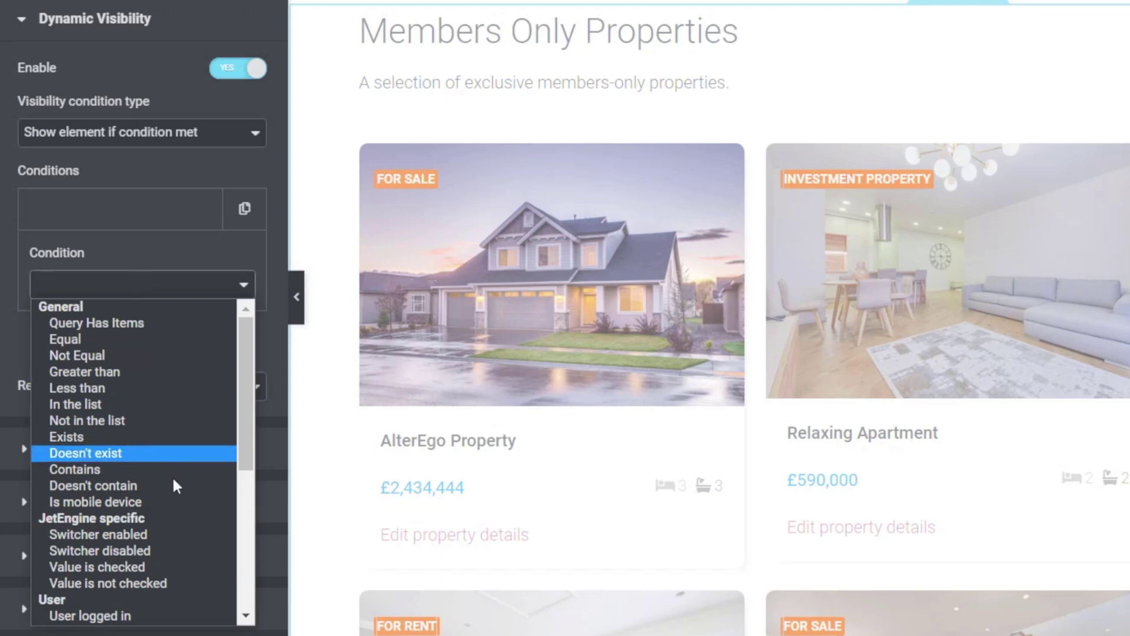
drag(246, 438, 247, 504)
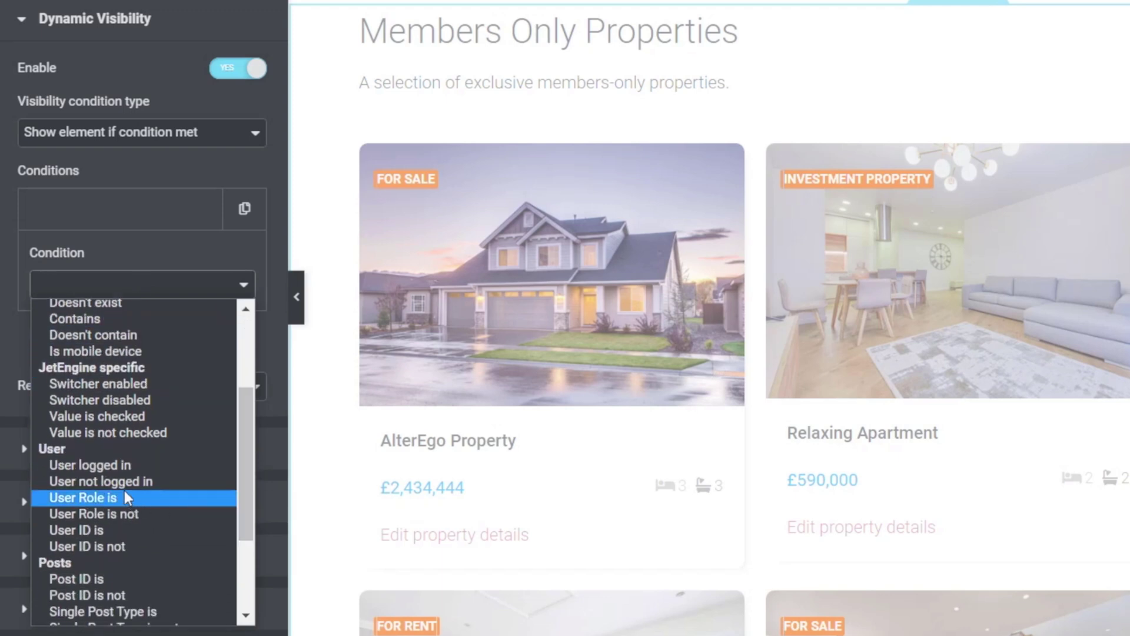
click(118, 468)
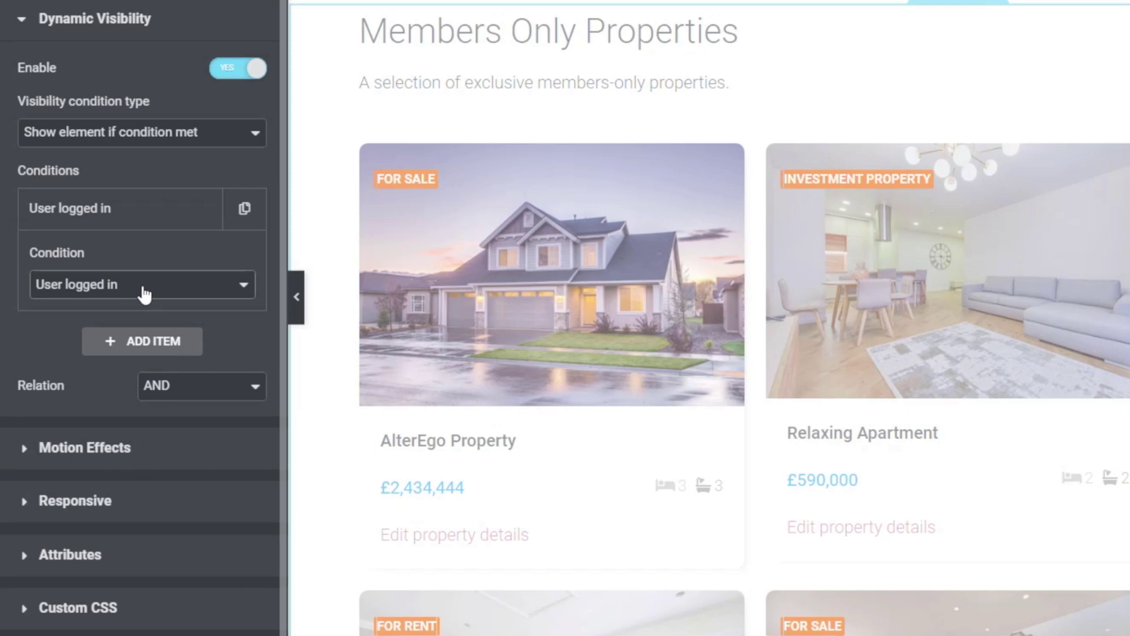
- Add a 'User Role is' condition for Member and Administrator, then publish the page
click(145, 348)
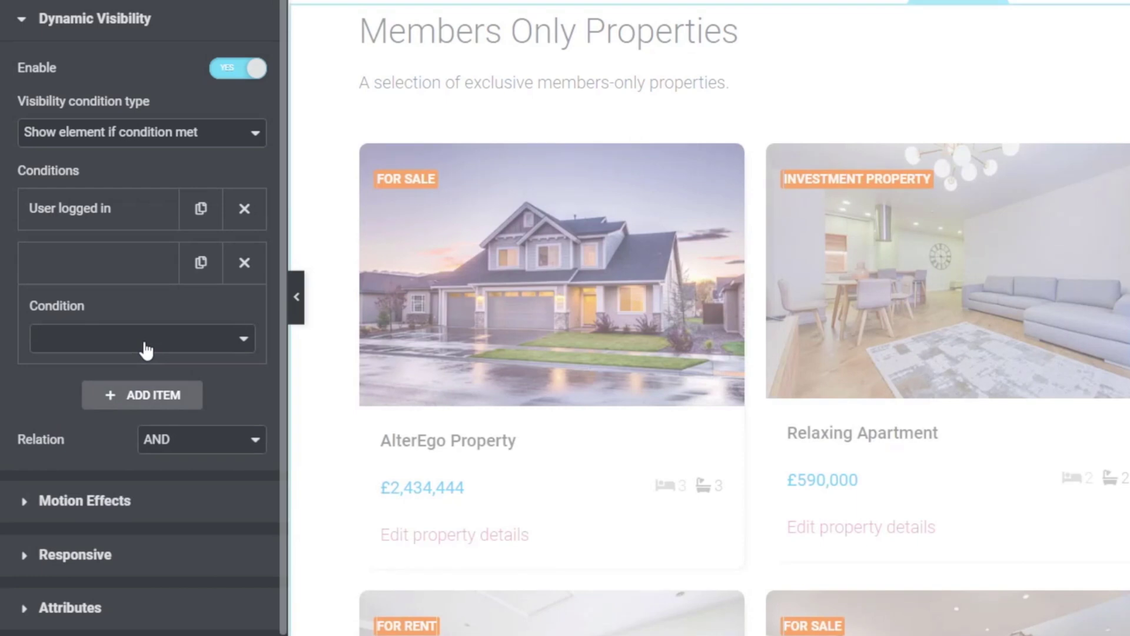
click(146, 350)
drag(245, 430, 244, 510)
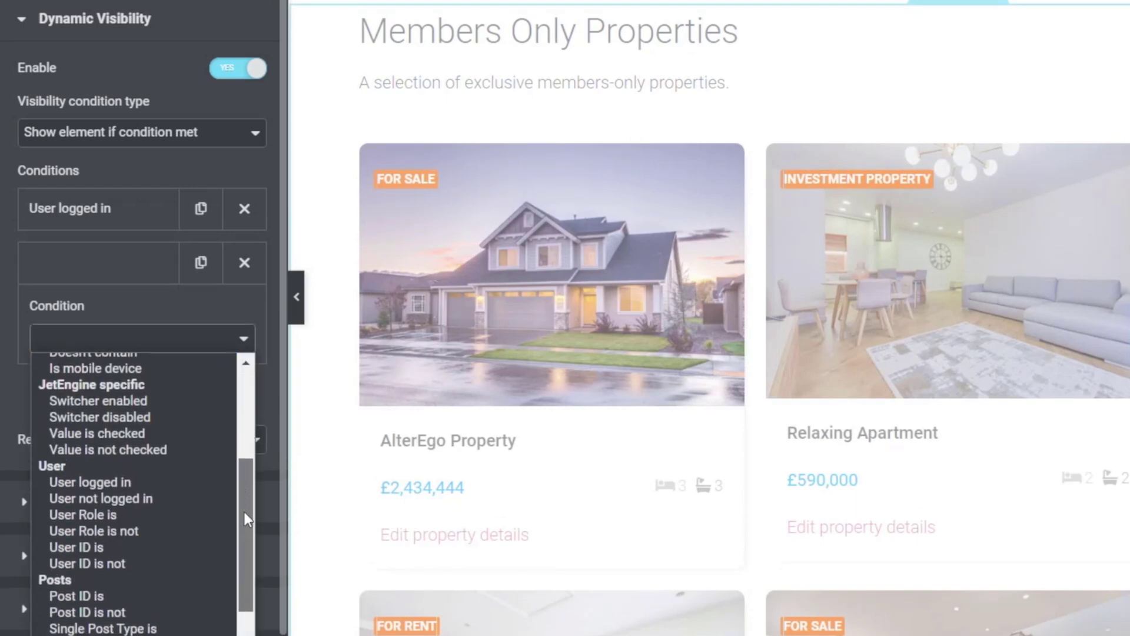
click(96, 516)
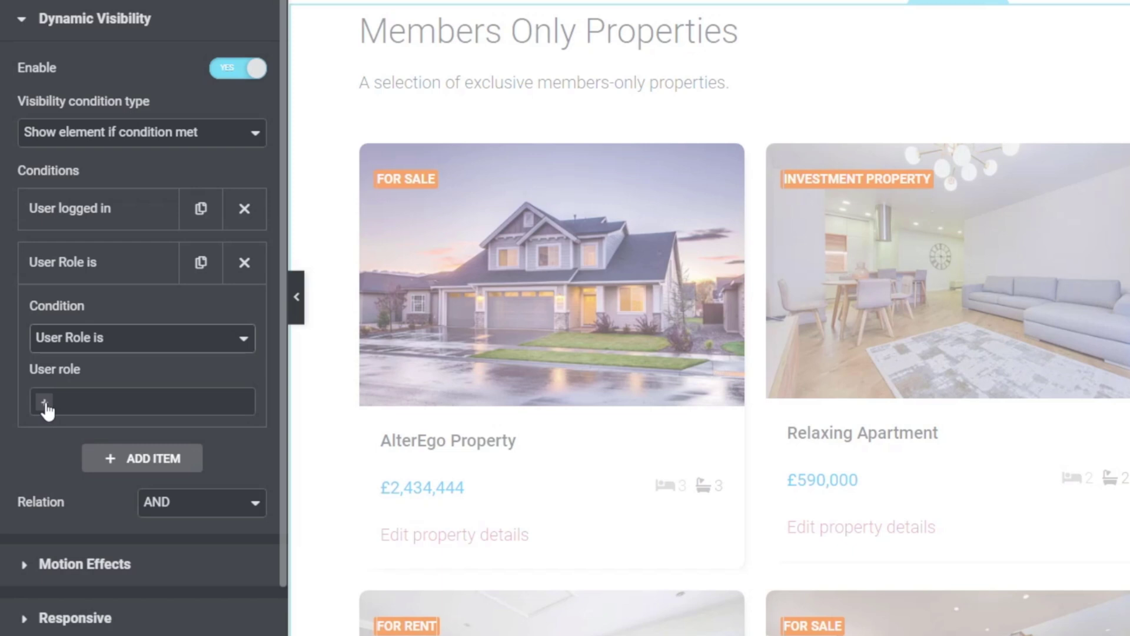
click(45, 404)
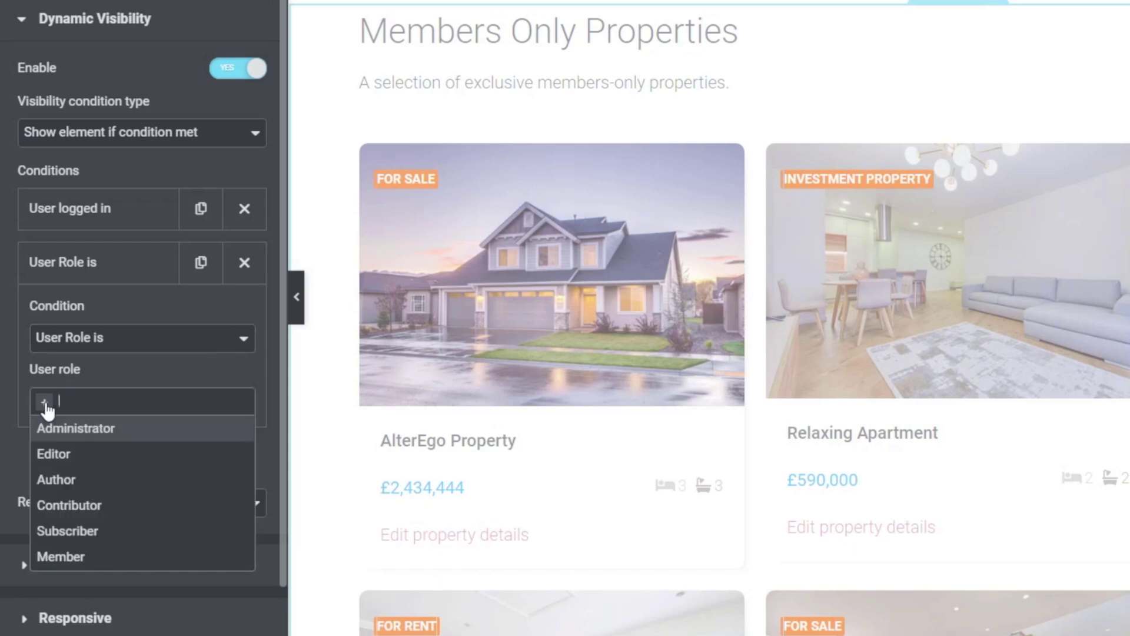
click(57, 558)
click(114, 406)
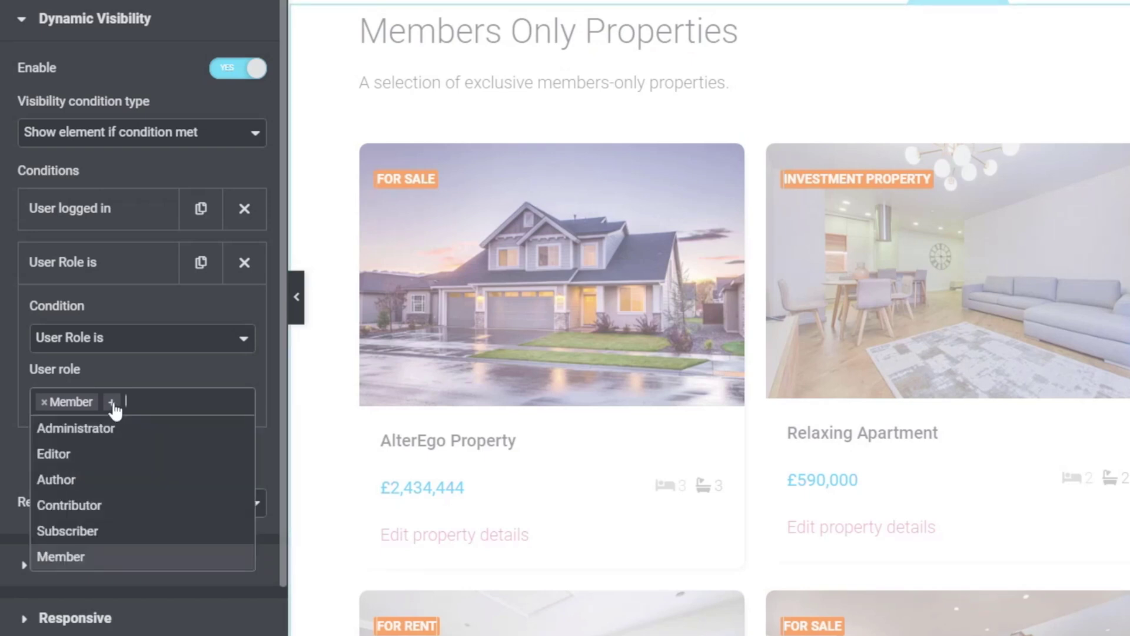
click(106, 429)
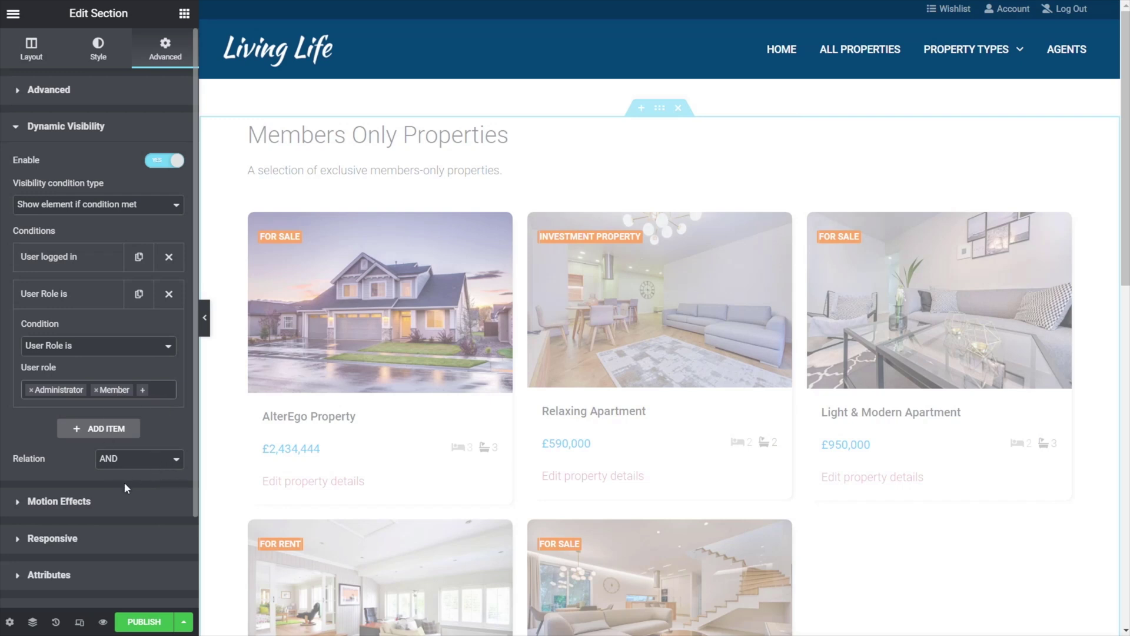
click(144, 622)
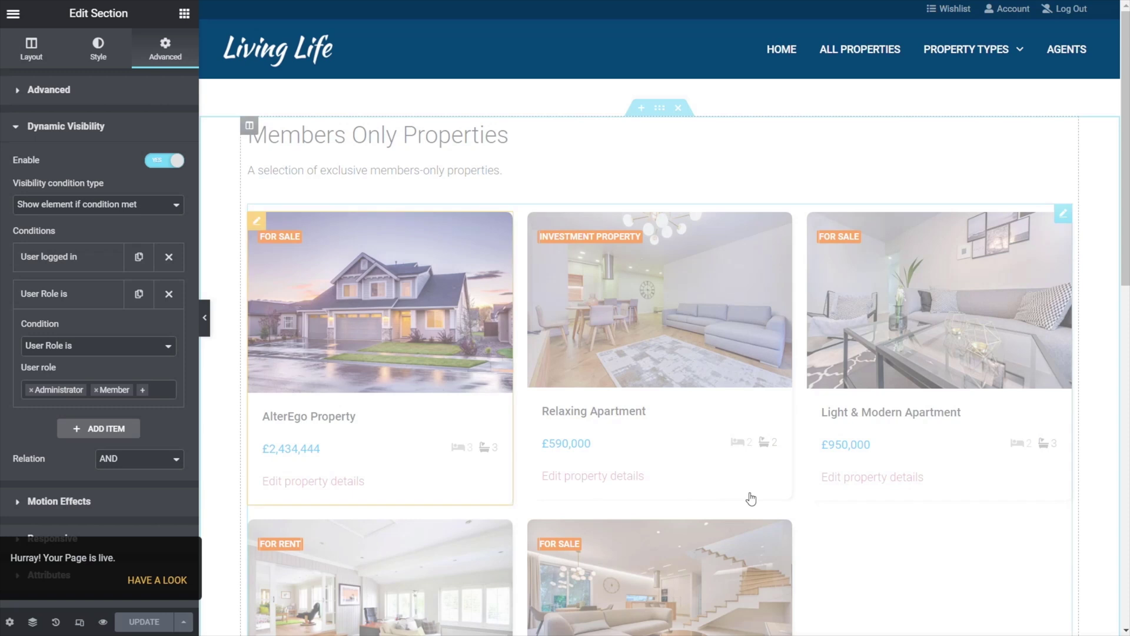
scroll(826, 505, down, 7)
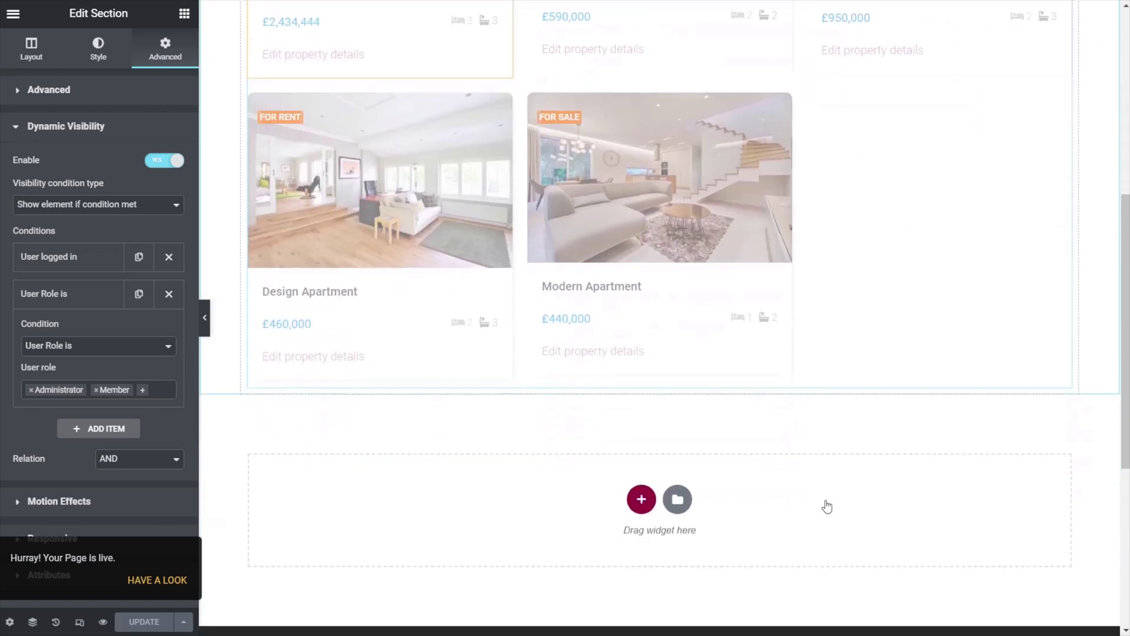
- Add a one-column section below the listings with a 50 px top margin
scroll(826, 506, down, 2)
click(641, 410)
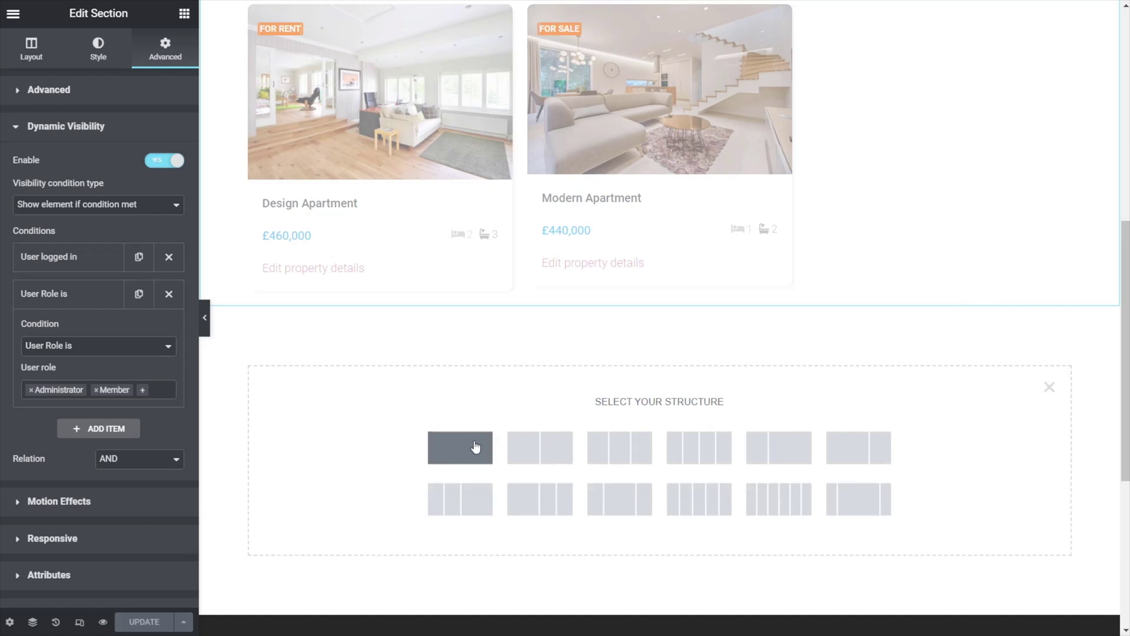
click(476, 447)
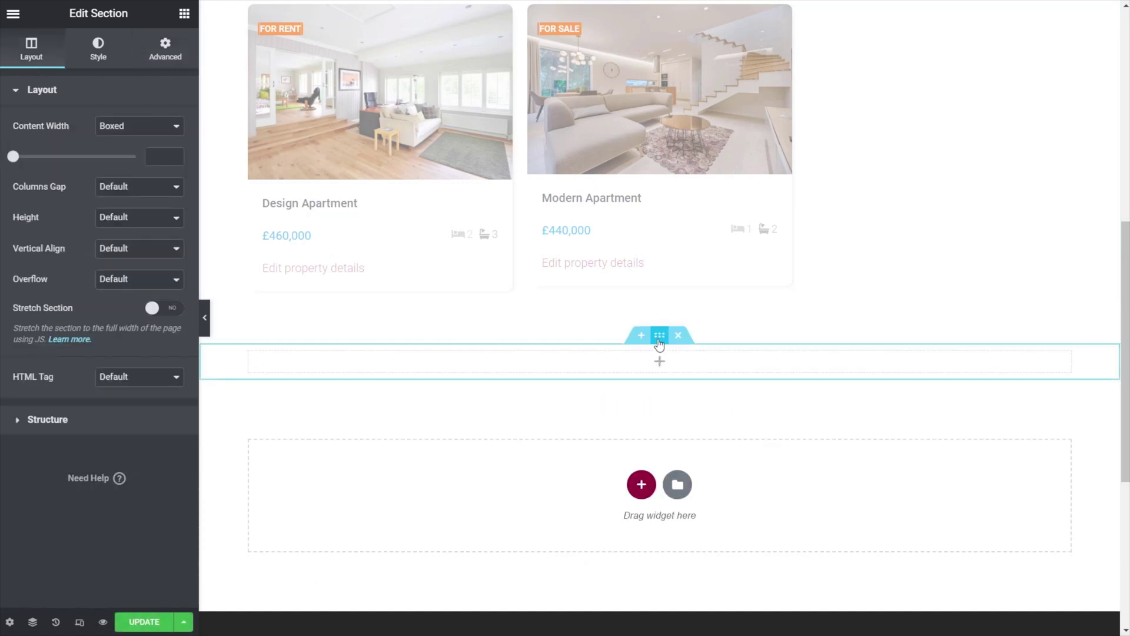
click(166, 52)
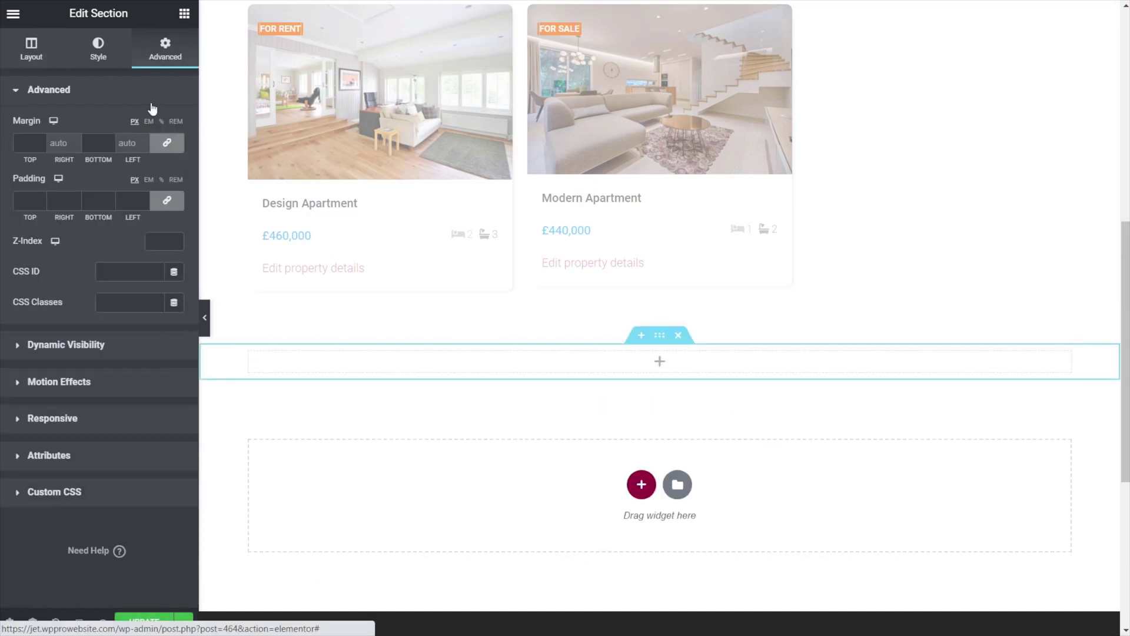
click(20, 141)
text(50)
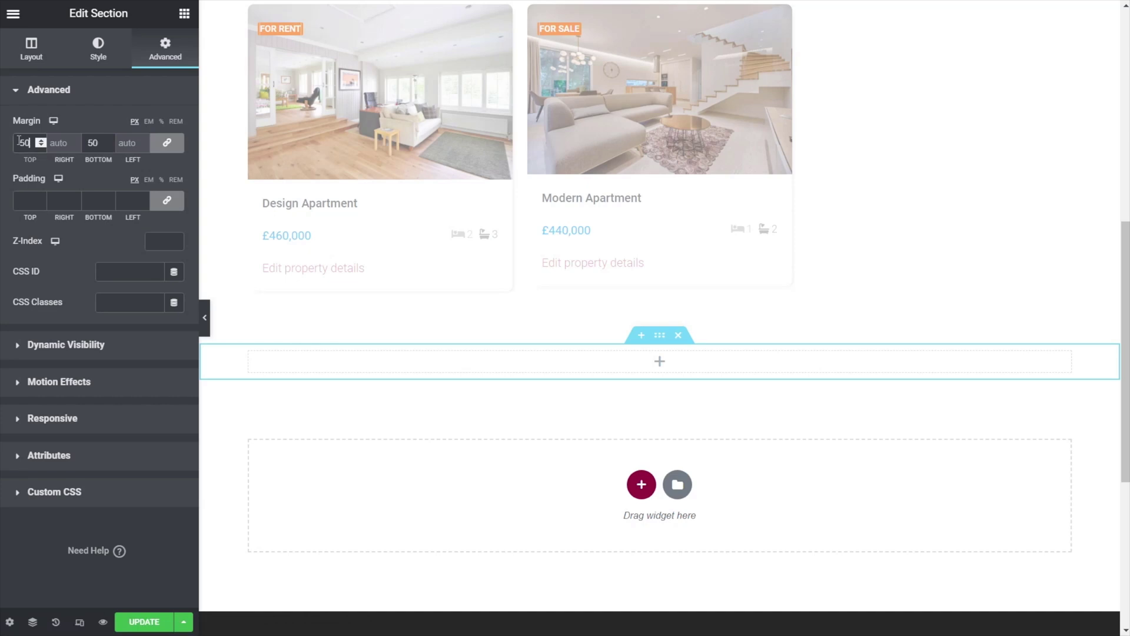
- Place a Heading and a Text Editor widget in the new section
click(449, 369)
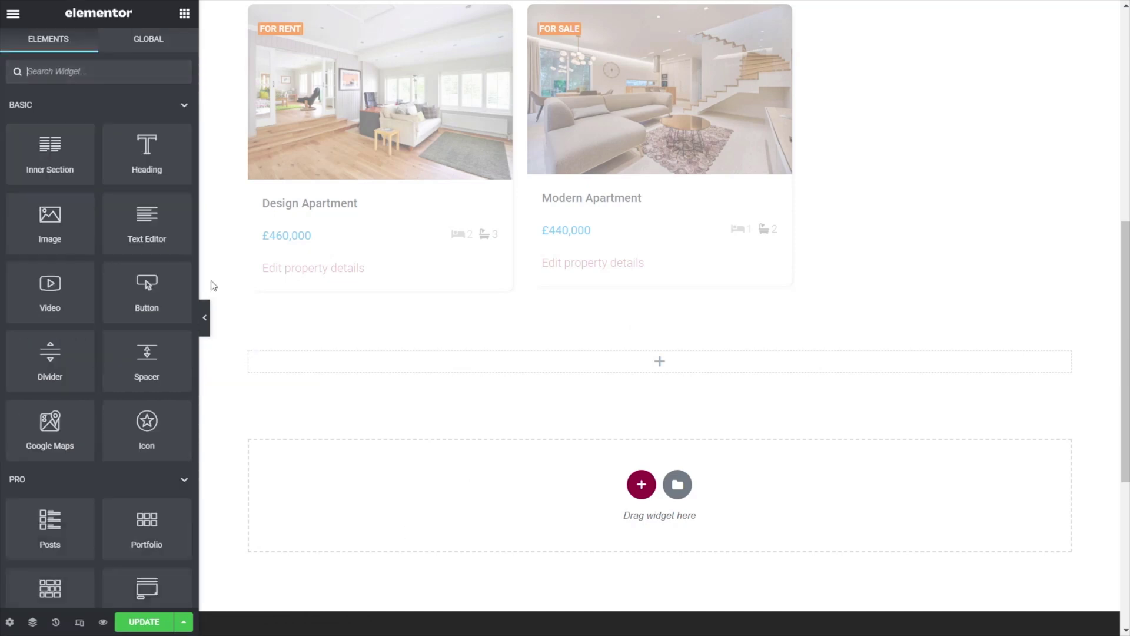
drag(147, 144, 363, 361)
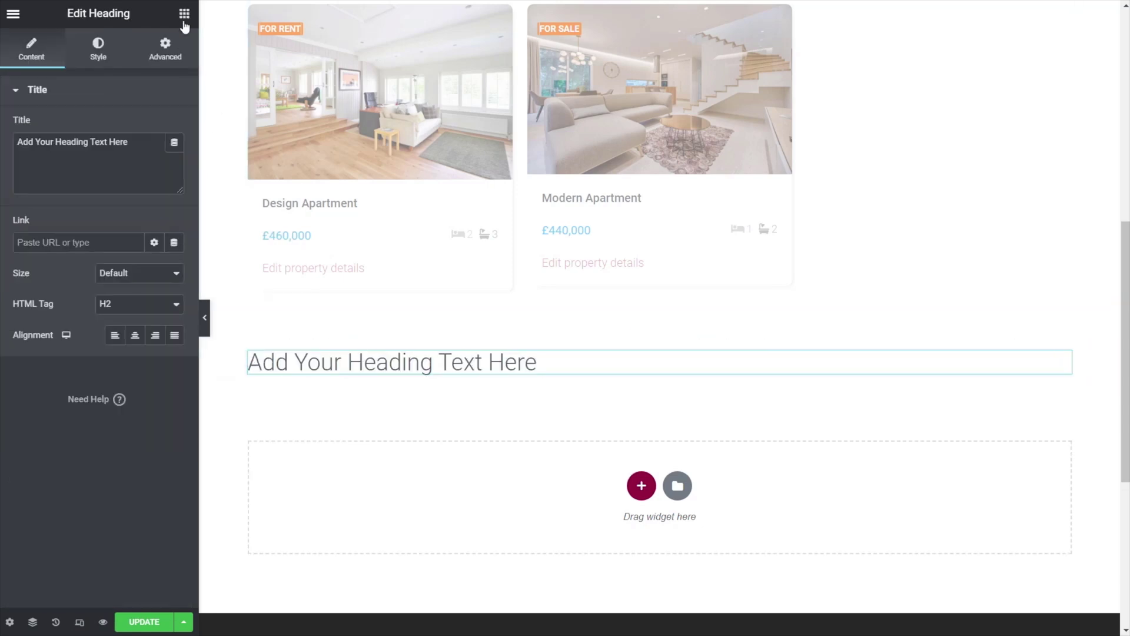
click(184, 13)
drag(146, 219, 333, 368)
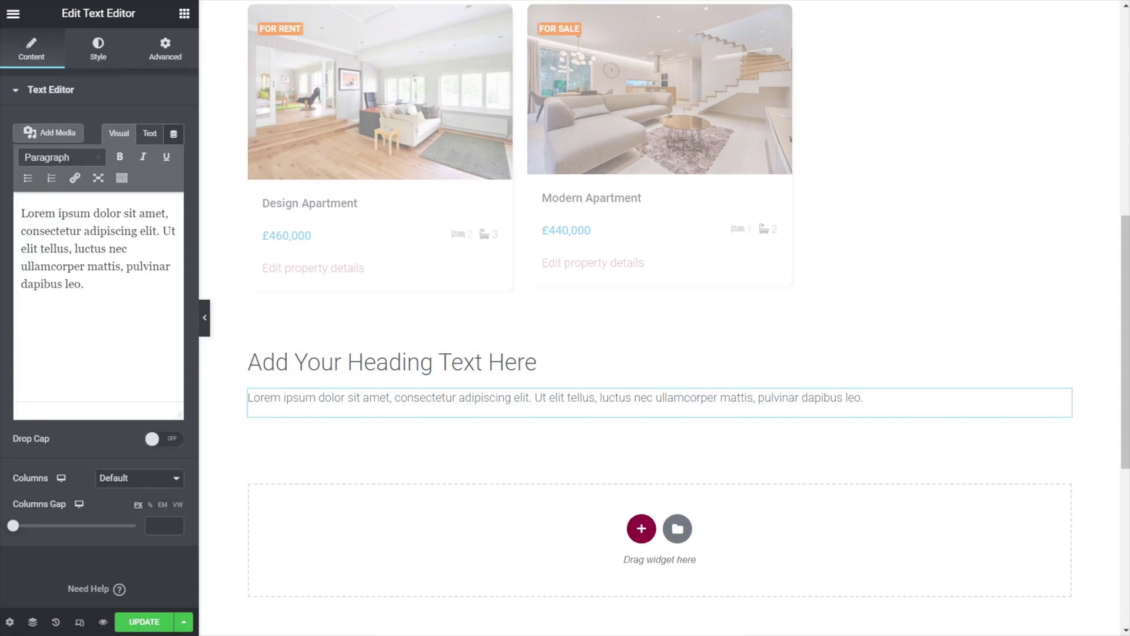
- Title the heading 'Oops! Looks like you don't have access to this content'
click(422, 366)
click(141, 154)
key(ctrl+a)
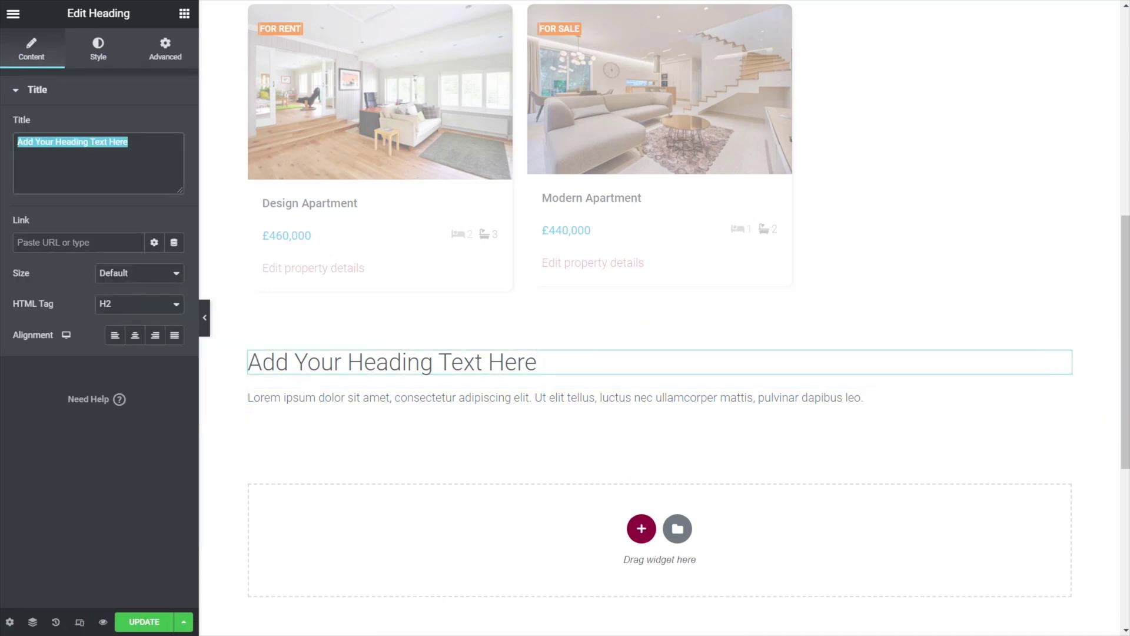
text(Oops!)
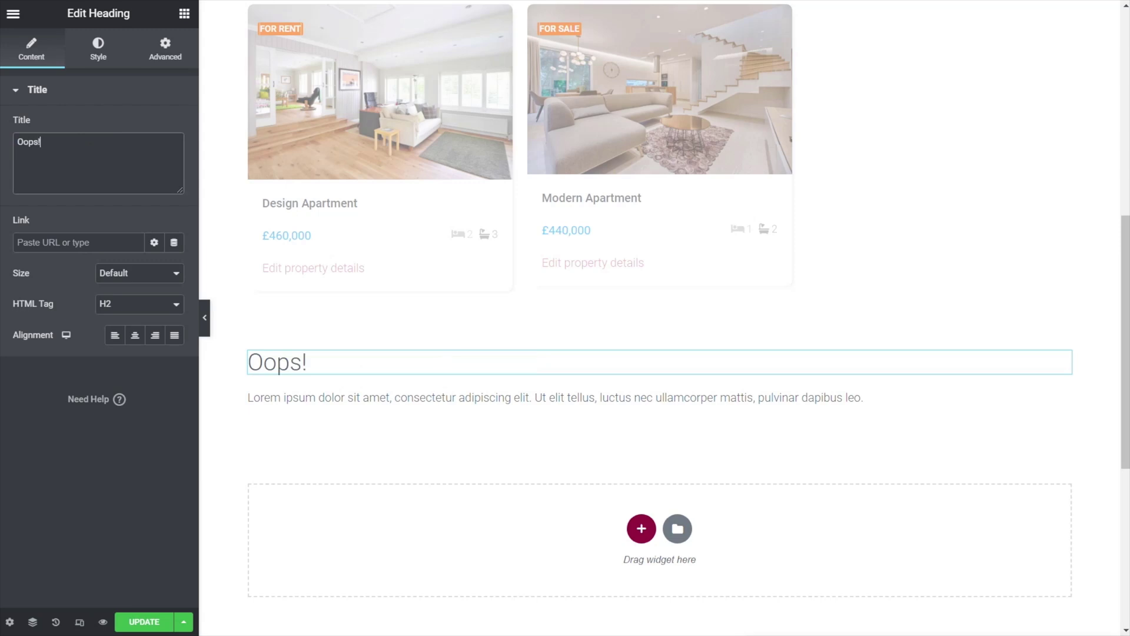
text( Looks l)
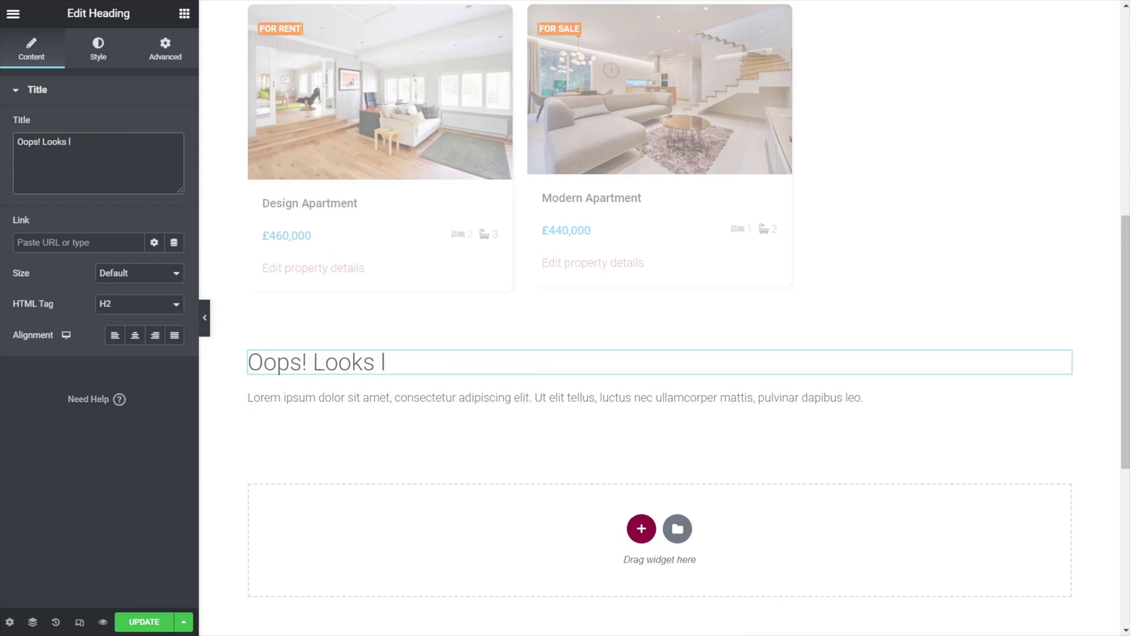
text(ike you don't have access to this content)
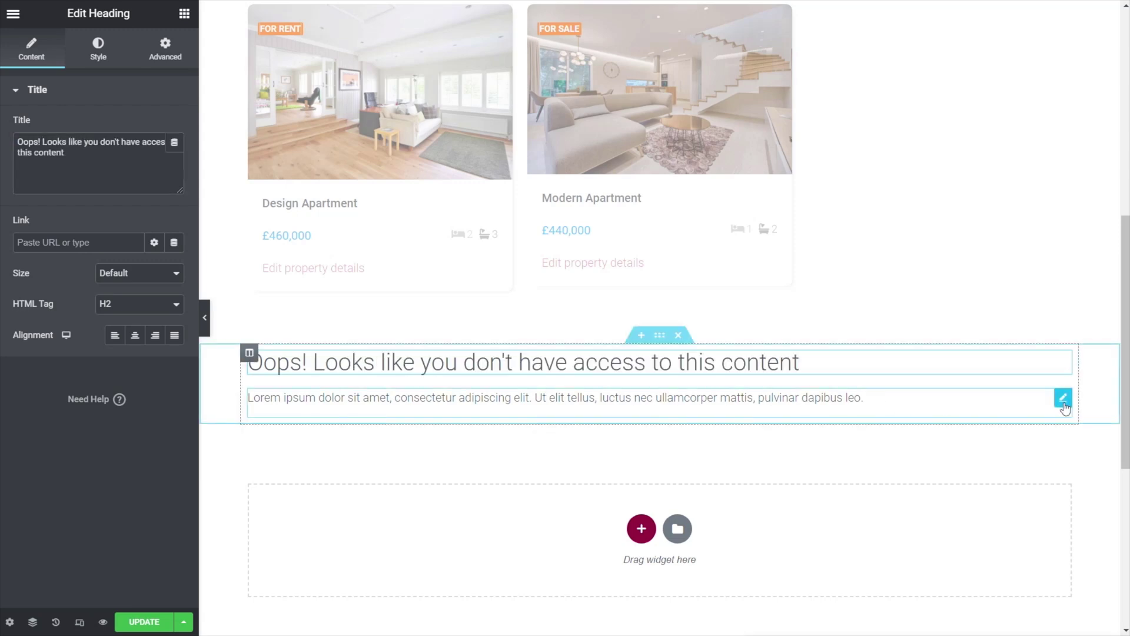
- Replace the text block's placeholder with the no-access message containing log-in and register links
click(1063, 400)
drag(103, 288, 3, 207)
key(BackSpace)
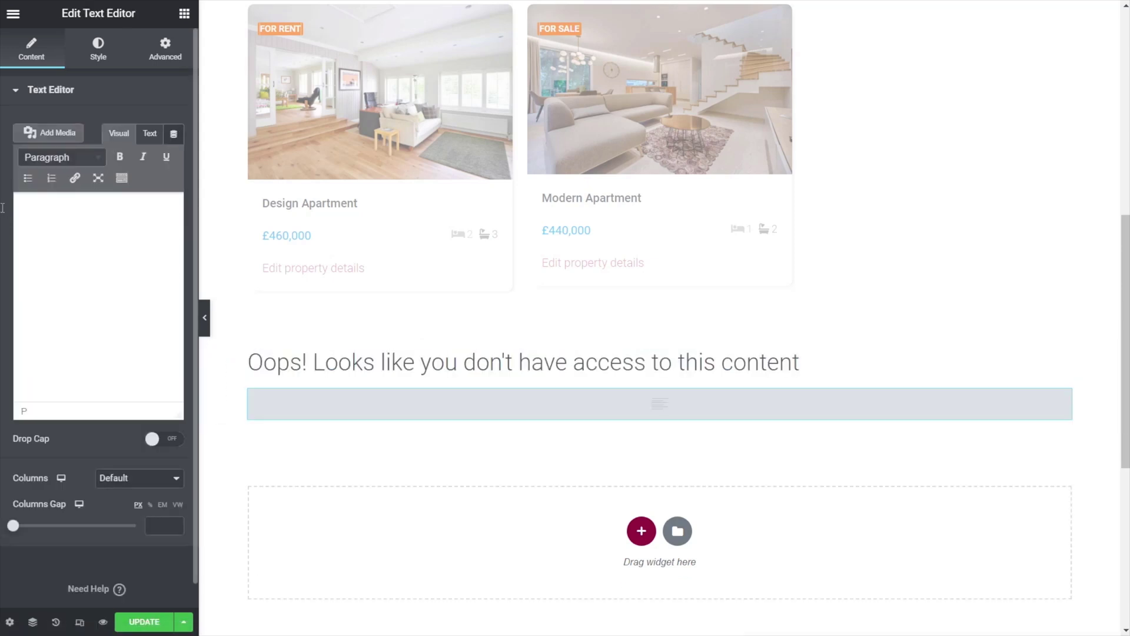
text(It looks like you're either not logged in or don't have permission to view this content. You can log in here or register here.)
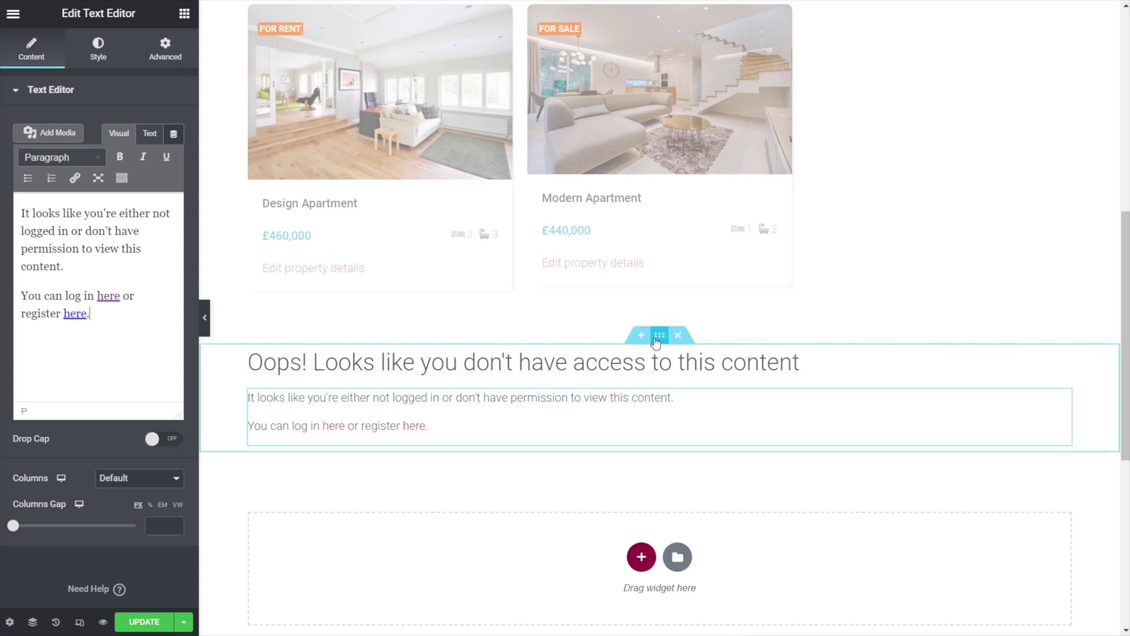
click(657, 337)
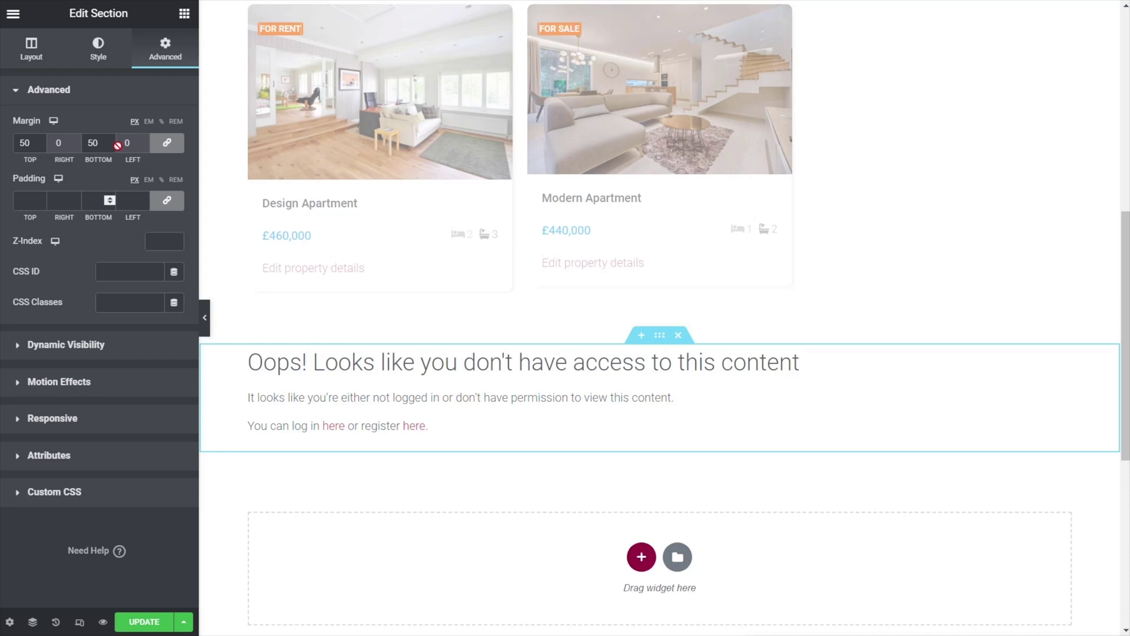
- Enable Dynamic Visibility with 'User Role is not' Administrator and Member, then click Update
click(77, 346)
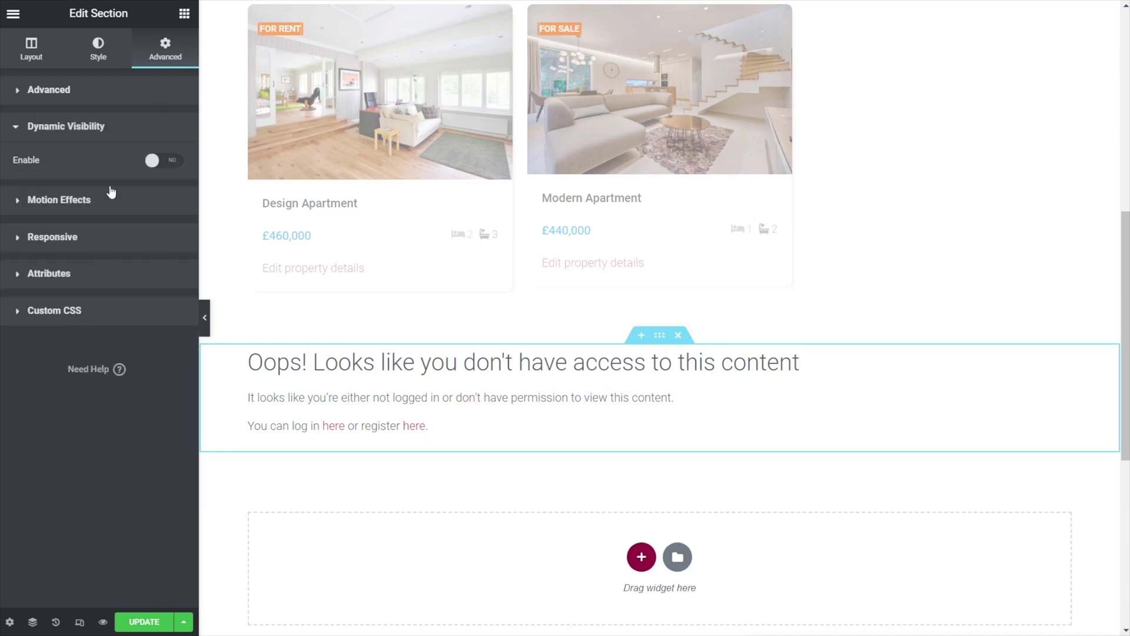
click(176, 162)
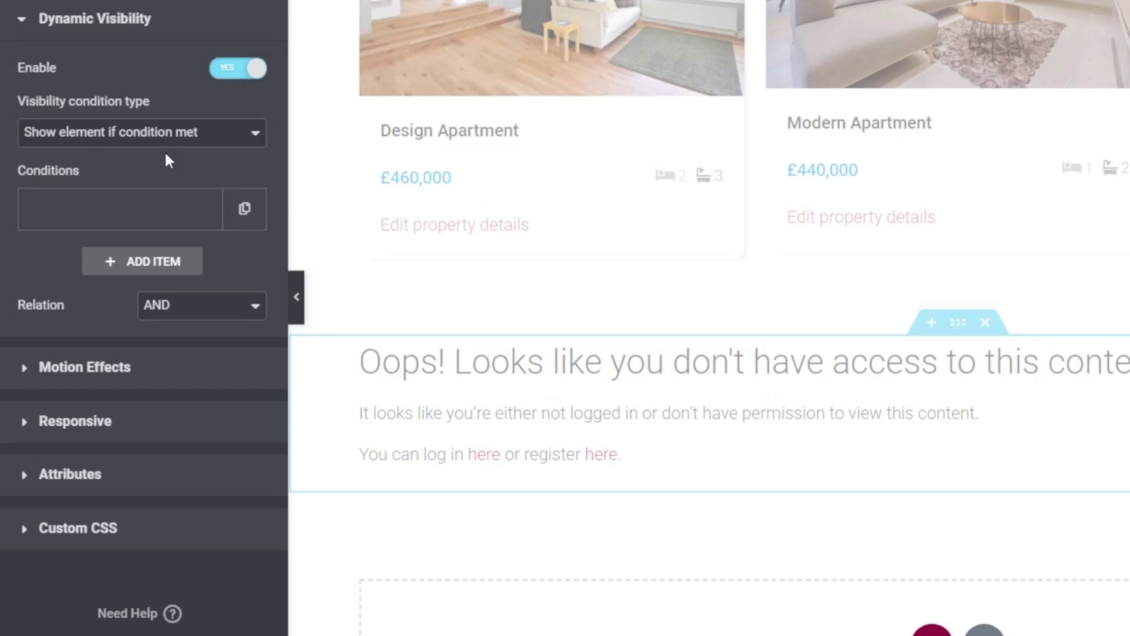
click(155, 217)
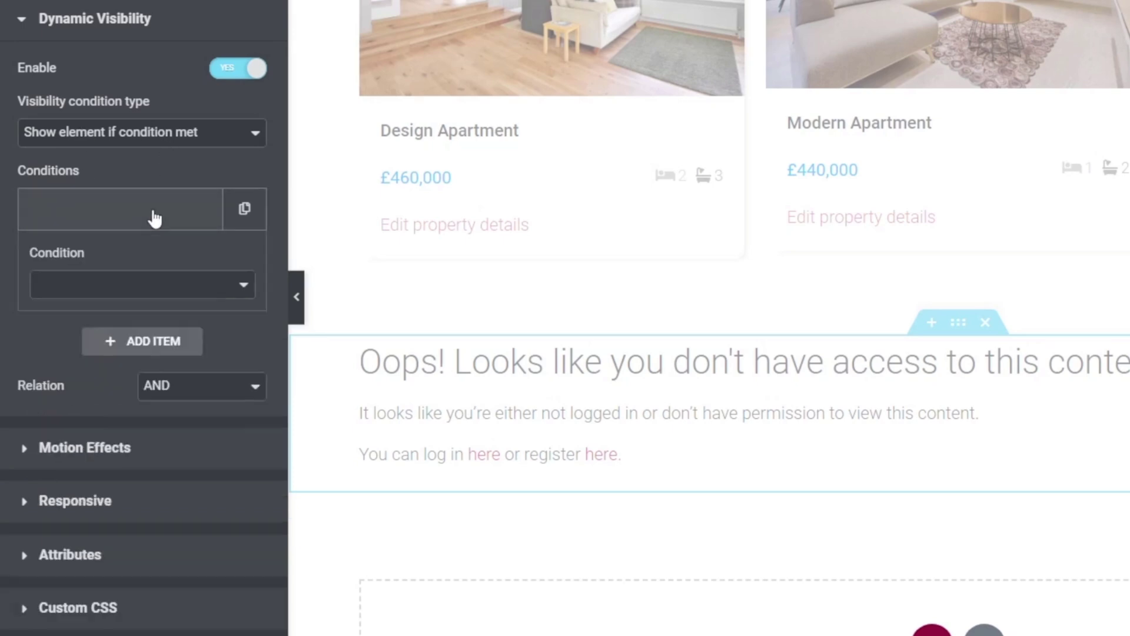
click(216, 295)
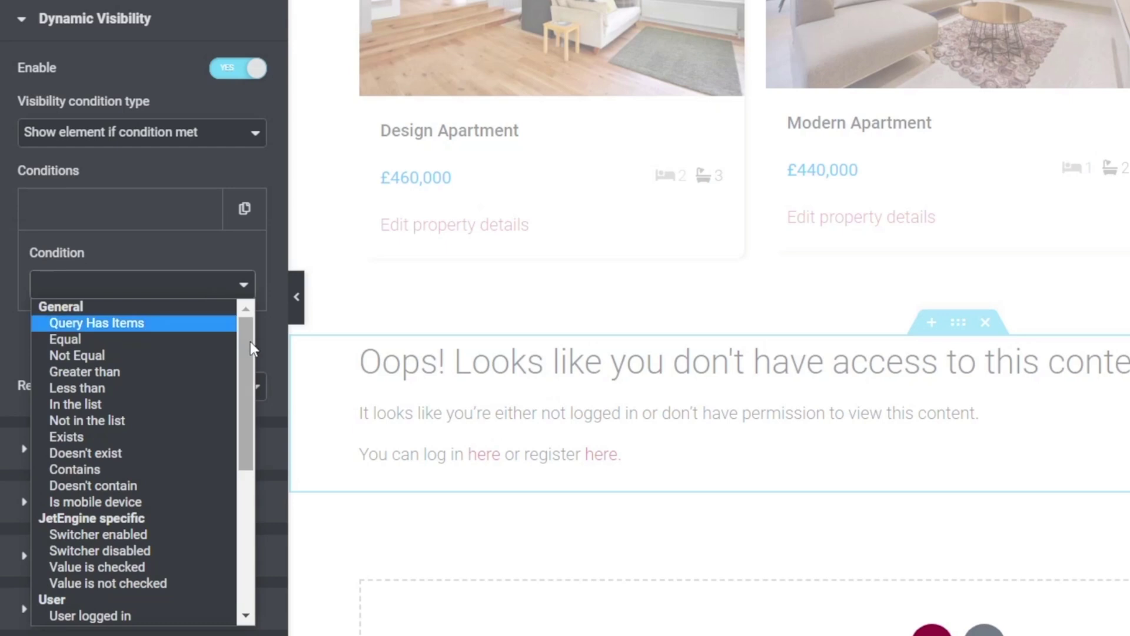
drag(249, 345, 251, 415)
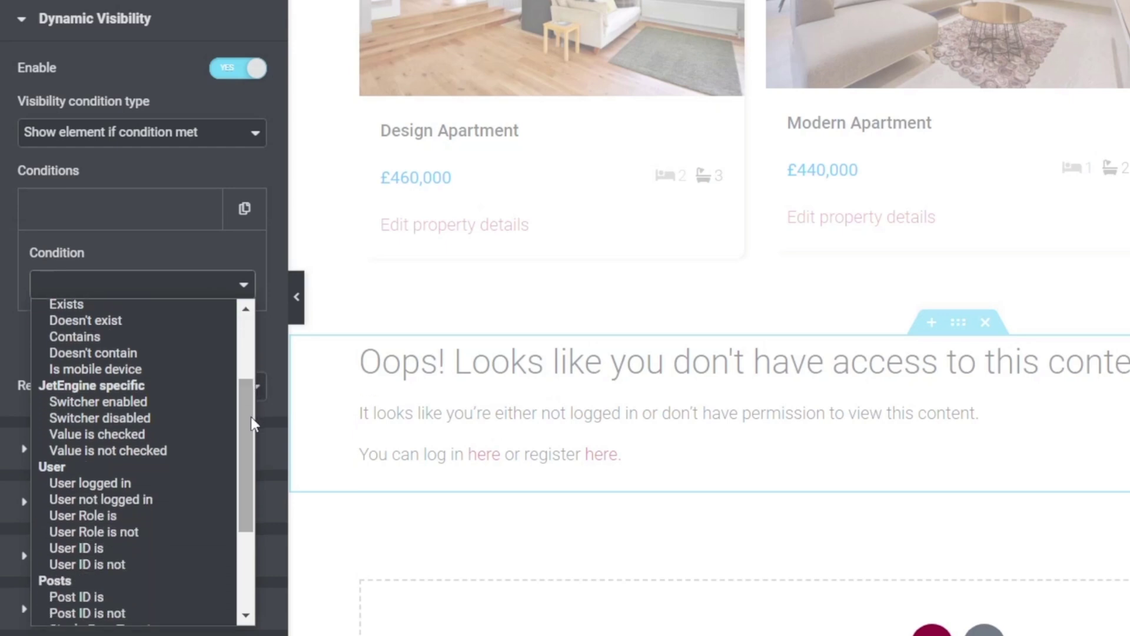
click(153, 531)
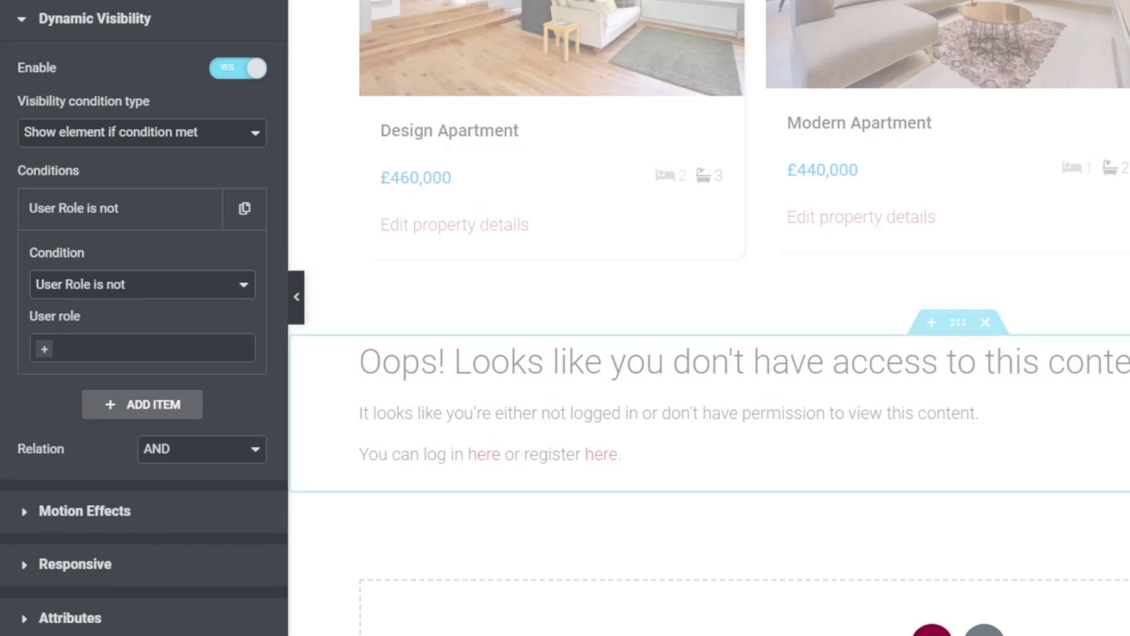
click(44, 349)
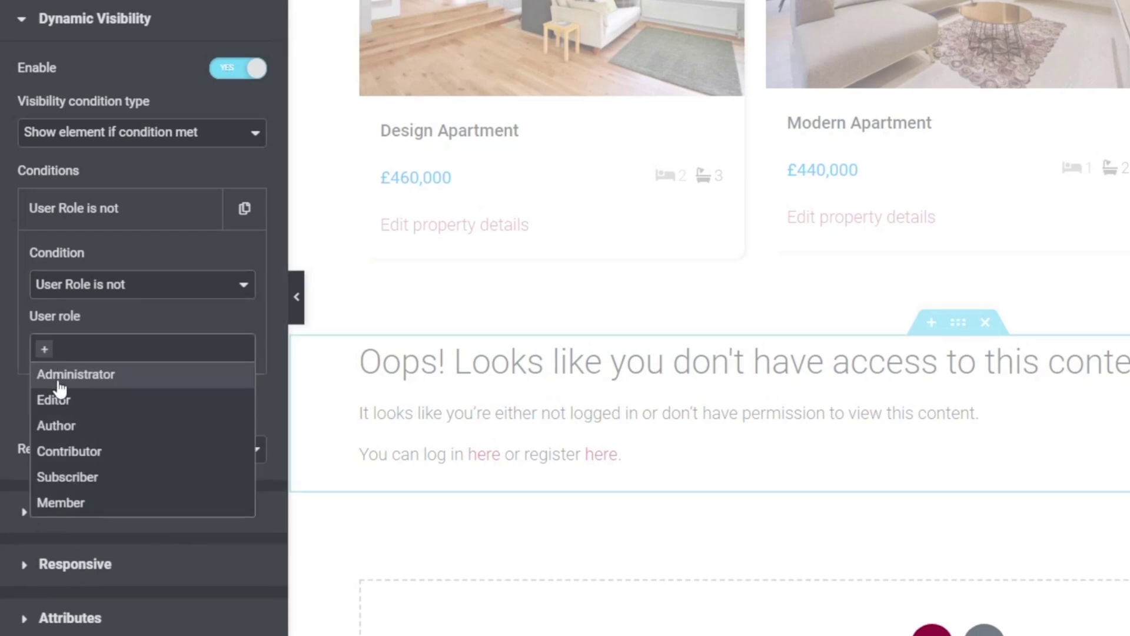
click(44, 375)
click(109, 503)
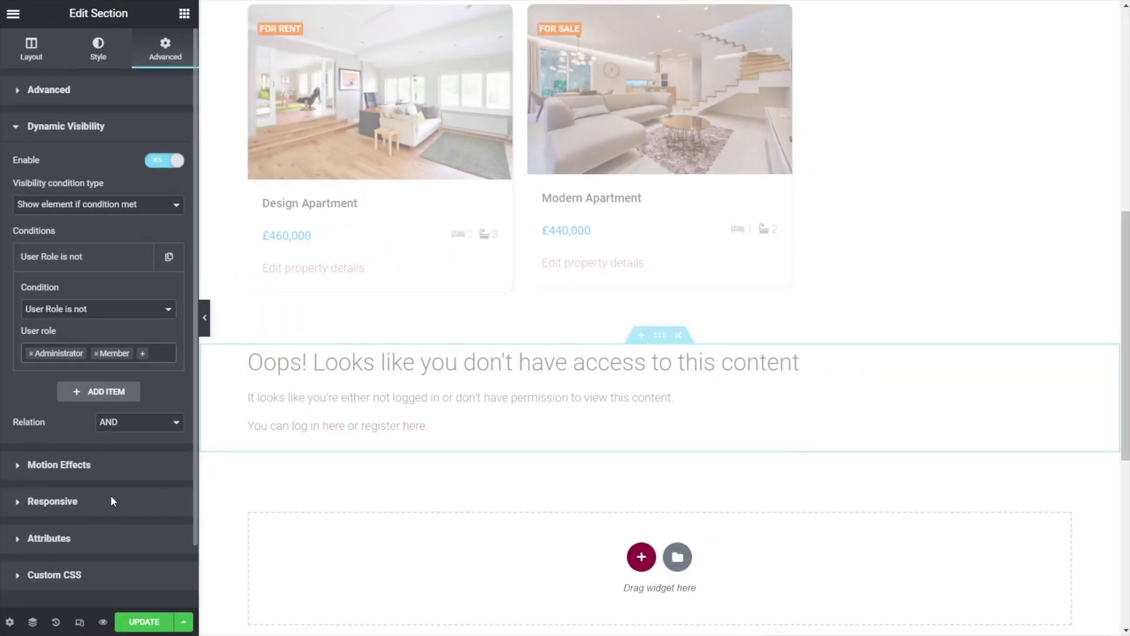
click(145, 621)
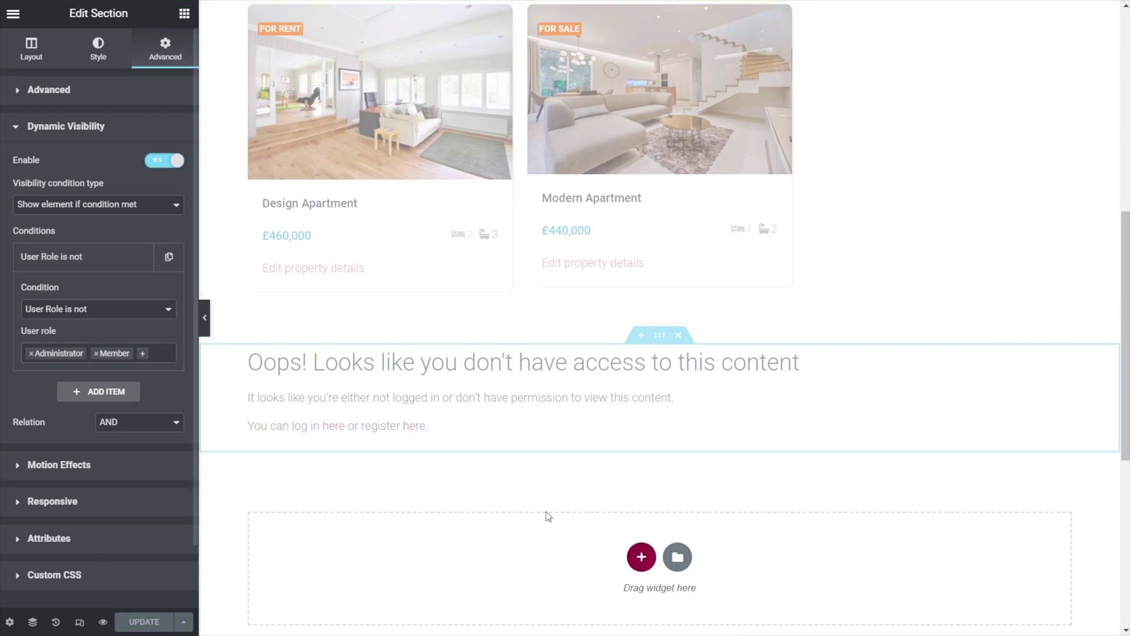
- Preview the saved page and scroll through the Members Only Properties listings
scroll(497, 504, up, 7)
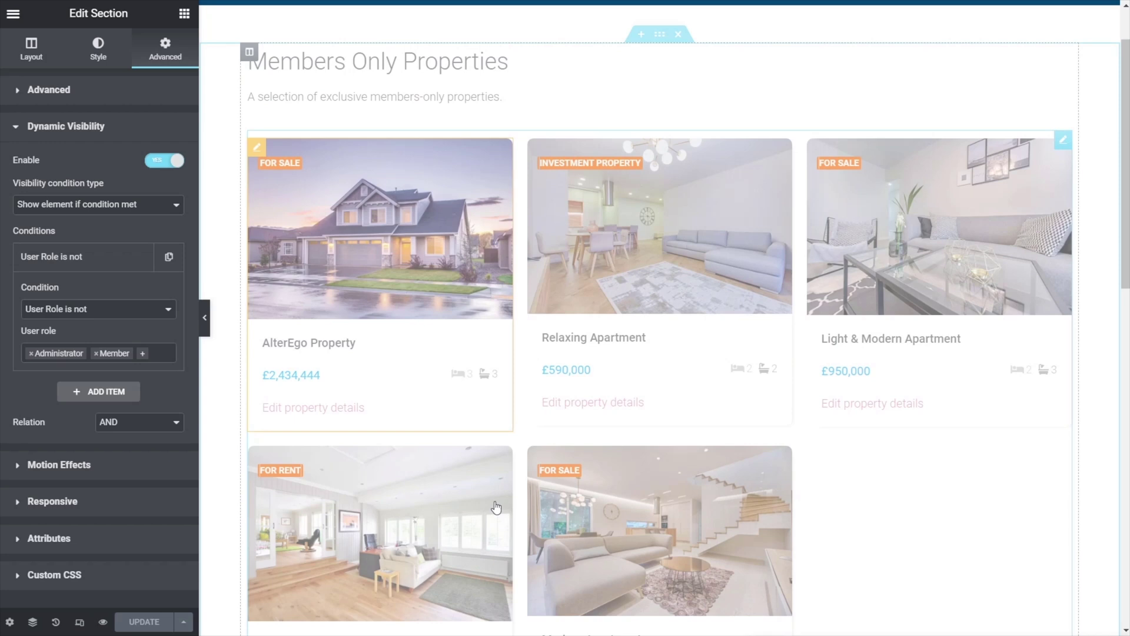
scroll(496, 507, down, 4)
scroll(497, 507, down, 3)
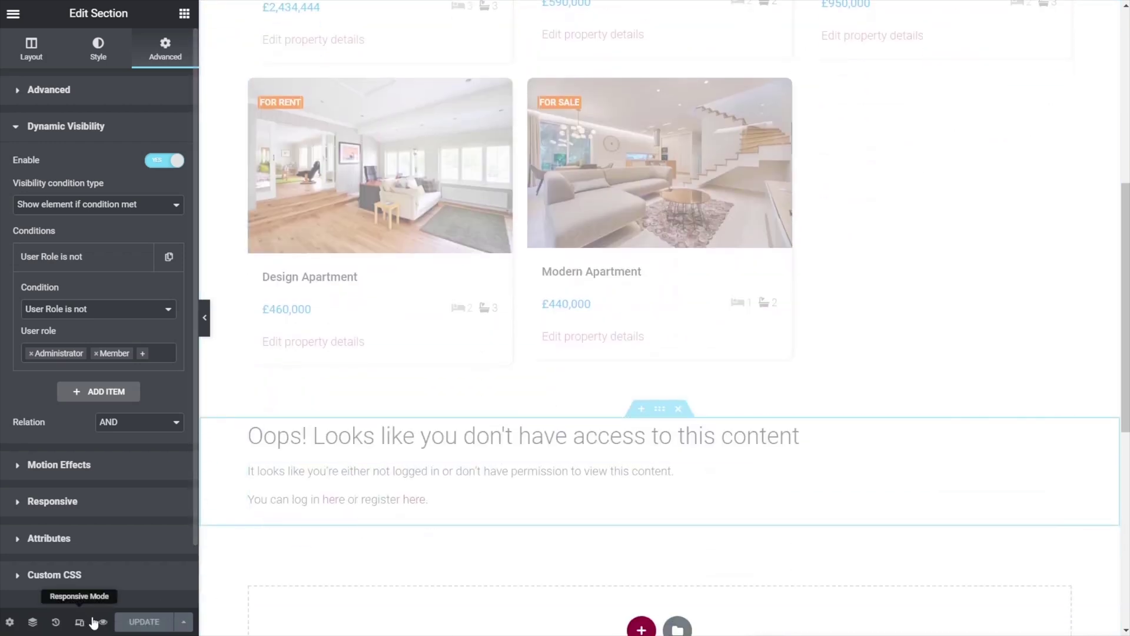
click(101, 622)
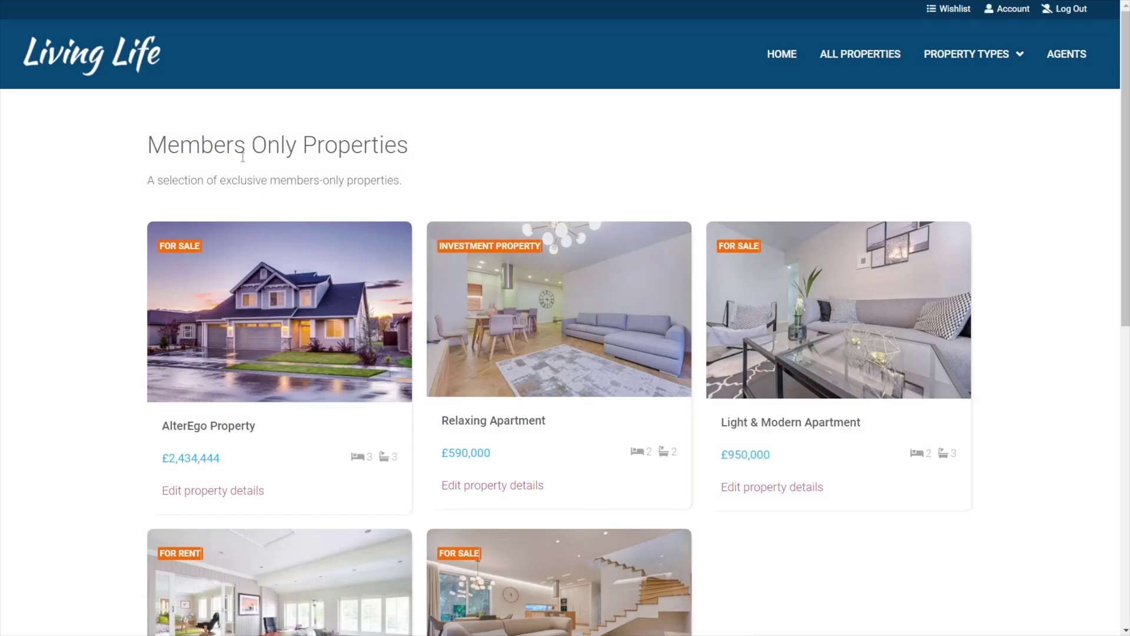
scroll(212, 488, down, 10)
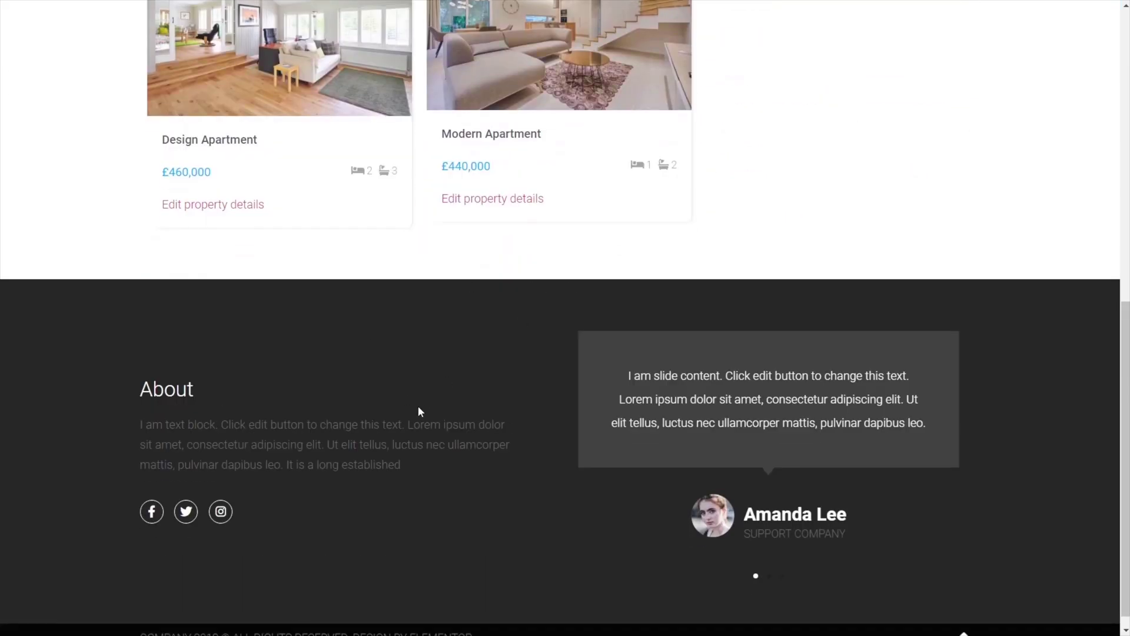
scroll(418, 408, up, 10)
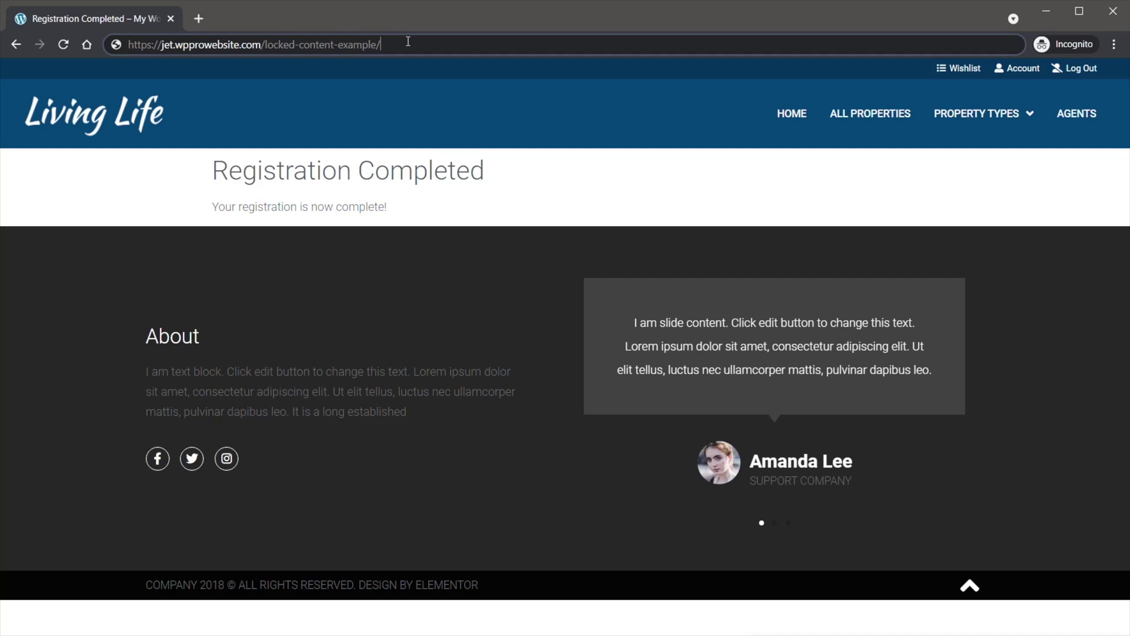
- Load the locked-content-example page in the incognito window and scroll through the listings
key(Return)
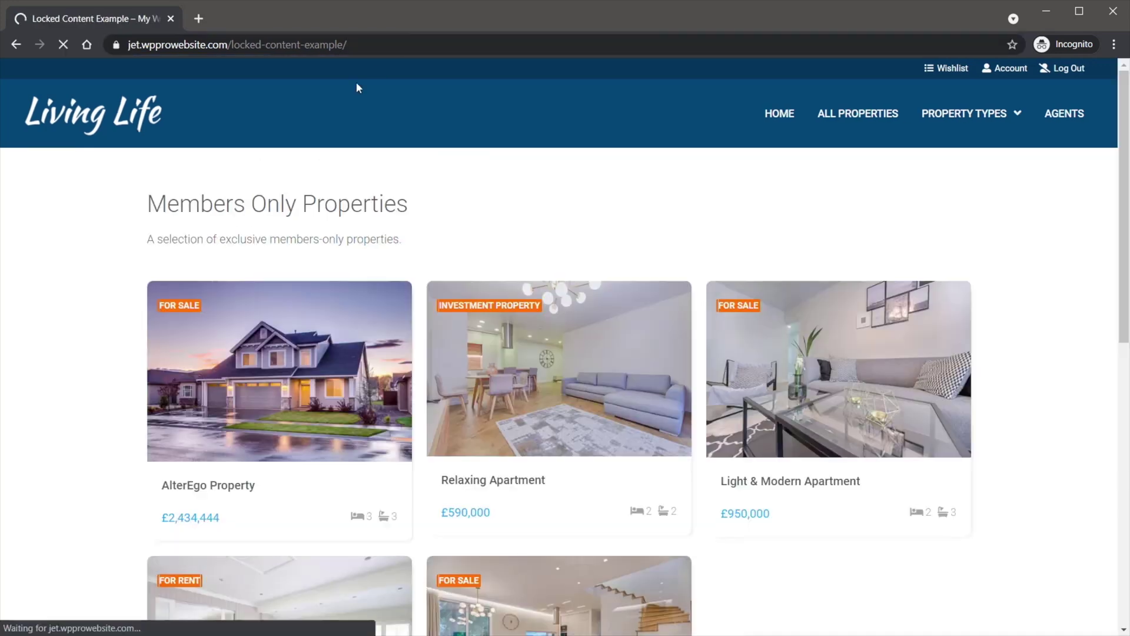
scroll(132, 436, down, 8)
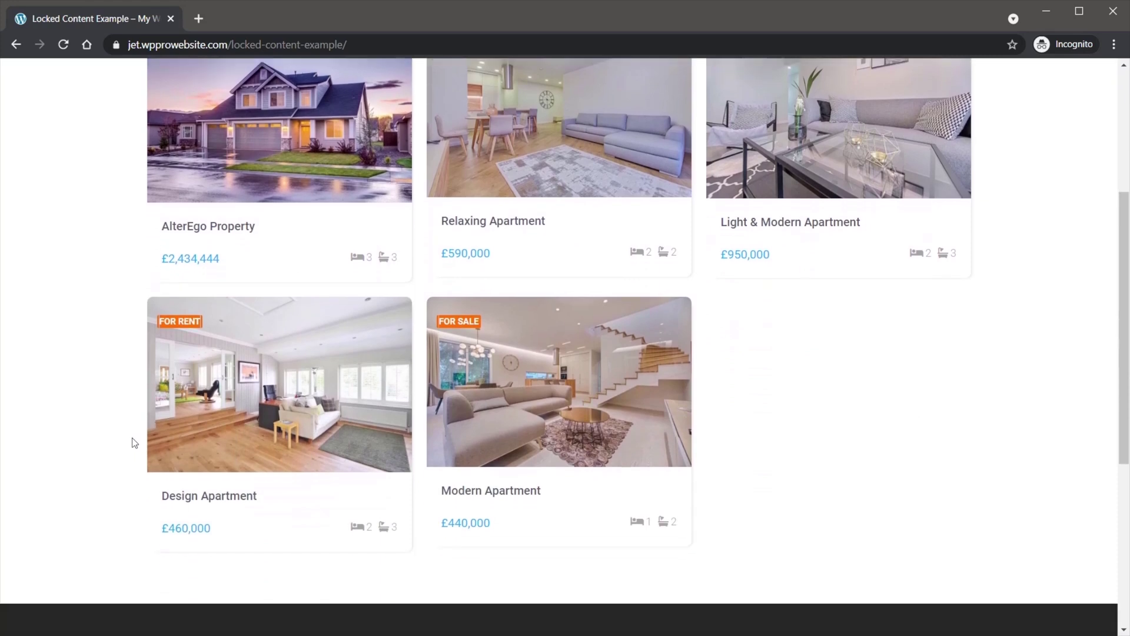
scroll(132, 436, up, 4)
scroll(134, 443, up, 4)
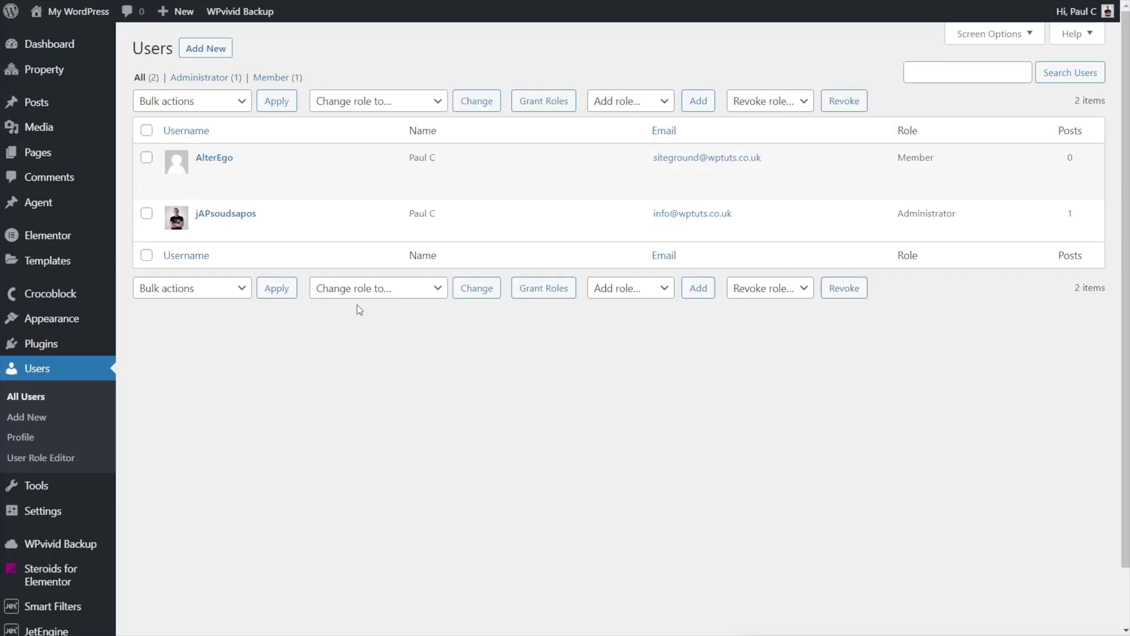
- Switch the member account's Role dropdown to Subscriber and save with Update User
click(216, 165)
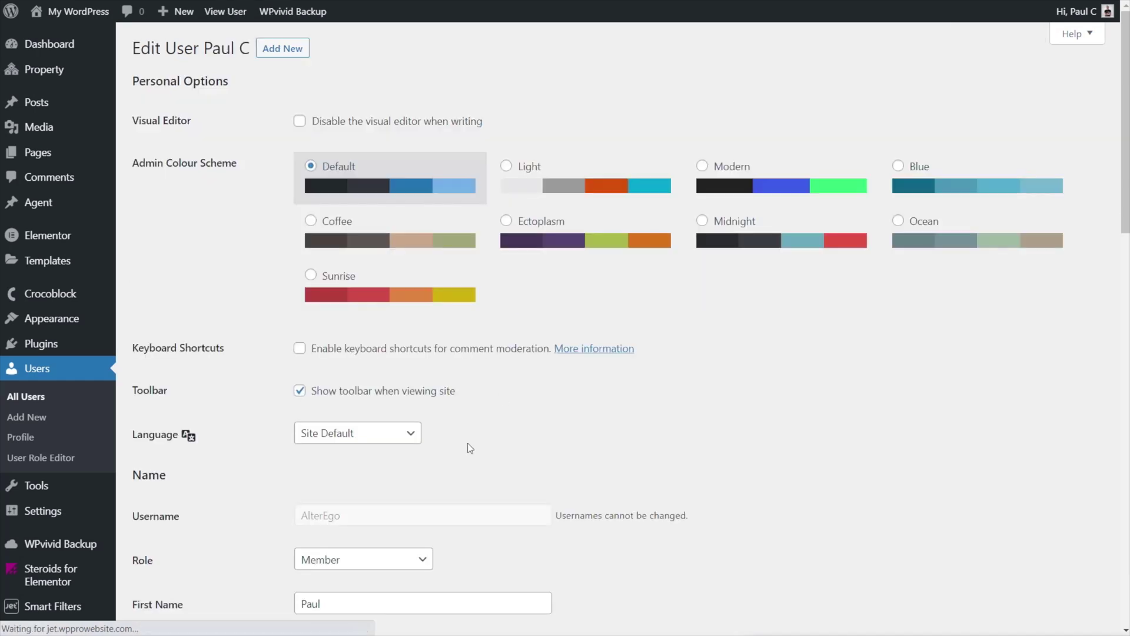
scroll(590, 434, down, 1)
scroll(590, 433, down, 1)
click(392, 411)
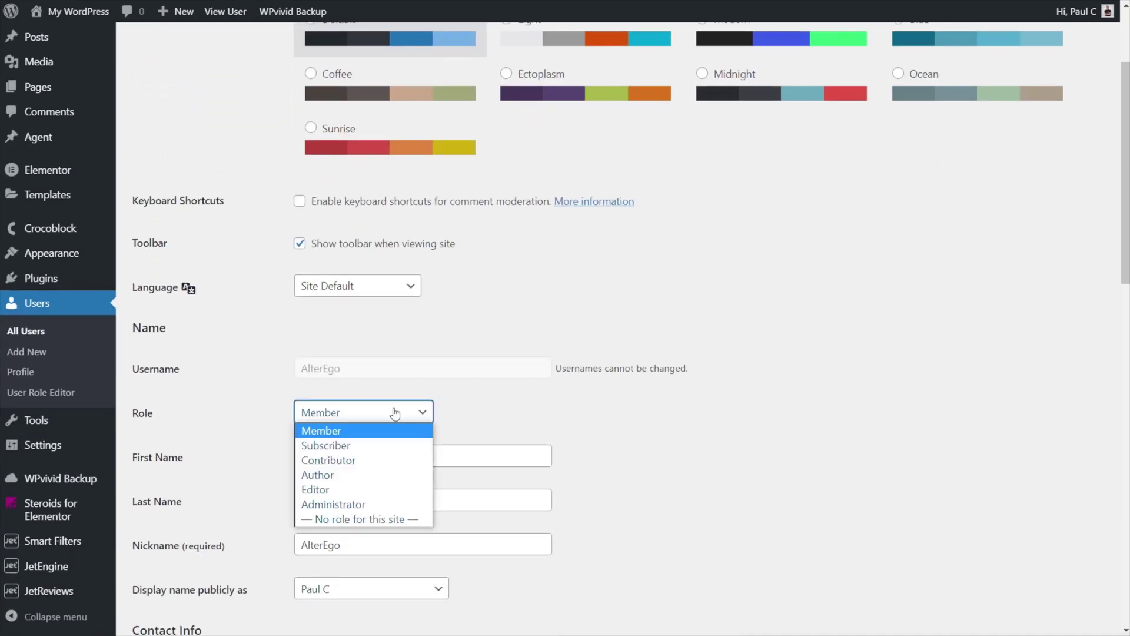
click(366, 446)
click(804, 457)
scroll(808, 461, down, 10)
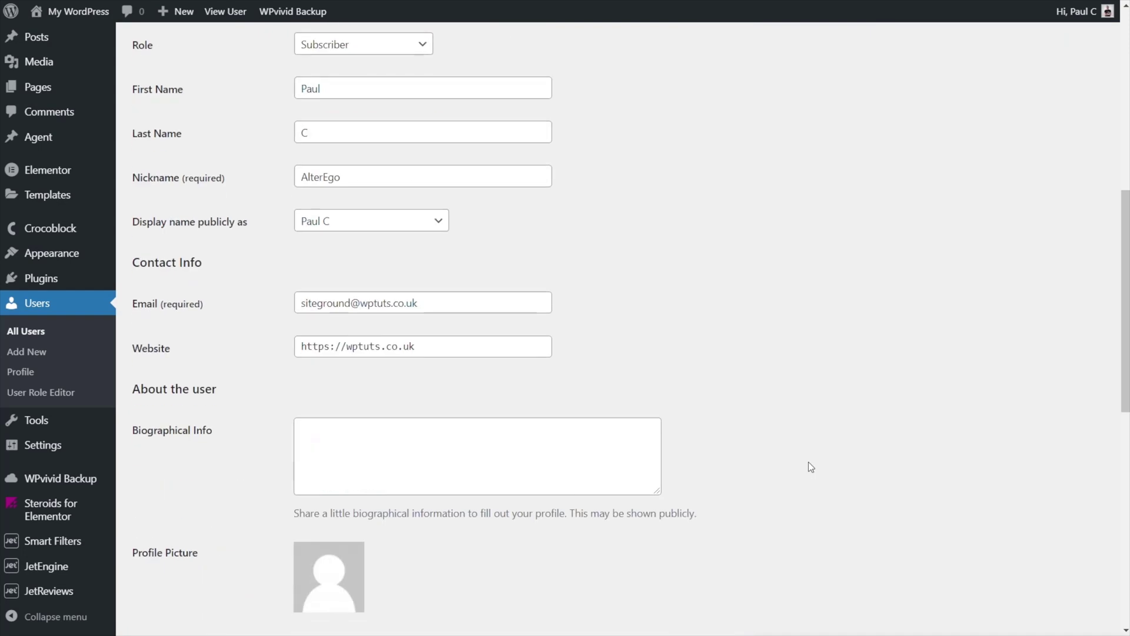
click(148, 560)
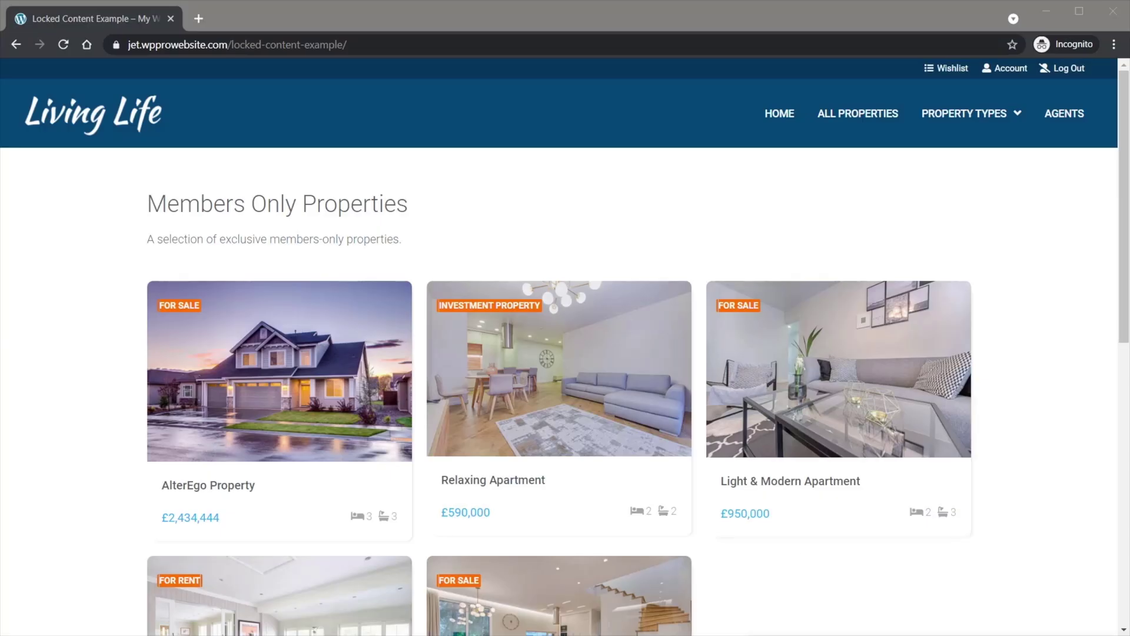
- Reload the incognito members page to confirm the Subscriber now sees the 'Oops' no-access message
click(62, 47)
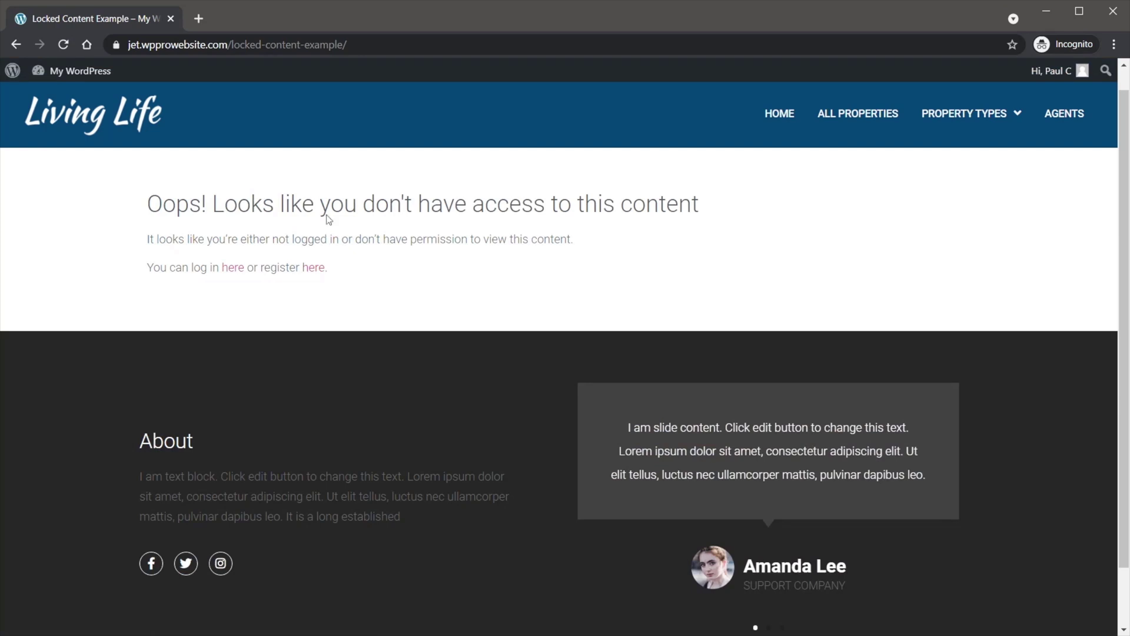